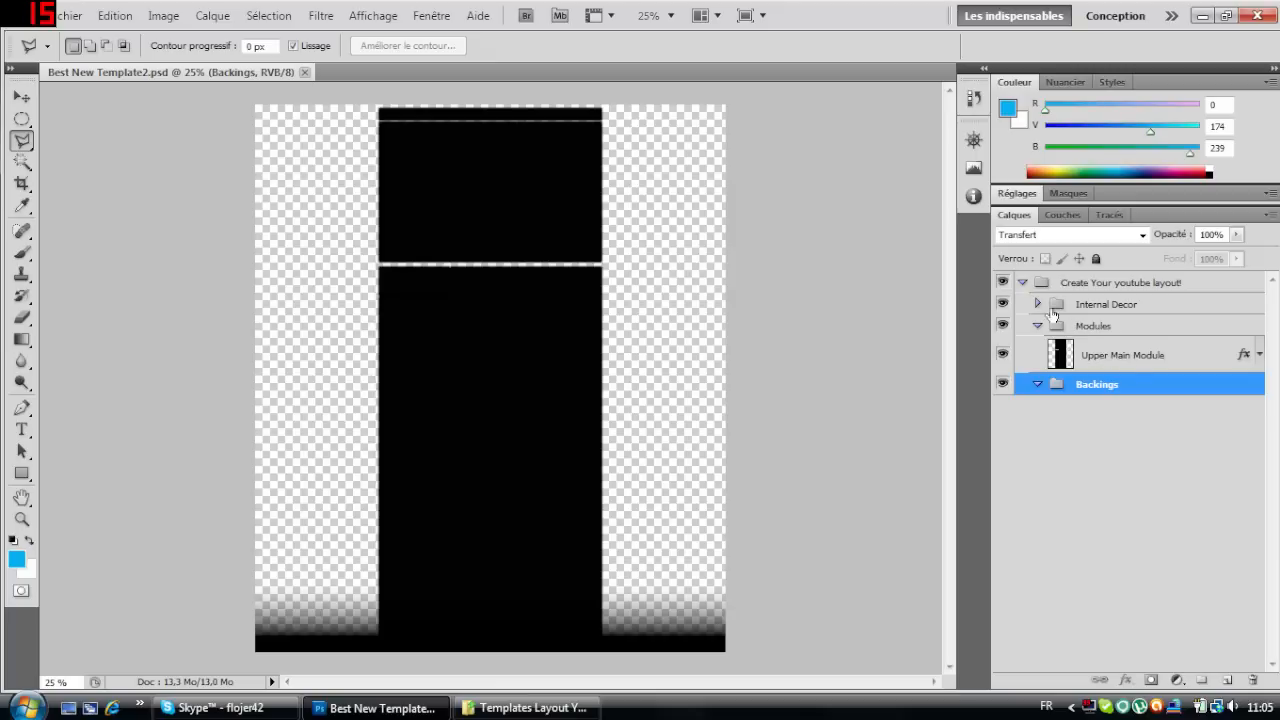
# Change the Upper Main Module layer's 1 px outside stroke colour to blue #039ac0 and apply the layer style.
pyautogui.click(1104, 357)
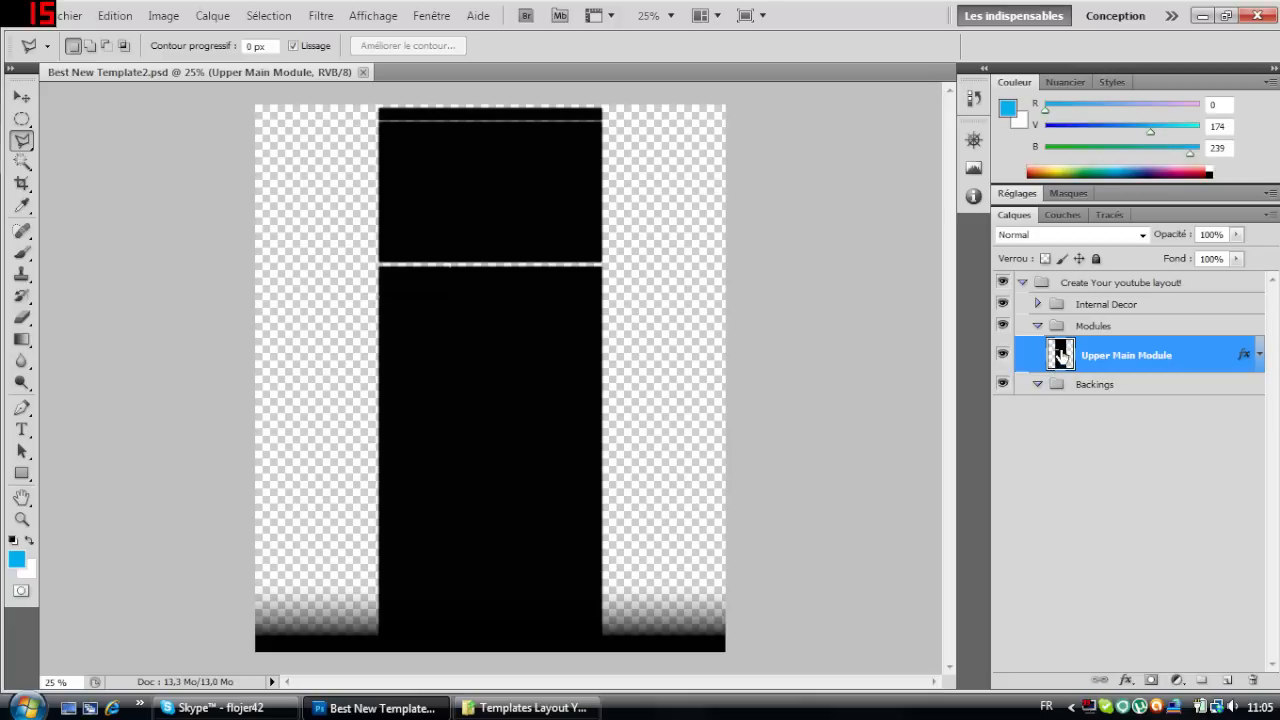
pyautogui.doubleClick(1183, 355)
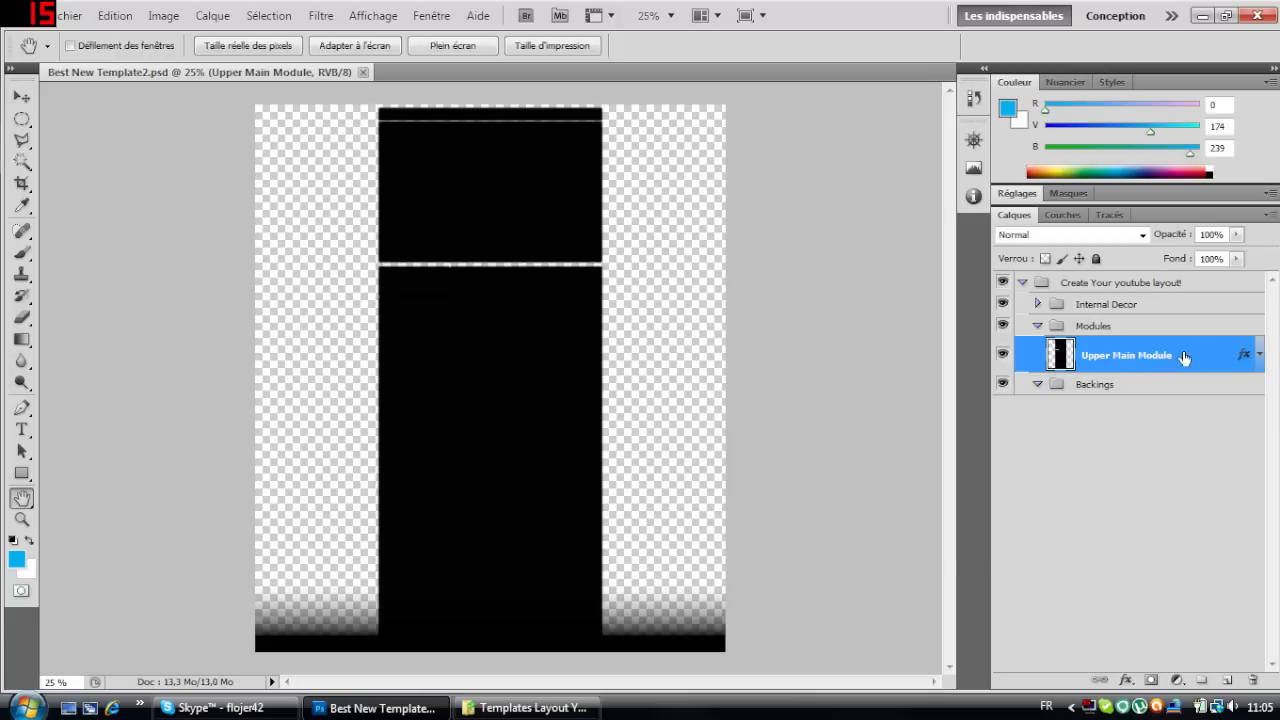
pyautogui.click(555, 456)
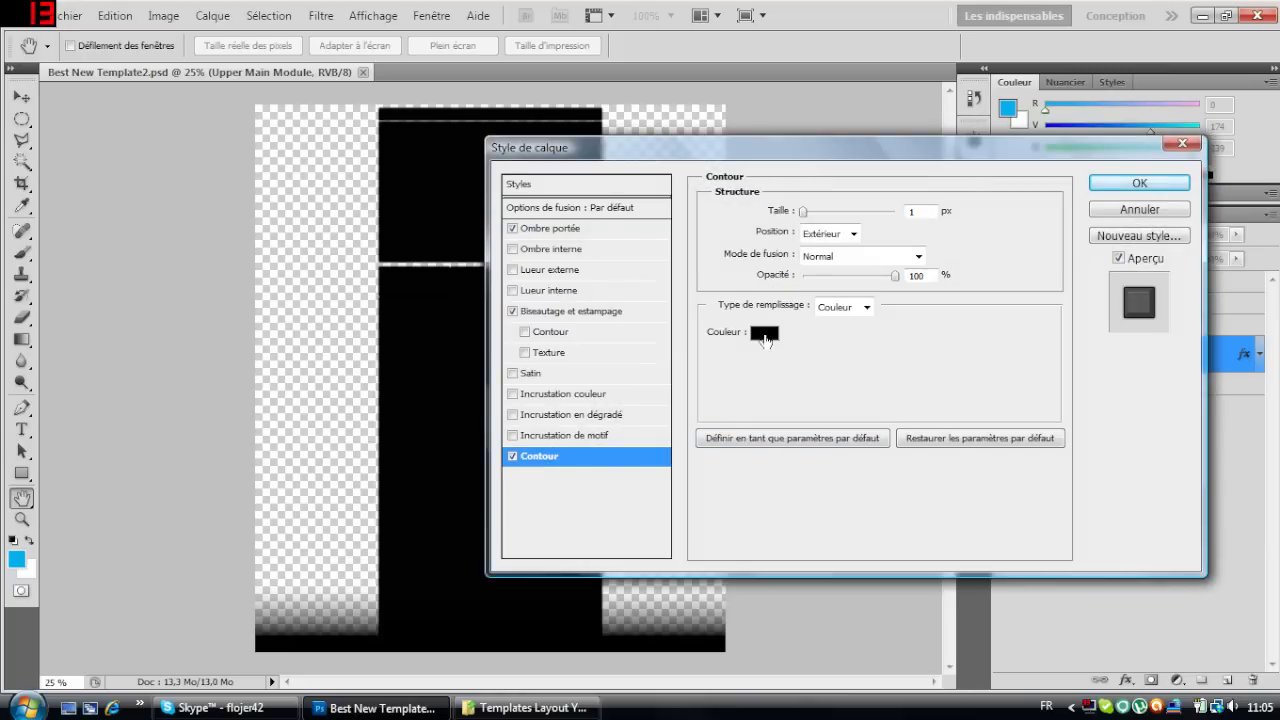
pyautogui.click(764, 334)
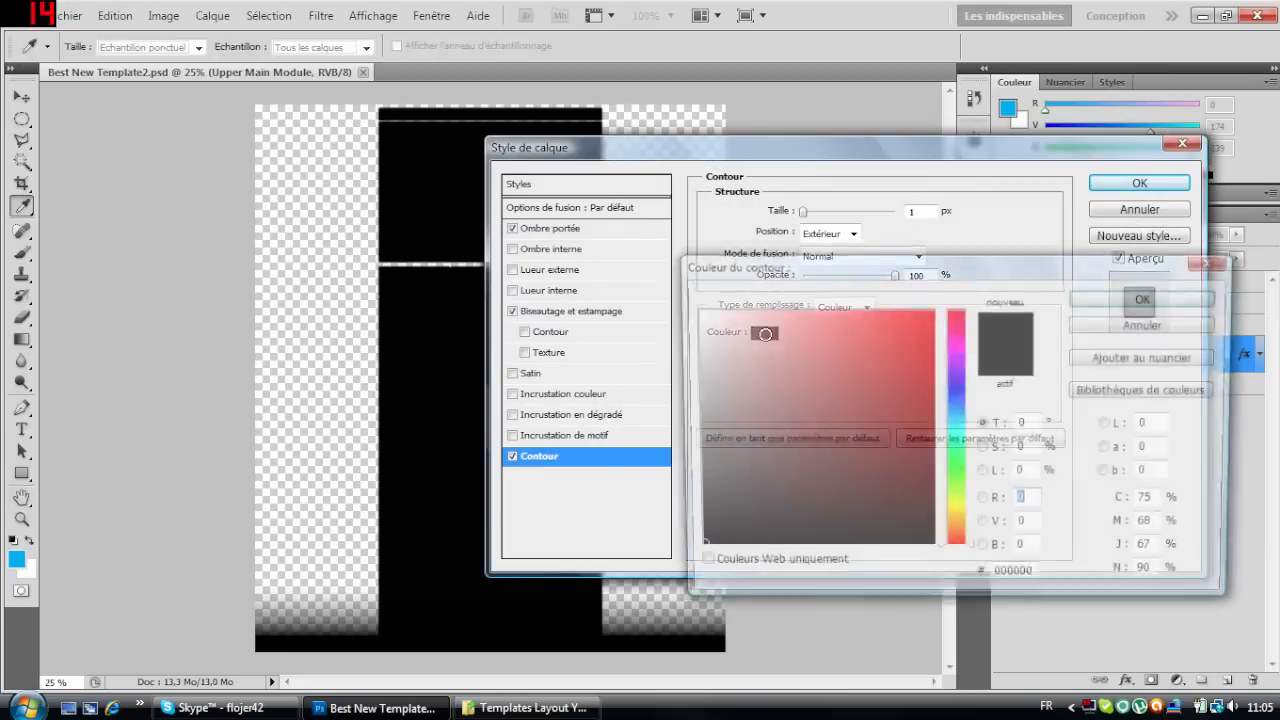
pyautogui.moveTo(837, 271); pyautogui.dragTo(951, 436)
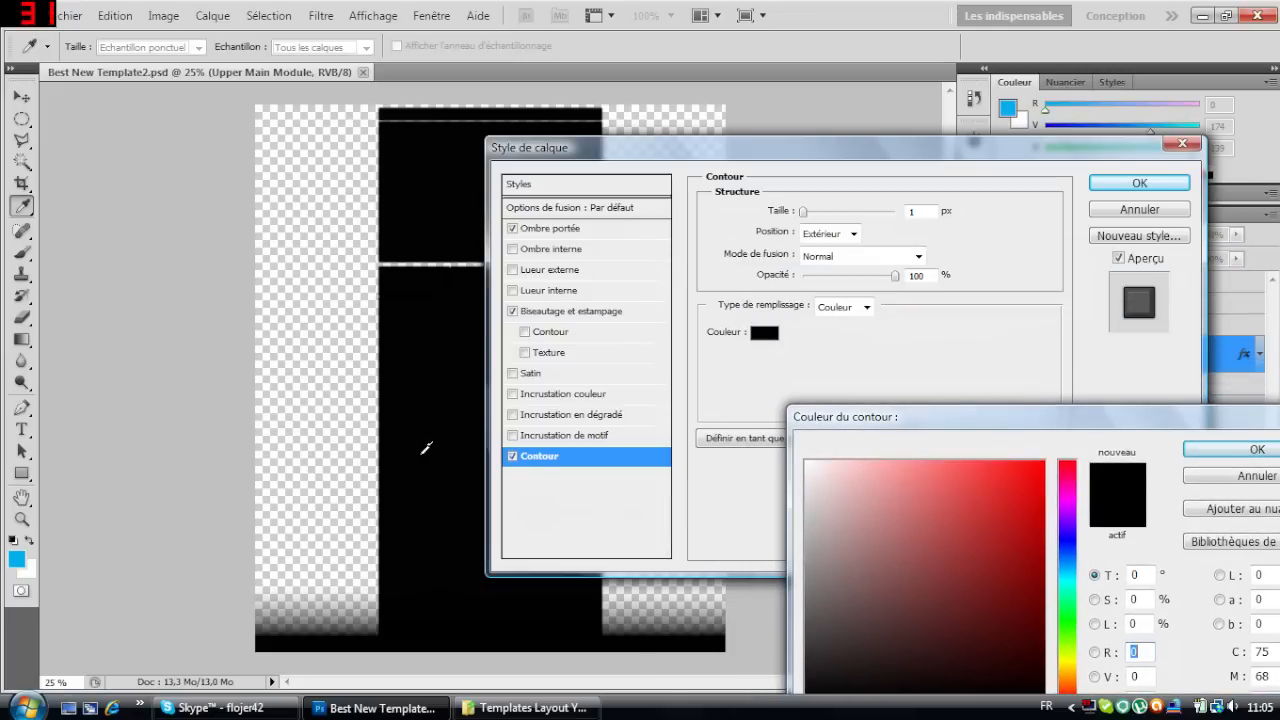
pyautogui.moveTo(898, 424); pyautogui.dragTo(775, 213)
pyautogui.moveTo(935, 369); pyautogui.dragTo(934, 362)
pyautogui.click(917, 309)
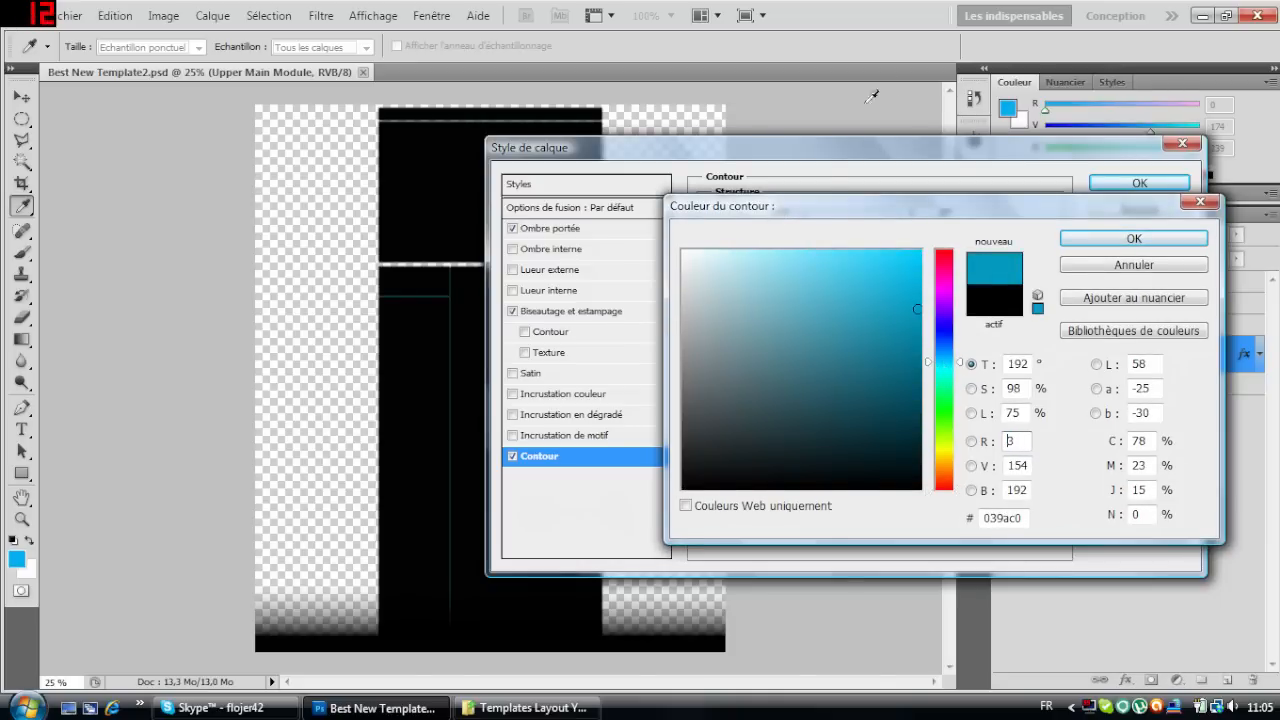
pyautogui.click(1134, 242)
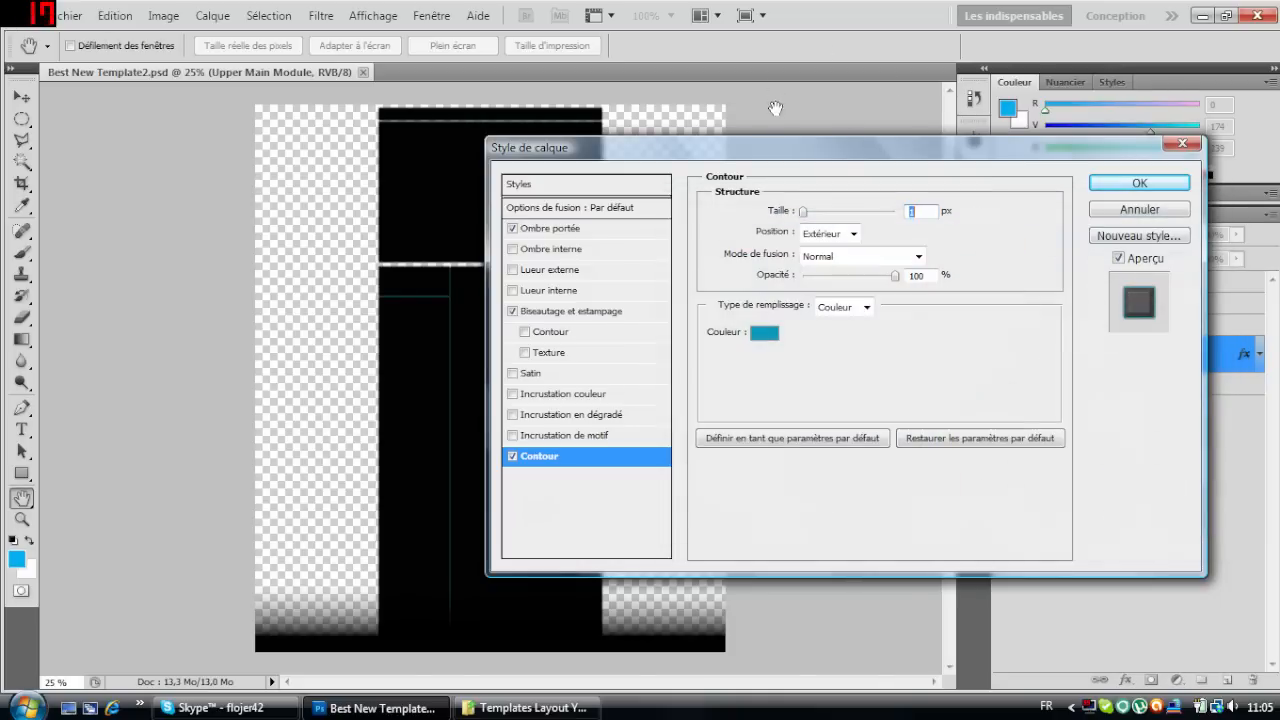
pyautogui.moveTo(620, 147); pyautogui.dragTo(815, 153)
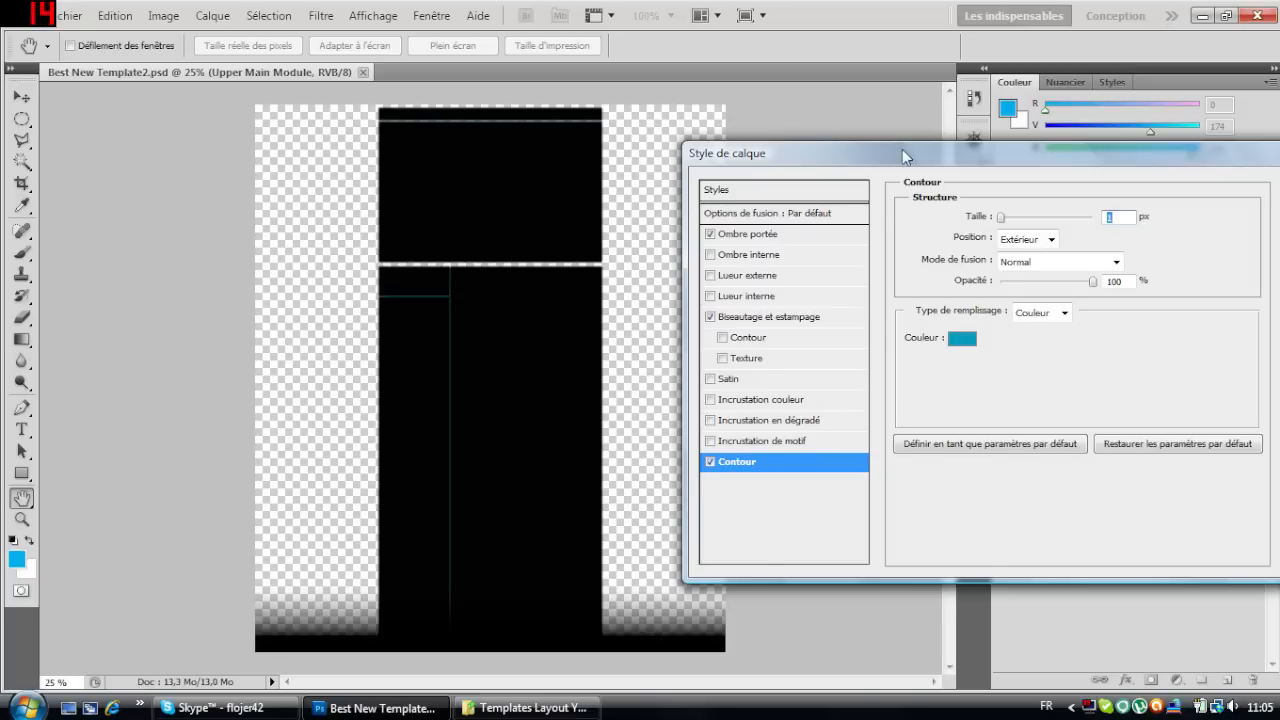
pyautogui.moveTo(920, 158); pyautogui.dragTo(734, 151)
pyautogui.click(1146, 183)
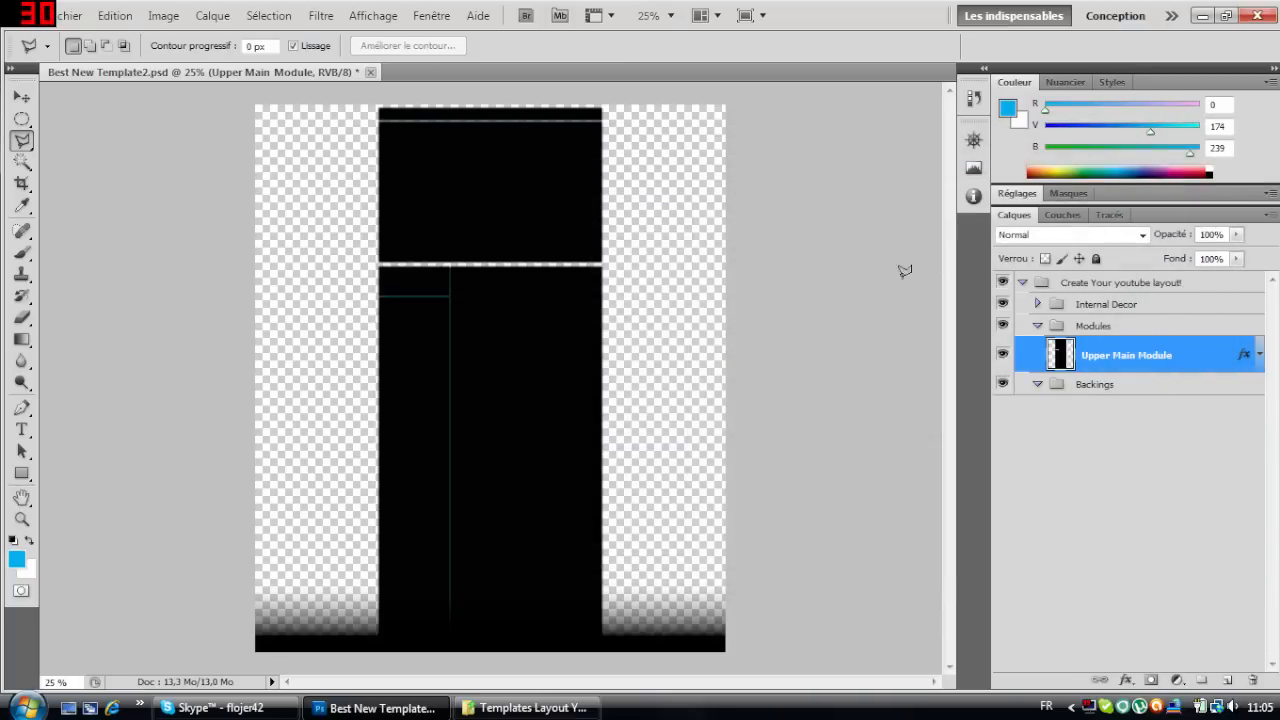
# Add a new empty layer inside the Modules group, directly above the Upper Main Module layer.
pyautogui.click(22, 520)
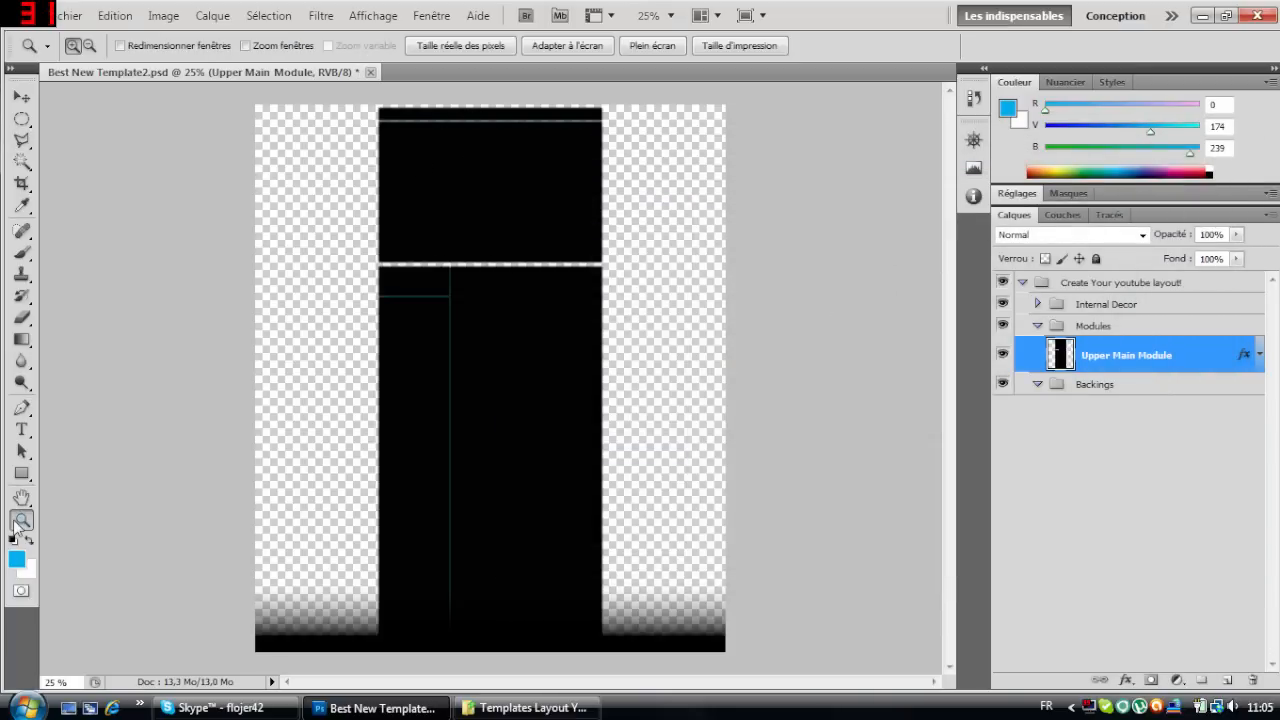
pyautogui.click(504, 362)
pyautogui.click(1165, 464)
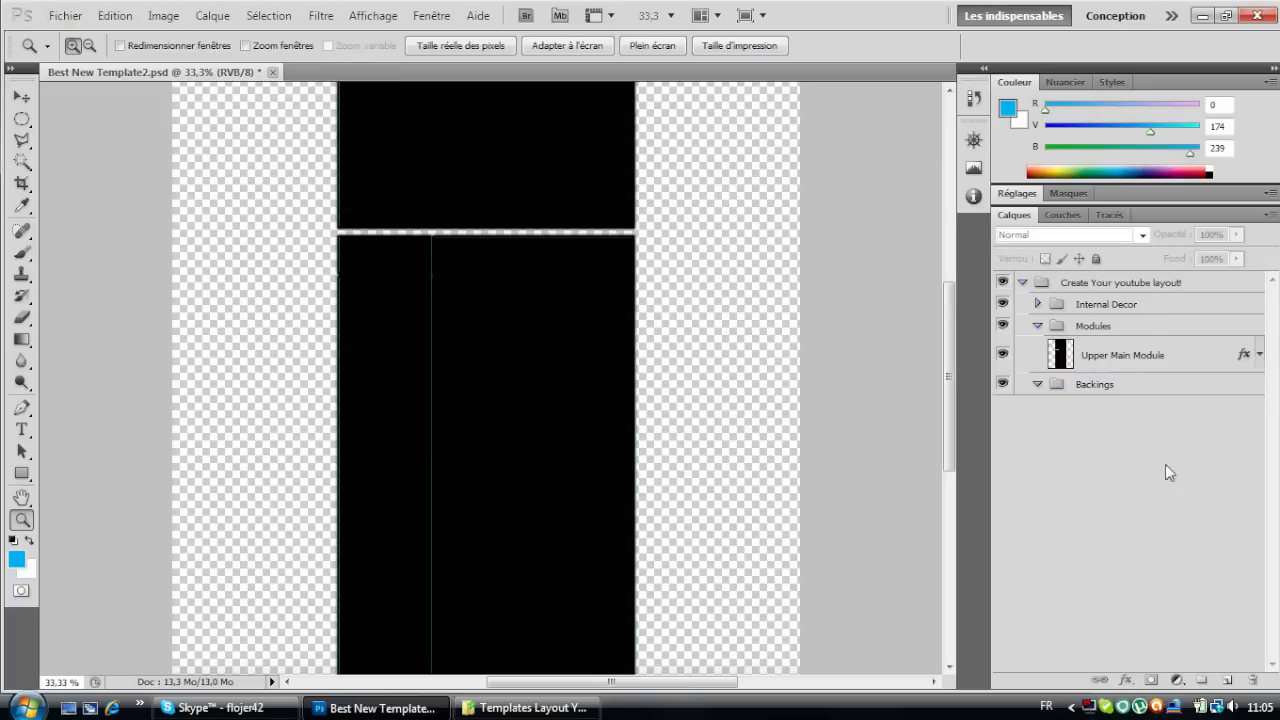
pyautogui.click(1227, 680)
pyautogui.moveTo(1097, 318); pyautogui.dragTo(1101, 384)
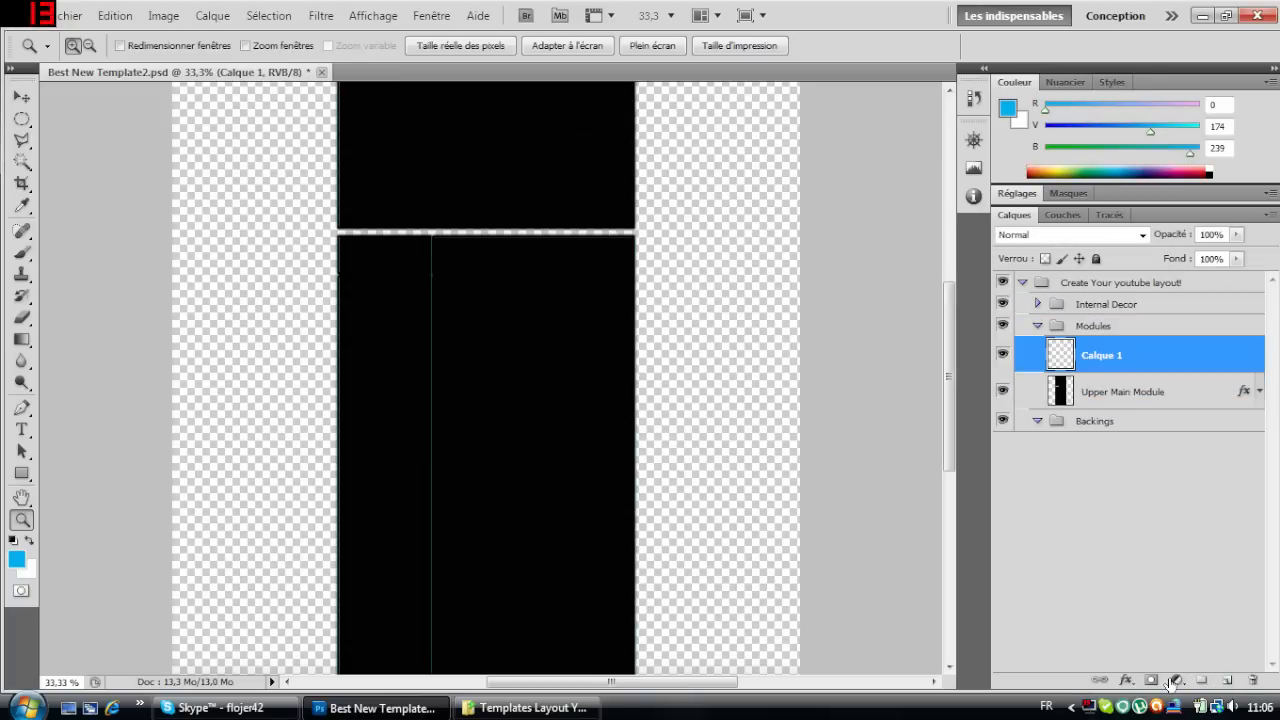
# Create a gradient fill layer above Upper Main Module and set its style to Radial.
pyautogui.click(1172, 681)
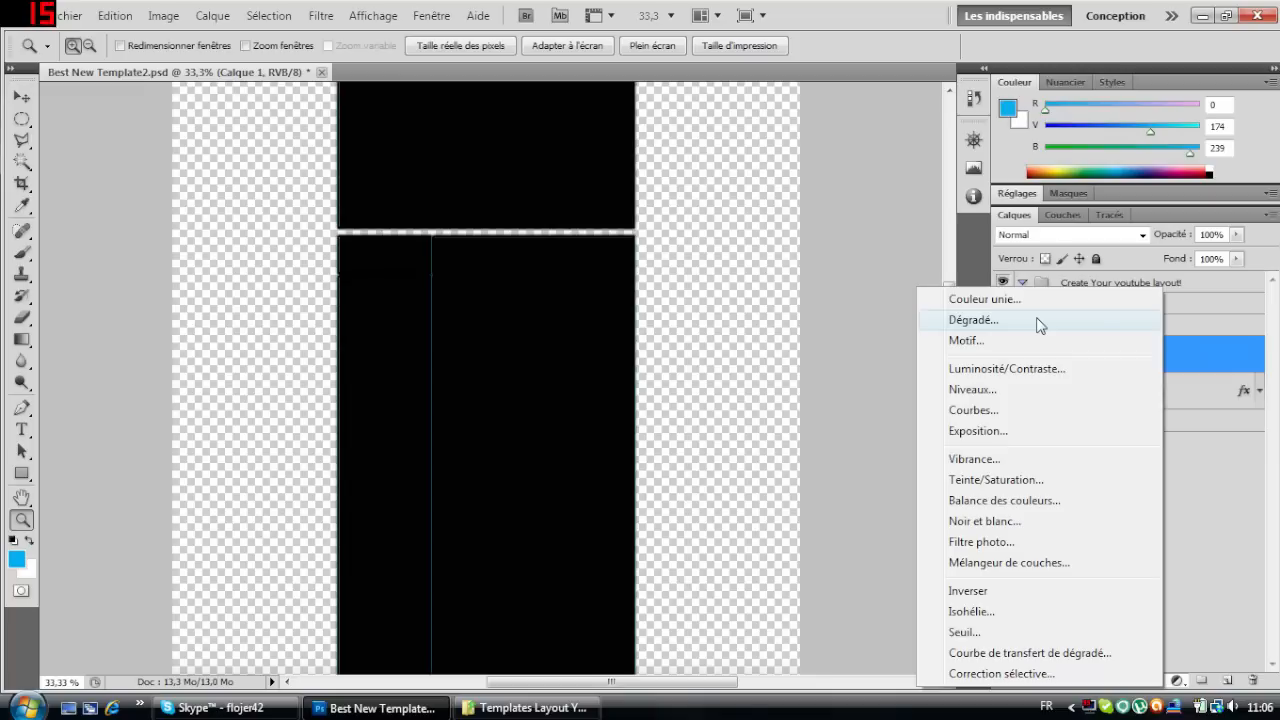
pyautogui.click(1040, 325)
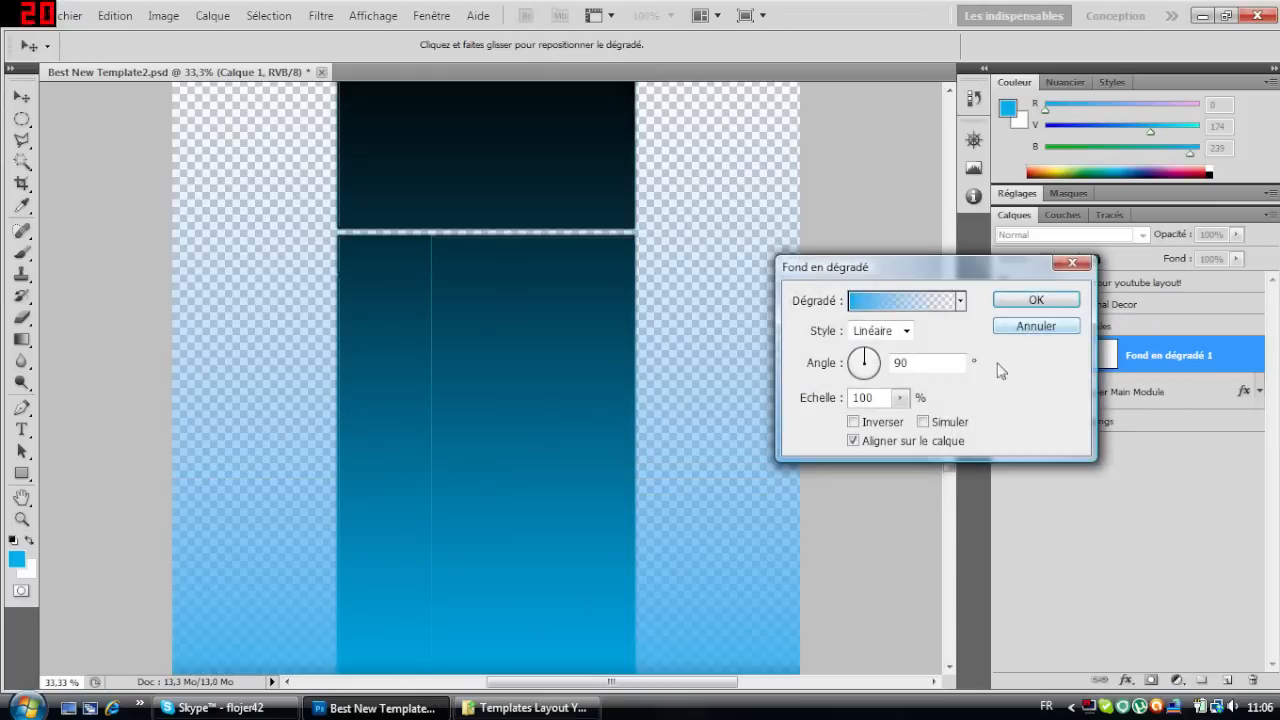
pyautogui.click(880, 331)
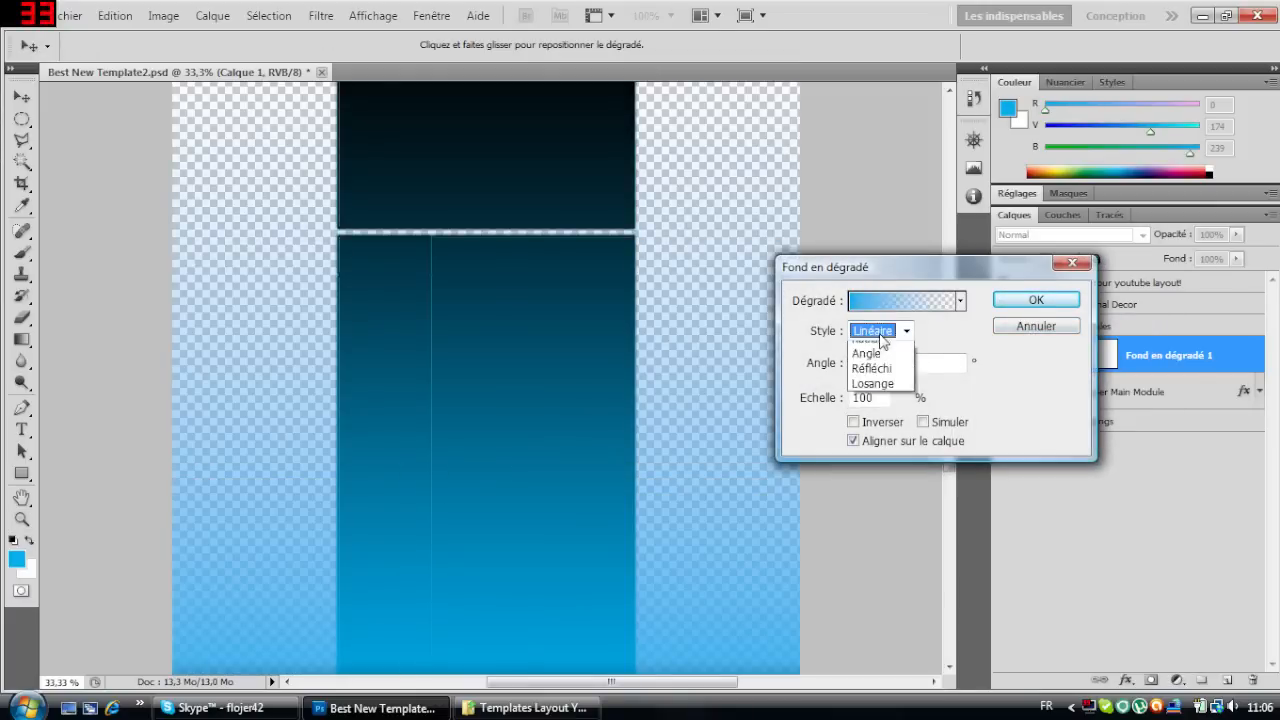
pyautogui.click(875, 372)
pyautogui.moveTo(1012, 270); pyautogui.dragTo(782, 273)
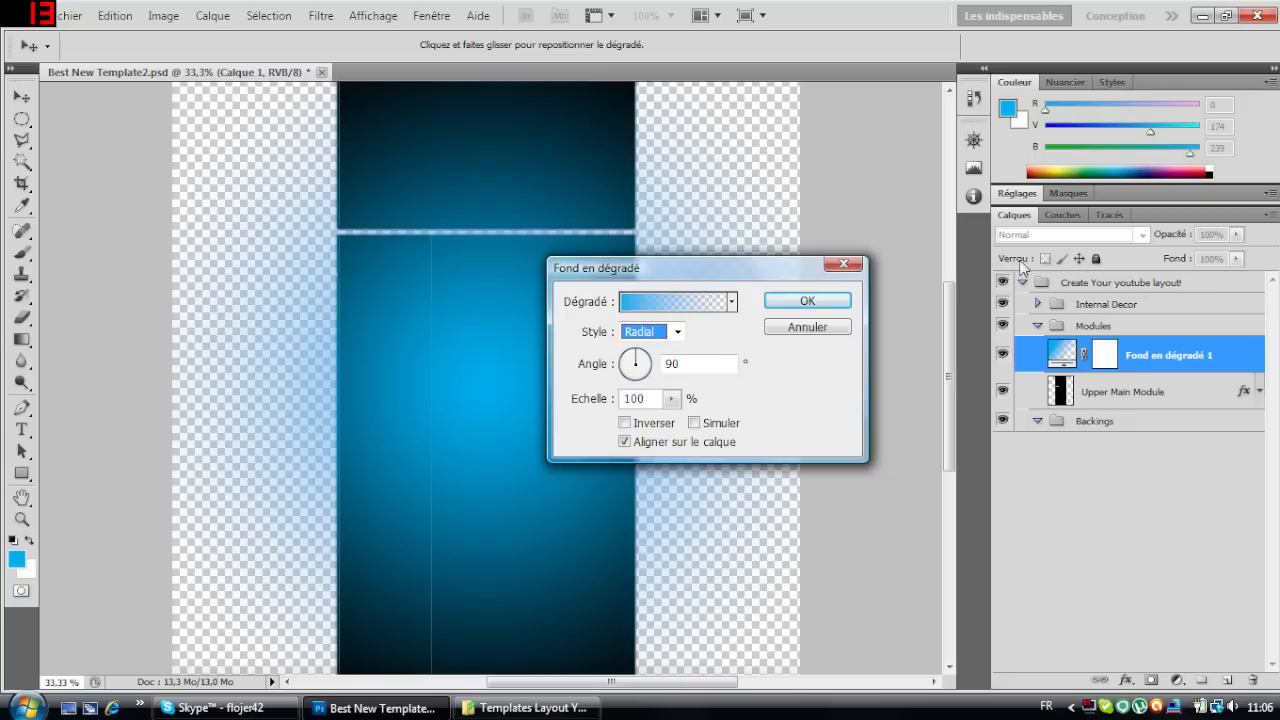
pyautogui.moveTo(742, 280); pyautogui.dragTo(897, 270)
pyautogui.click(822, 322)
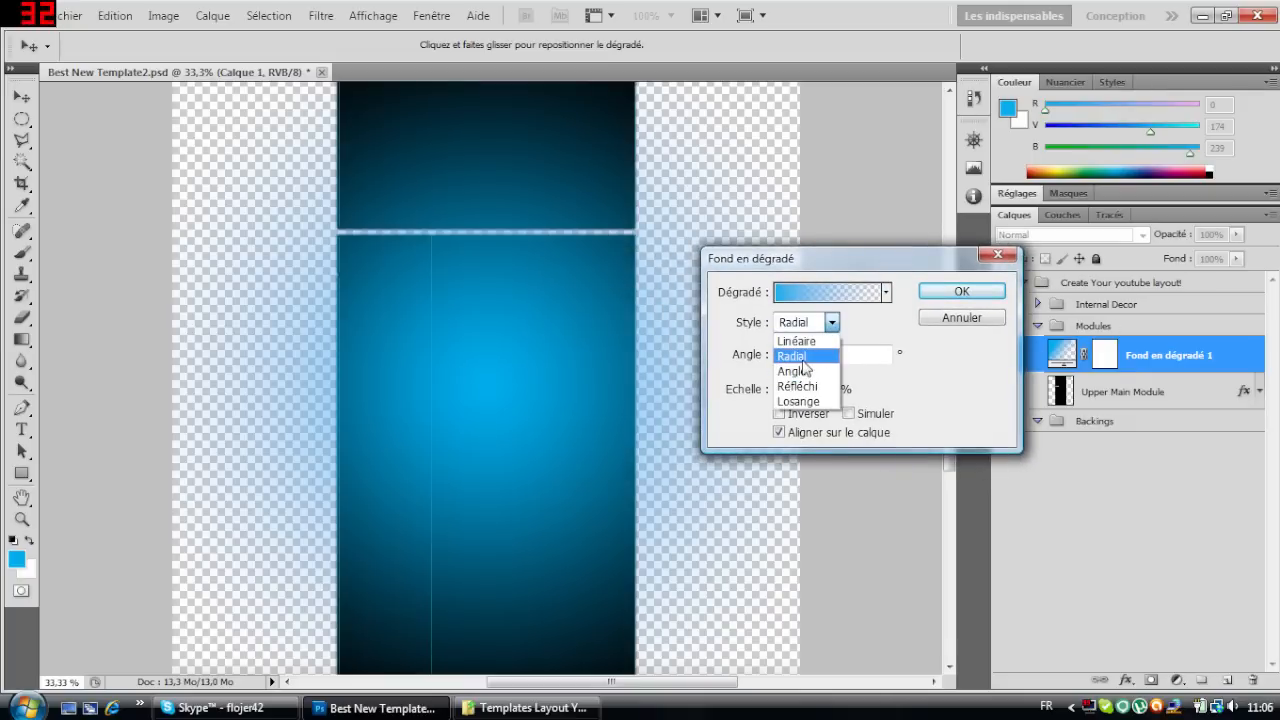
pyautogui.click(795, 356)
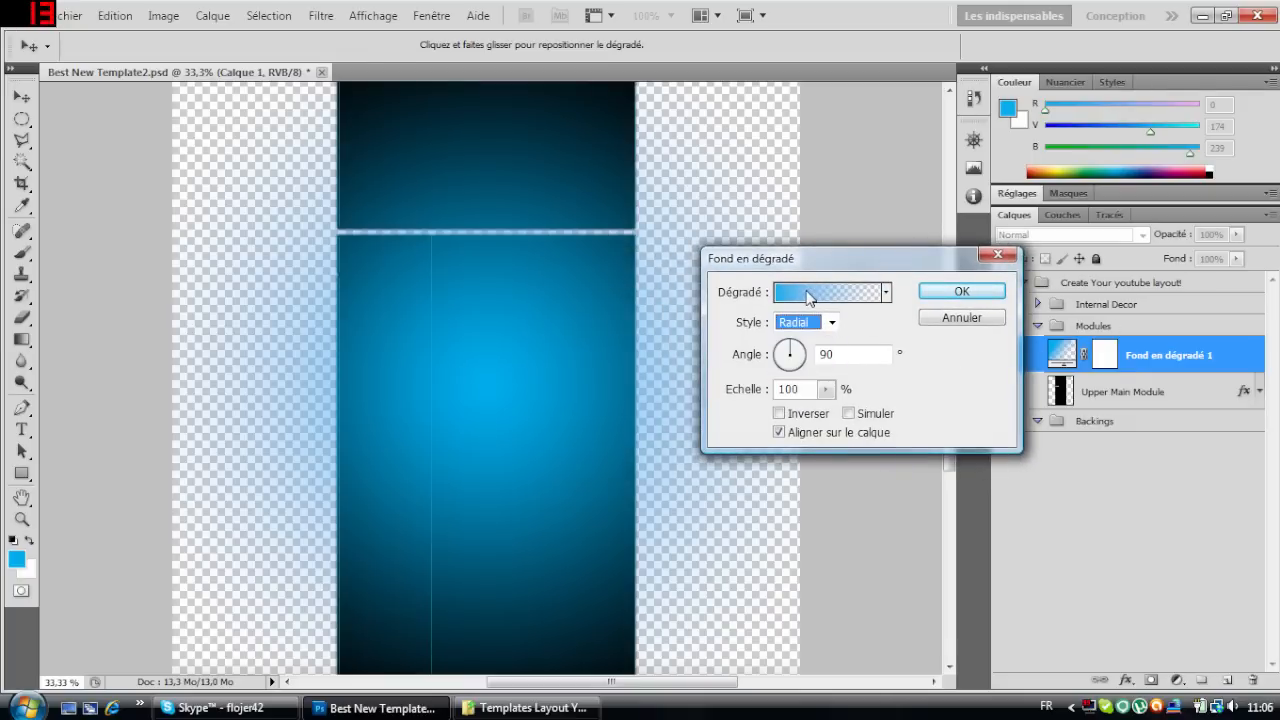
# Load the foreground-to-background preset in the gradient editor and set the first colour stop to #017dab.
pyautogui.click(810, 292)
pyautogui.click(869, 190)
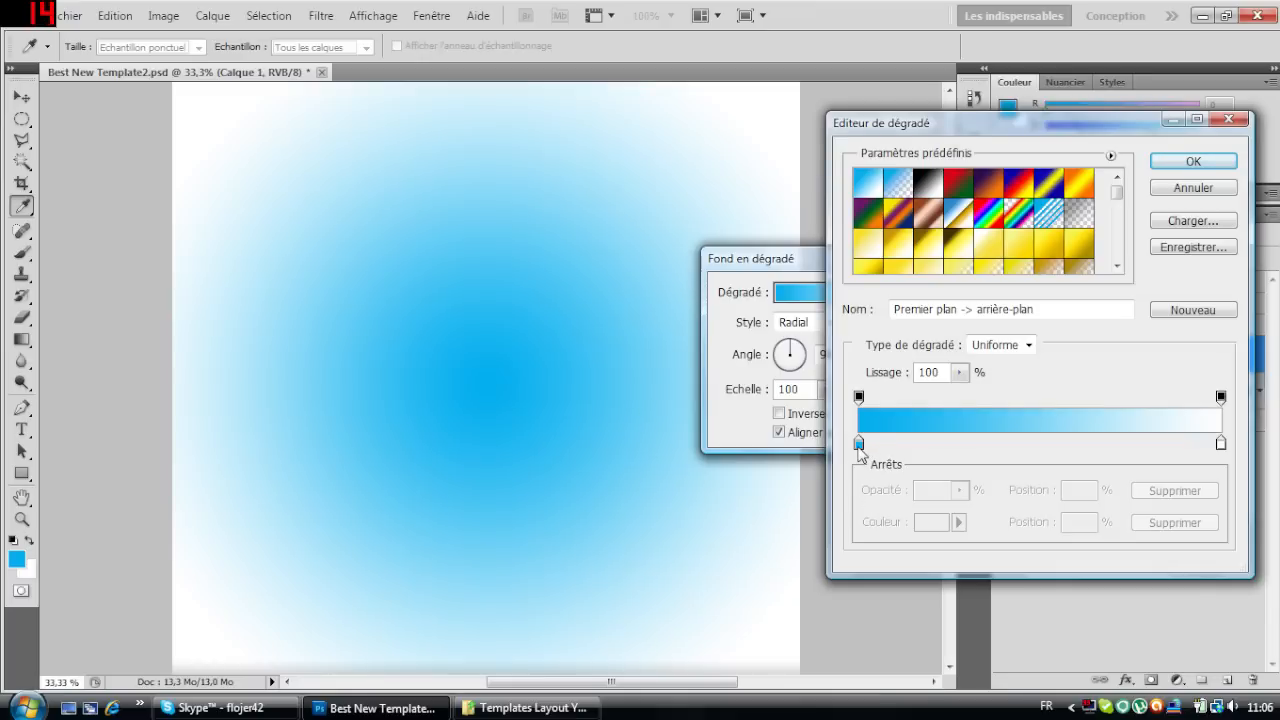
pyautogui.click(859, 444)
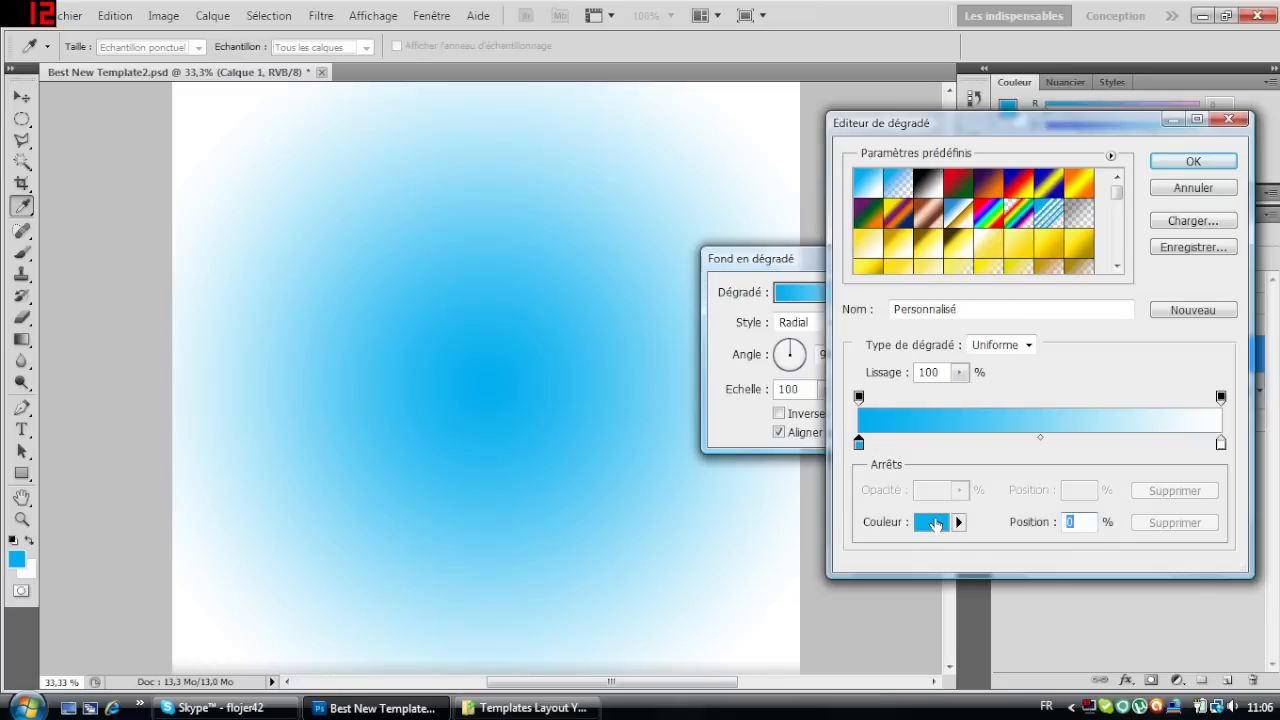
pyautogui.click(933, 524)
pyautogui.moveTo(910, 342); pyautogui.dragTo(919, 328)
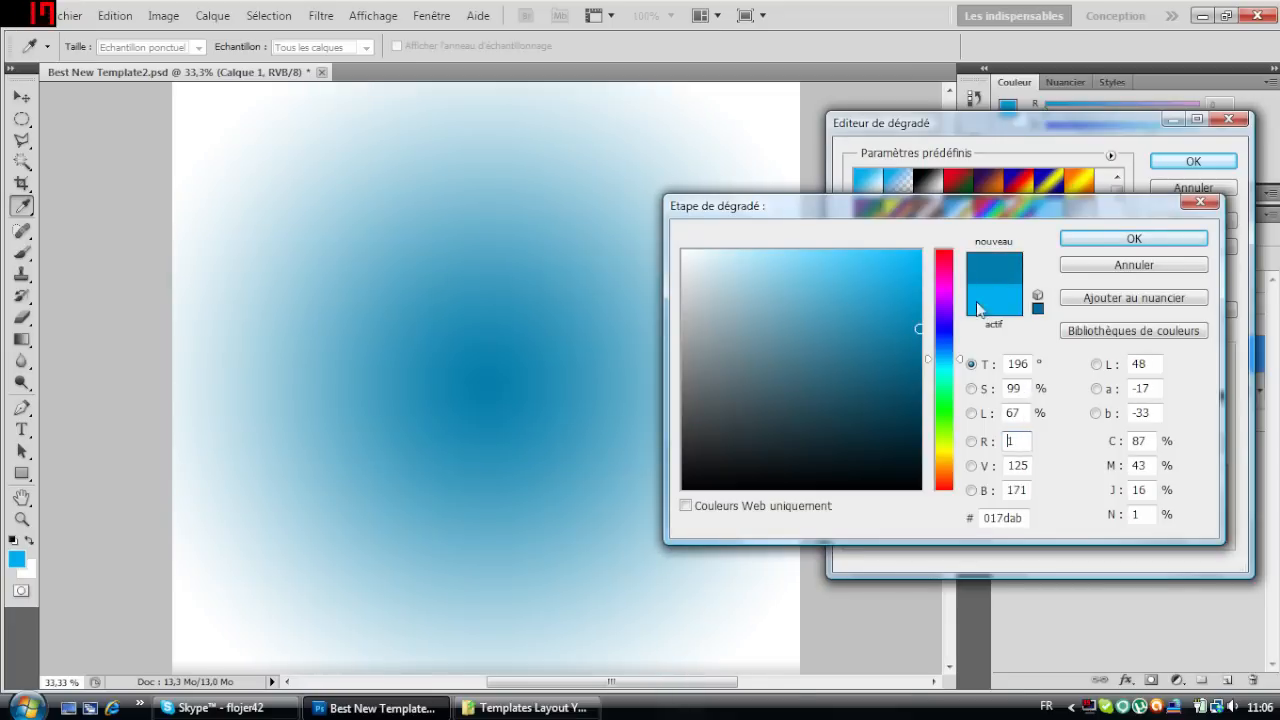
pyautogui.click(1108, 242)
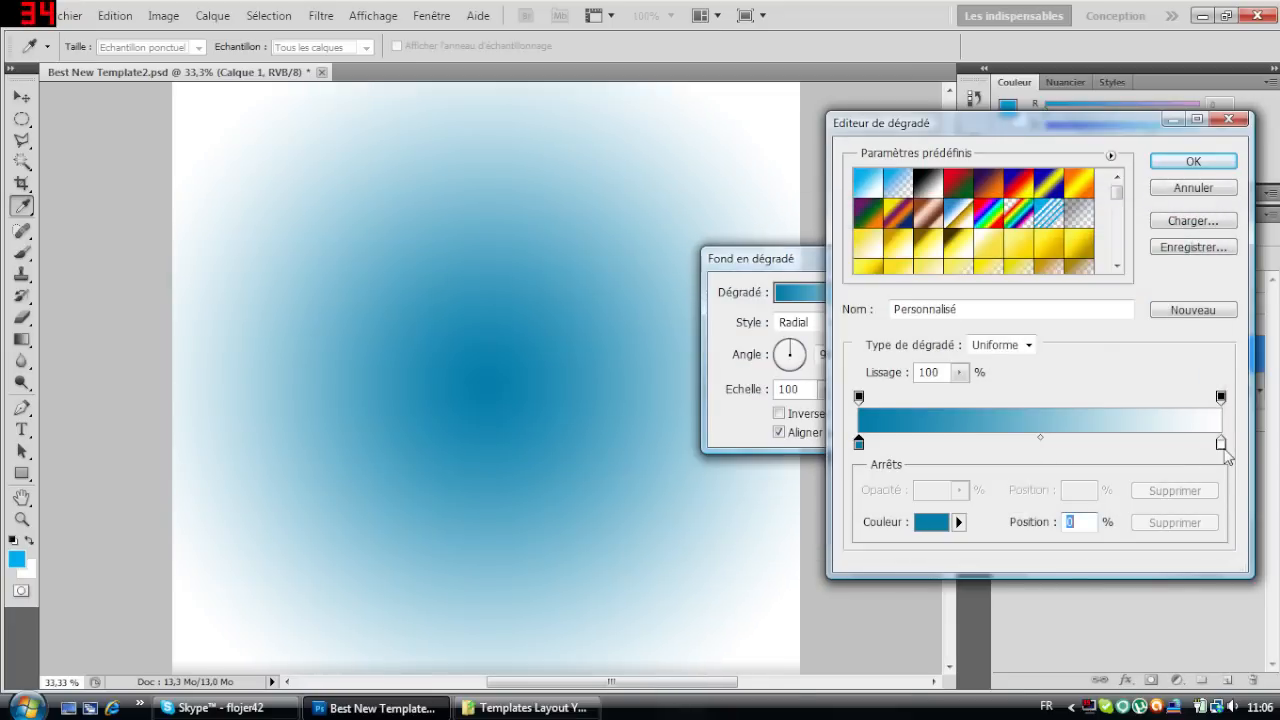
# Set the gradient's end colour stop to black #000000 and apply the radial gradient fill at a 90° angle.
pyautogui.click(1220, 443)
pyautogui.click(930, 522)
pyautogui.moveTo(712, 452); pyautogui.dragTo(610, 521)
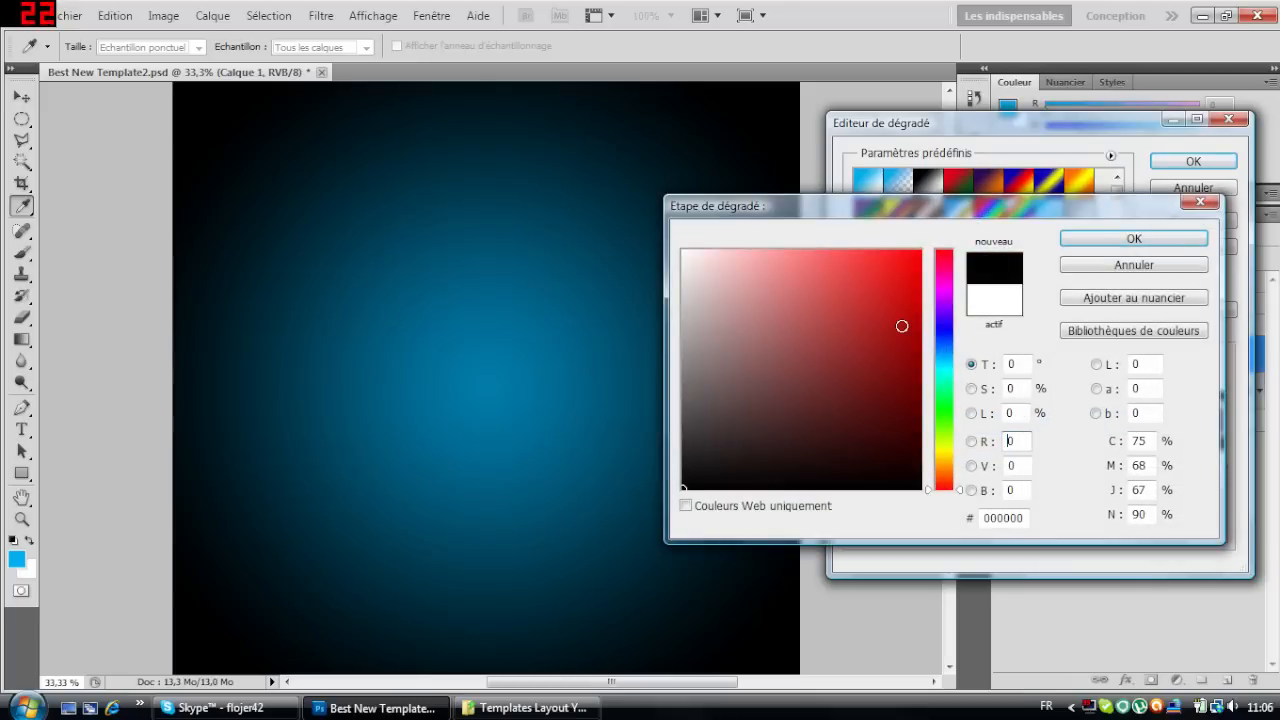
pyautogui.click(1125, 238)
pyautogui.click(1195, 160)
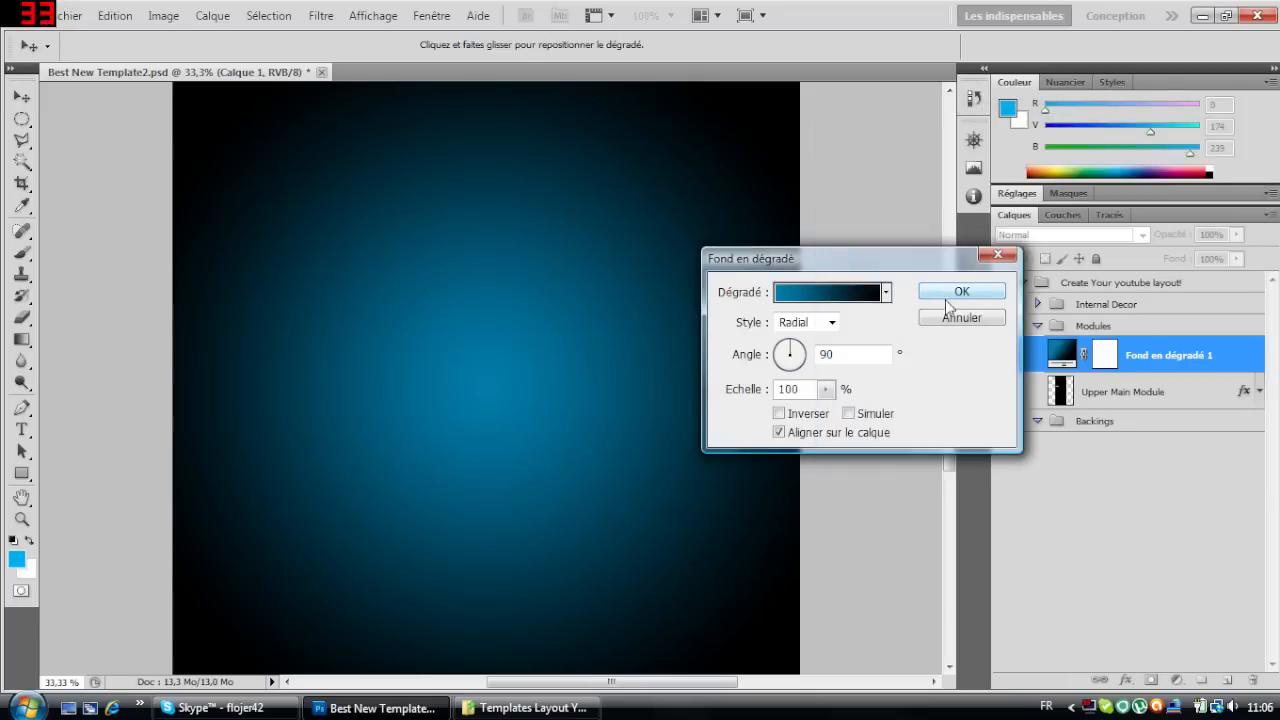
pyautogui.moveTo(799, 357)
pyautogui.mouseDown()
pyautogui.moveTo(803, 345)
pyautogui.moveTo(795, 372)
pyautogui.moveTo(782, 368)
pyautogui.moveTo(790, 348)
pyautogui.mouseUp()
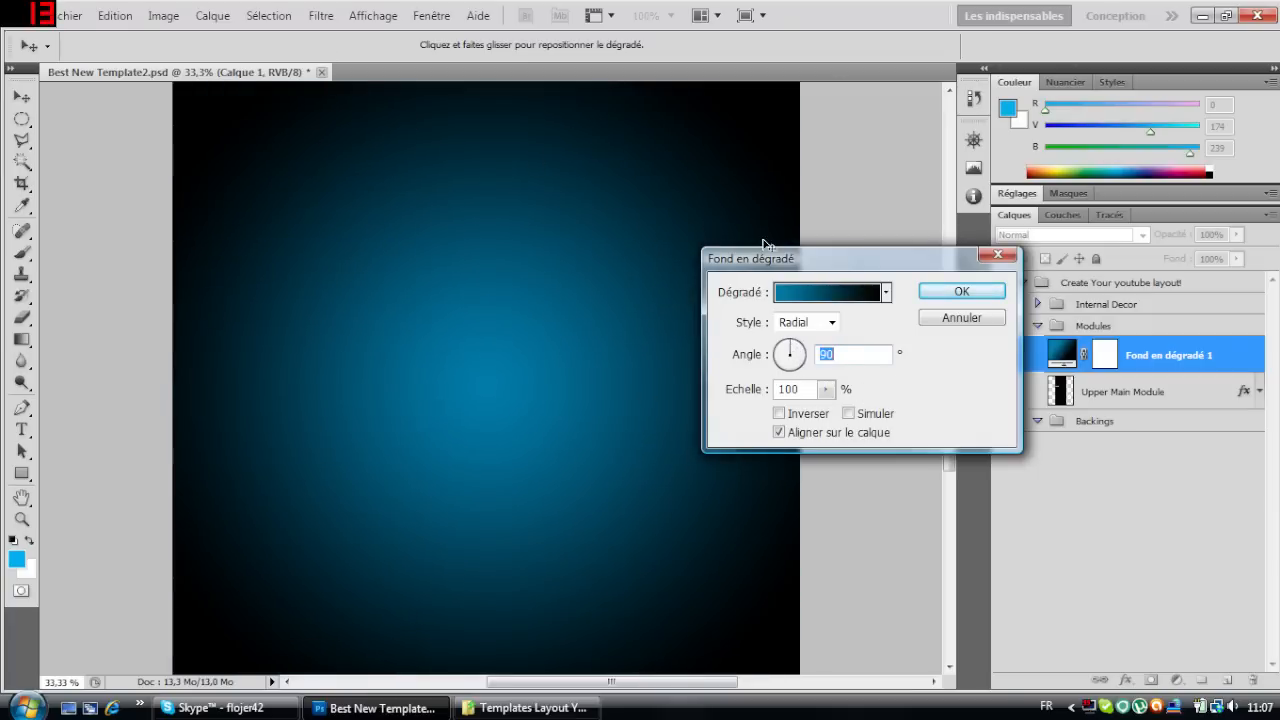
pyautogui.click(960, 293)
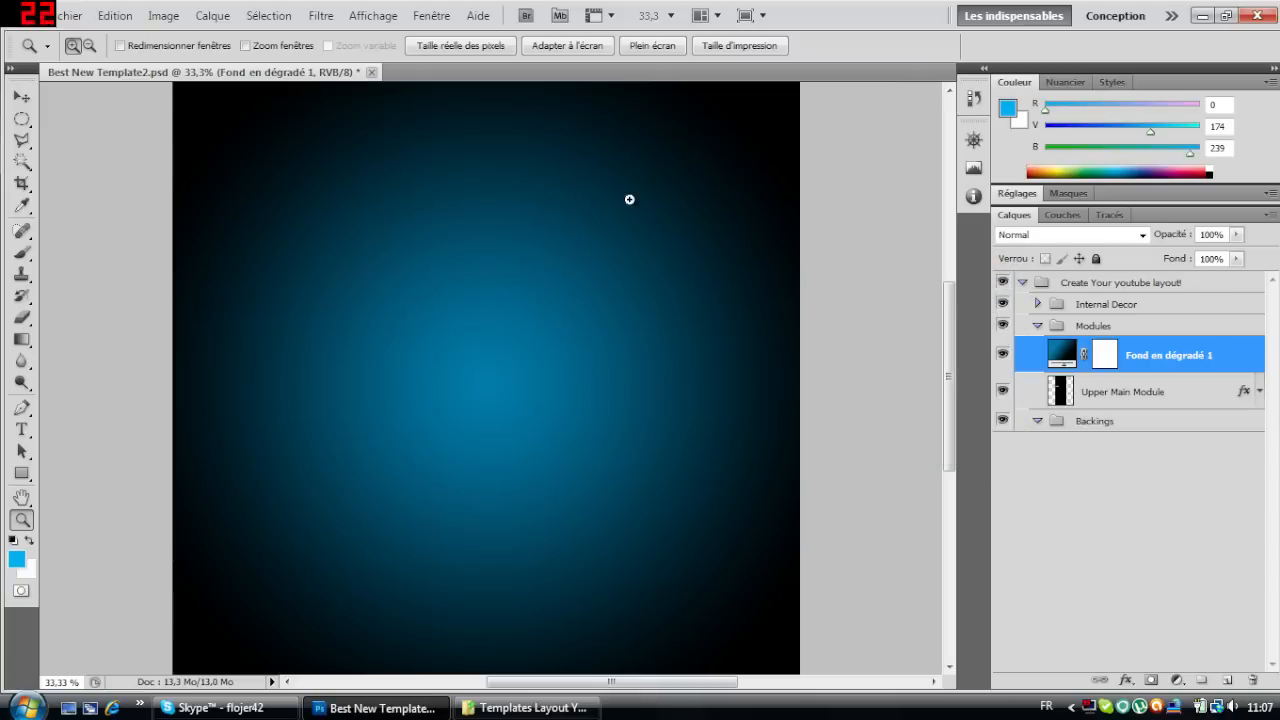
# Move the gradient fill layer below the Upper Main Module layer in the Modules group.
pyautogui.moveTo(1171, 360); pyautogui.dragTo(1186, 410)
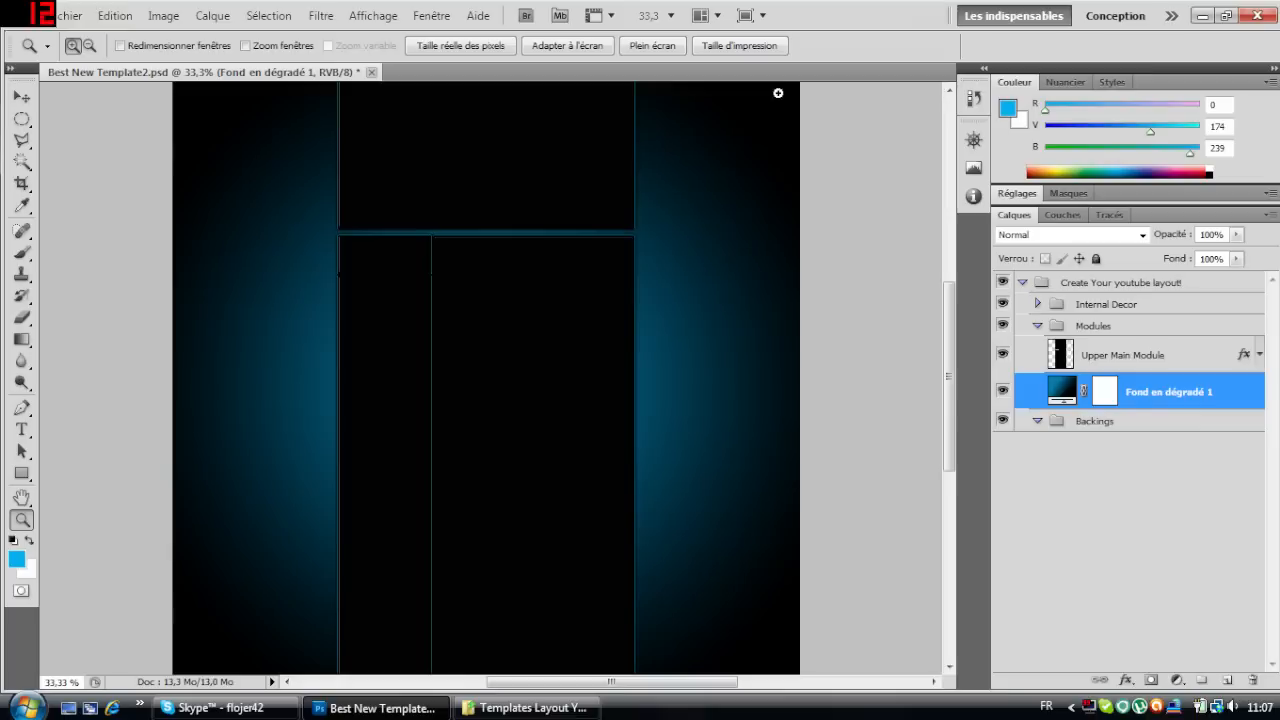
pyautogui.scroll(7, 655, 350)
pyautogui.scroll(-6, 522, 248)
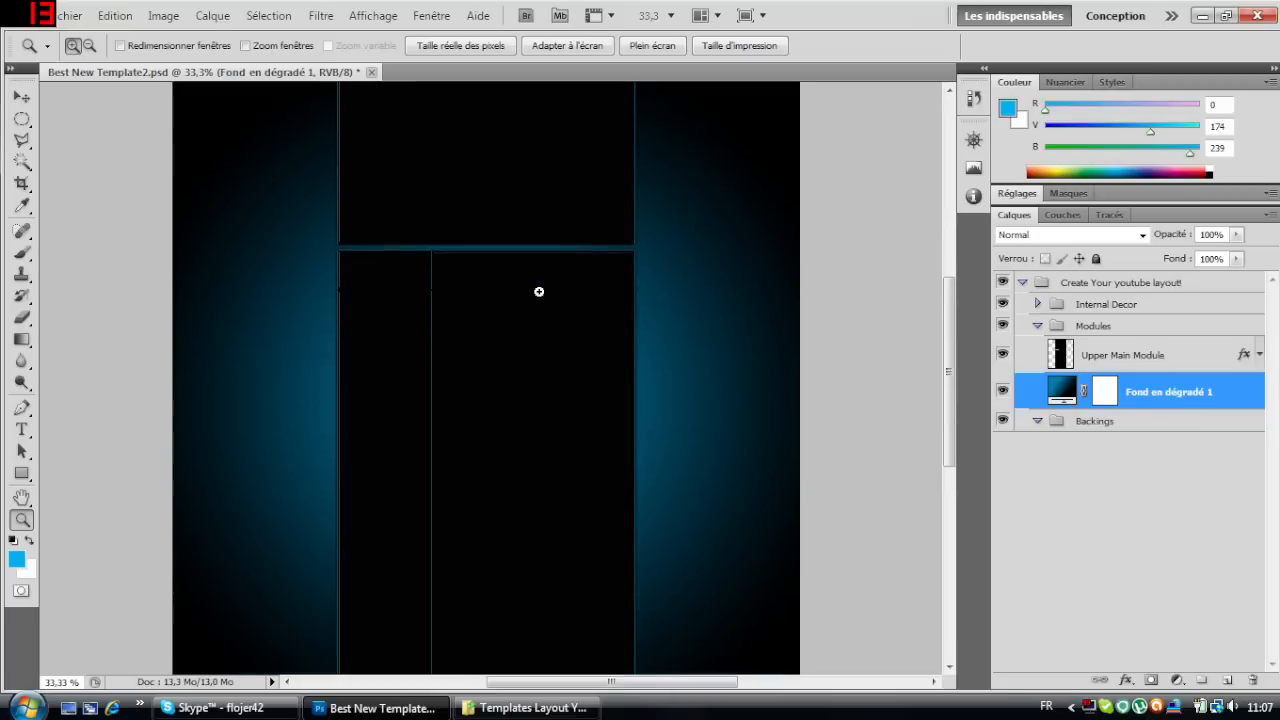
pyautogui.scroll(2, 385, 341)
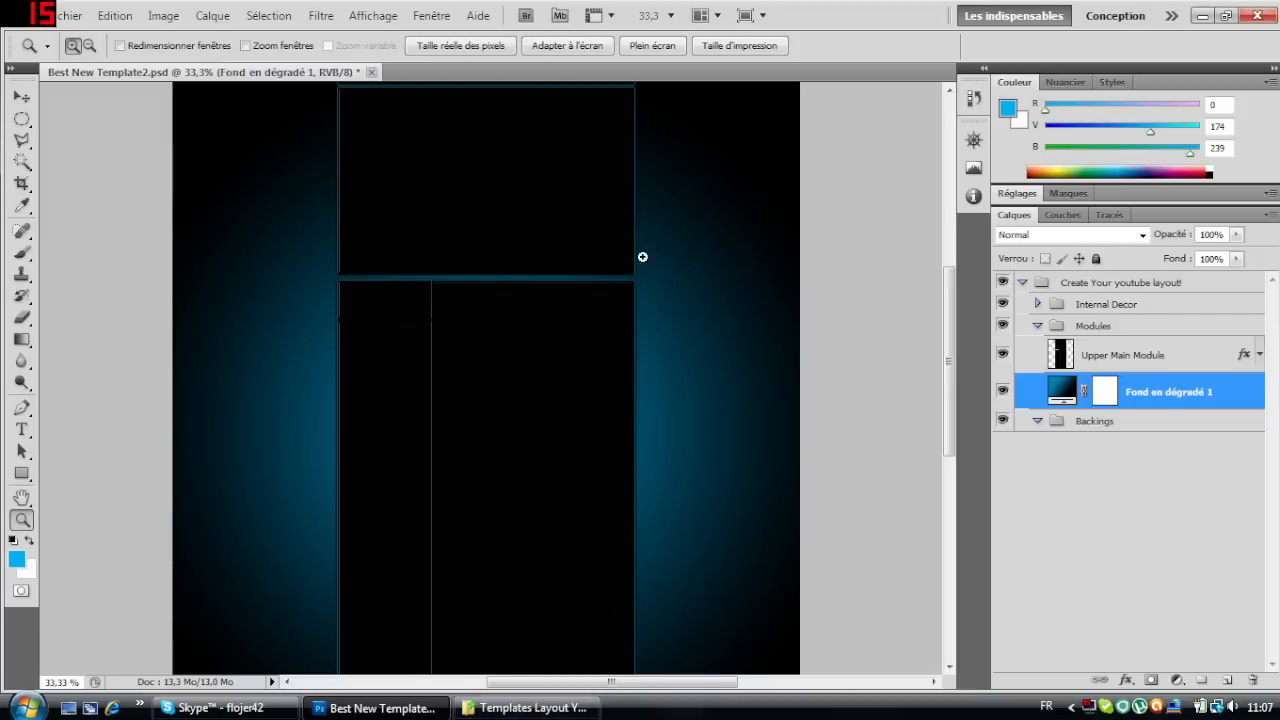
# Switch to the file explorer and open the Textures folder of the MrStyles GFX Pack.
pyautogui.click(525, 707)
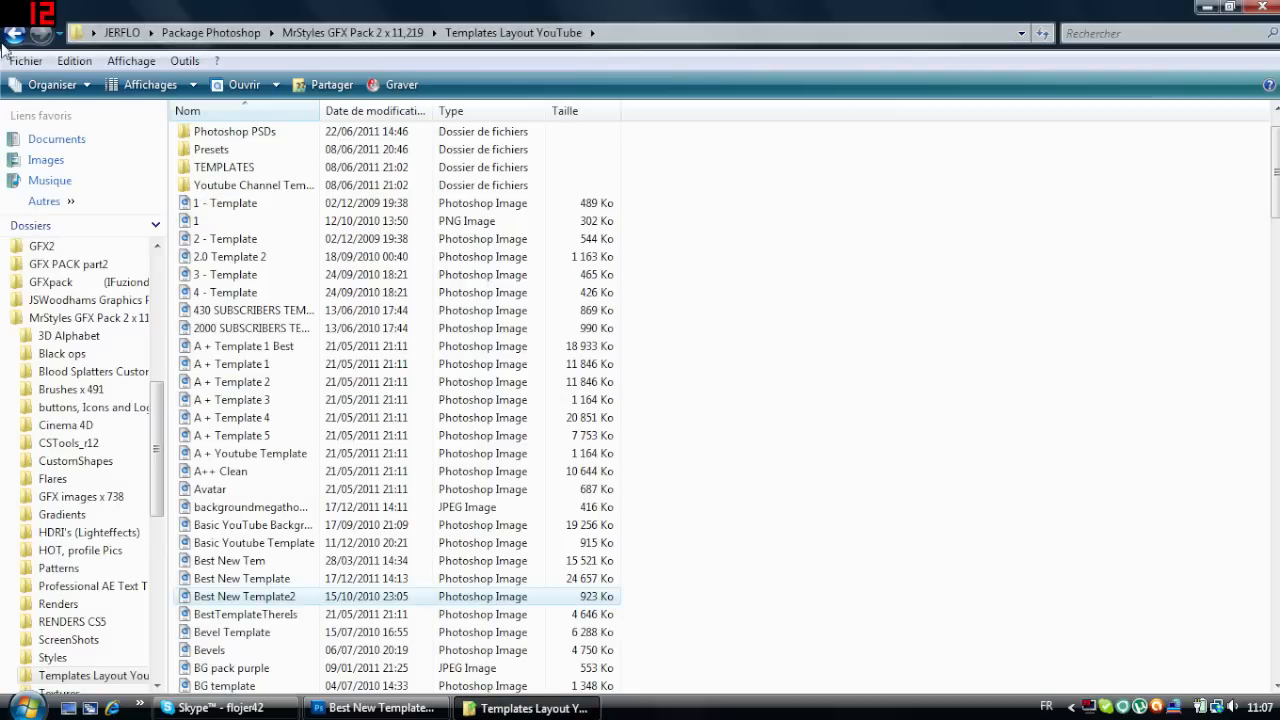
pyautogui.click(12, 36)
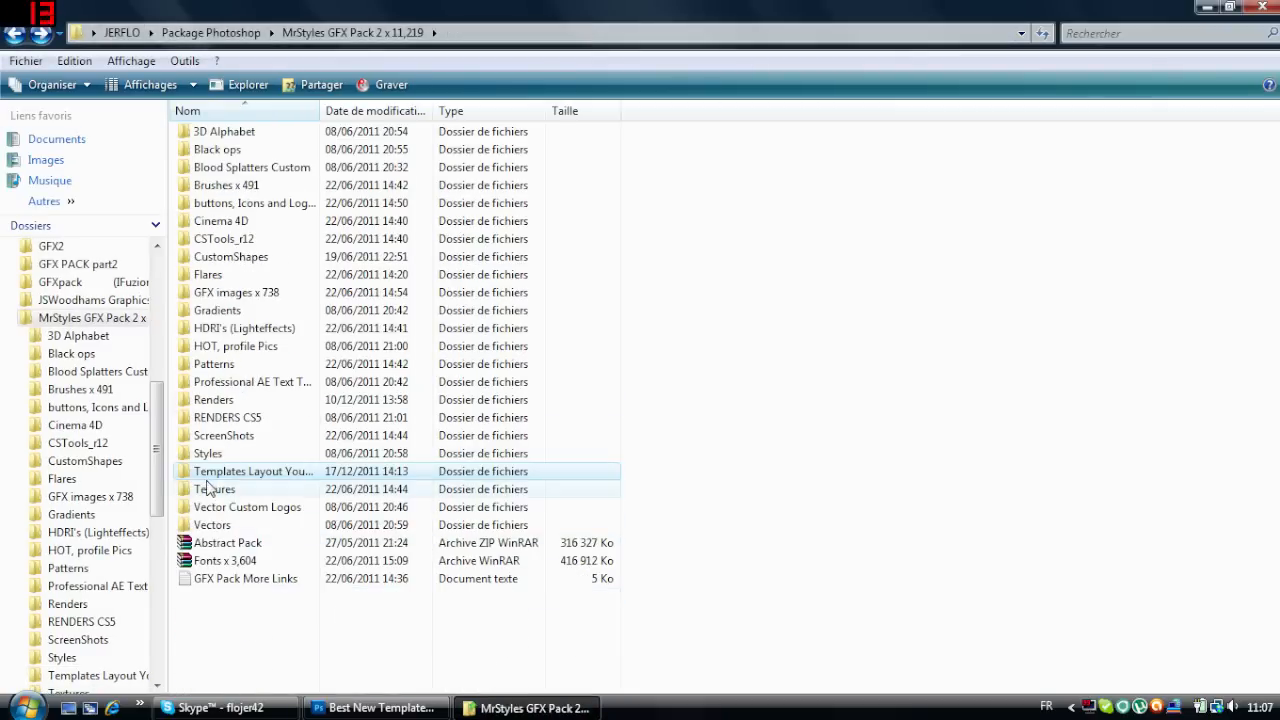
pyautogui.doubleClick(208, 493)
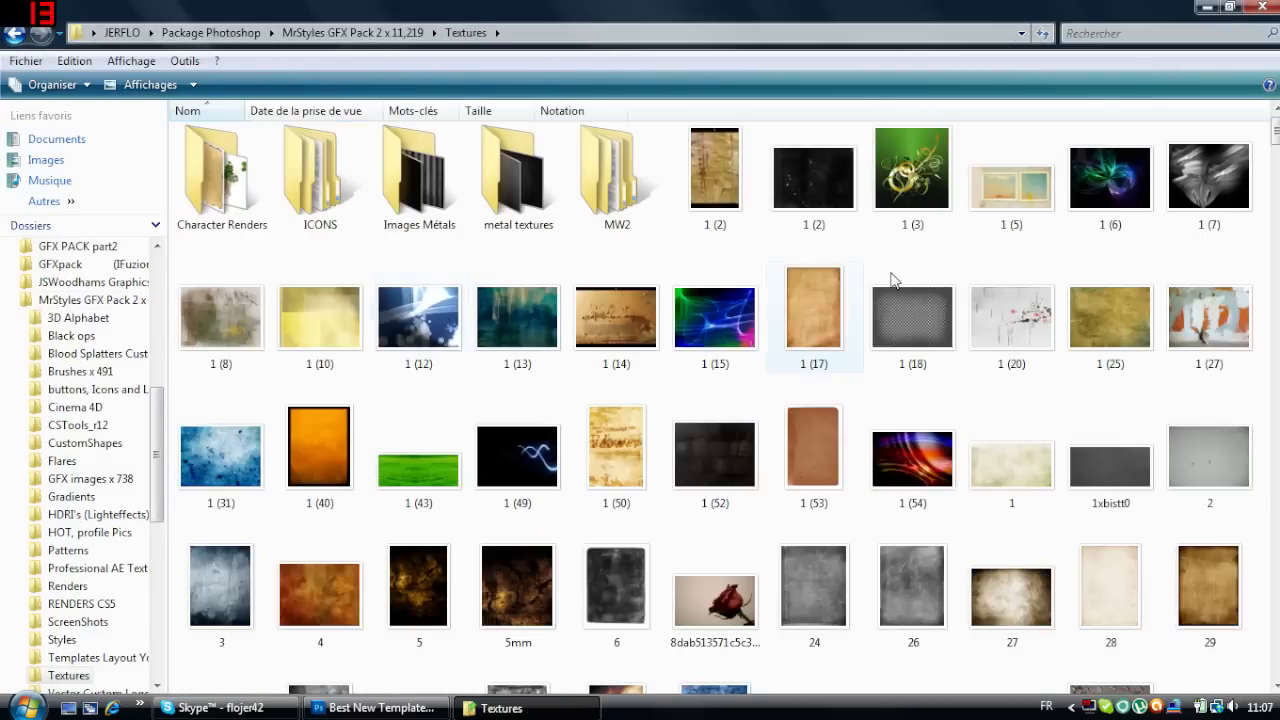
# Find the Grunge Metal texture in the folder and place it into the template document above the gradient fill layer.
pyautogui.scroll(-10, 929, 223)
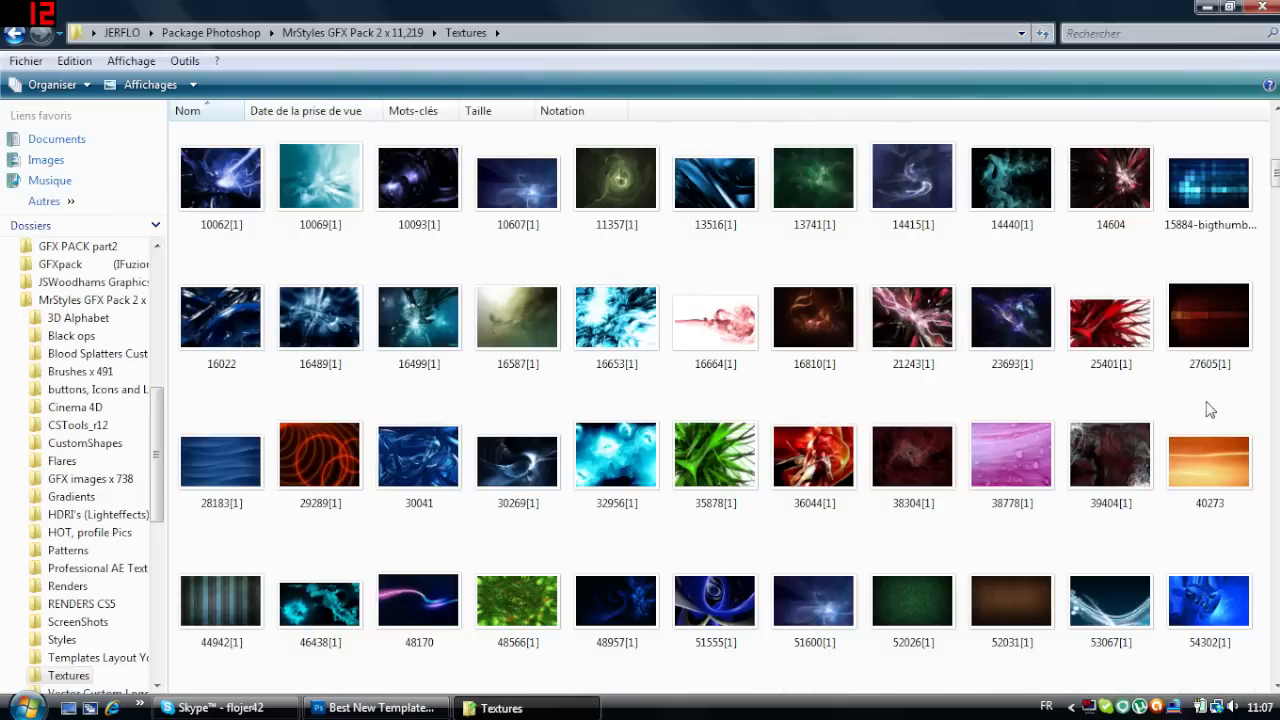
pyautogui.scroll(-3, 900, 420)
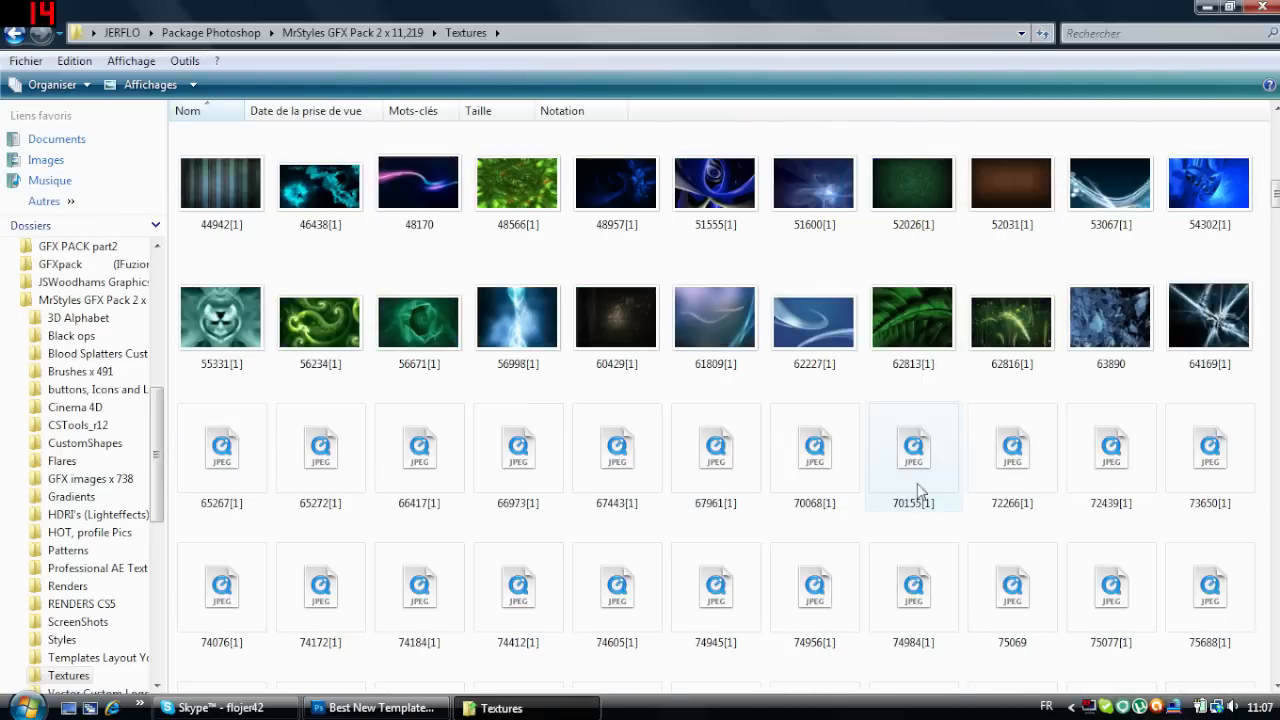
pyautogui.scroll(-2, 950, 440)
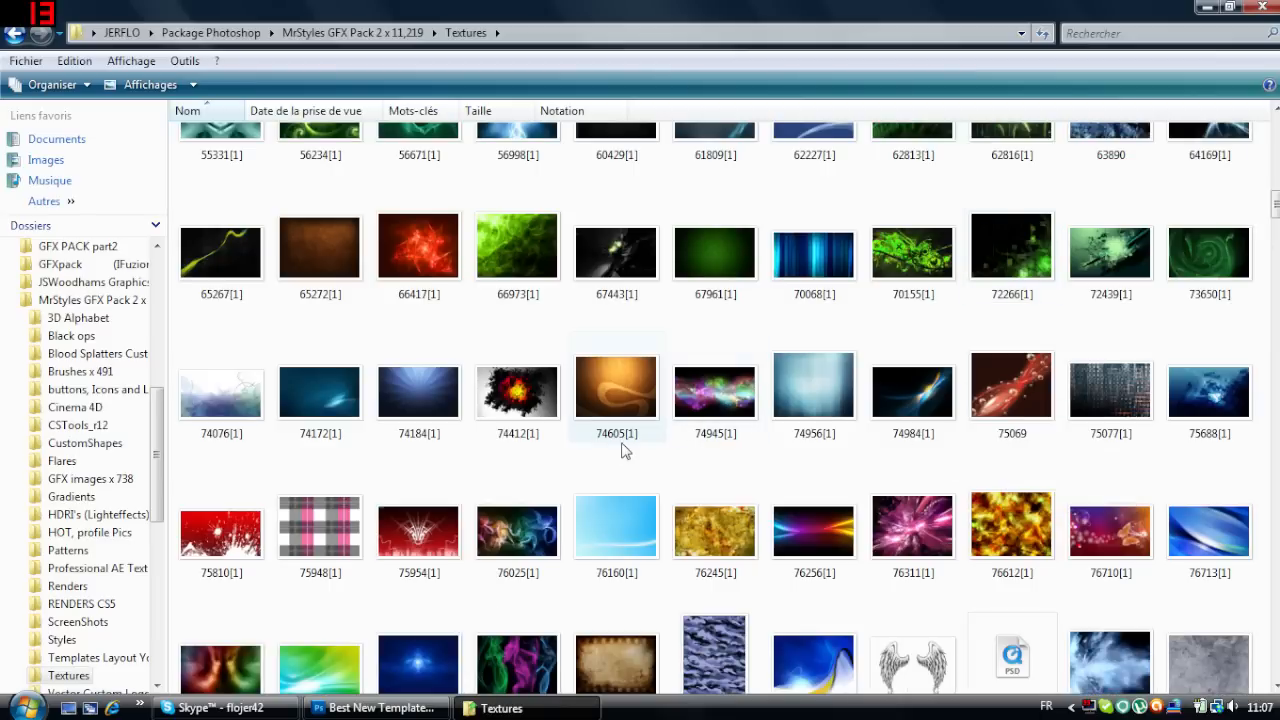
pyautogui.scroll(-2, 760, 460)
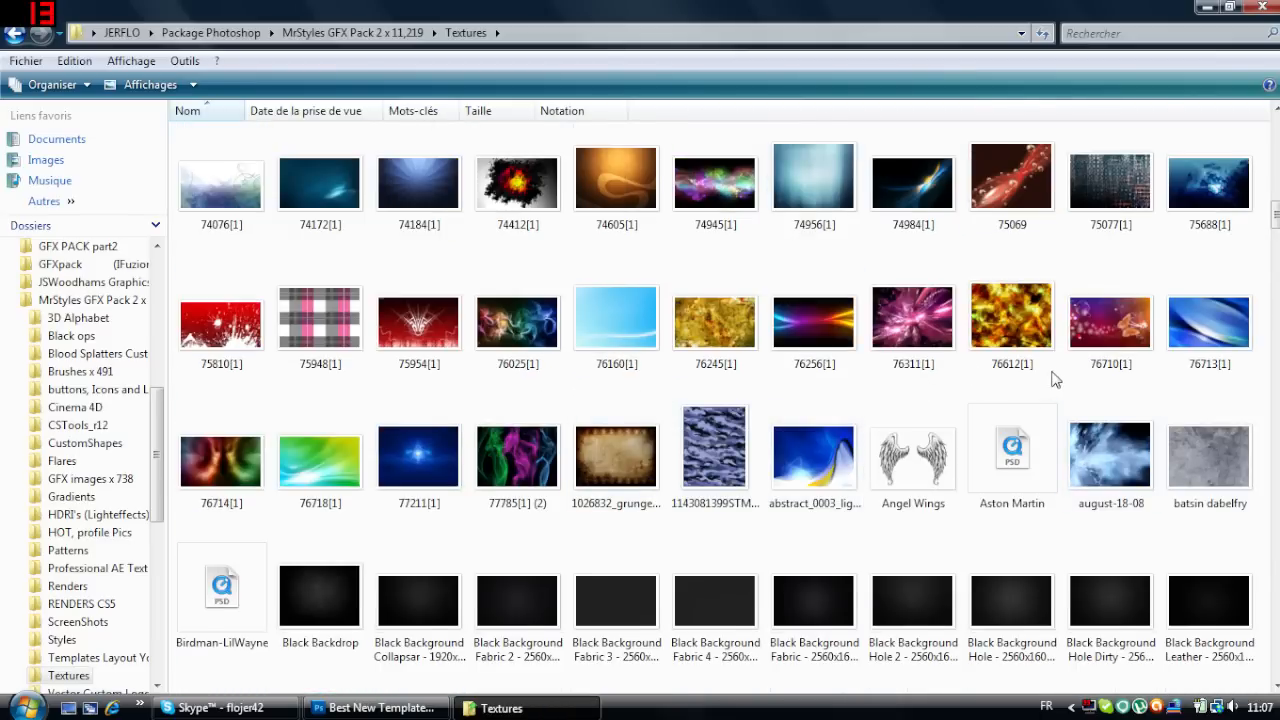
pyautogui.scroll(-5, 1050, 400)
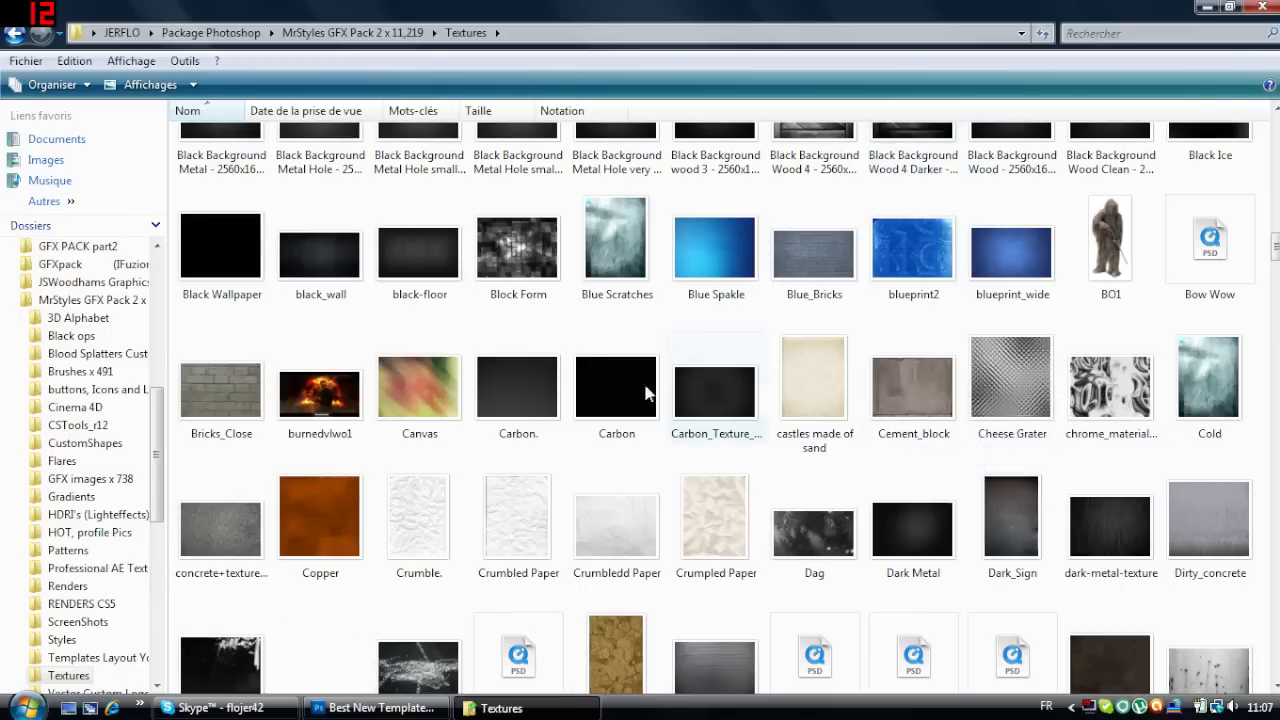
pyautogui.scroll(-2, 640, 393)
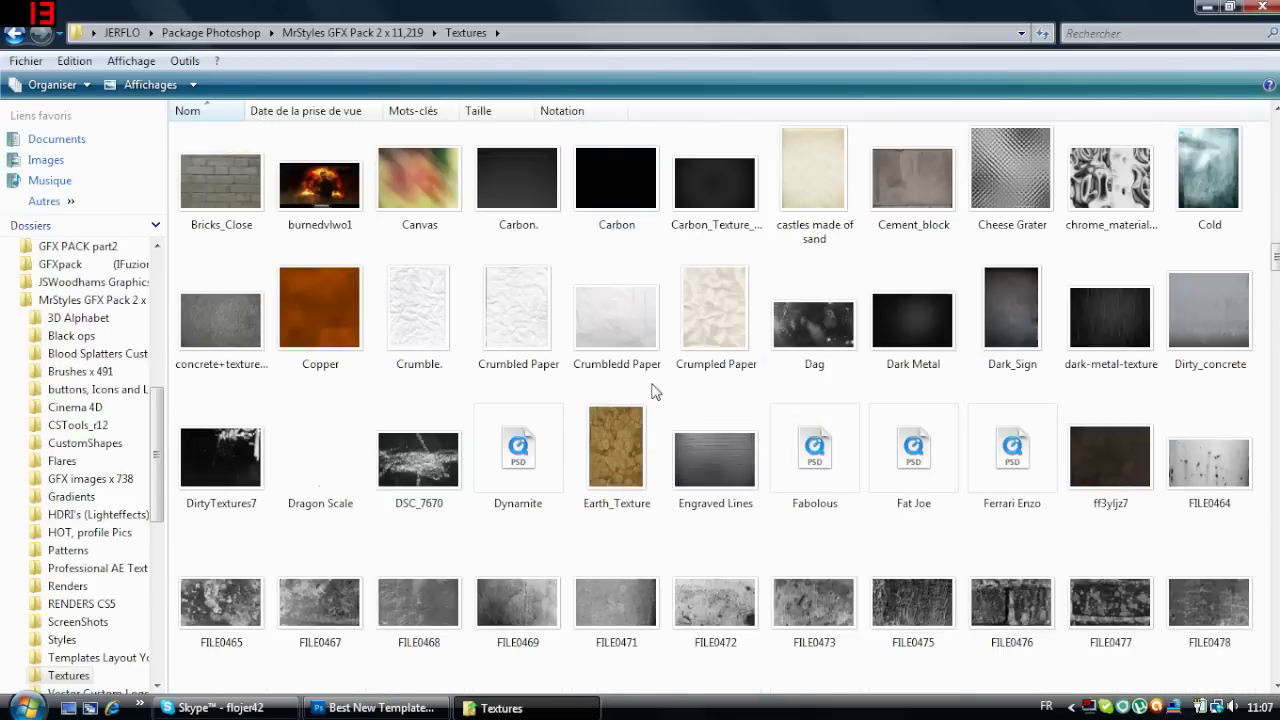
pyautogui.scroll(-2, 667, 397)
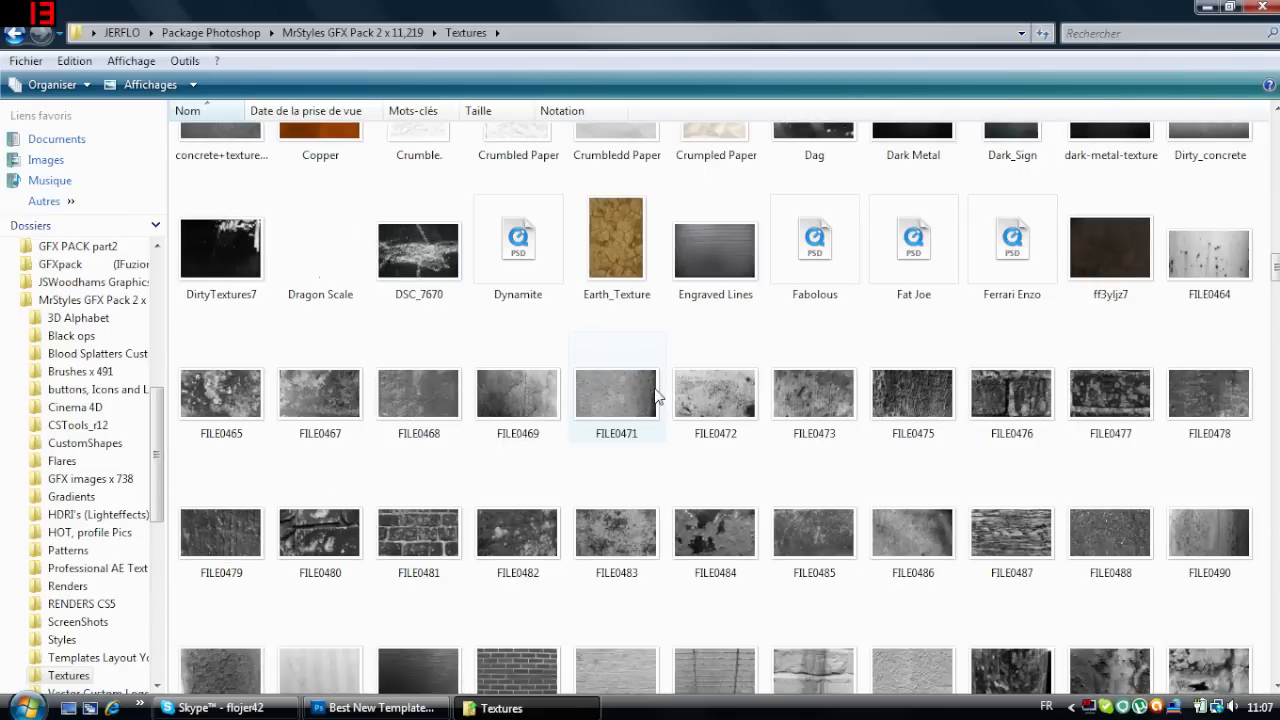
pyautogui.scroll(-7, 600, 375)
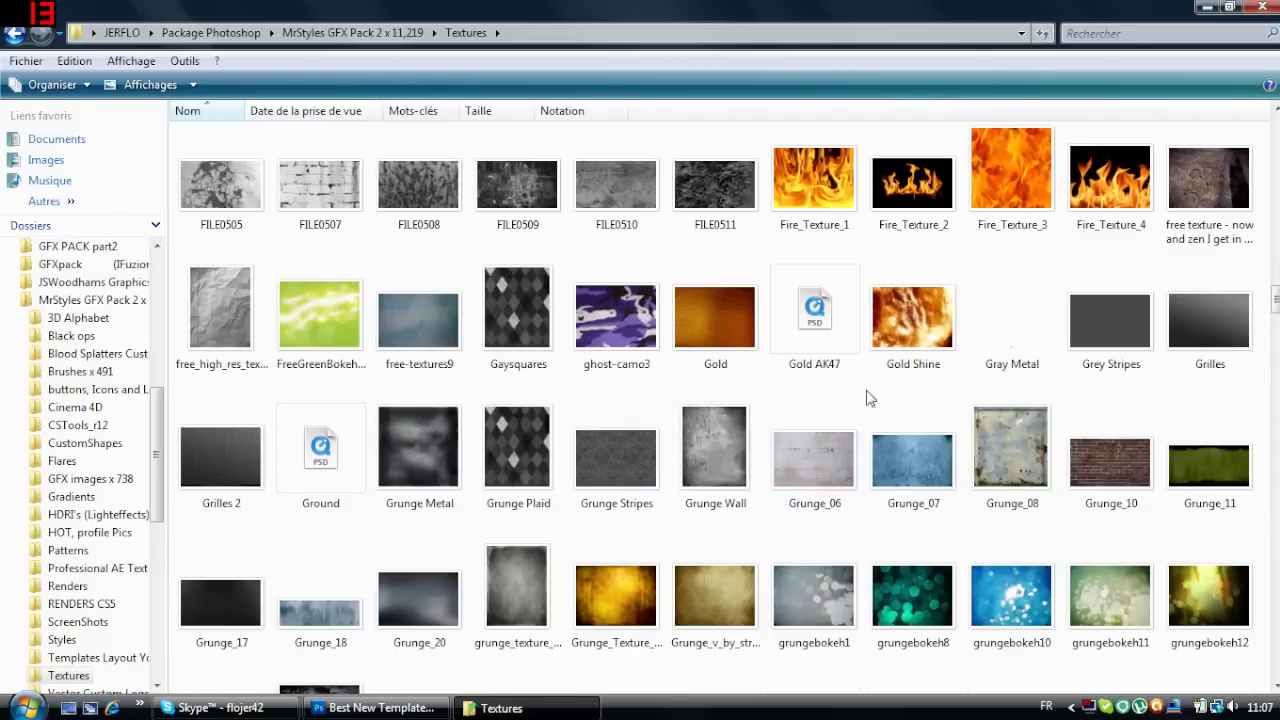
pyautogui.click(434, 430)
pyautogui.moveTo(434, 430); pyautogui.dragTo(444, 572)
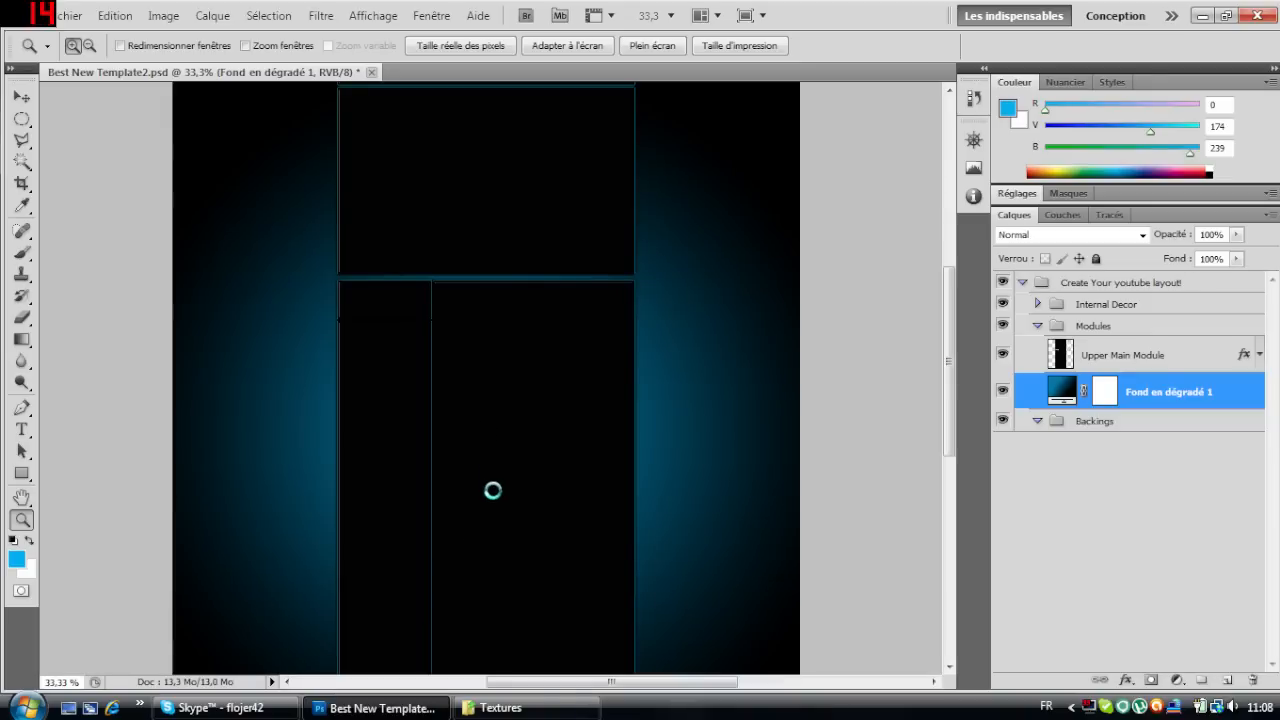
# Scale the placed Grunge Metal texture to cover the whole canvas, about 195% wide and 227% high.
pyautogui.moveTo(671, 200); pyautogui.dragTo(798, 117)
pyautogui.scroll(-1, 190, 571)
pyautogui.scroll(-1, 190, 571)
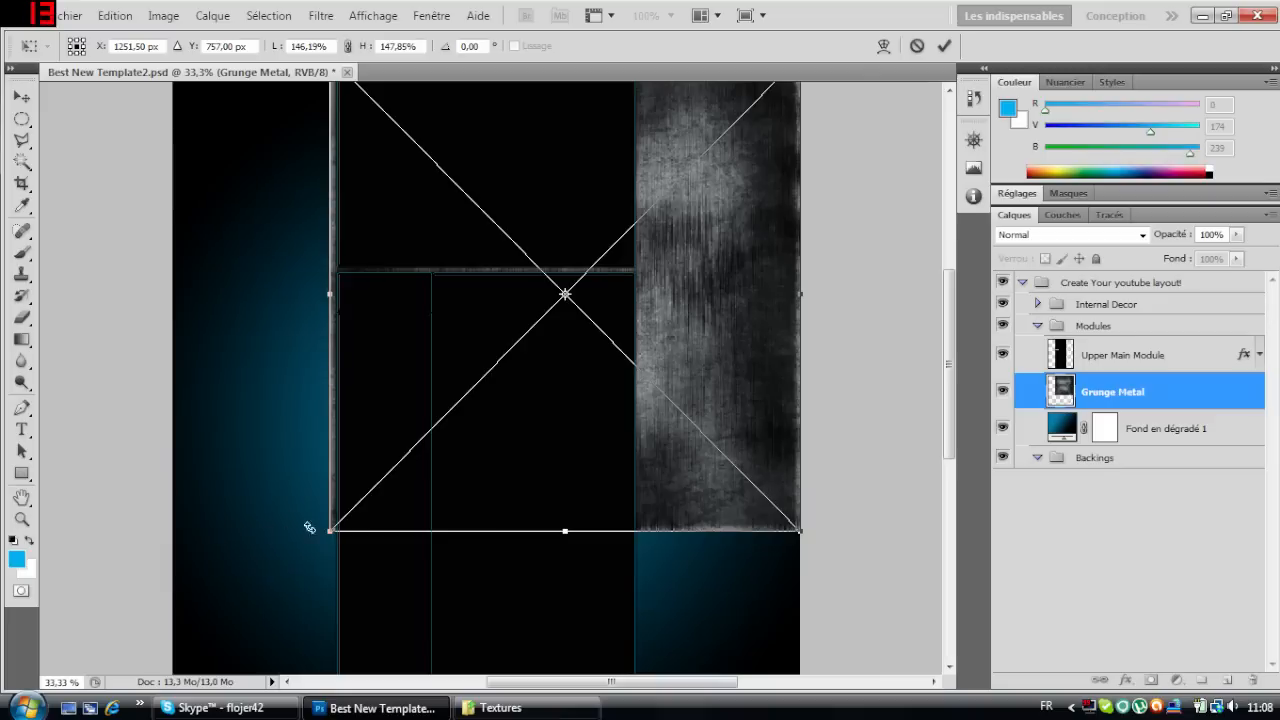
pyautogui.moveTo(322, 538); pyautogui.dragTo(170, 637)
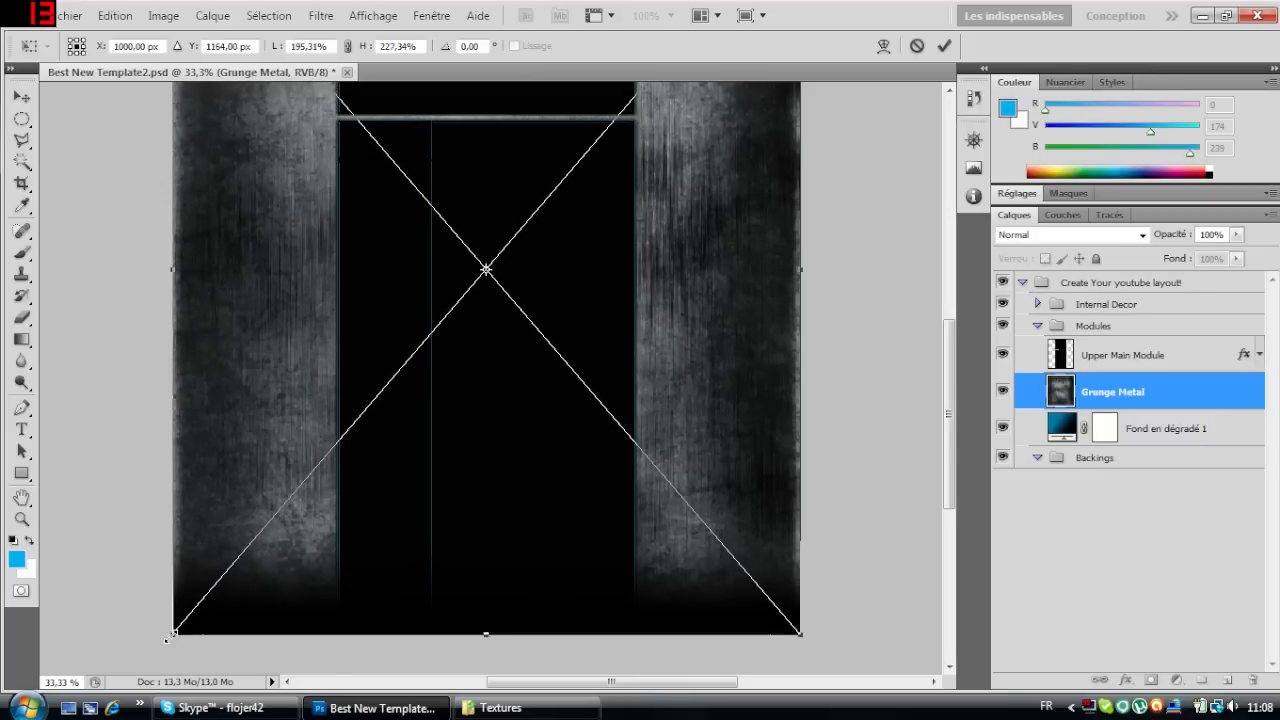
# Set the Grunge Metal layer's blend mode to Incrustation (Overlay) and commit the placement of the texture.
pyautogui.click(1059, 235)
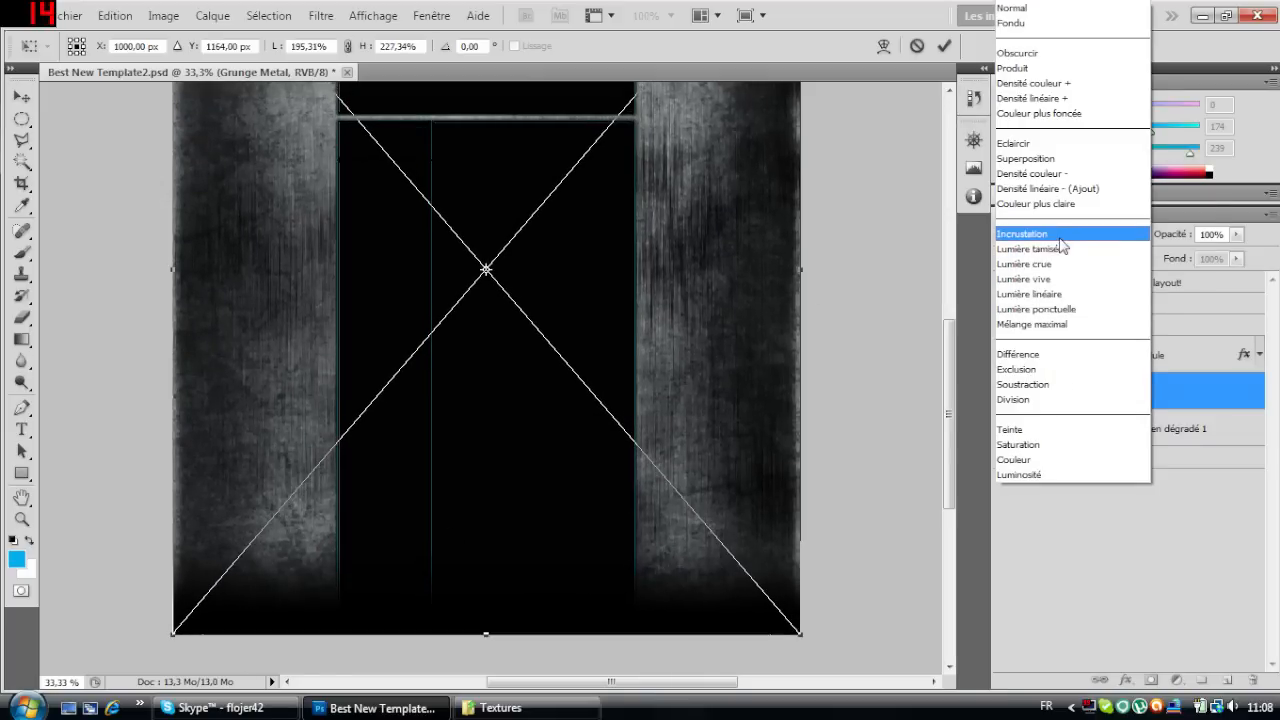
pyautogui.press('Escape')
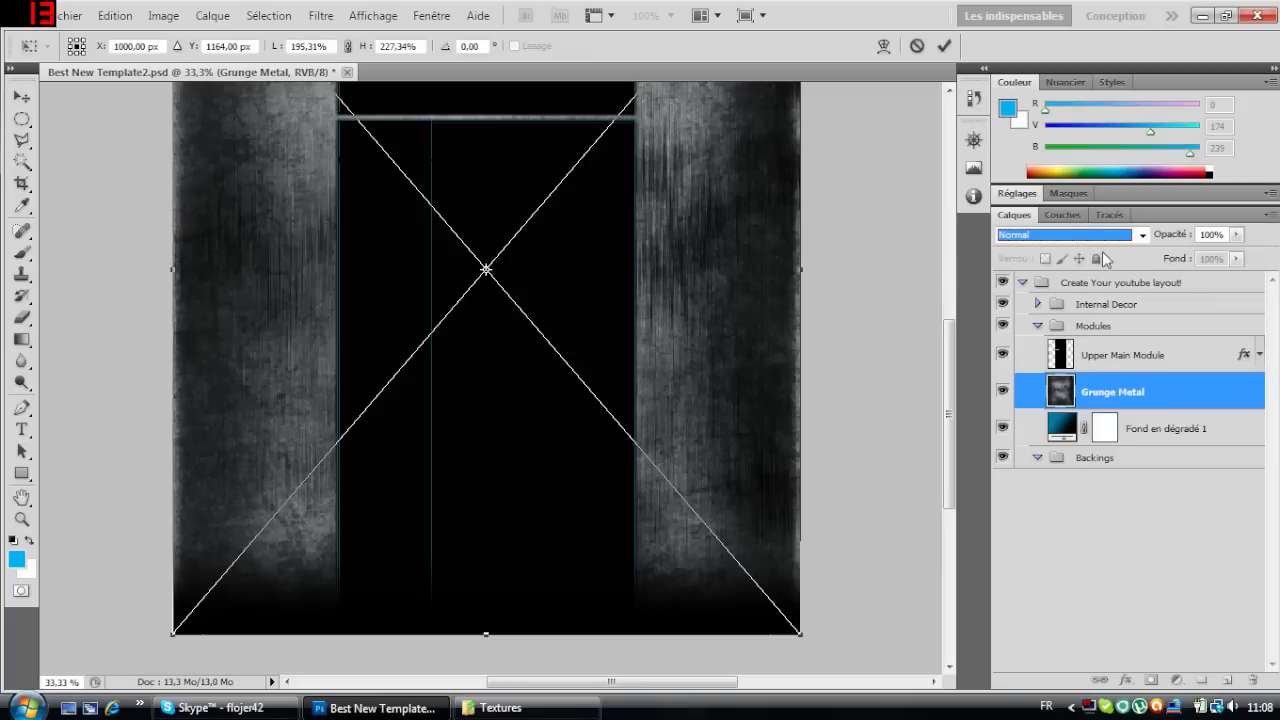
pyautogui.click(1059, 234)
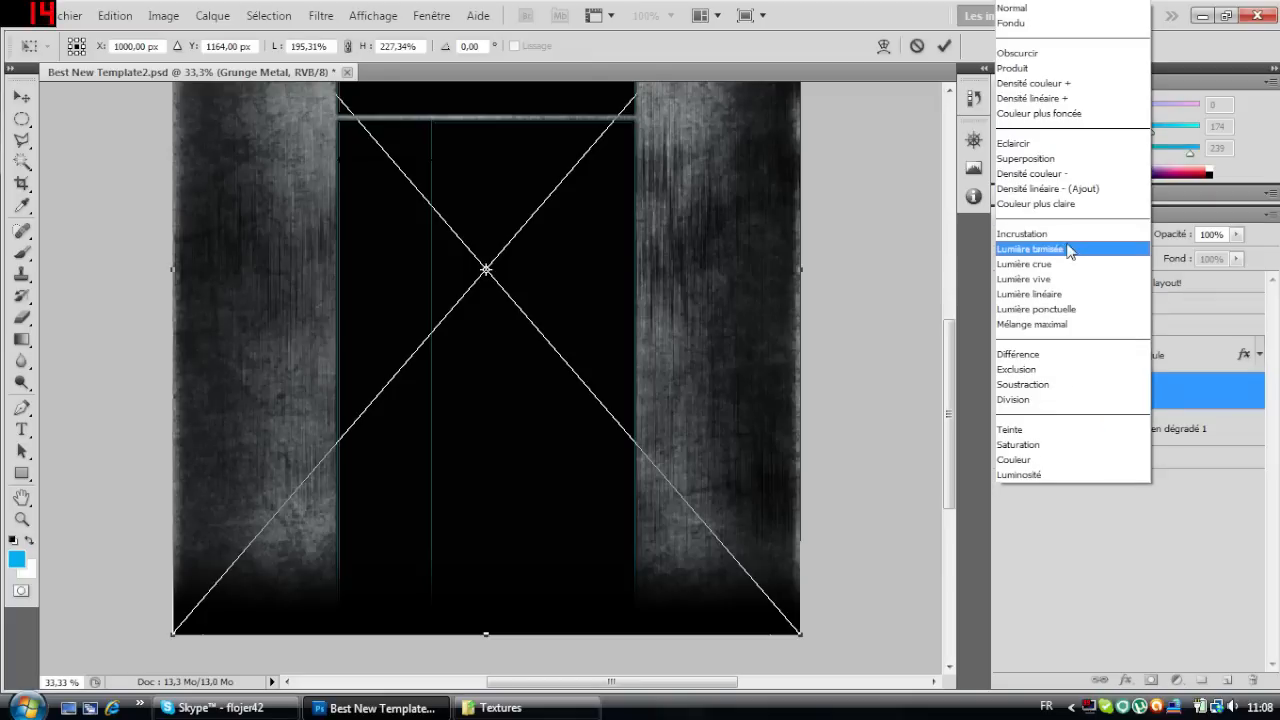
pyautogui.click(1045, 234)
pyautogui.press('Up')
pyautogui.press('Up')
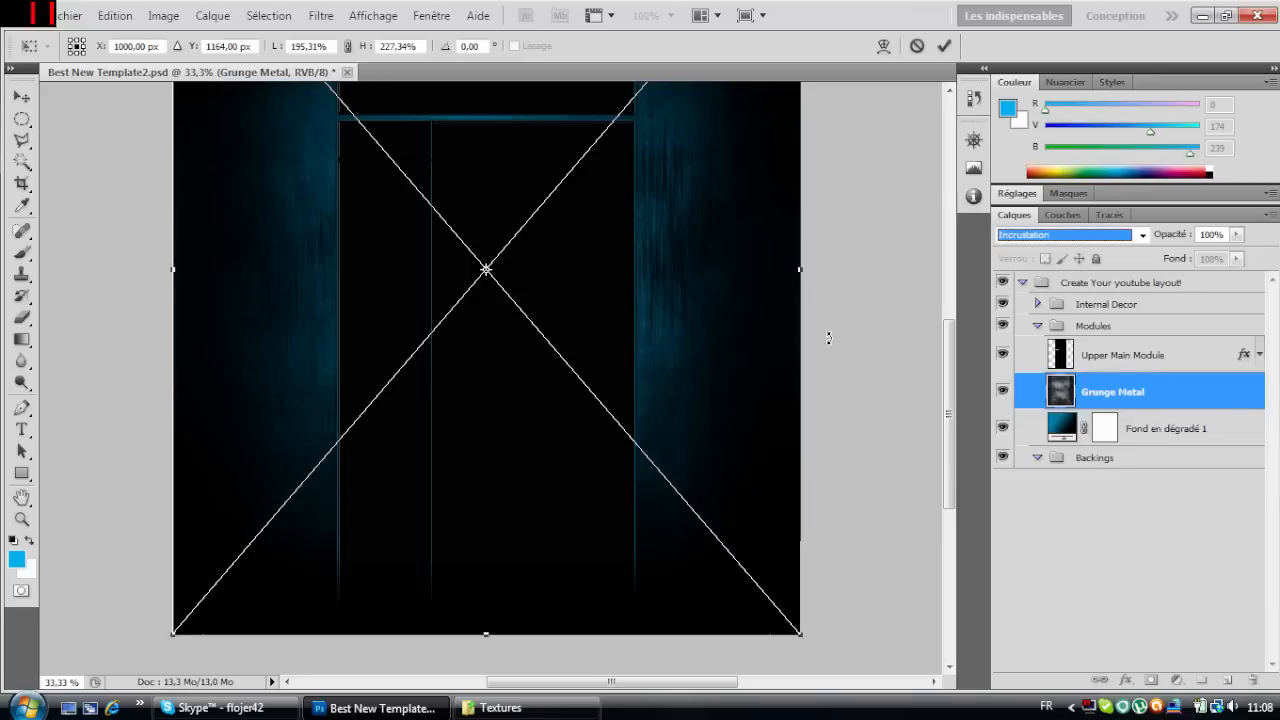
pyautogui.moveTo(952, 396); pyautogui.dragTo(953, 368)
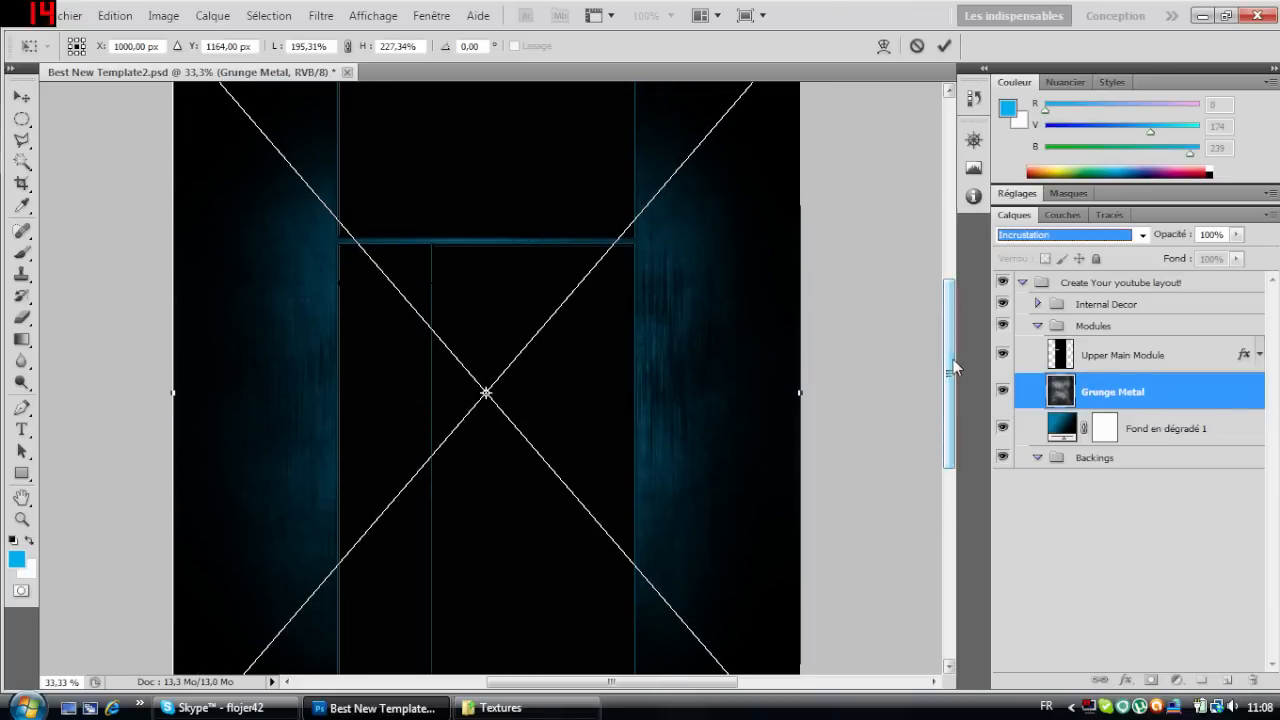
pyautogui.click(945, 46)
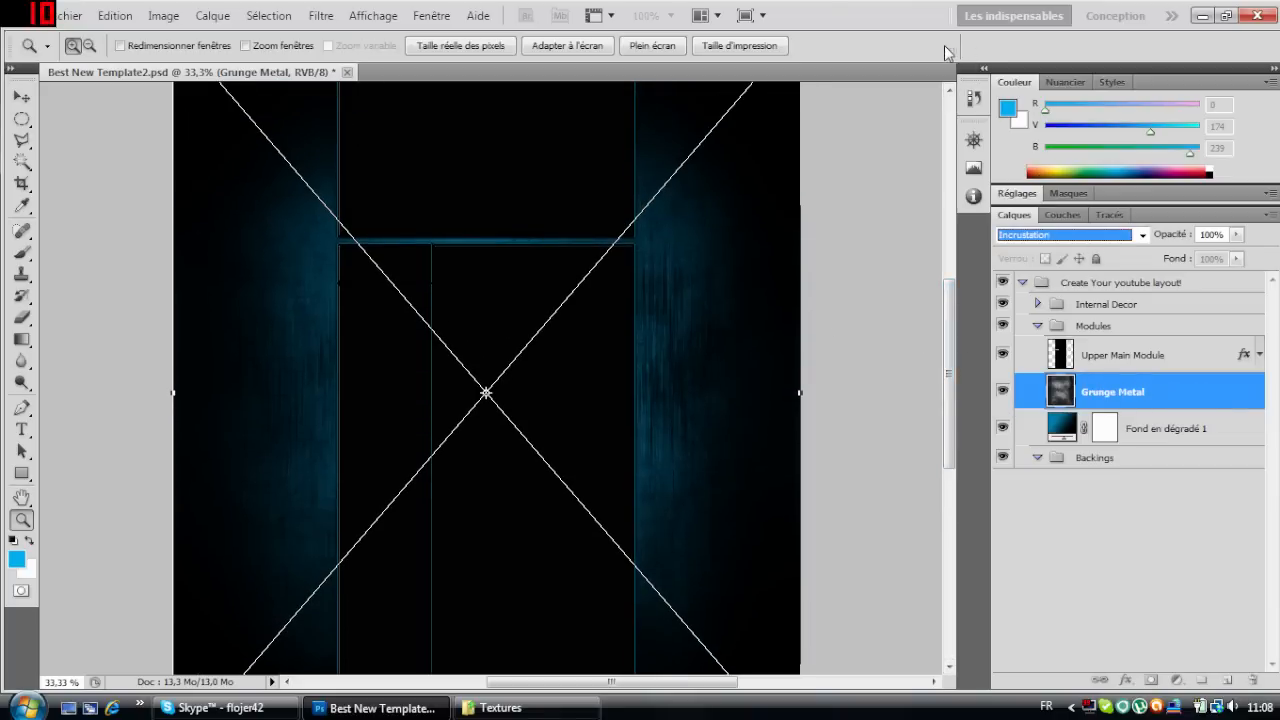
# Set the Grunge Metal layer's opacity to 69% and rasterize the layer.
pyautogui.click(1236, 236)
pyautogui.moveTo(1230, 258); pyautogui.dragTo(1210, 258)
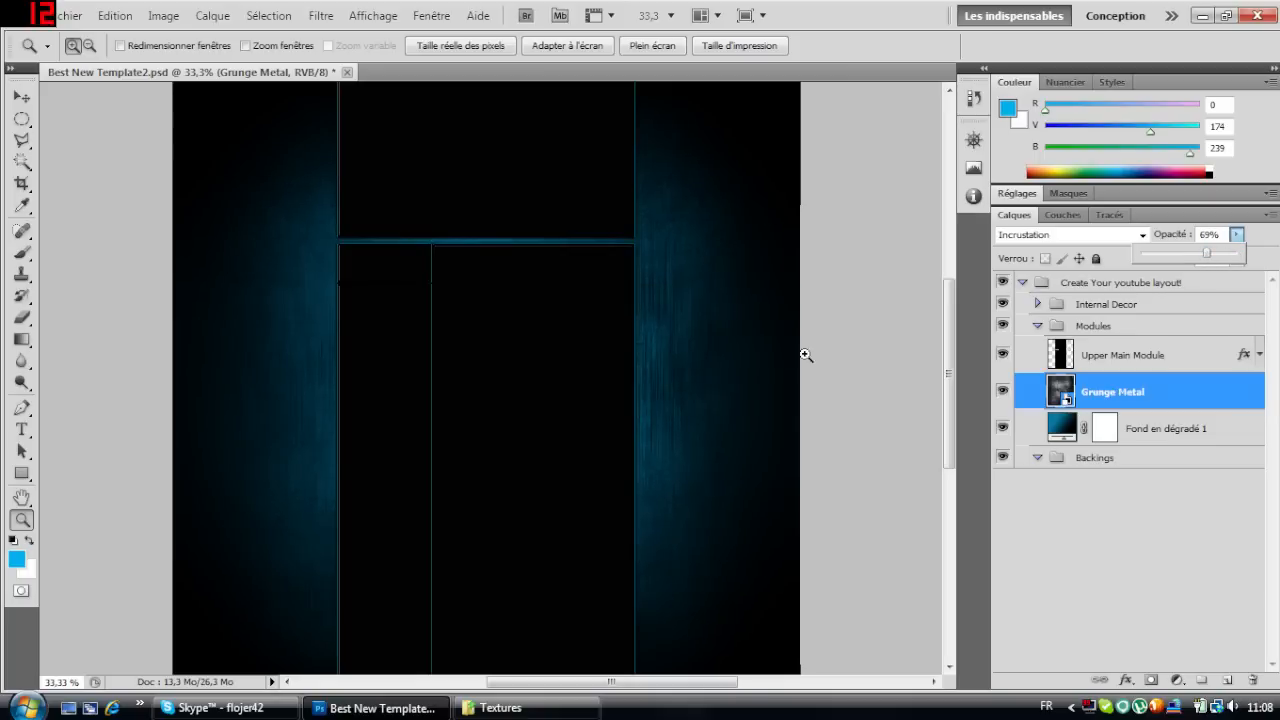
pyautogui.rightClick(1178, 393)
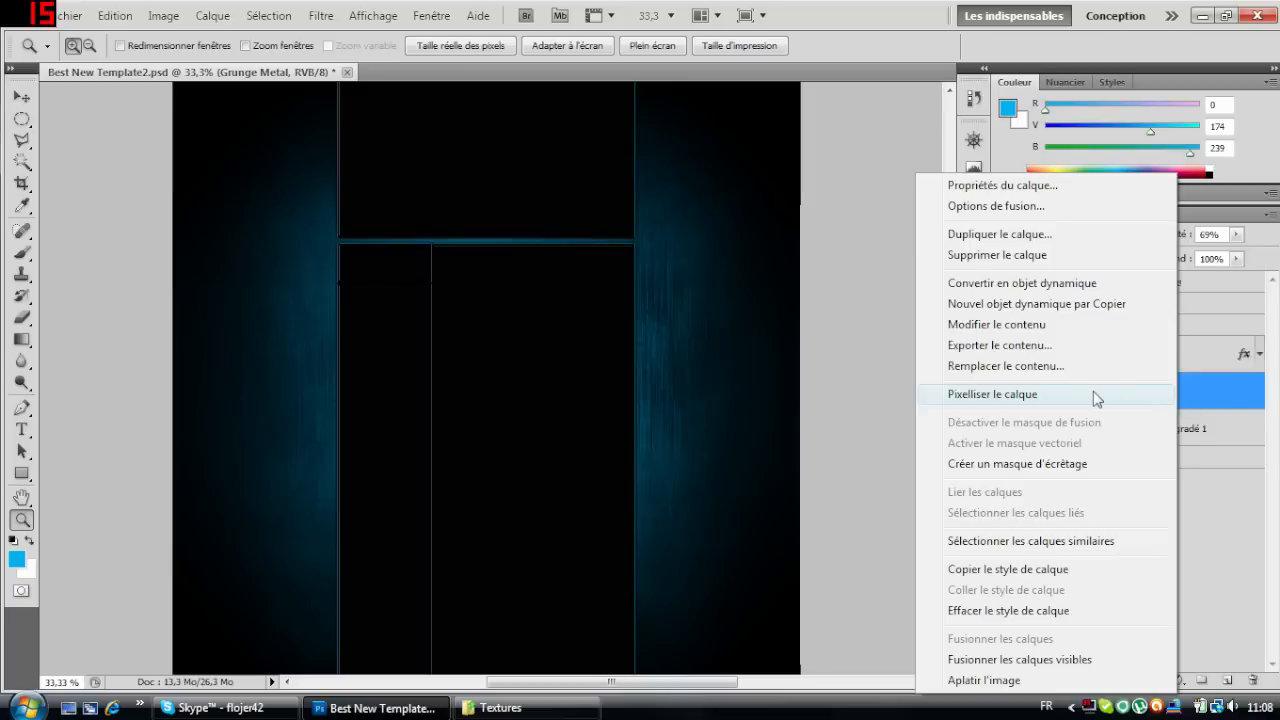
pyautogui.click(1093, 394)
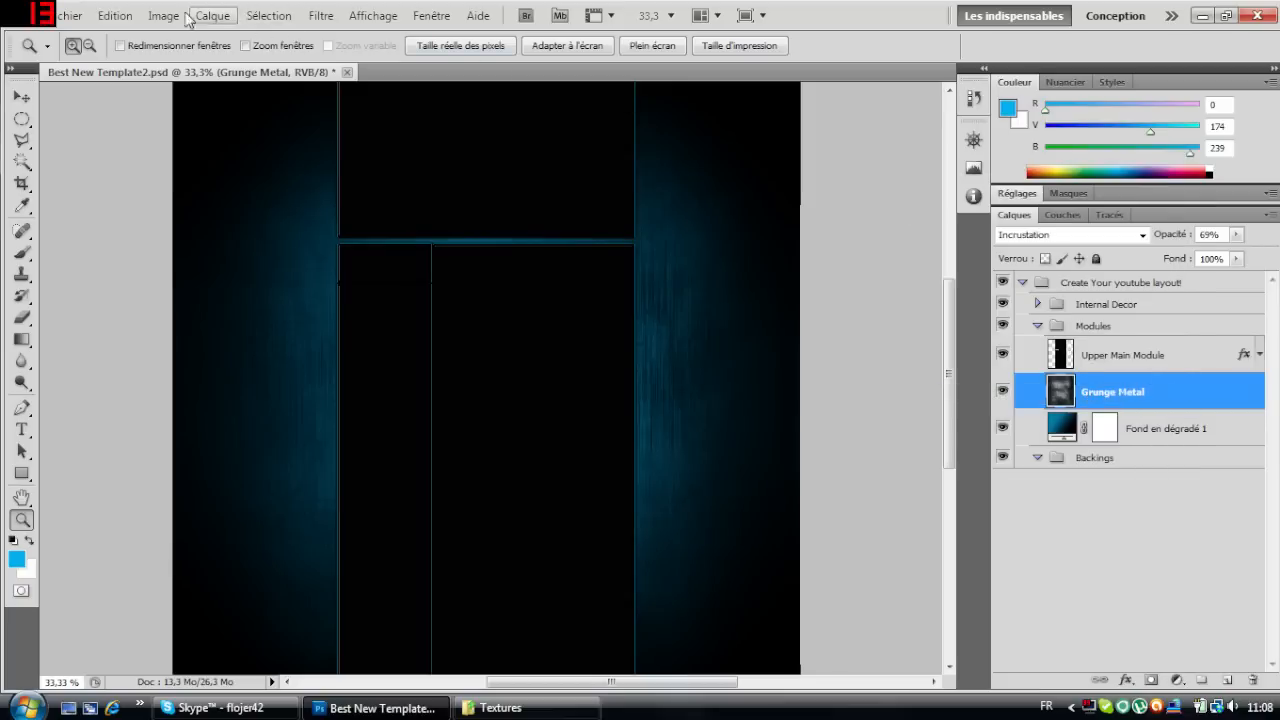
pyautogui.click(115, 16)
pyautogui.moveTo(188, 16)
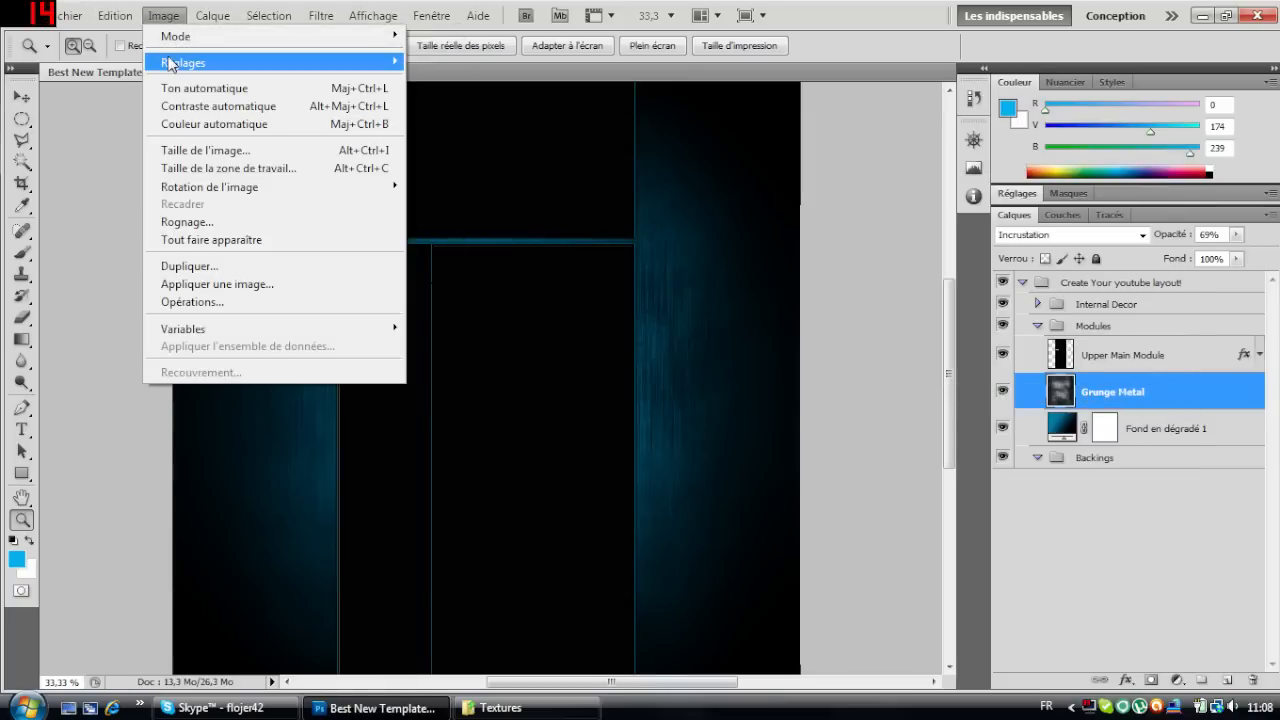
pyautogui.moveTo(175, 63)
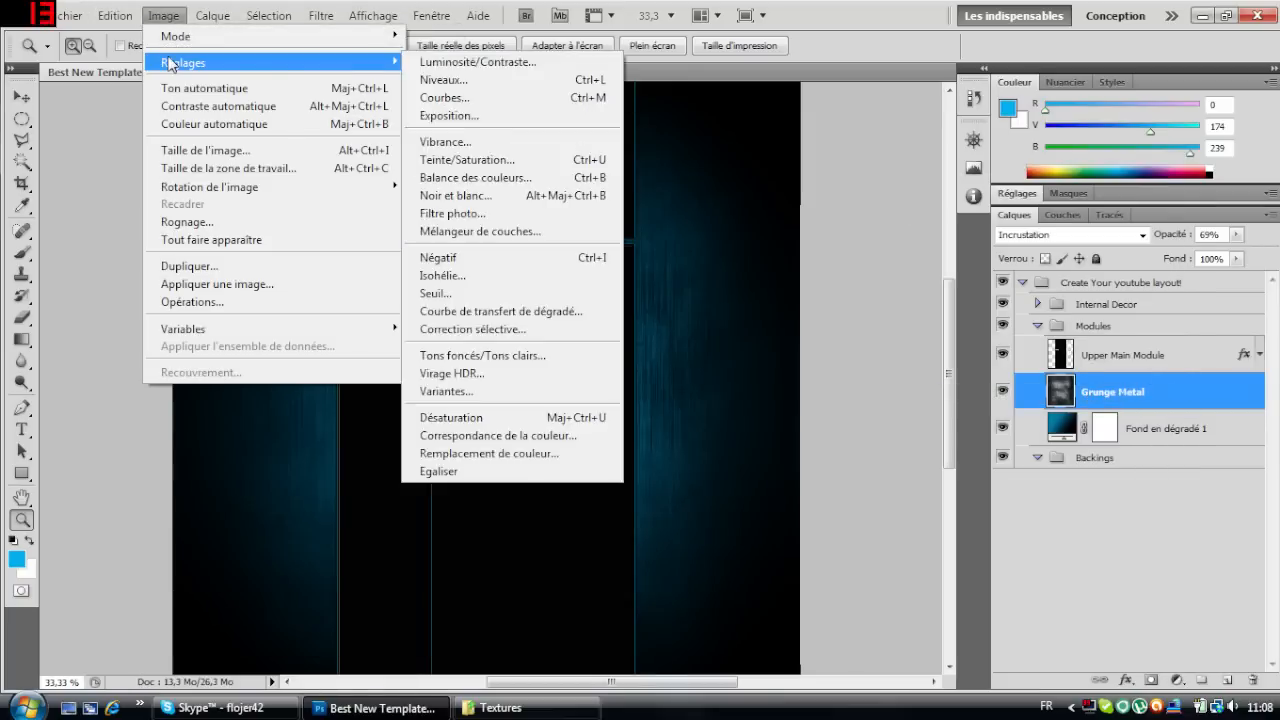
pyautogui.click(506, 160)
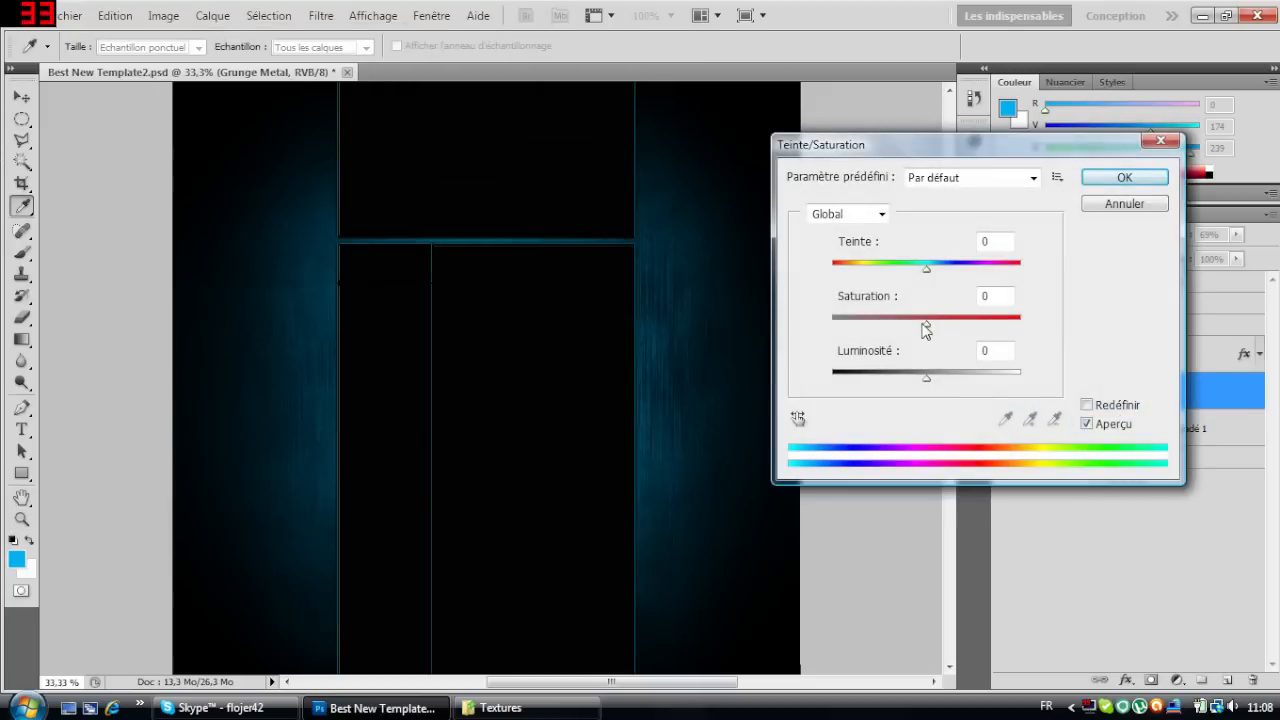
pyautogui.moveTo(923, 321); pyautogui.dragTo(797, 329)
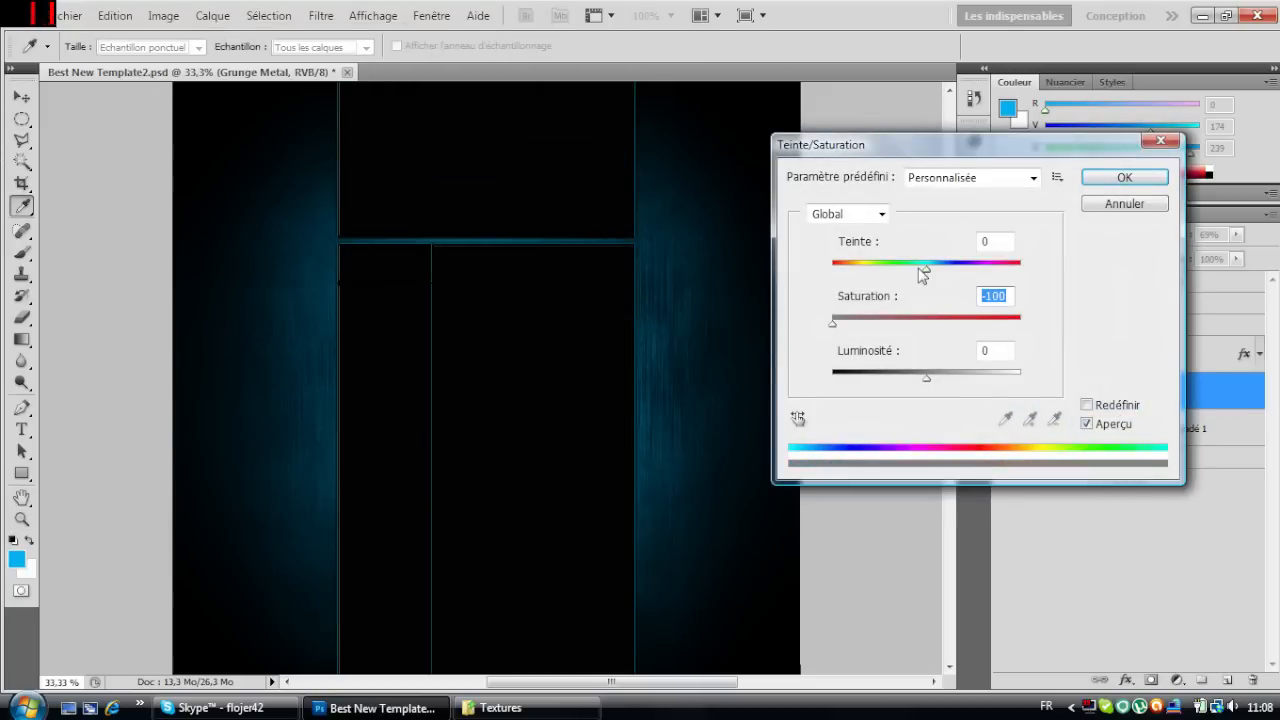
pyautogui.moveTo(926, 270)
pyautogui.mouseDown()
pyautogui.moveTo(939, 271)
pyautogui.moveTo(924, 285)
pyautogui.mouseUp()
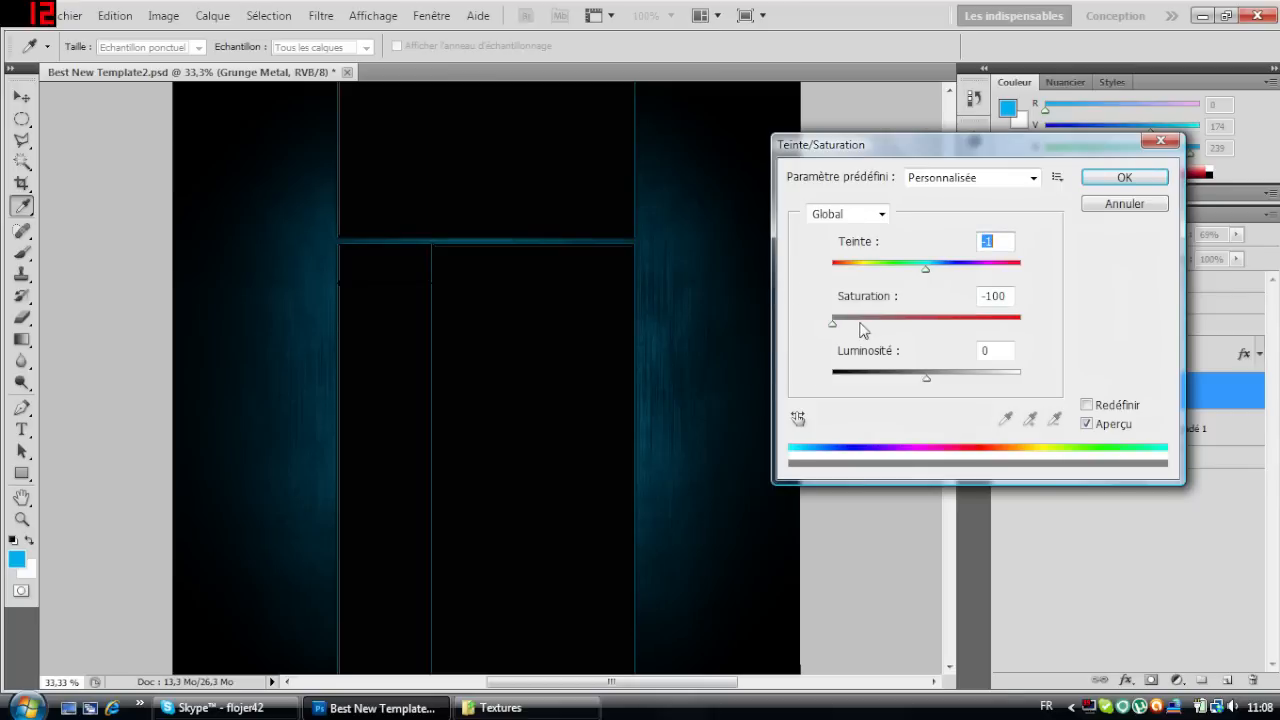
pyautogui.moveTo(834, 327); pyautogui.dragTo(926, 327)
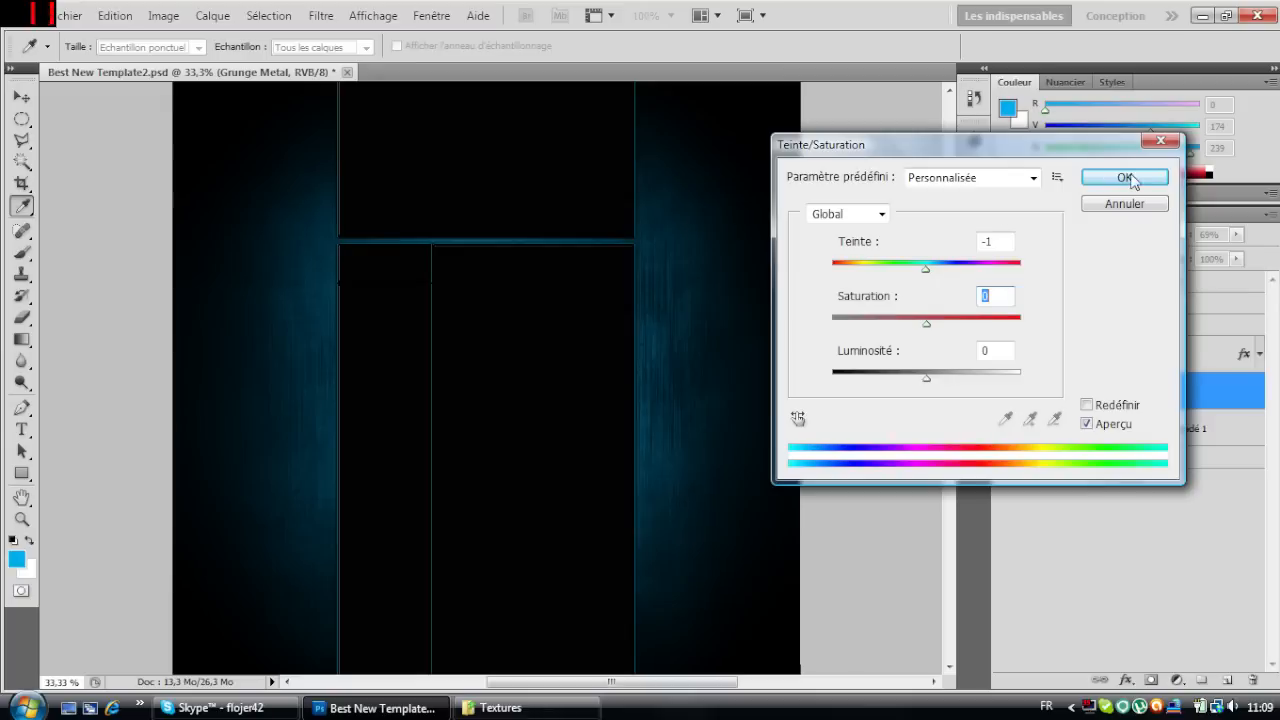
pyautogui.click(1131, 205)
pyautogui.press('z')
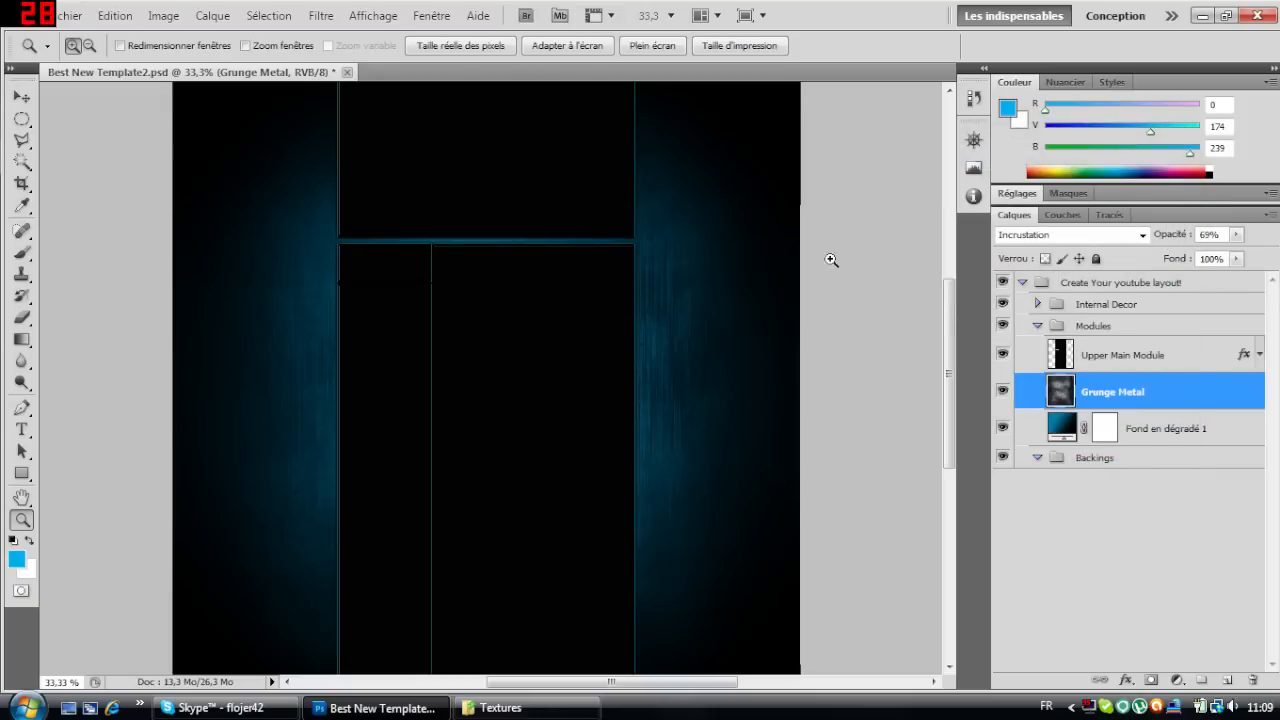
# Lower the opacity of the Grunge Metal layer further to make the texture subtler.
pyautogui.scroll(-3, 370, 325)
pyautogui.scroll(5, 426, 326)
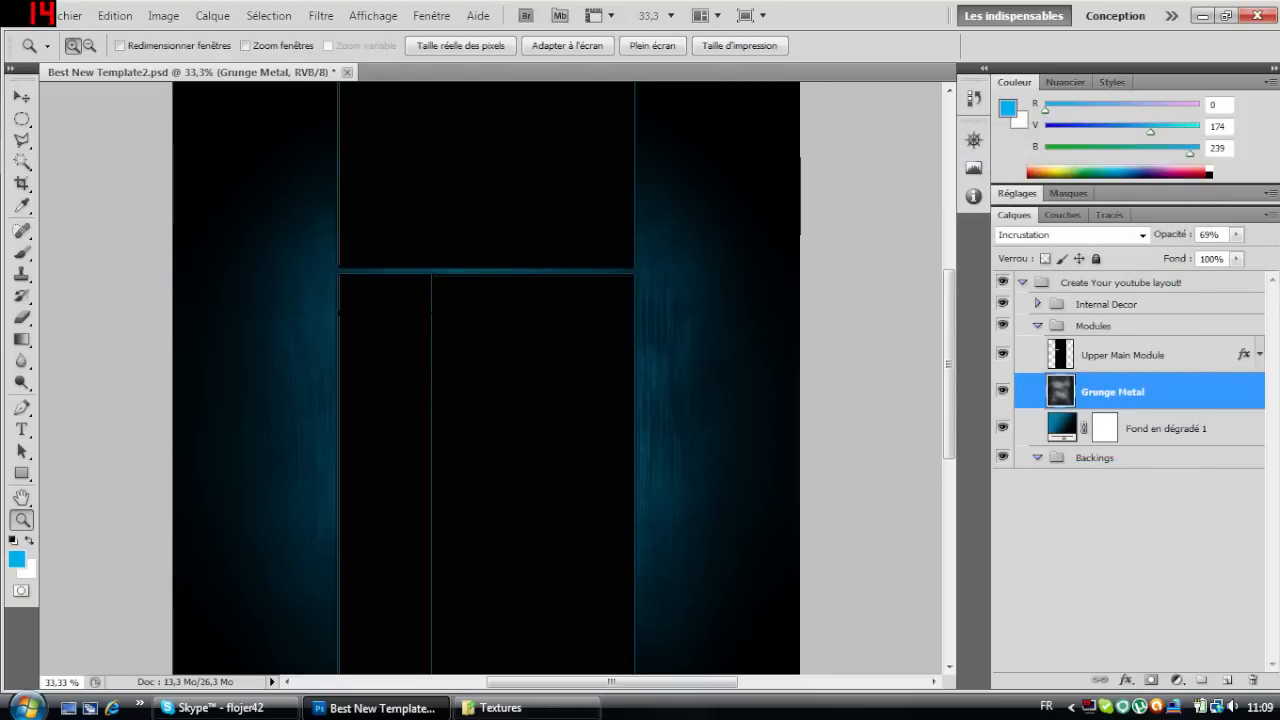
pyautogui.click(1235, 234)
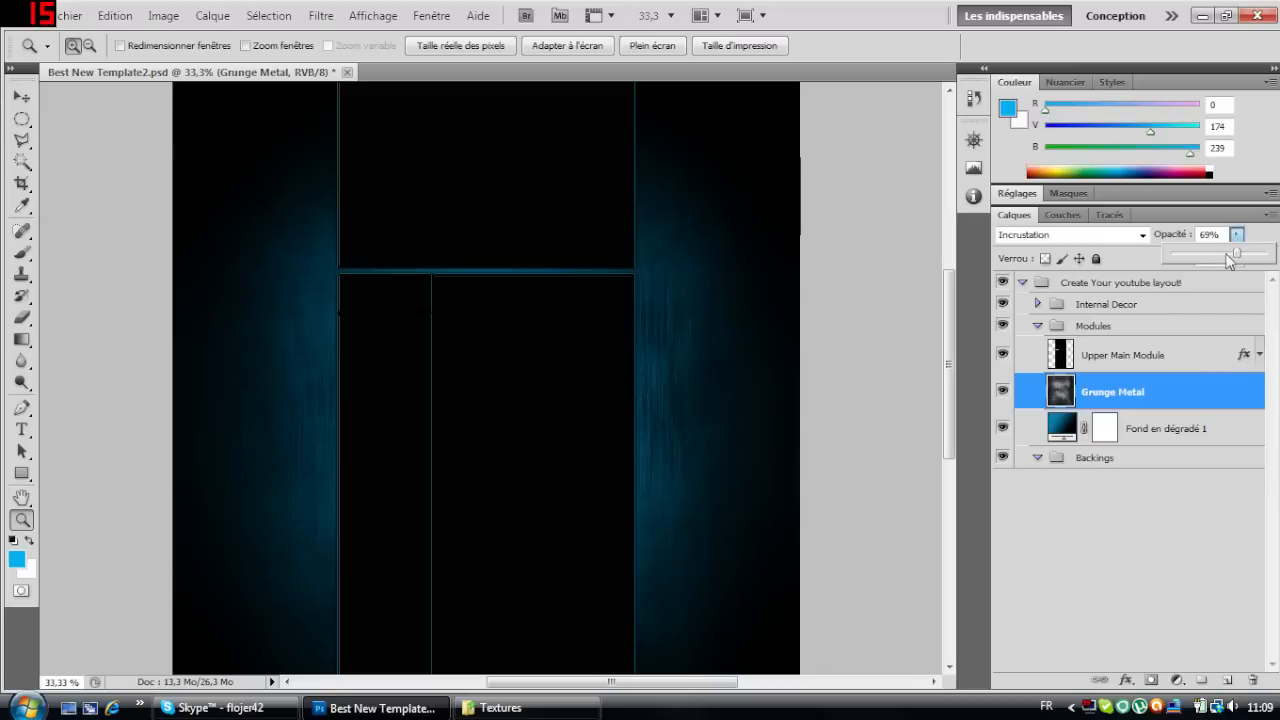
pyautogui.moveTo(1229, 256); pyautogui.dragTo(1215, 254)
# Switch back to the file explorer and open the ScreenShots folder of the MrStyles GFX Pack.
pyautogui.click(500, 707)
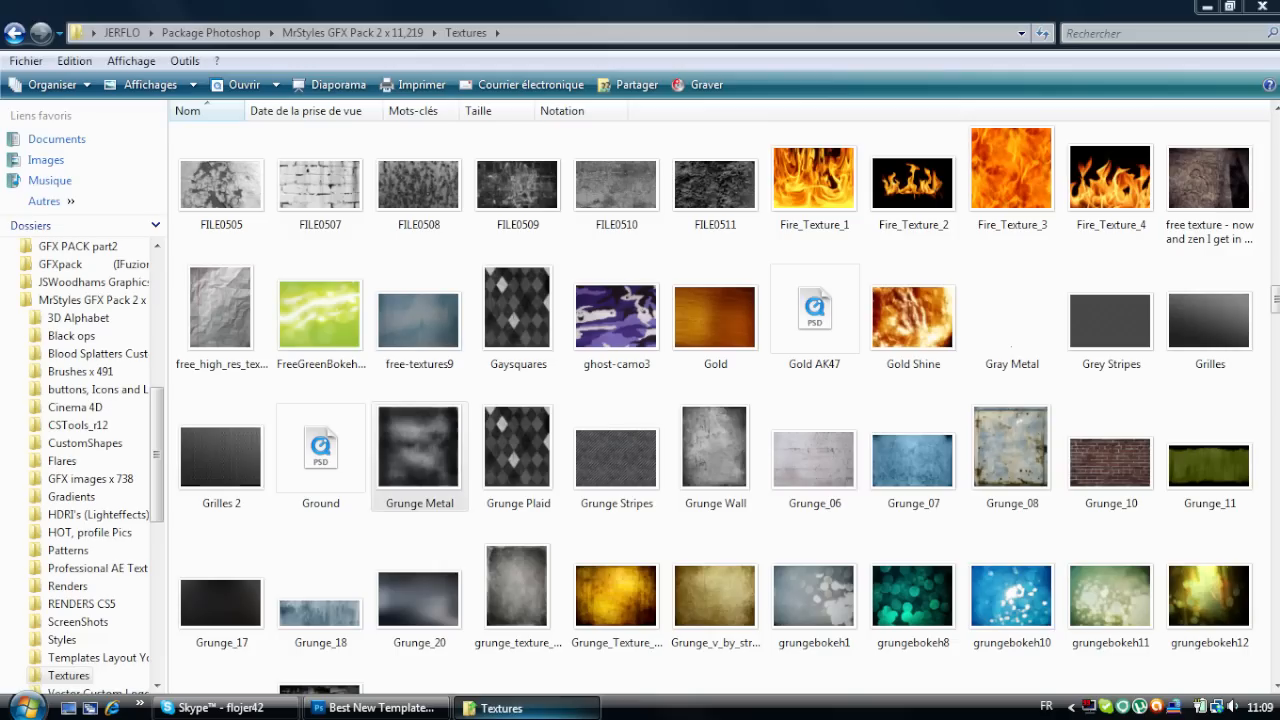
pyautogui.click(14, 33)
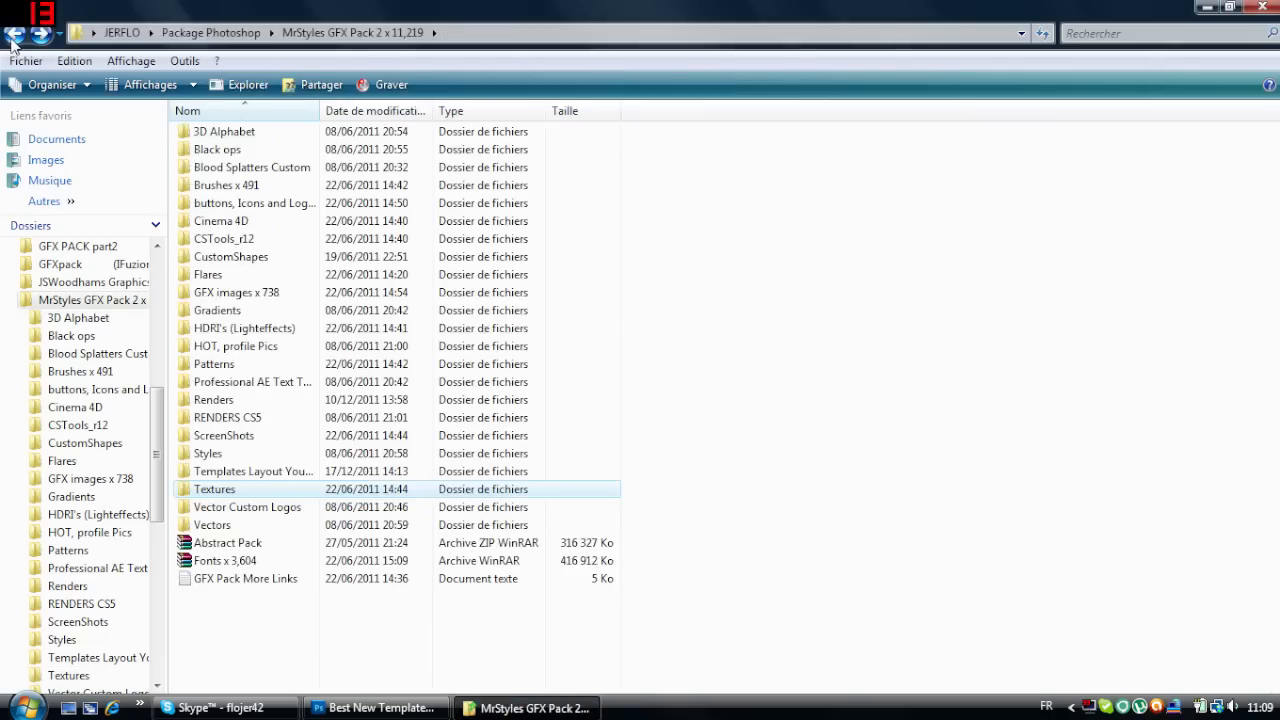
pyautogui.doubleClick(237, 436)
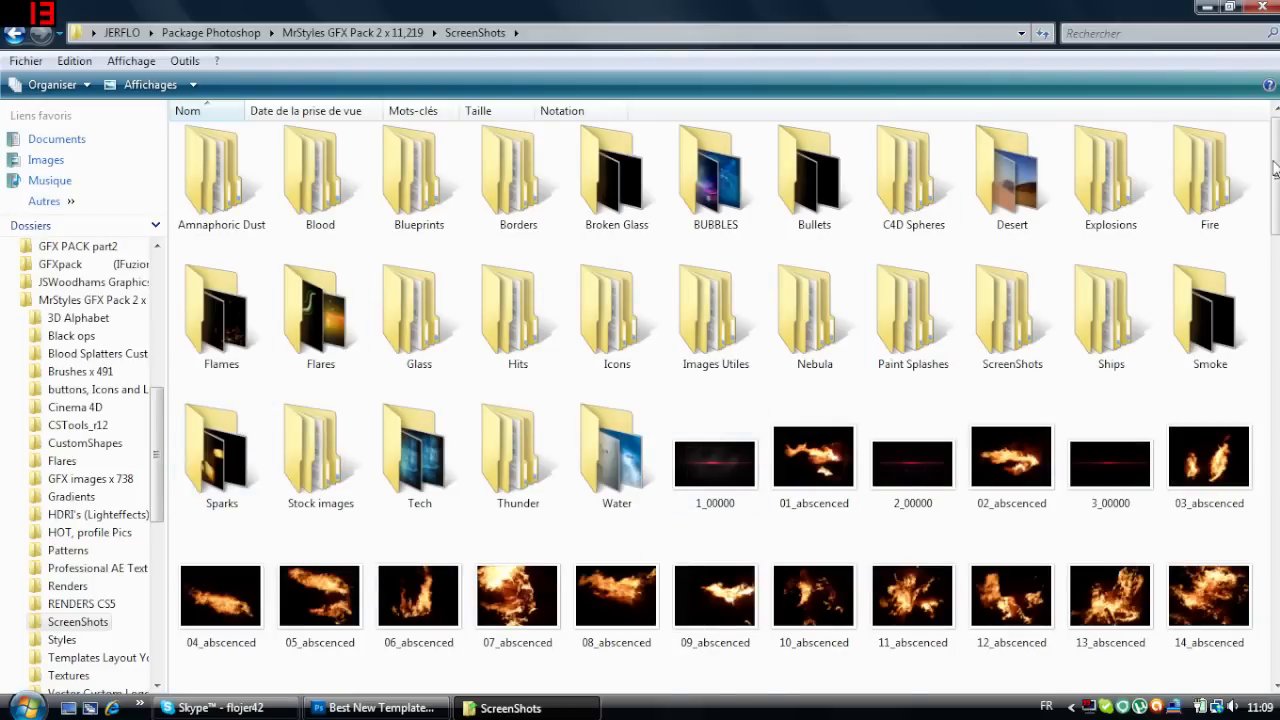
# Open the nested Fire folder and place fire image 19 into the Best New Template2.psd document in Photoshop.
pyautogui.doubleClick(1208, 185)
pyautogui.doubleClick(242, 134)
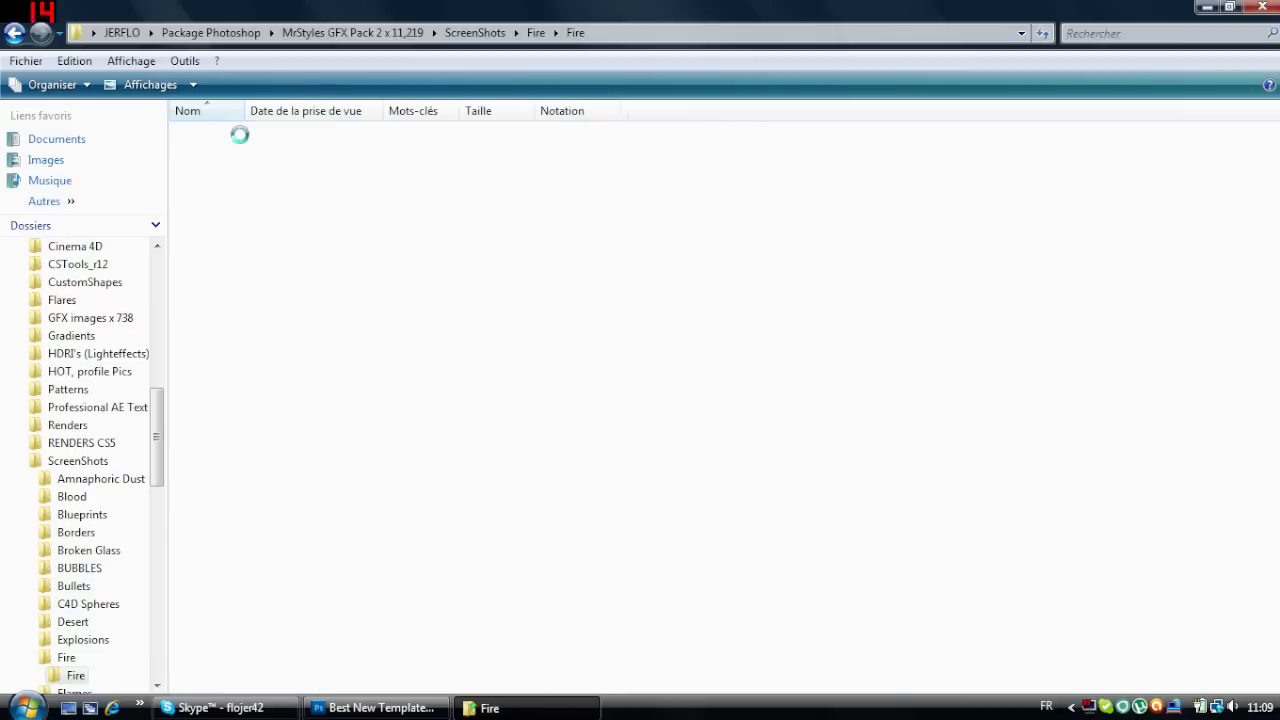
pyautogui.moveTo(812, 340); pyautogui.dragTo(600, 420)
pyautogui.moveTo(494, 346); pyautogui.dragTo(728, 369)
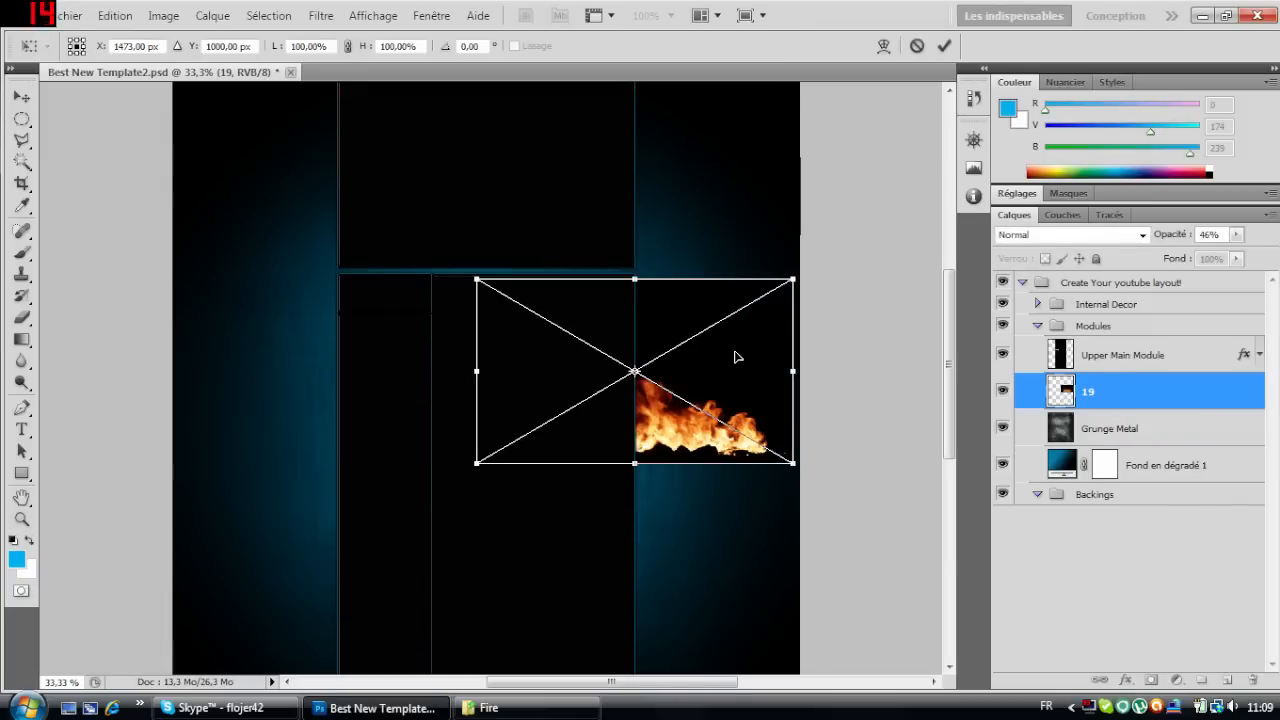
# Rotate the placed fire image 90° clockwise and move it against the upper module's right edge, to about X 1653 px, Y 241 px.
pyautogui.rightClick(735, 357)
pyautogui.click(780, 567)
pyautogui.moveTo(645, 469); pyautogui.dragTo(742, 343)
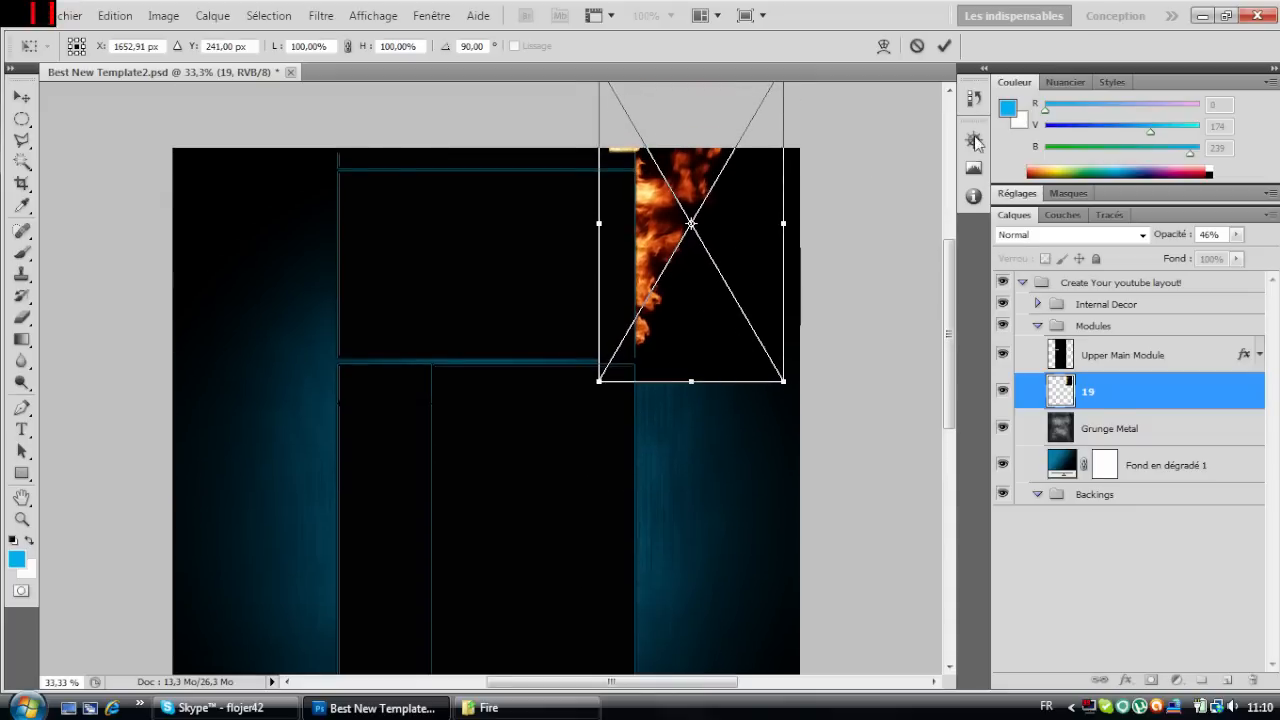
# Set the fire layer 19's blend mode to Superposition (Screen), commit its placement and rasterize the layer.
pyautogui.click(1085, 242)
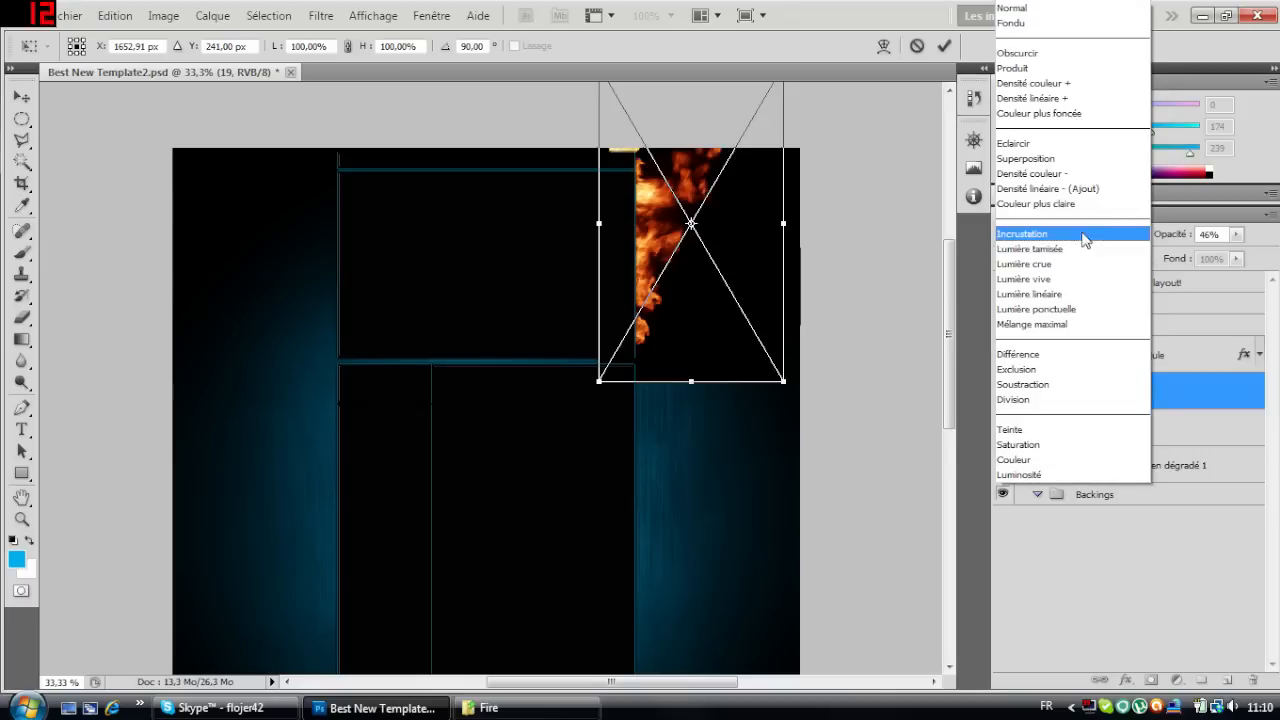
pyautogui.click(1062, 161)
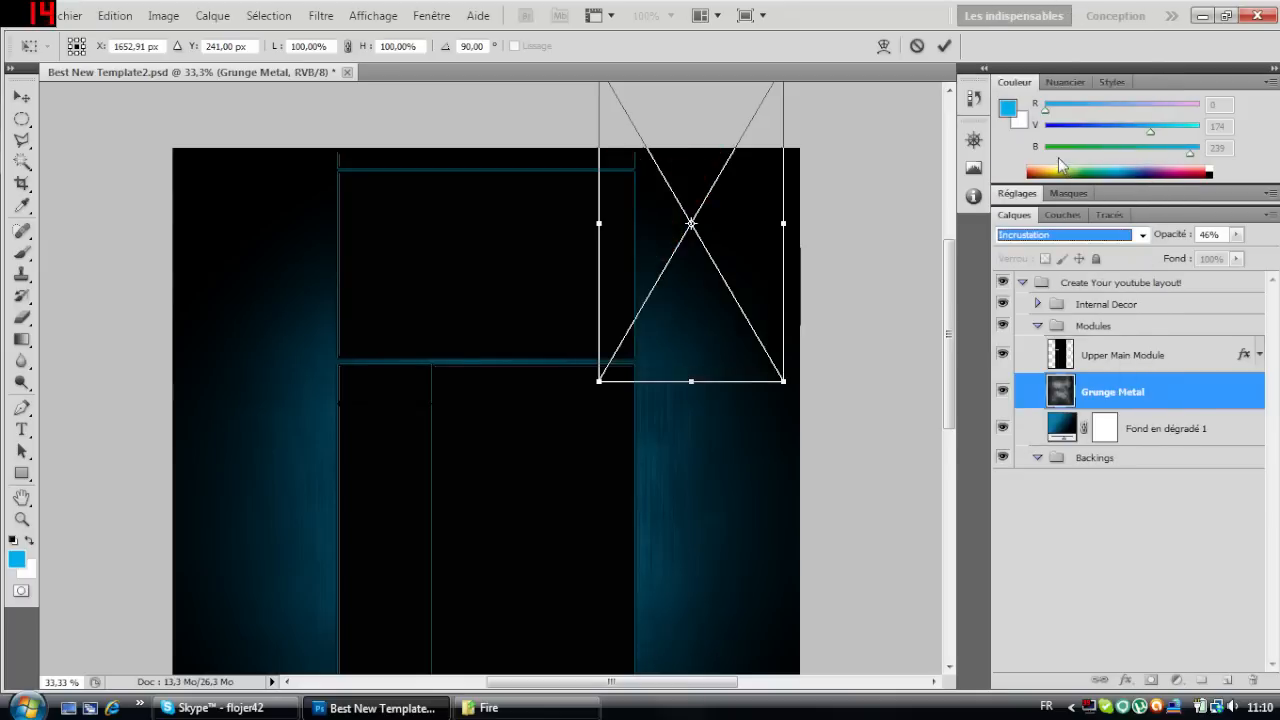
pyautogui.click(945, 47)
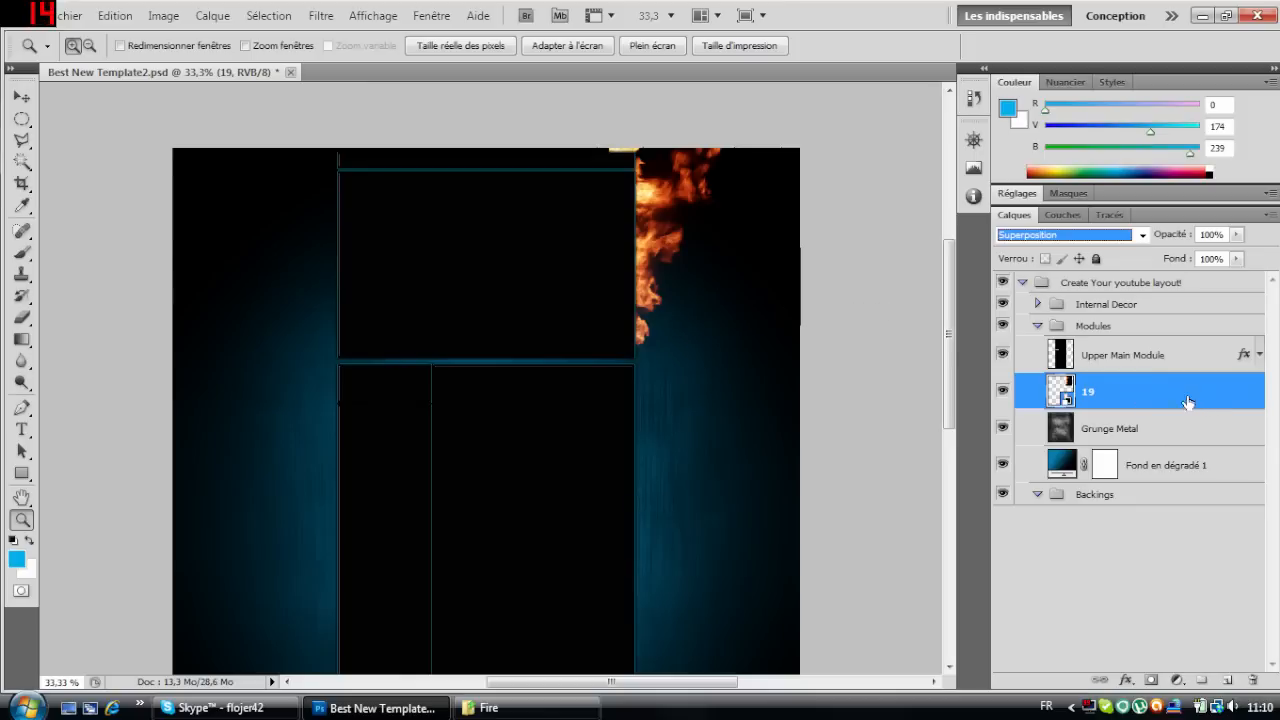
pyautogui.rightClick(1113, 391)
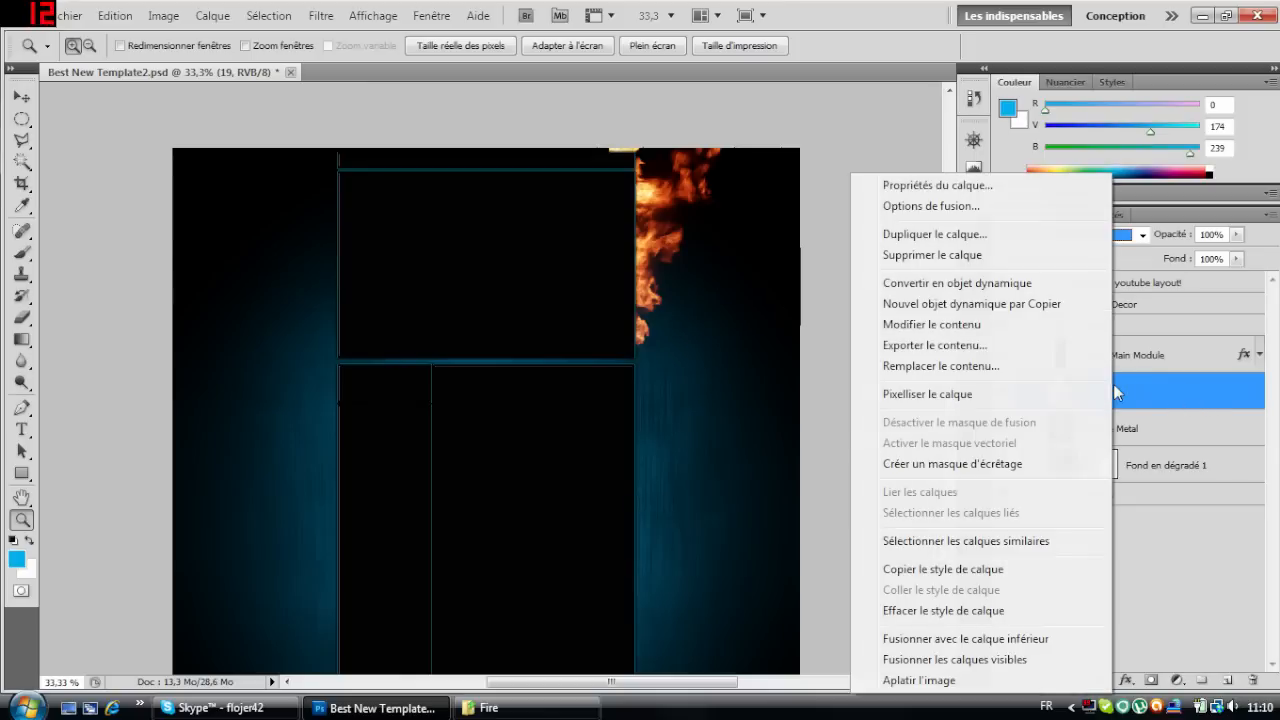
pyautogui.click(948, 395)
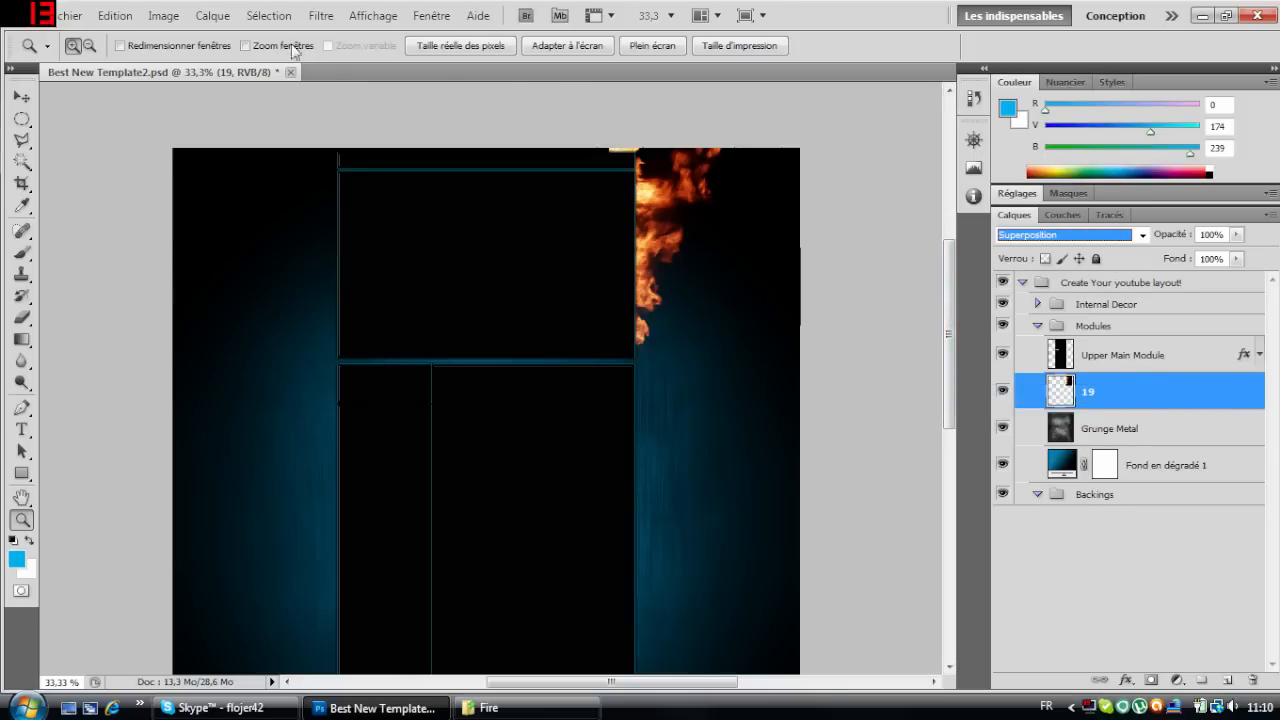
# Recolor the fire on layer 19 blue with a Hue/Saturation adjustment, using hue +180 and saturation -28.
pyautogui.click(164, 15)
pyautogui.moveTo(199, 66)
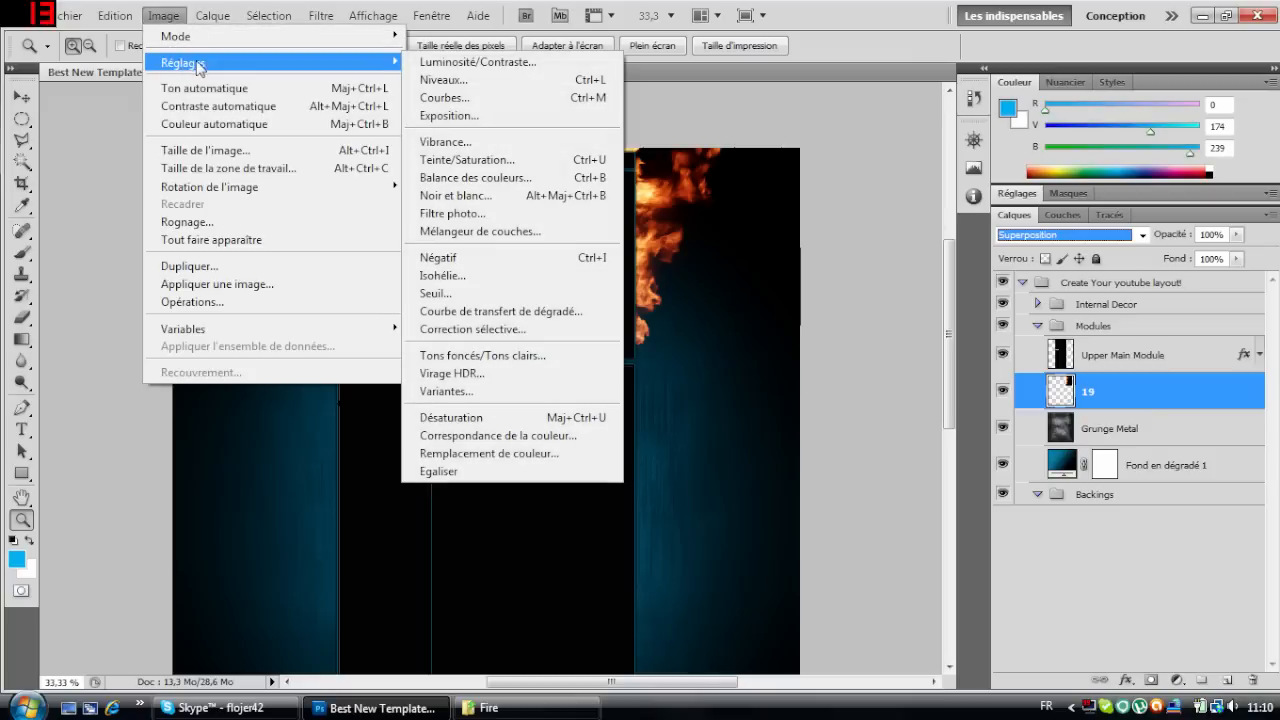
pyautogui.click(472, 165)
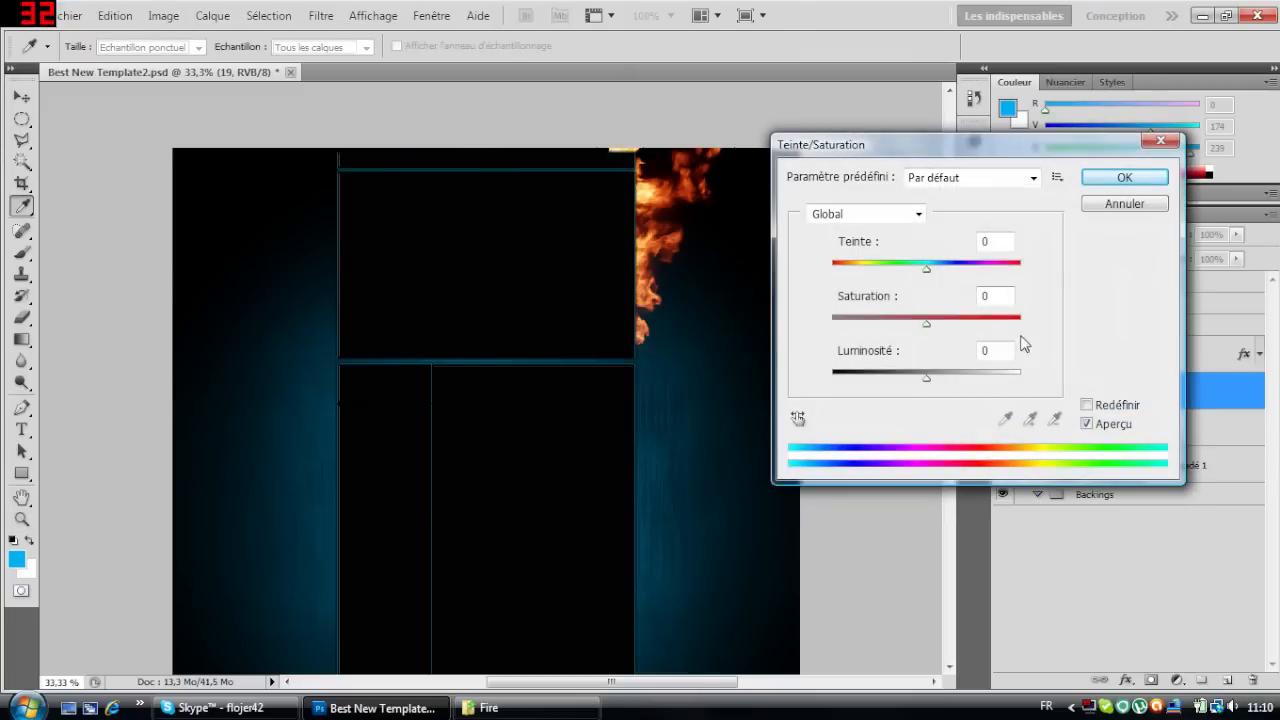
pyautogui.moveTo(928, 268); pyautogui.dragTo(1035, 281)
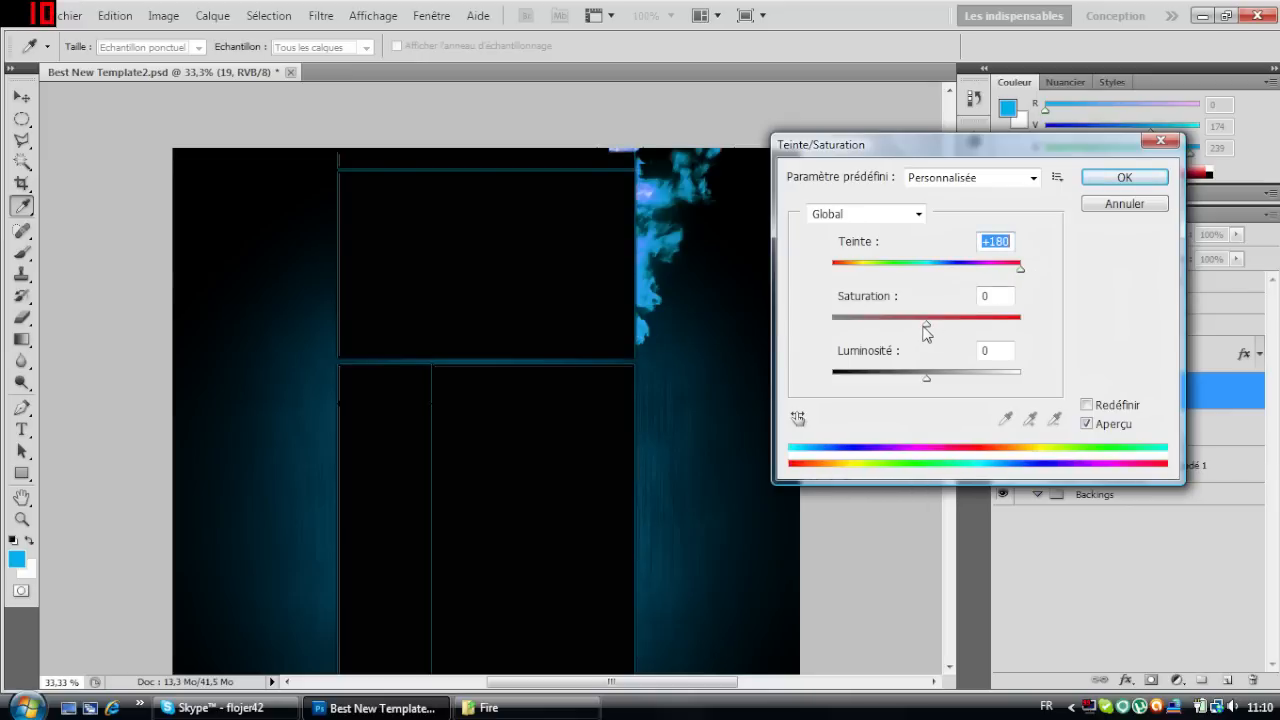
pyautogui.moveTo(923, 332); pyautogui.dragTo(805, 336)
pyautogui.moveTo(1021, 270); pyautogui.dragTo(935, 272)
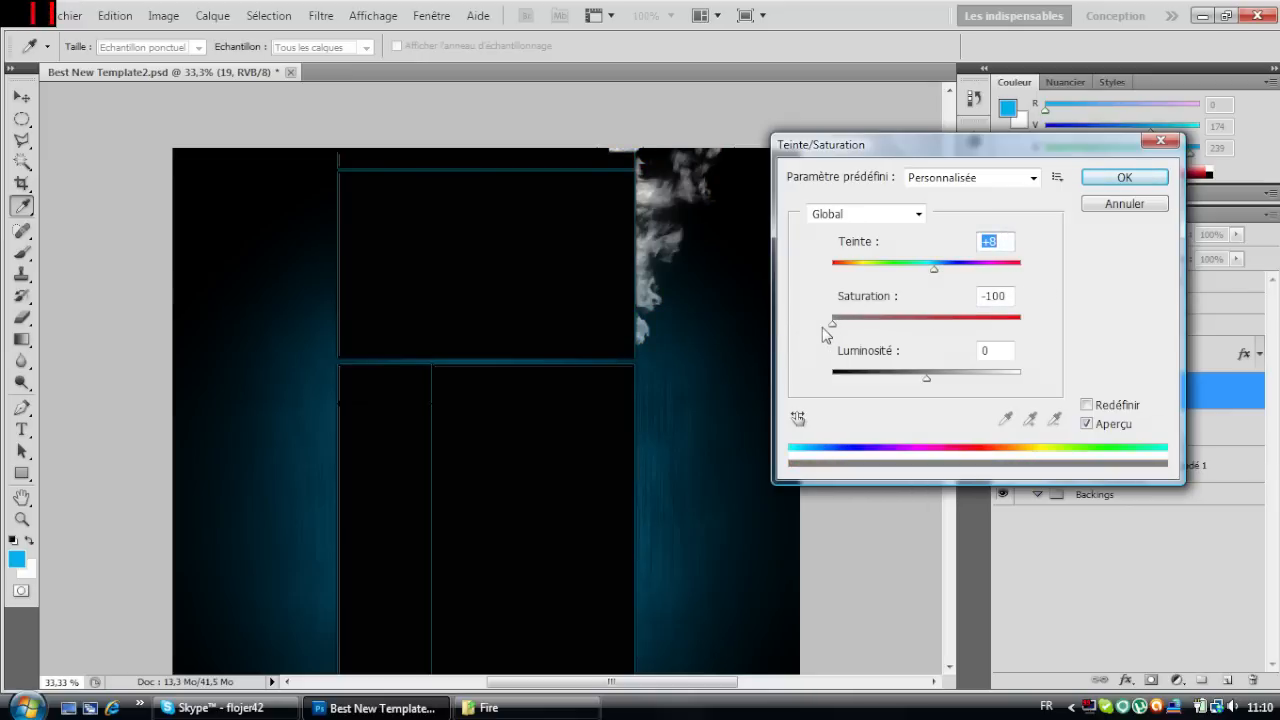
pyautogui.moveTo(835, 323); pyautogui.dragTo(921, 331)
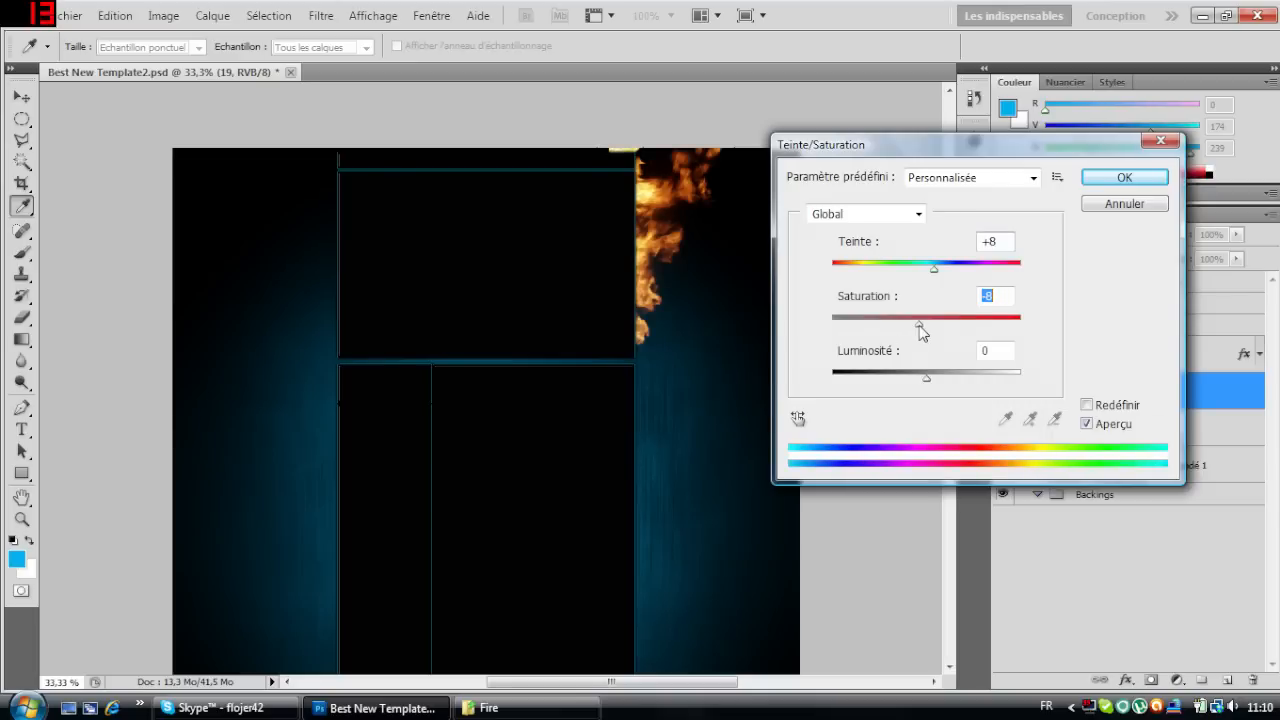
pyautogui.moveTo(936, 271); pyautogui.dragTo(1114, 284)
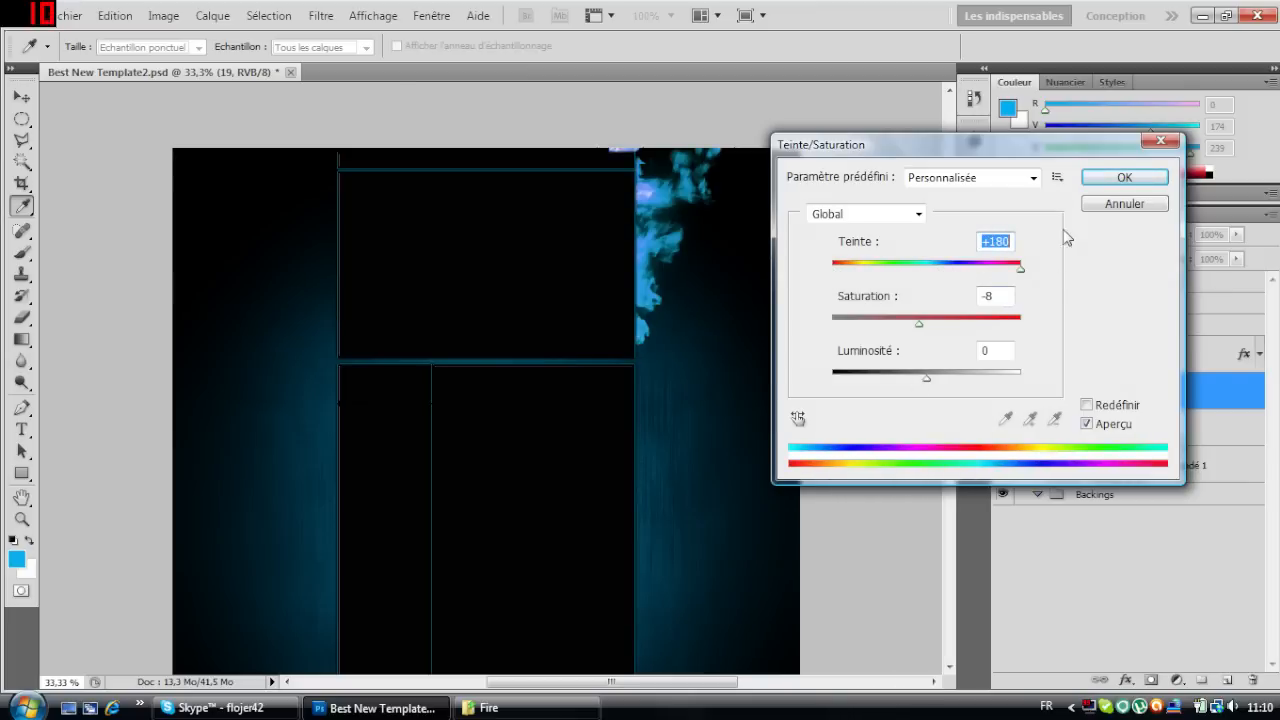
pyautogui.moveTo(919, 323); pyautogui.dragTo(898, 330)
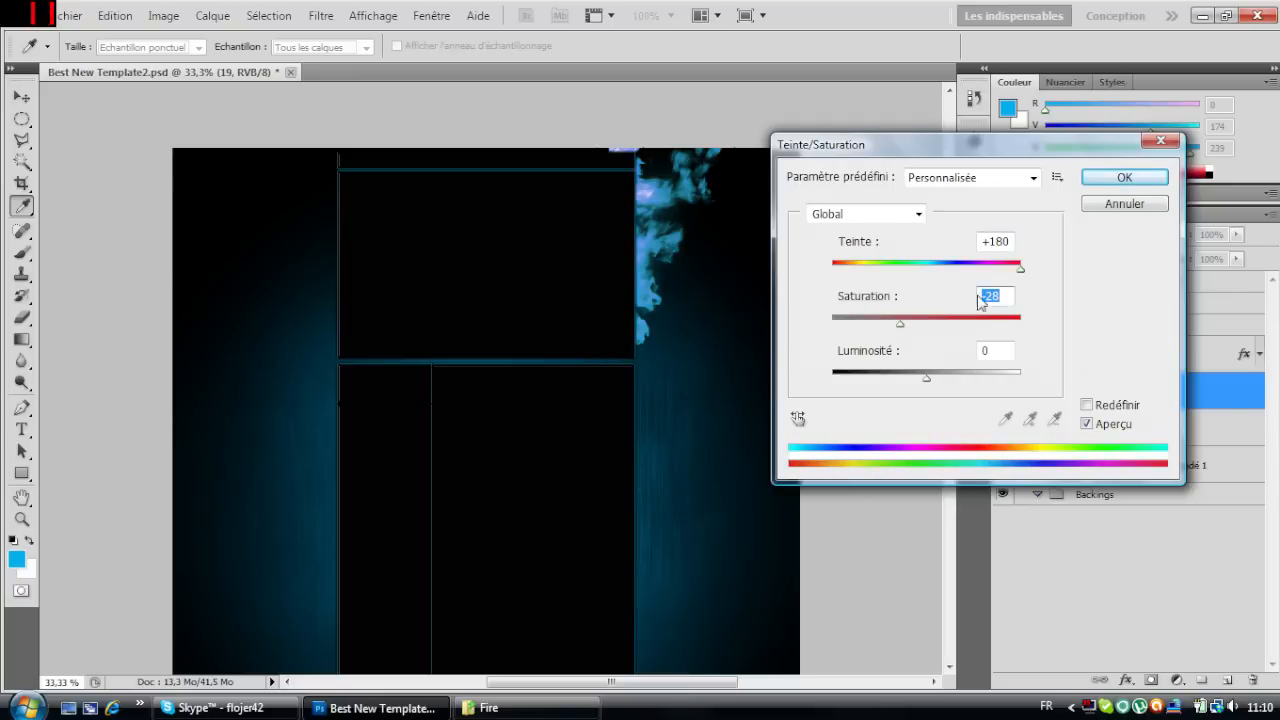
pyautogui.click(1121, 178)
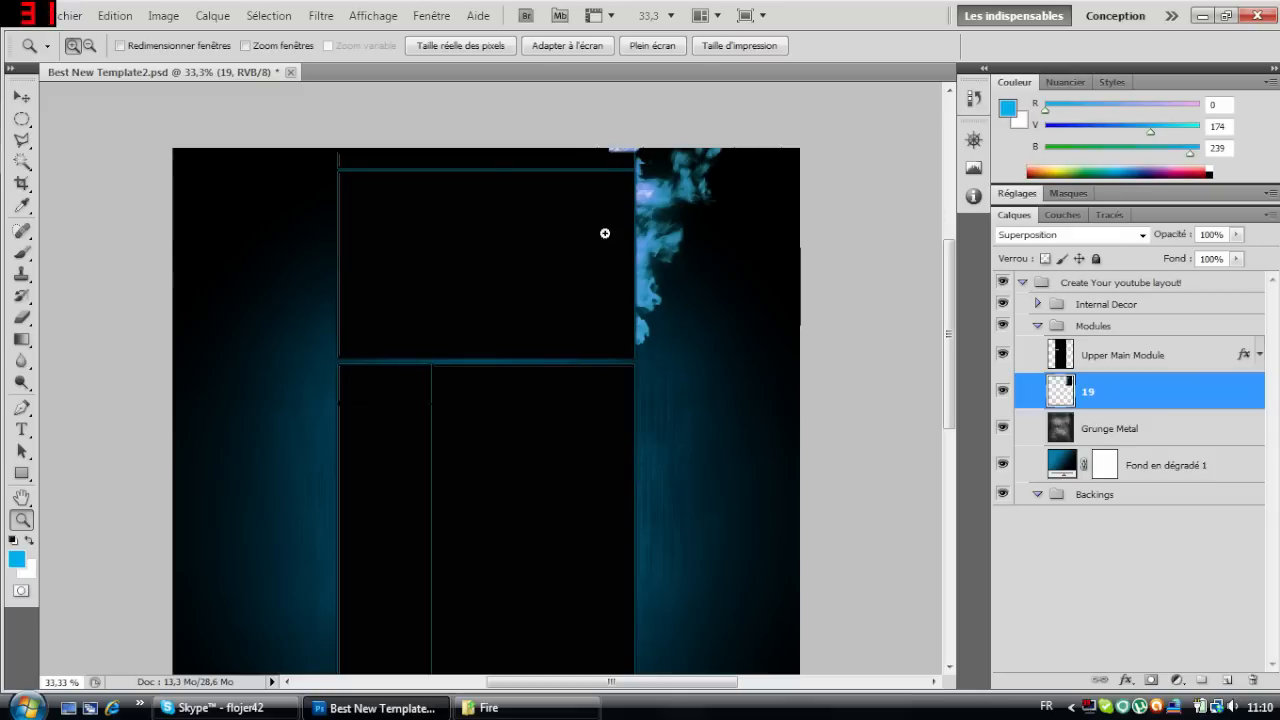
# Erase the stray bit of fire above the upper module's right corner with a 104 px Eraser.
pyautogui.click(22, 317)
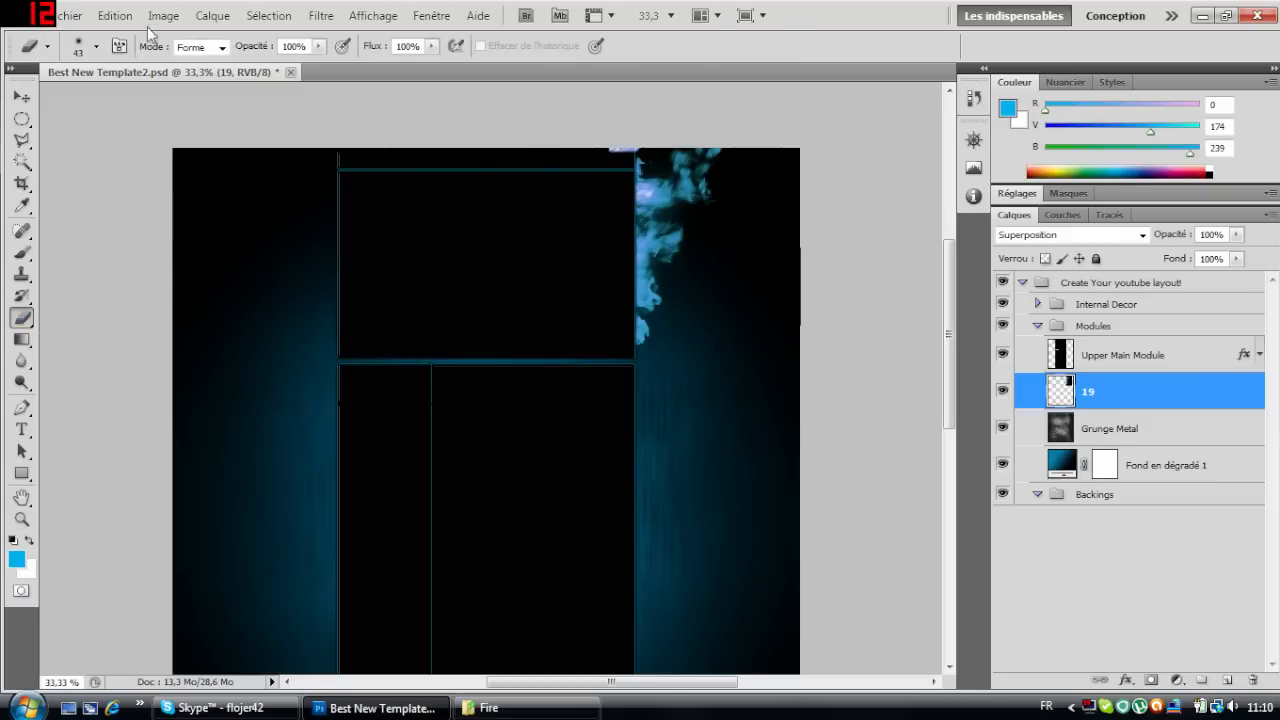
pyautogui.click(96, 46)
pyautogui.moveTo(96, 106); pyautogui.dragTo(124, 104)
pyautogui.click(575, 152)
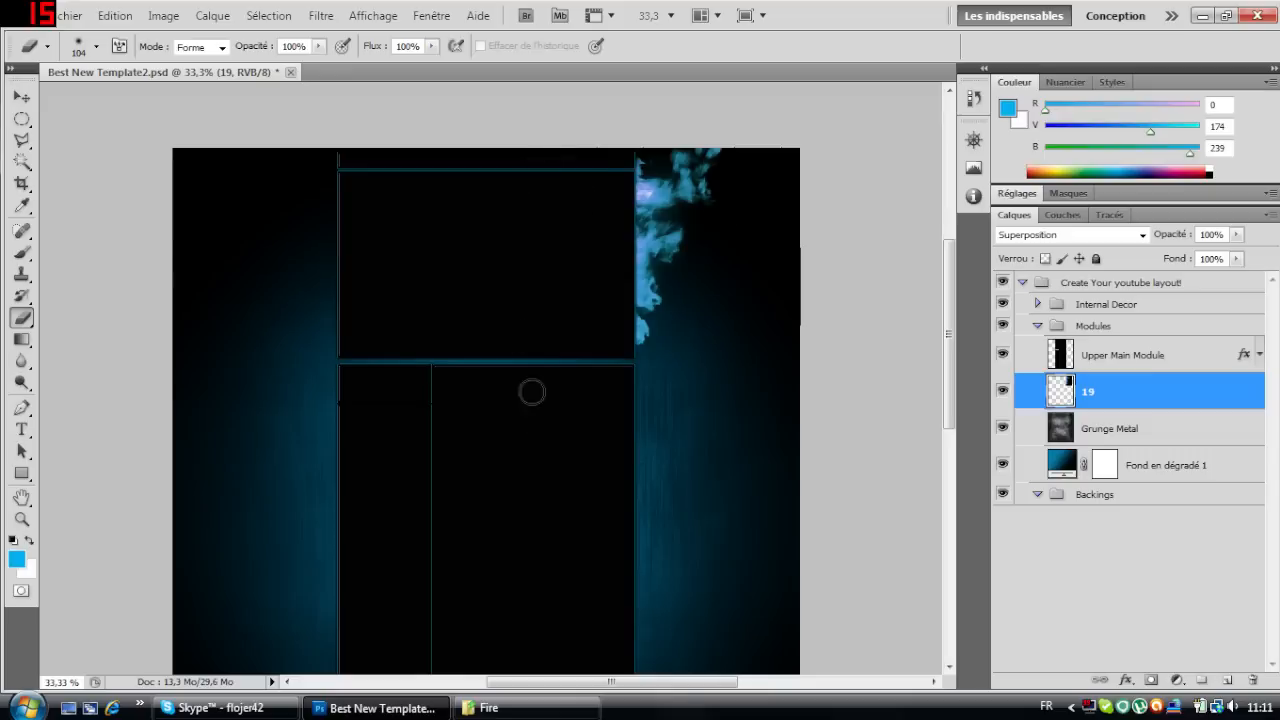
pyautogui.scroll(-1, 655, 336)
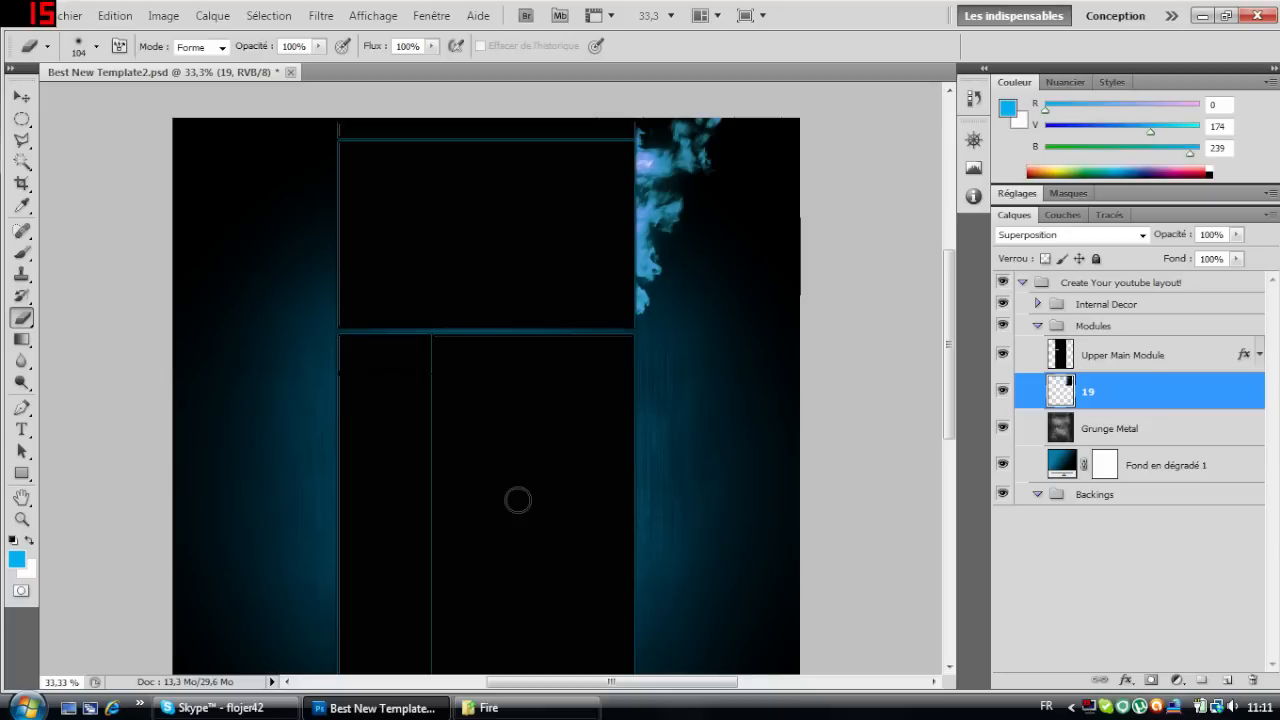
# Find CINEMA 4D through the system search and launch it.
pyautogui.click(26, 707)
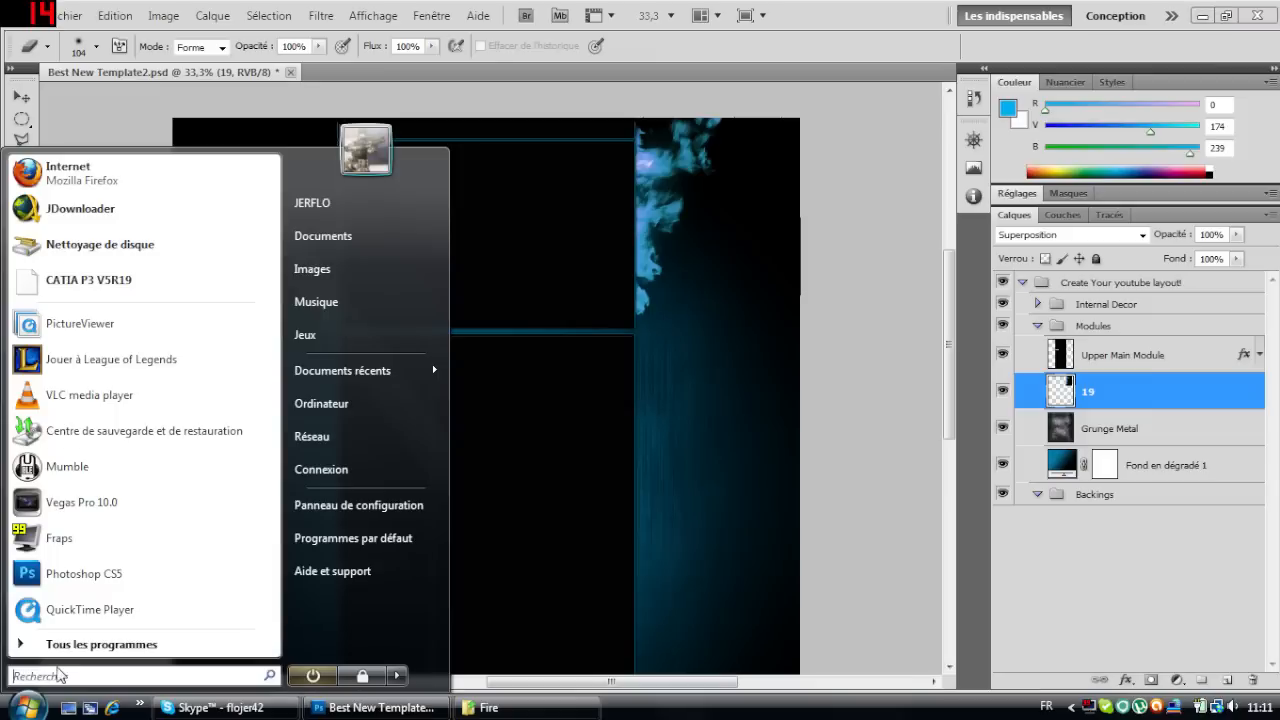
pyautogui.write('cinem ')
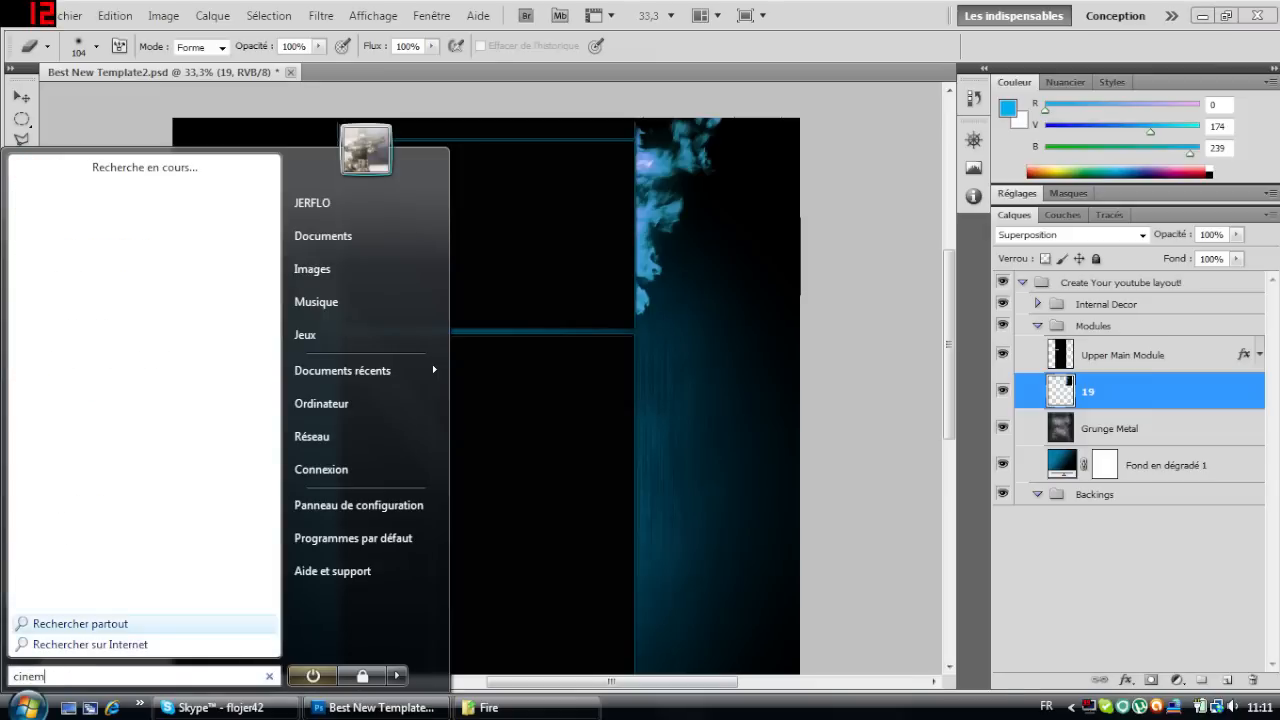
pyautogui.write('4D')
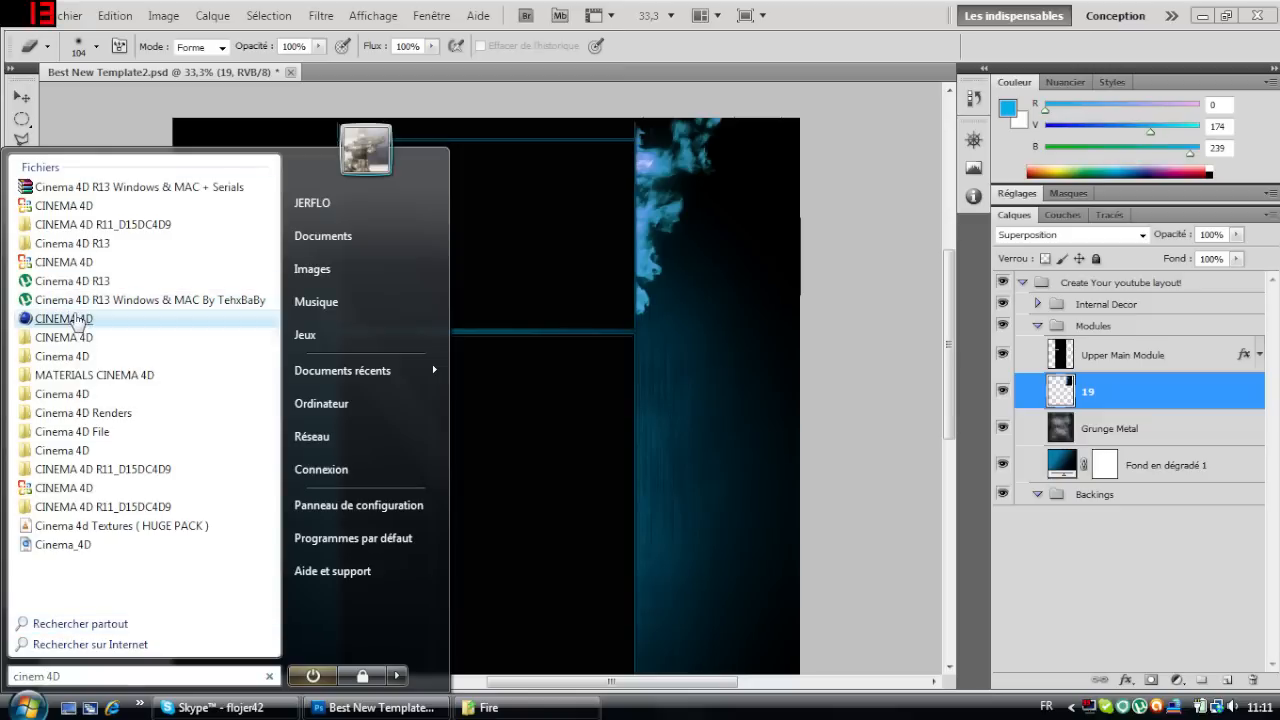
pyautogui.click(77, 320)
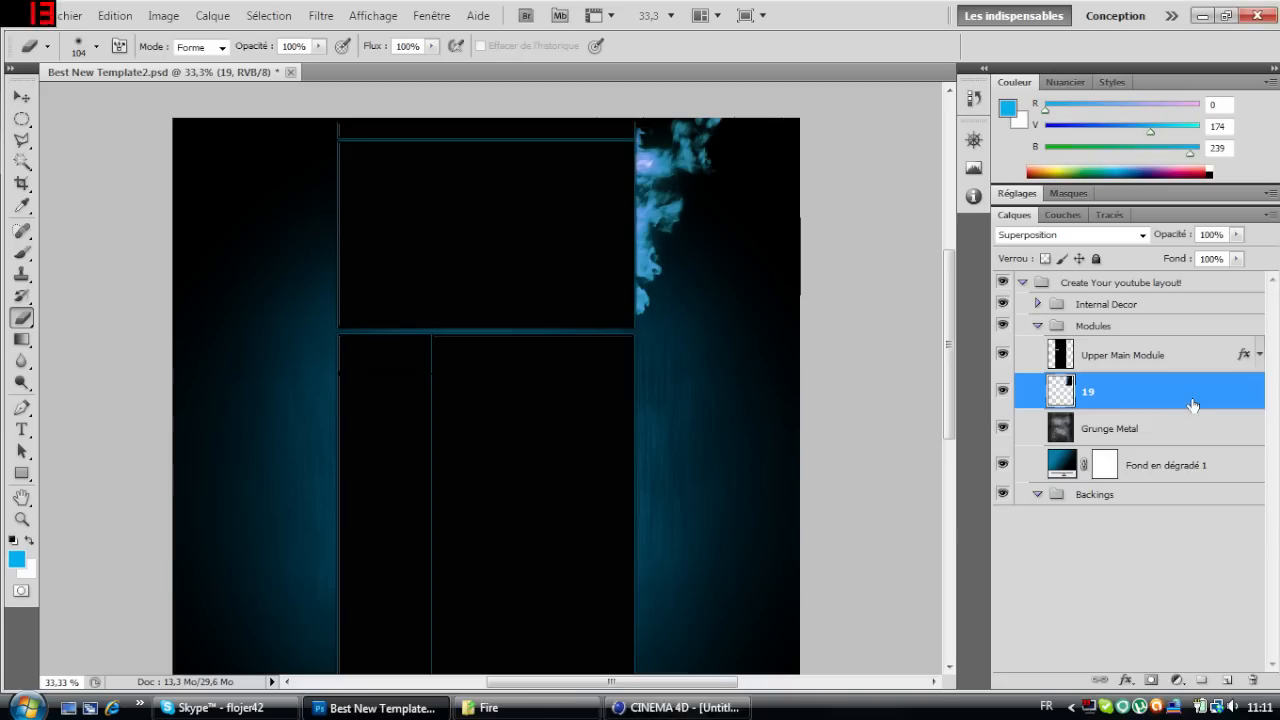
# Duplicate layer 19 in Photoshop and place the horizontally flipped copy against the upper module's left edge, at about X 345 px.
pyautogui.hotkey('ctrl', 'j')
pyautogui.hotkey('ctrl', 't')
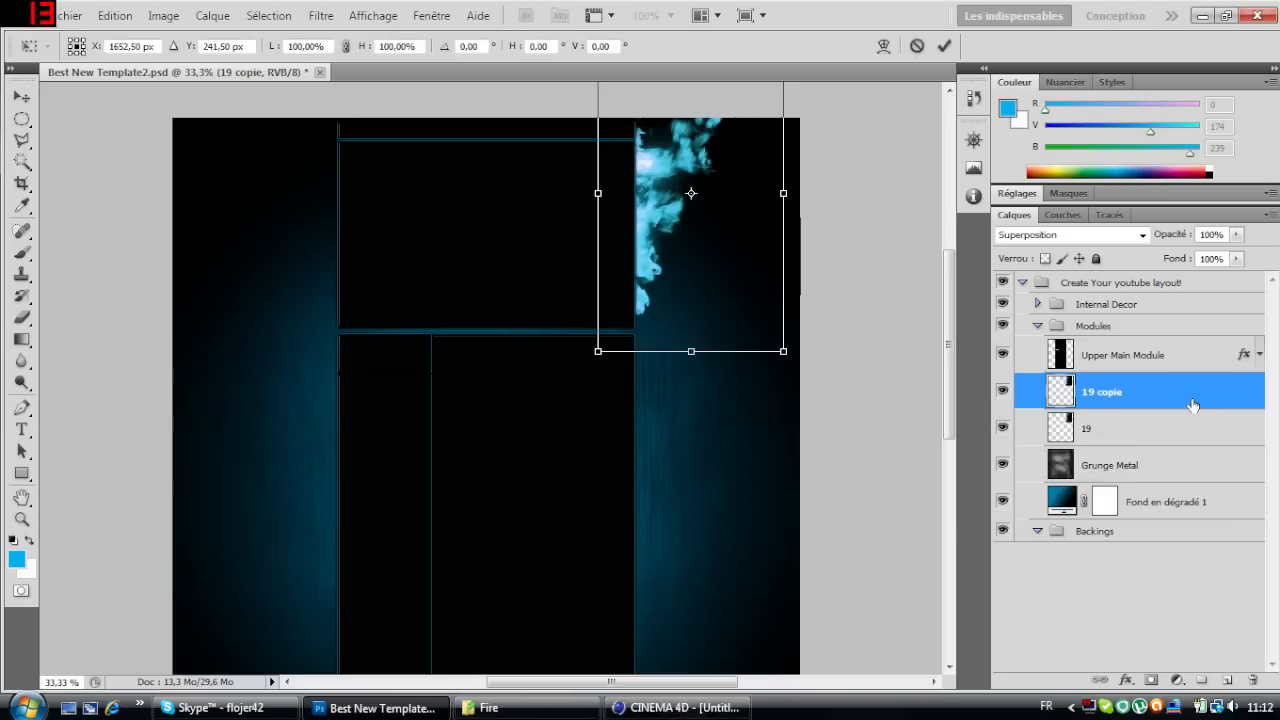
pyautogui.rightClick(708, 262)
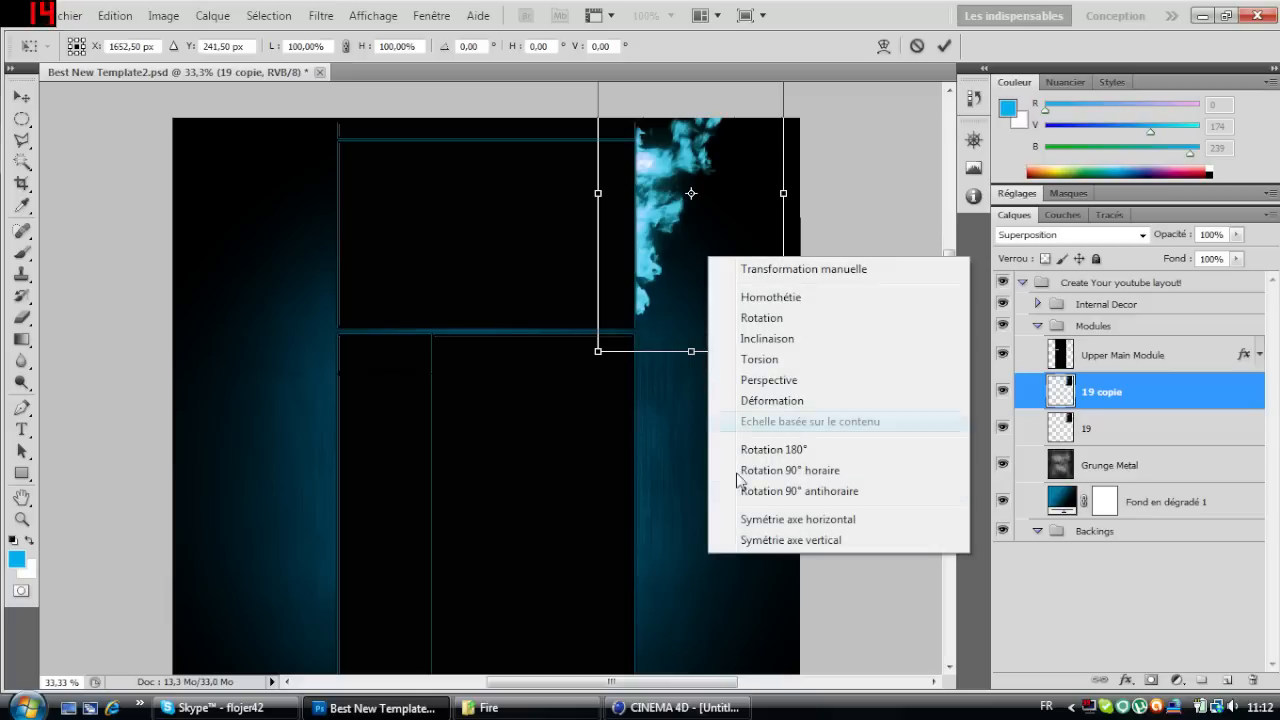
pyautogui.click(763, 520)
pyautogui.moveTo(724, 266); pyautogui.dragTo(305, 265)
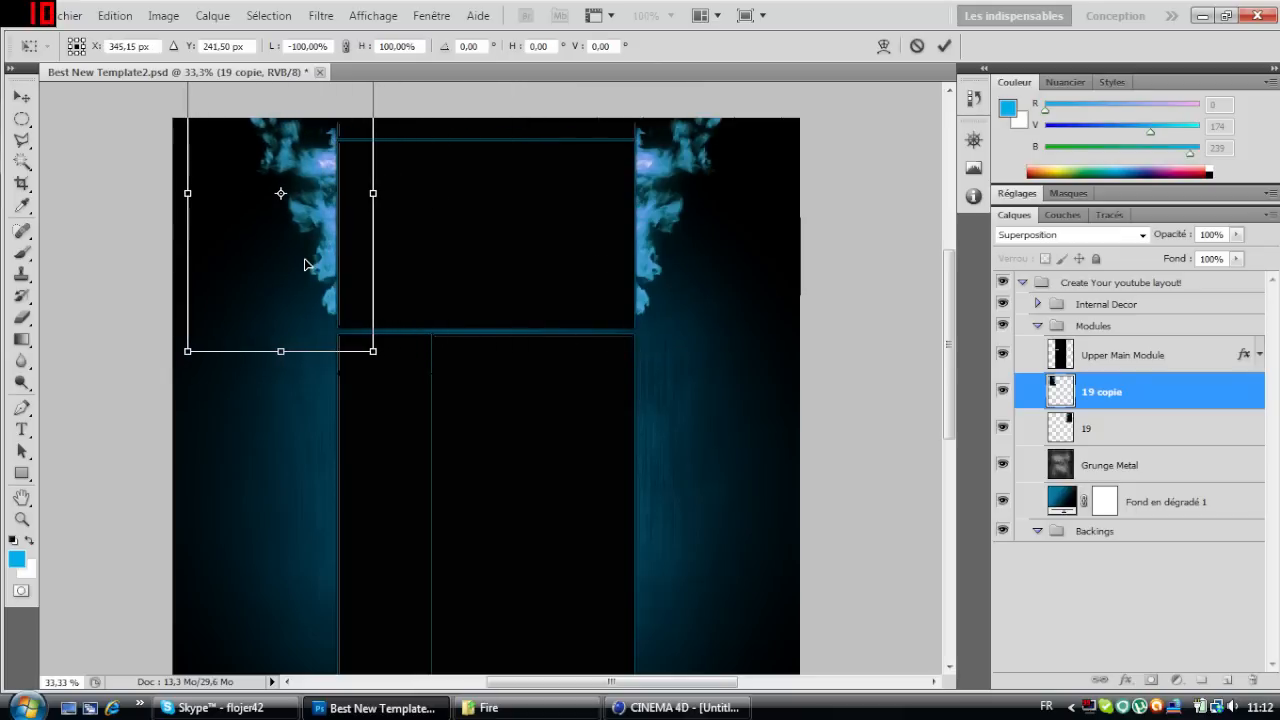
pyautogui.click(944, 45)
pyautogui.press('e')
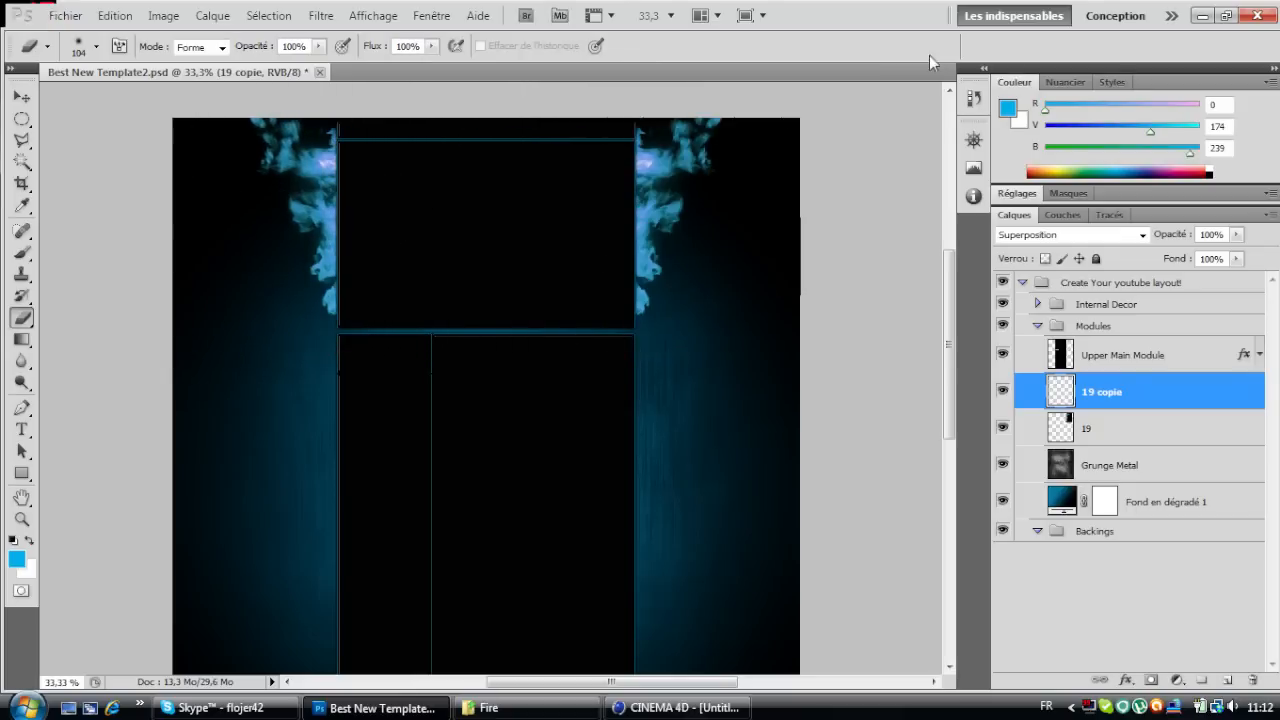
# Switch to CINEMA 4D and add a MoGraph text object reading "ThePsyKoTwIns".
pyautogui.click(676, 707)
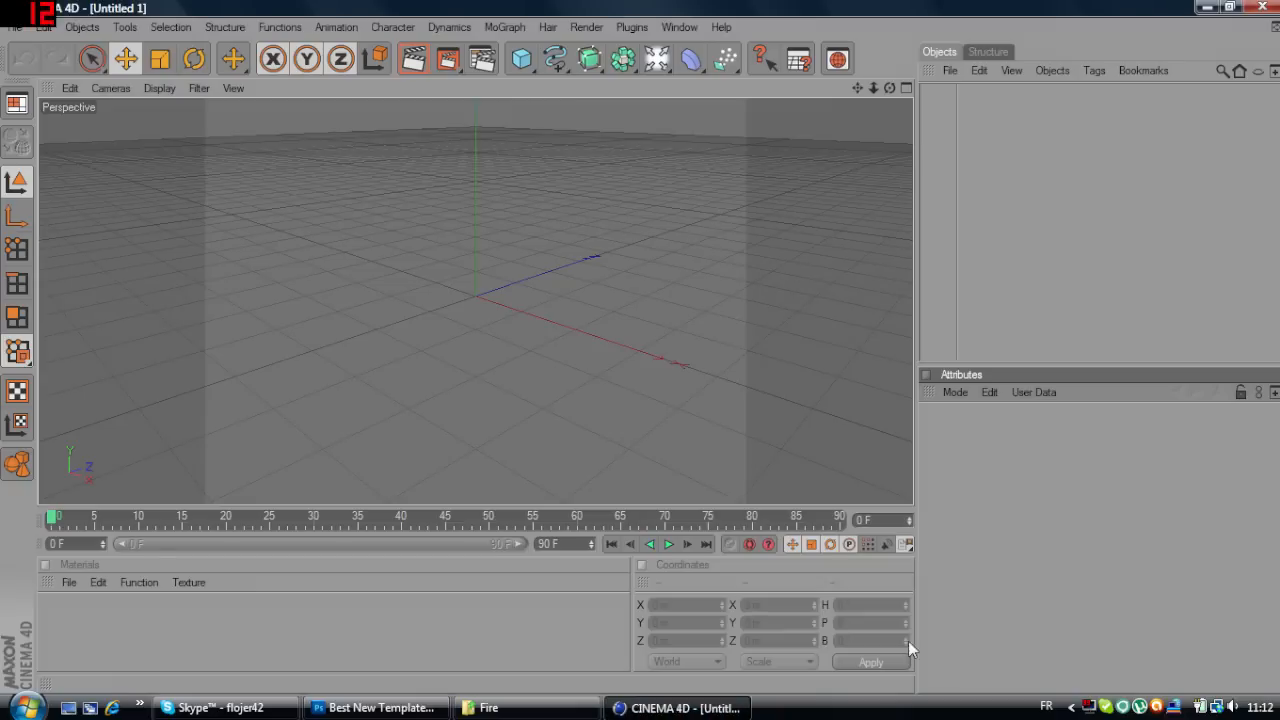
pyautogui.moveTo(890, 88); pyautogui.dragTo(964, 76)
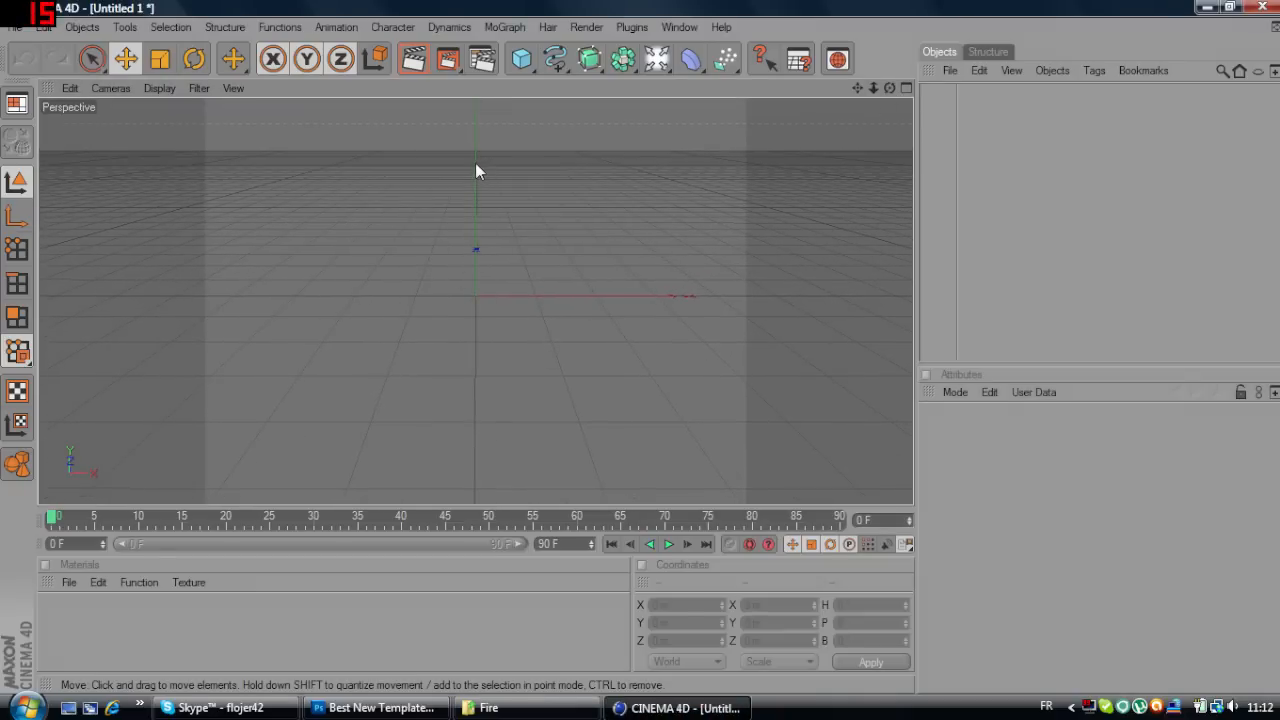
pyautogui.click(504, 27)
pyautogui.click(555, 208)
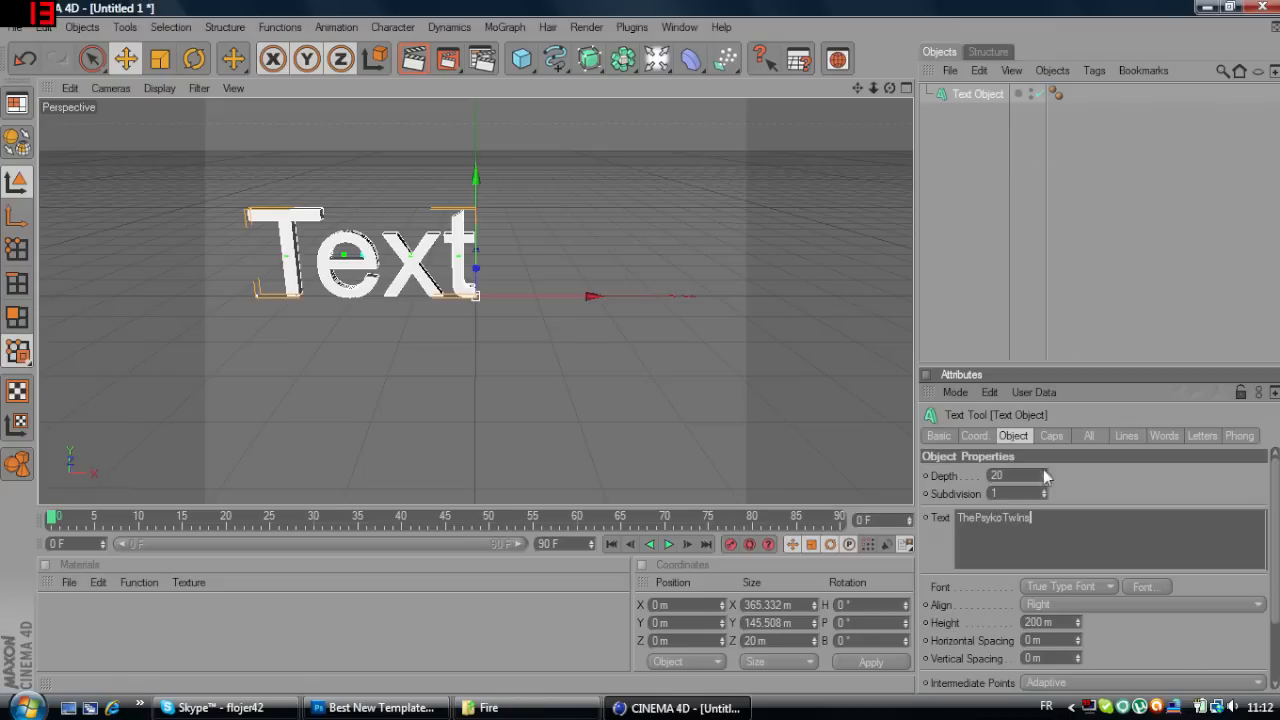
pyautogui.press('BackSpace')
pyautogui.write('K')
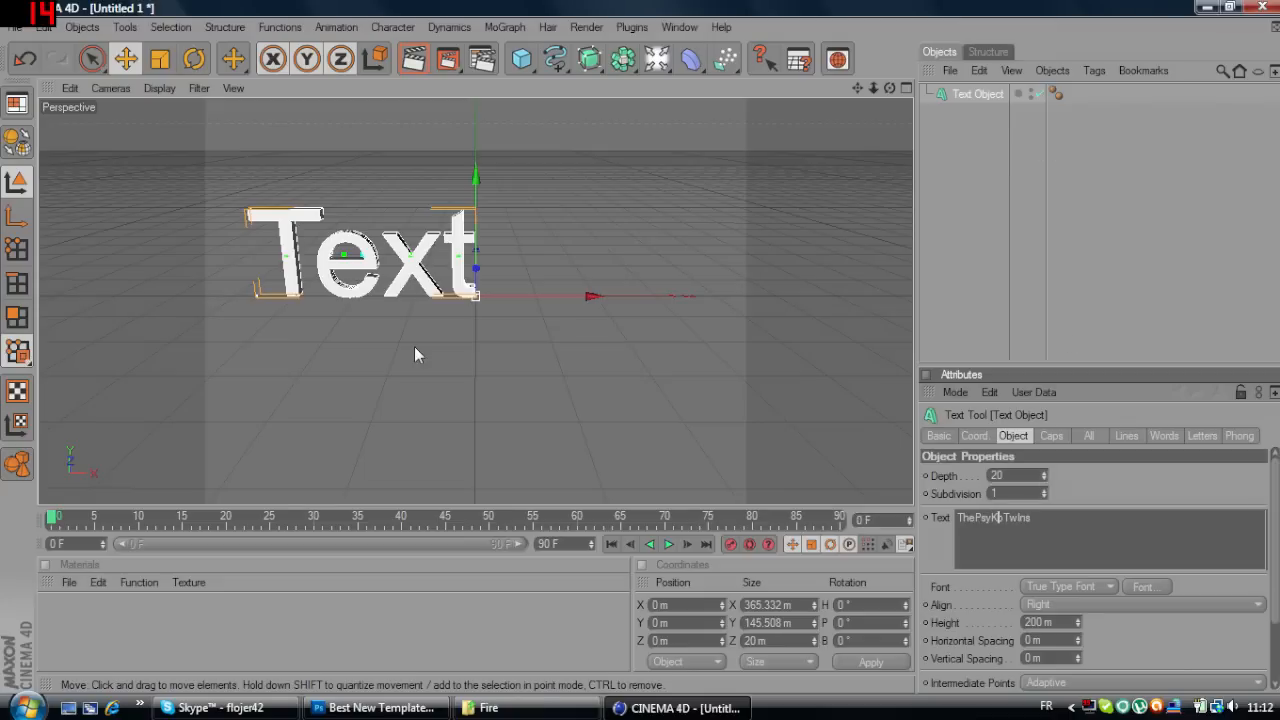
pyautogui.click(393, 323)
pyautogui.click(343, 247)
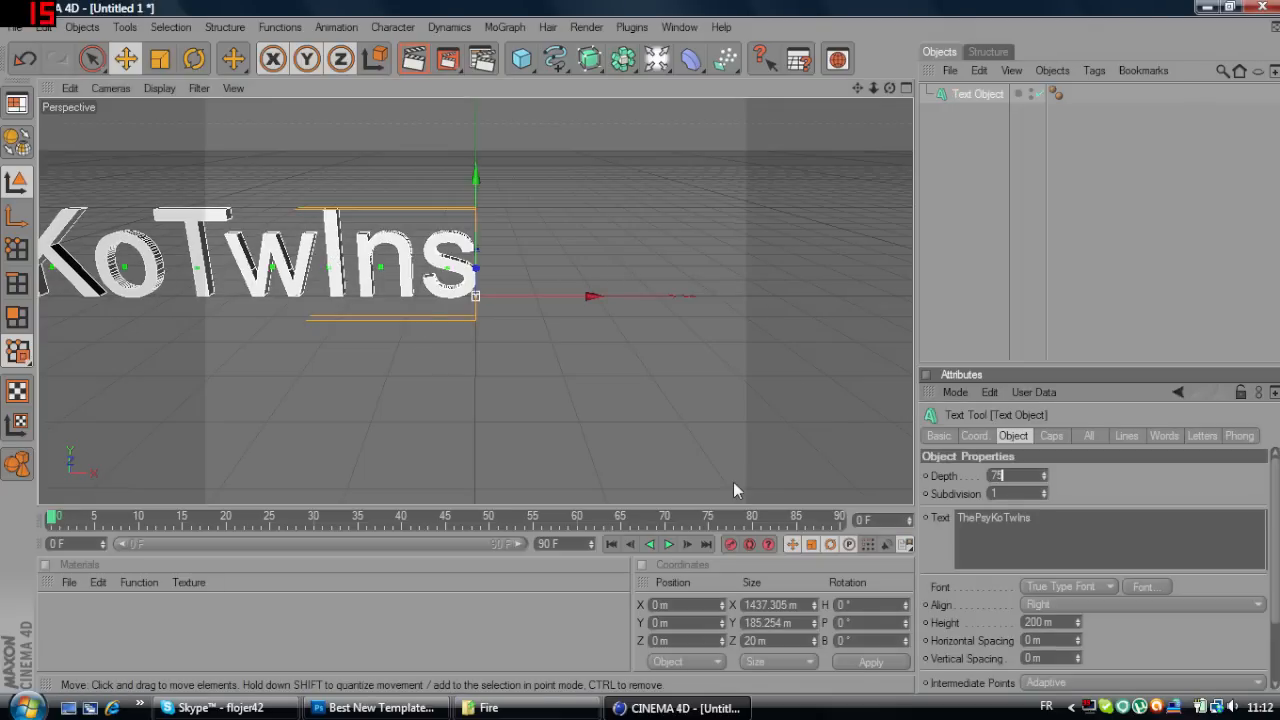
# Set the text object's depth to 75 and center it in the scene, with its position at about X 687 m, Y 70 m, Z 24 m.
pyautogui.press('Return')
pyautogui.moveTo(69, 265); pyautogui.dragTo(378, 253)
pyautogui.moveTo(873, 89); pyautogui.dragTo(830, 94)
pyautogui.moveTo(648, 291); pyautogui.dragTo(707, 273)
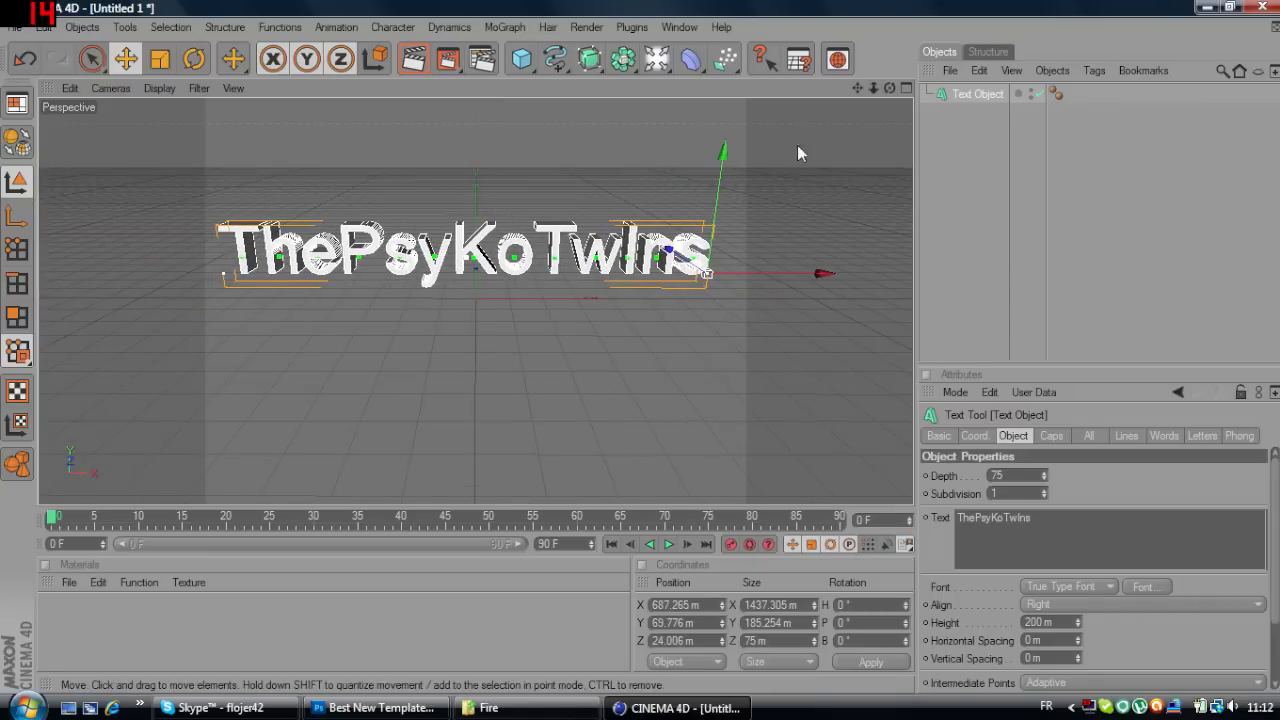
pyautogui.moveTo(890, 88); pyautogui.dragTo(880, 73)
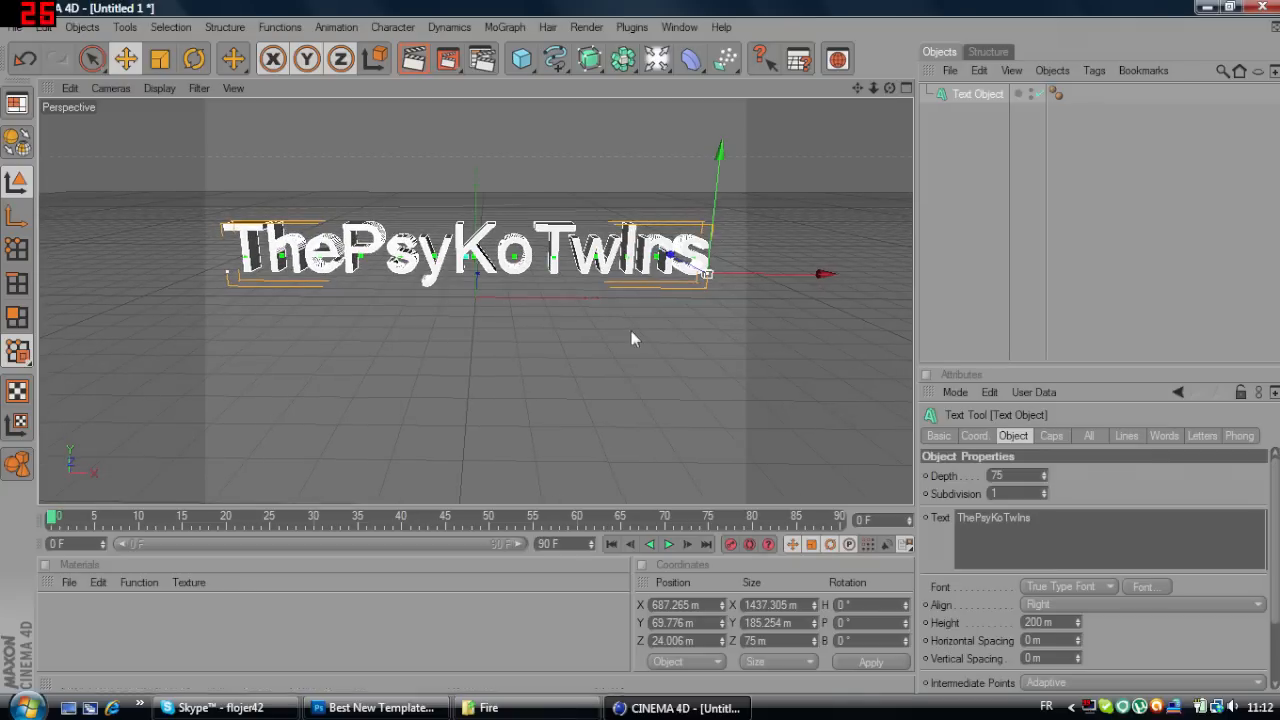
# Change the text object's font to an angular, all-capitals display typeface.
pyautogui.click(1143, 587)
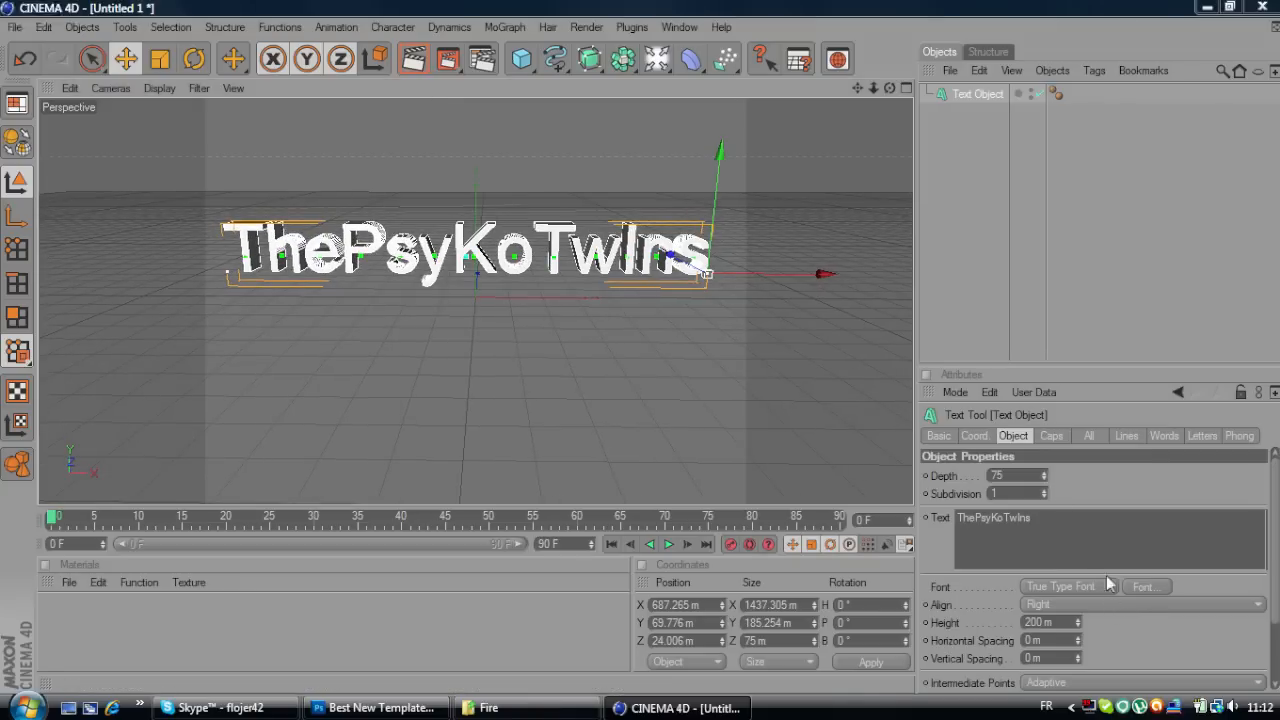
pyautogui.scroll(-1, 127, 208)
pyautogui.scroll(-7, 127, 208)
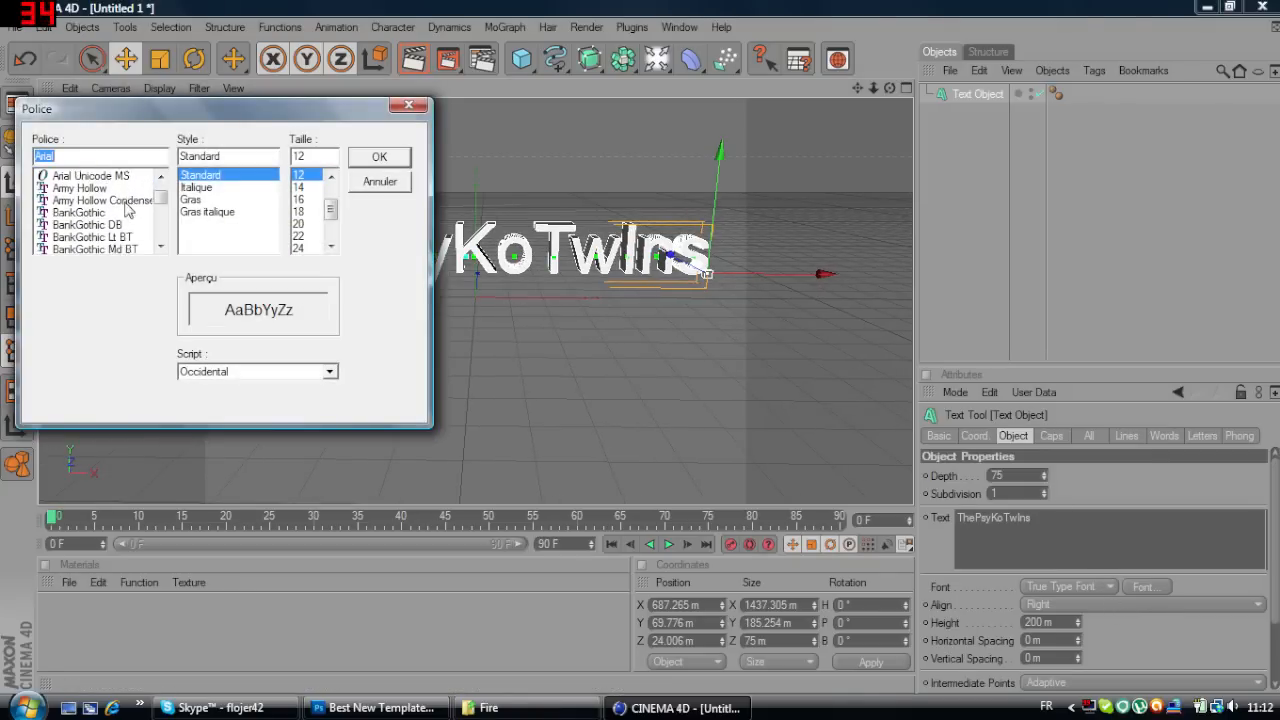
pyautogui.scroll(-6, 127, 212)
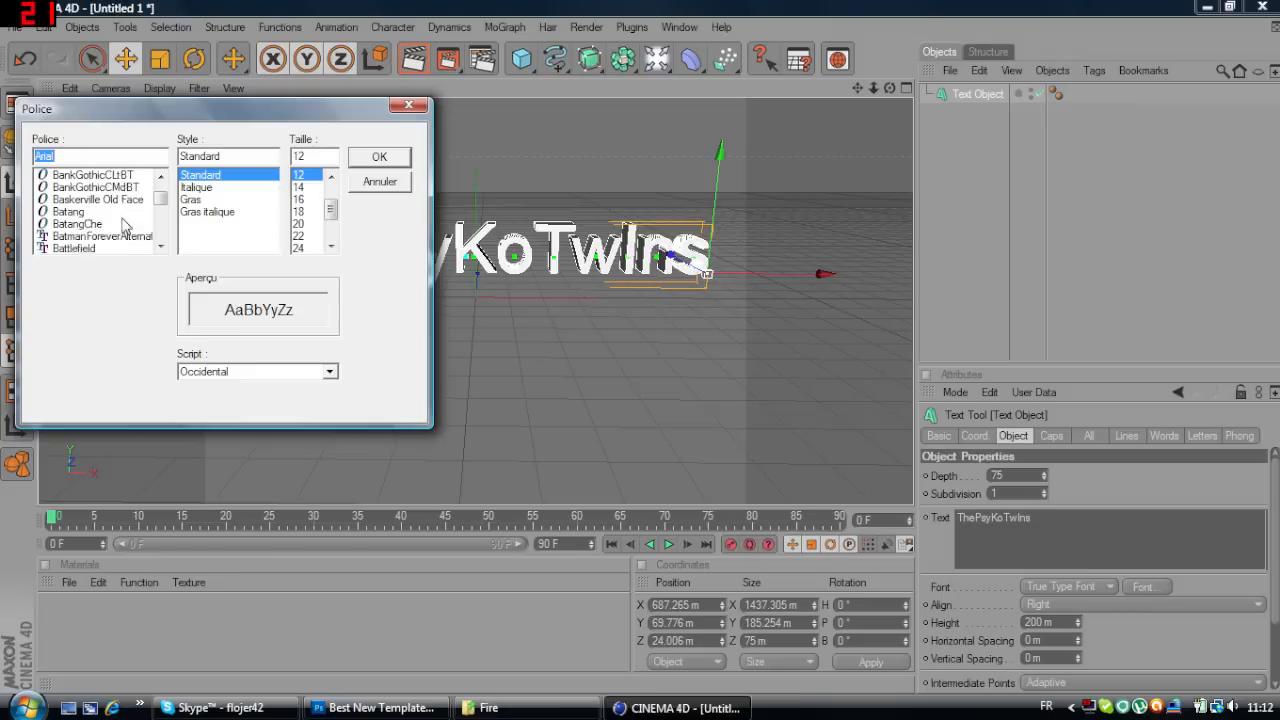
pyautogui.click(127, 199)
pyautogui.click(379, 157)
# Re-center the widened text object in the scene at about X 1024 m, Y 91 m, Z 36 m.
pyautogui.click(426, 354)
pyautogui.moveTo(875, 90); pyautogui.dragTo(840, 91)
pyautogui.click(395, 257)
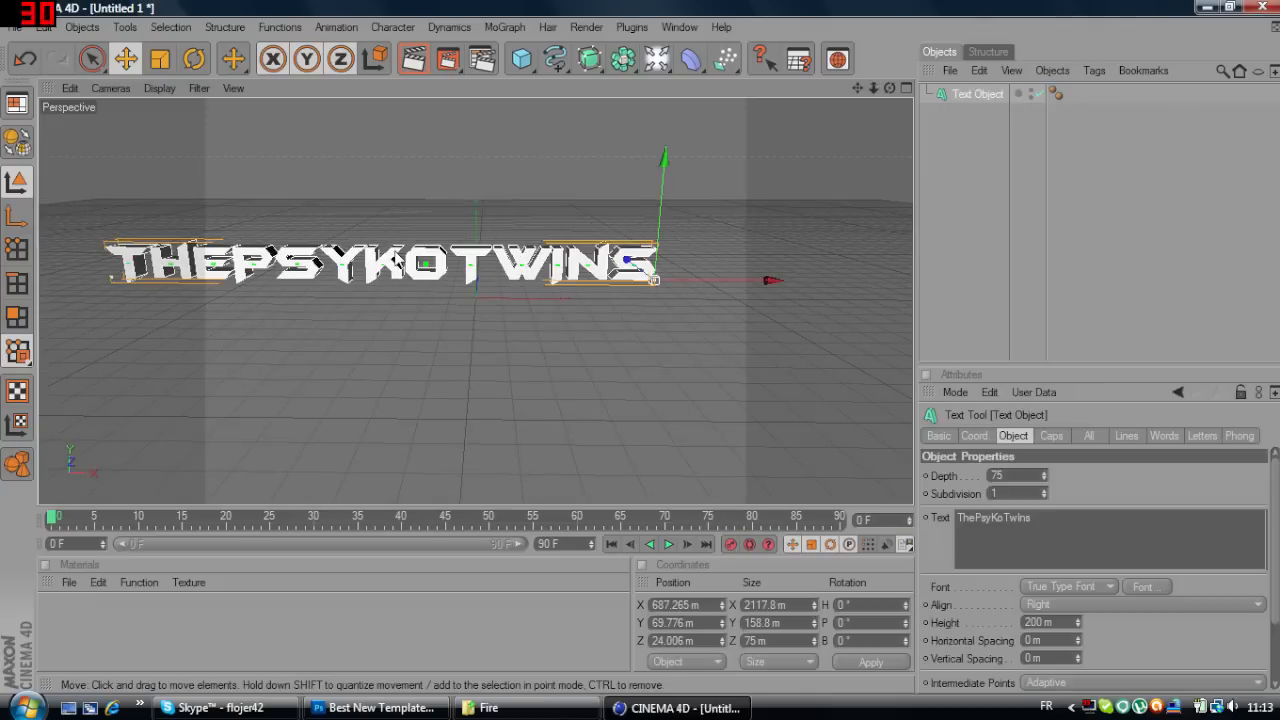
pyautogui.moveTo(395, 257); pyautogui.dragTo(482, 252)
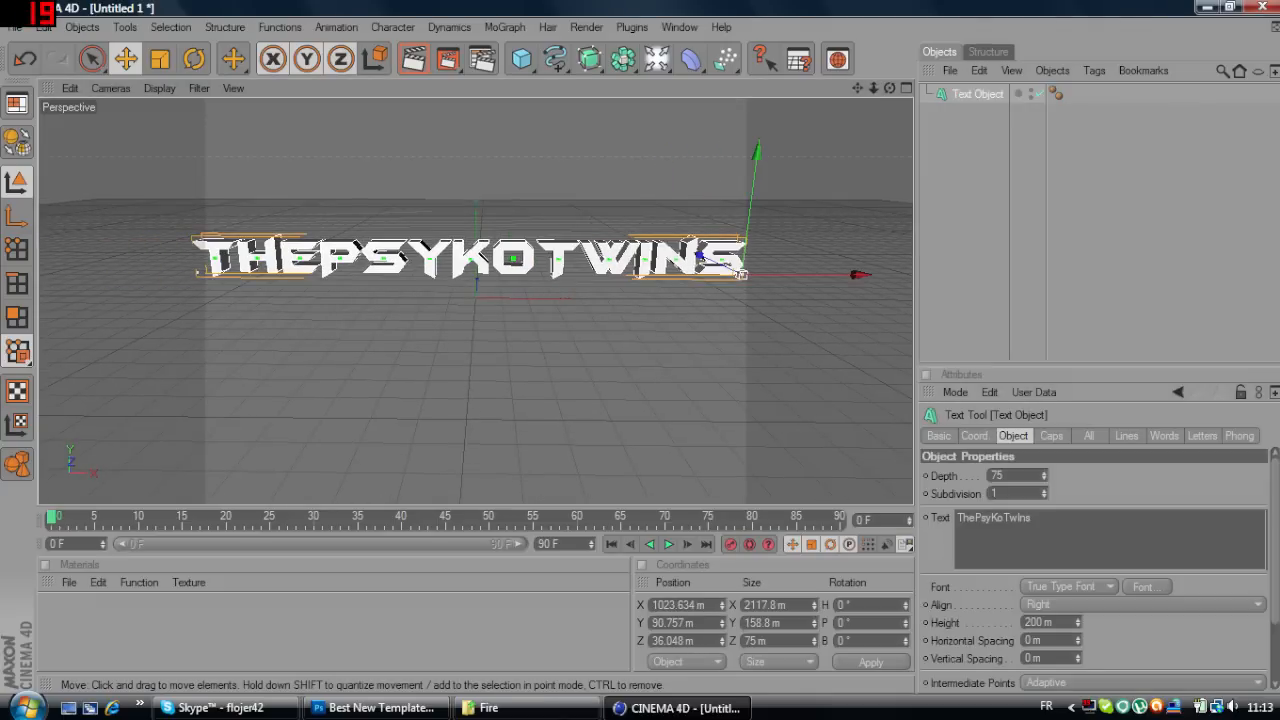
pyautogui.moveTo(875, 90); pyautogui.dragTo(862, 91)
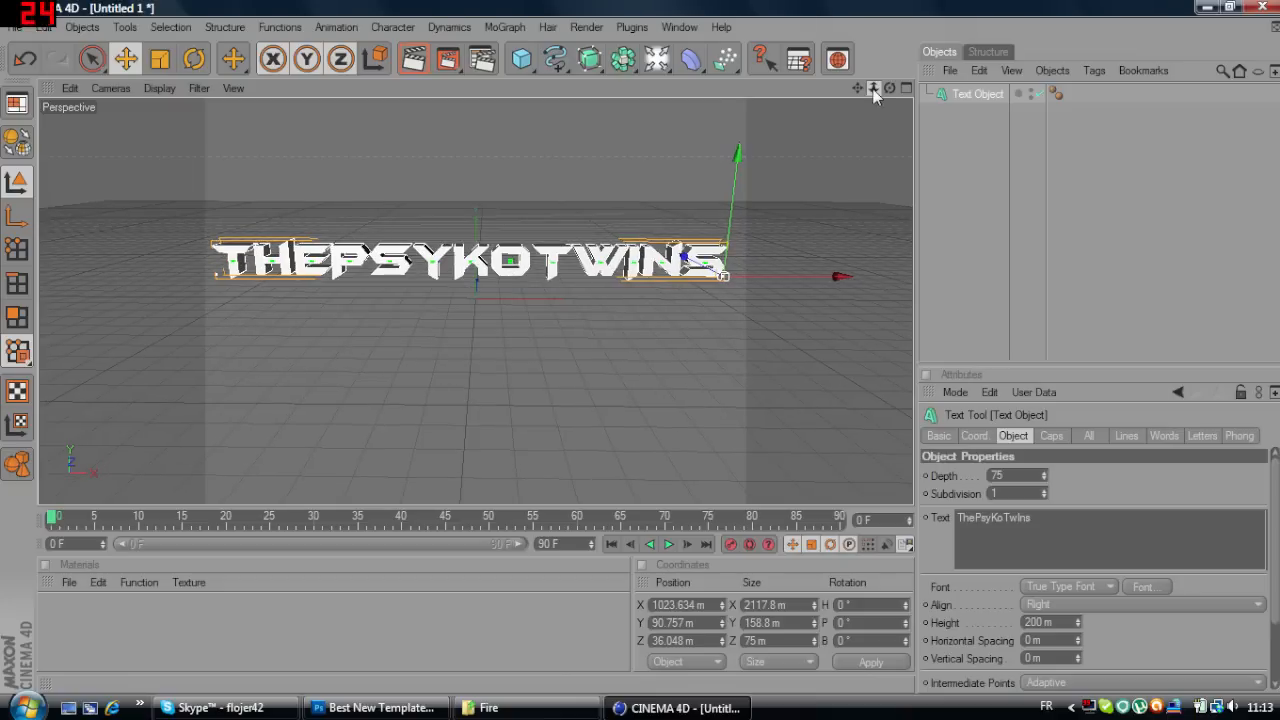
pyautogui.click(507, 372)
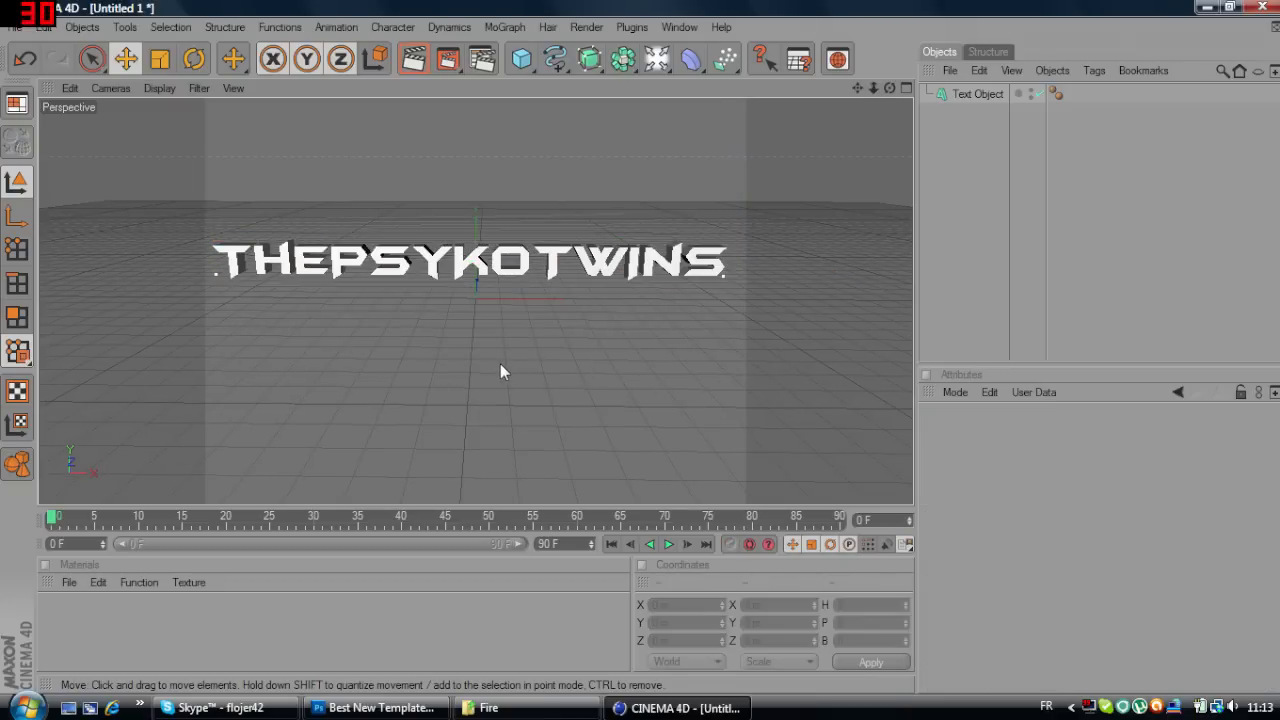
# Duplicate the text object and place the second listed one, with depth 30, behind the other at about Z 63 m.
pyautogui.click(481, 264)
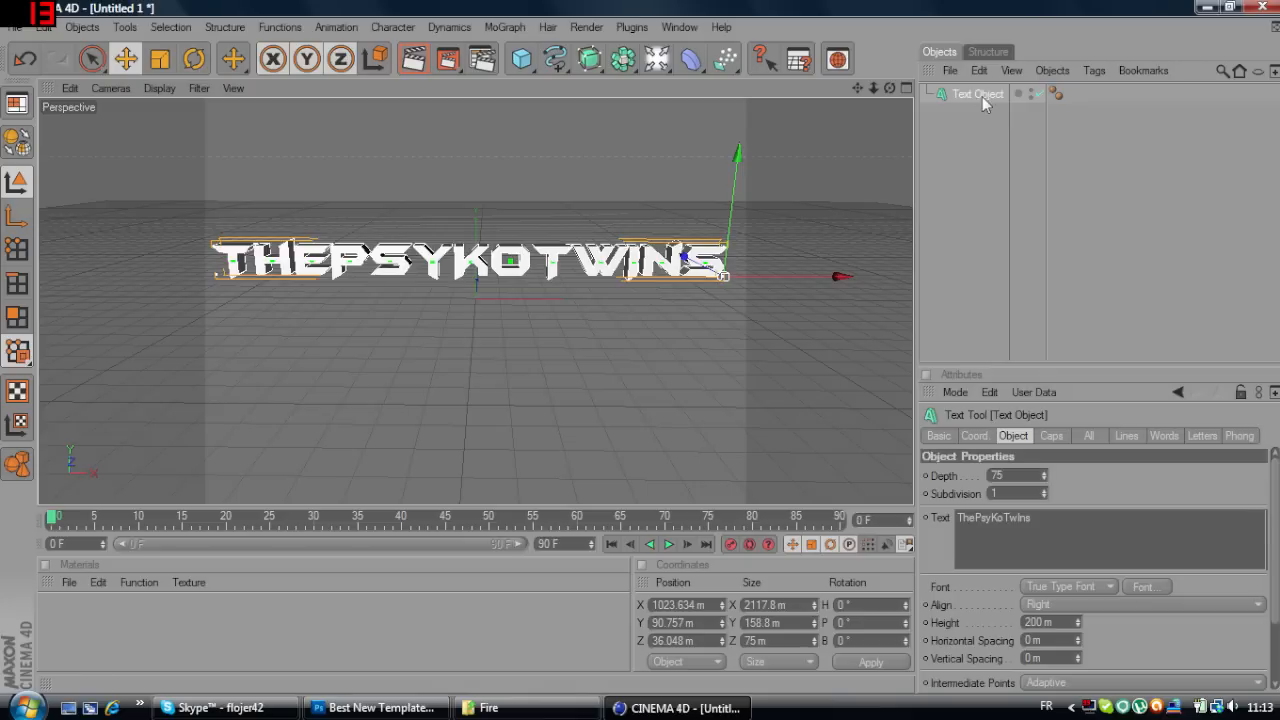
pyautogui.hotkey('ctrl', 'v')
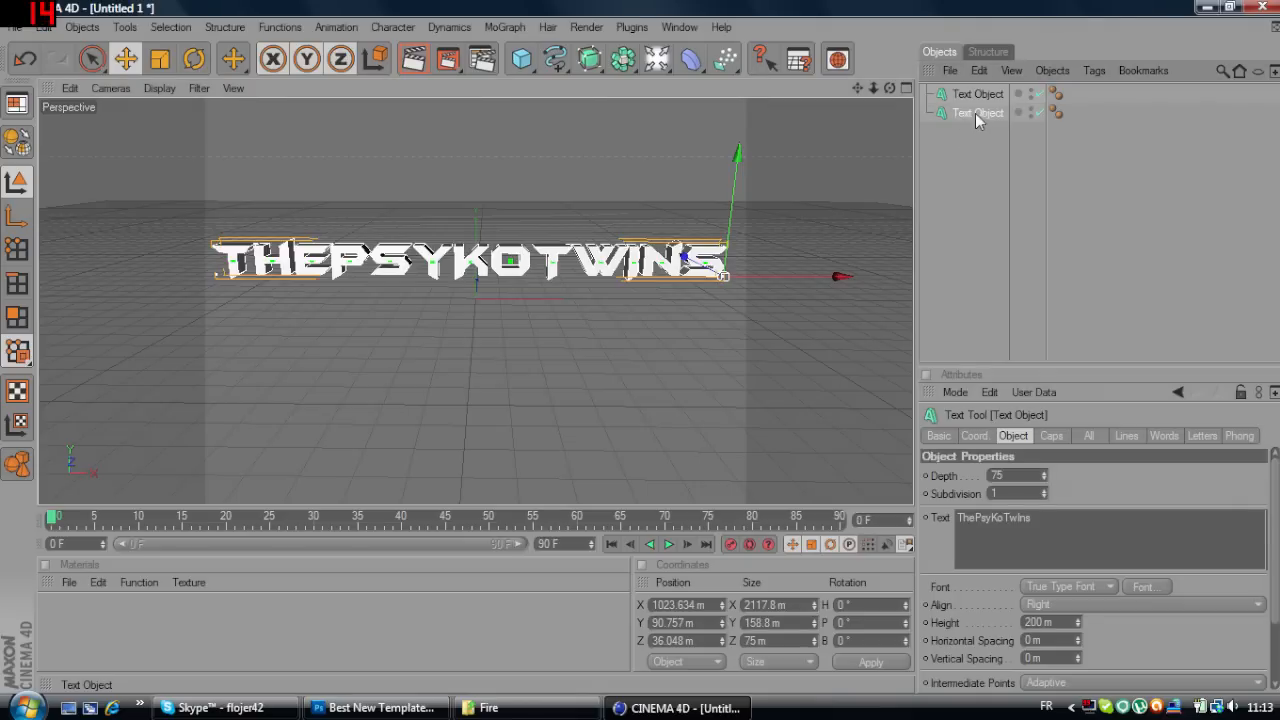
pyautogui.moveTo(1004, 476); pyautogui.dragTo(992, 475)
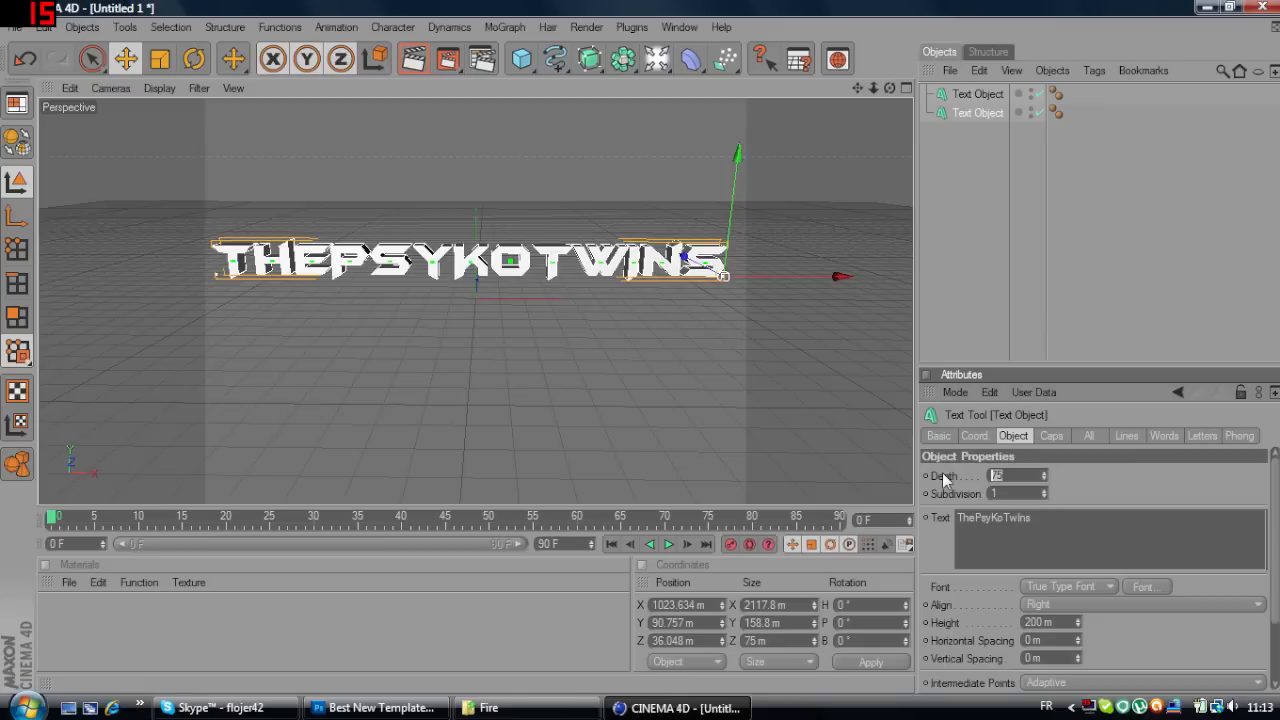
pyautogui.write('30')
pyautogui.press('Return')
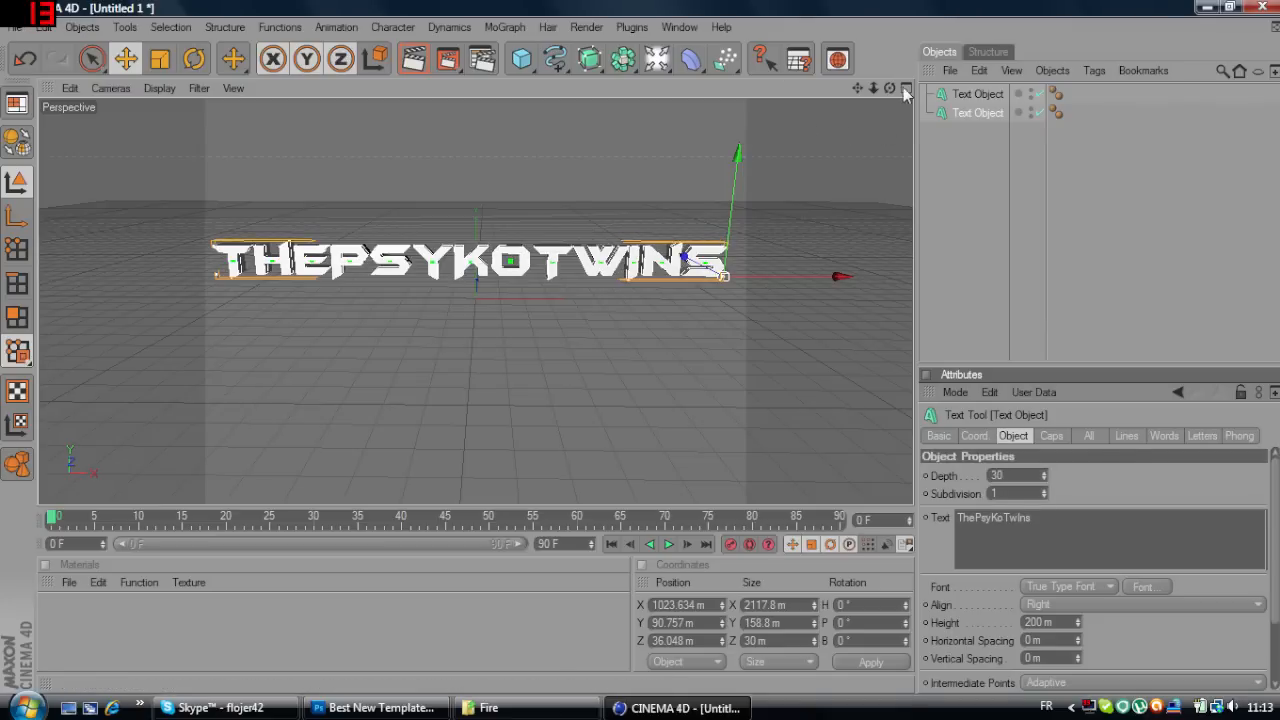
pyautogui.moveTo(889, 87); pyautogui.dragTo(759, 73)
pyautogui.moveTo(764, 283); pyautogui.dragTo(775, 279)
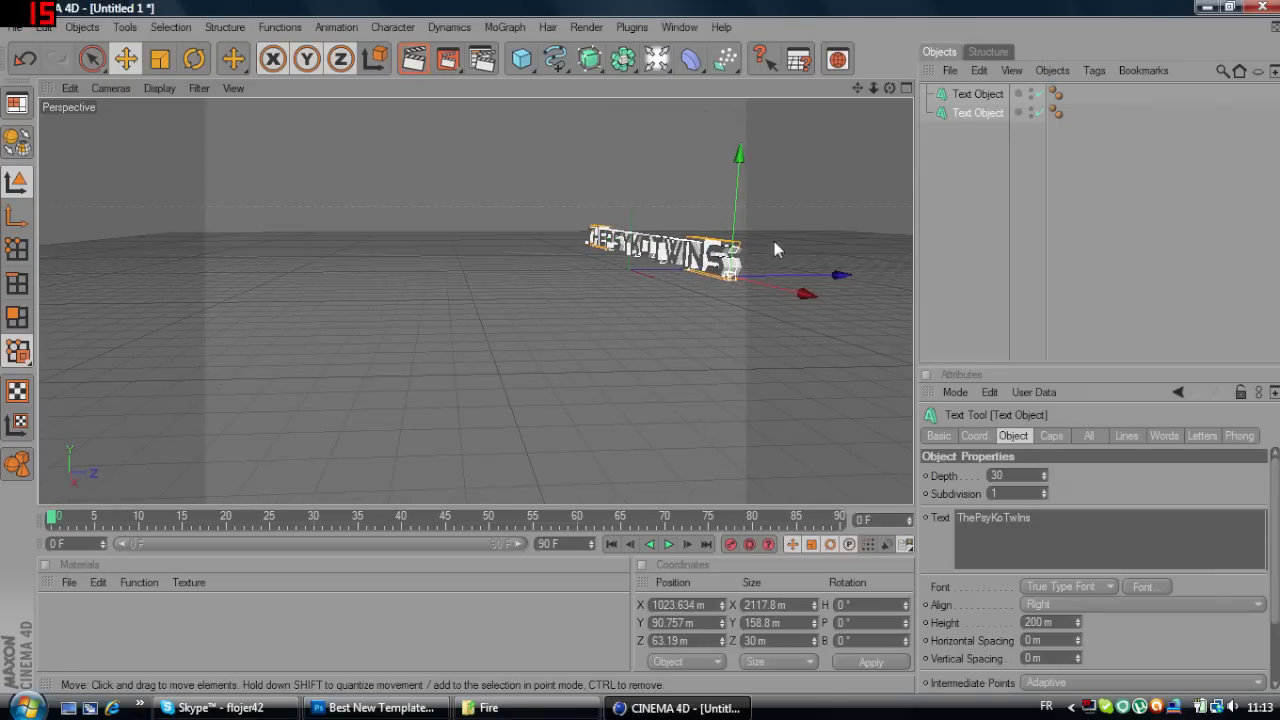
# Set both the start and end caps of the rear text object to Fillet Cap.
pyautogui.click(964, 94)
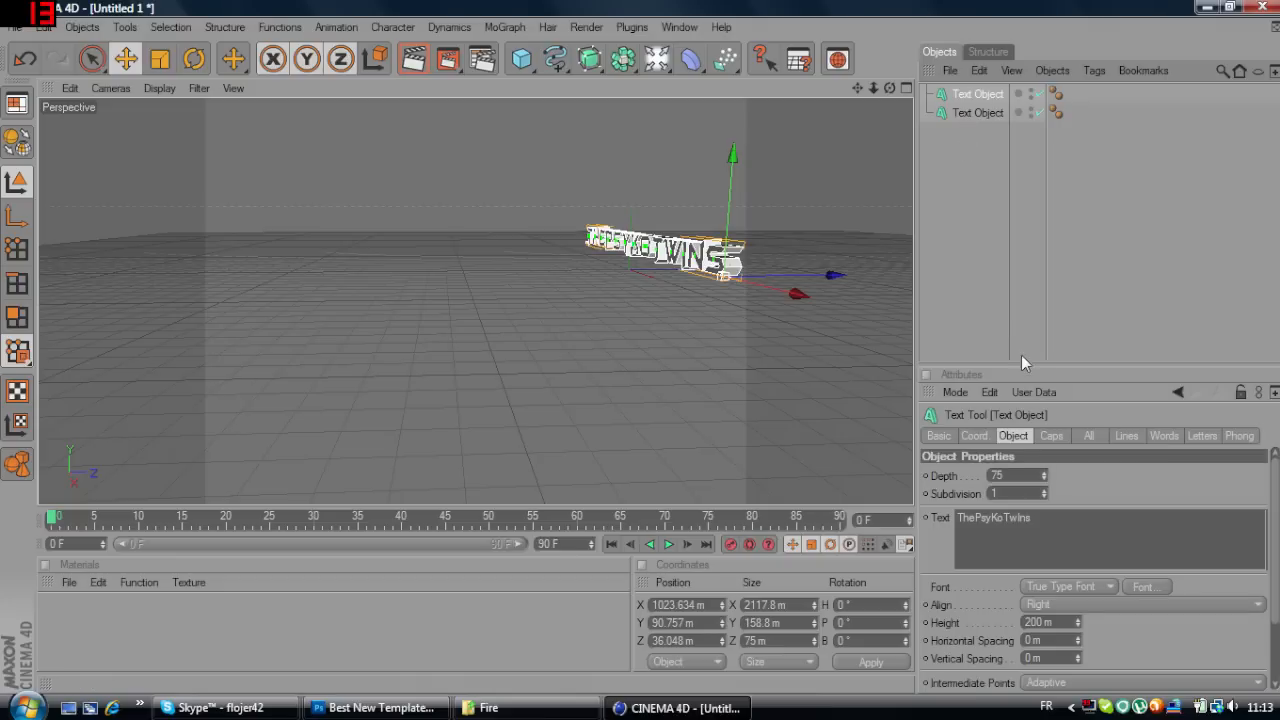
pyautogui.click(1049, 436)
pyautogui.click(1045, 473)
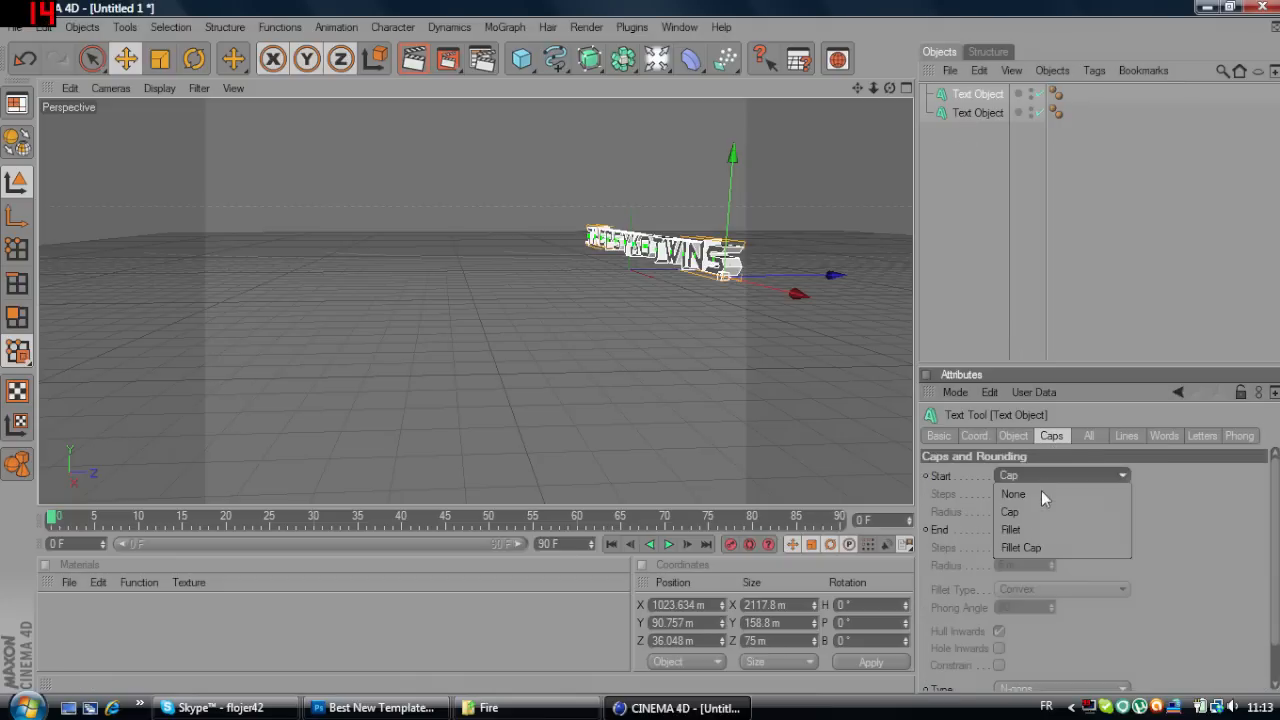
pyautogui.click(934, 96)
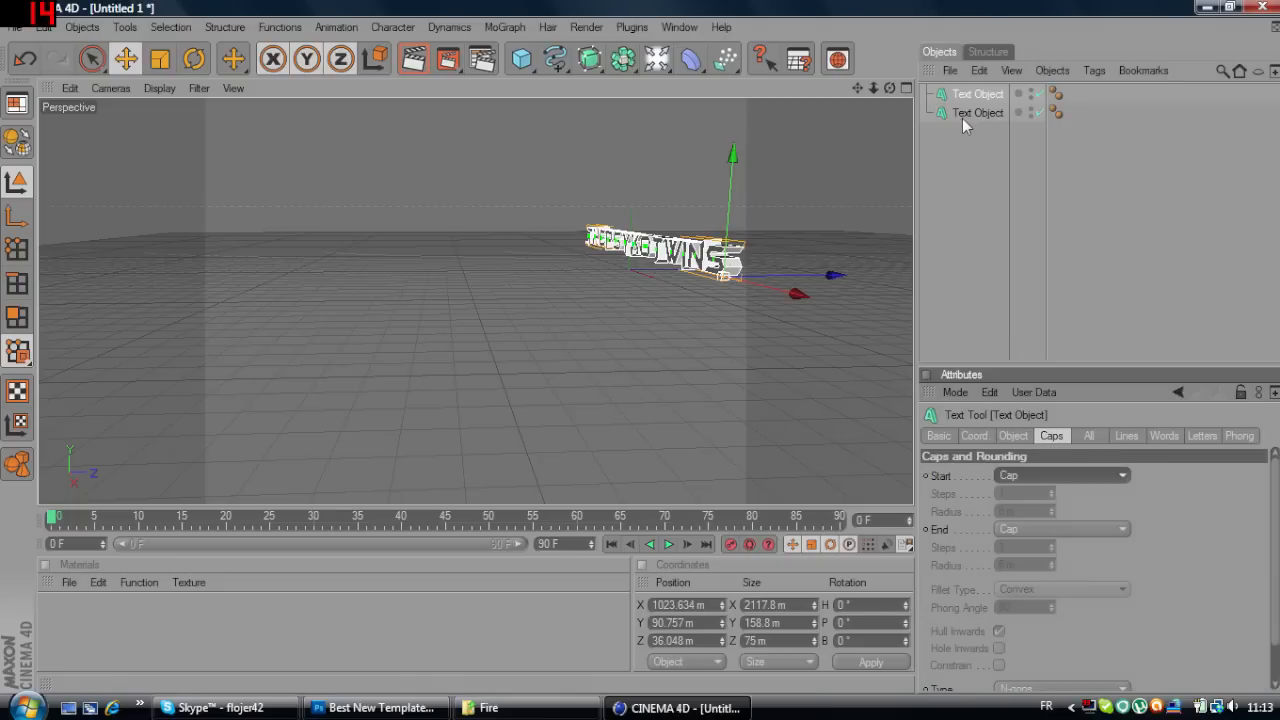
pyautogui.keyDown('ctrl'); pyautogui.click(968, 112); pyautogui.keyUp('ctrl')
pyautogui.click(1056, 476)
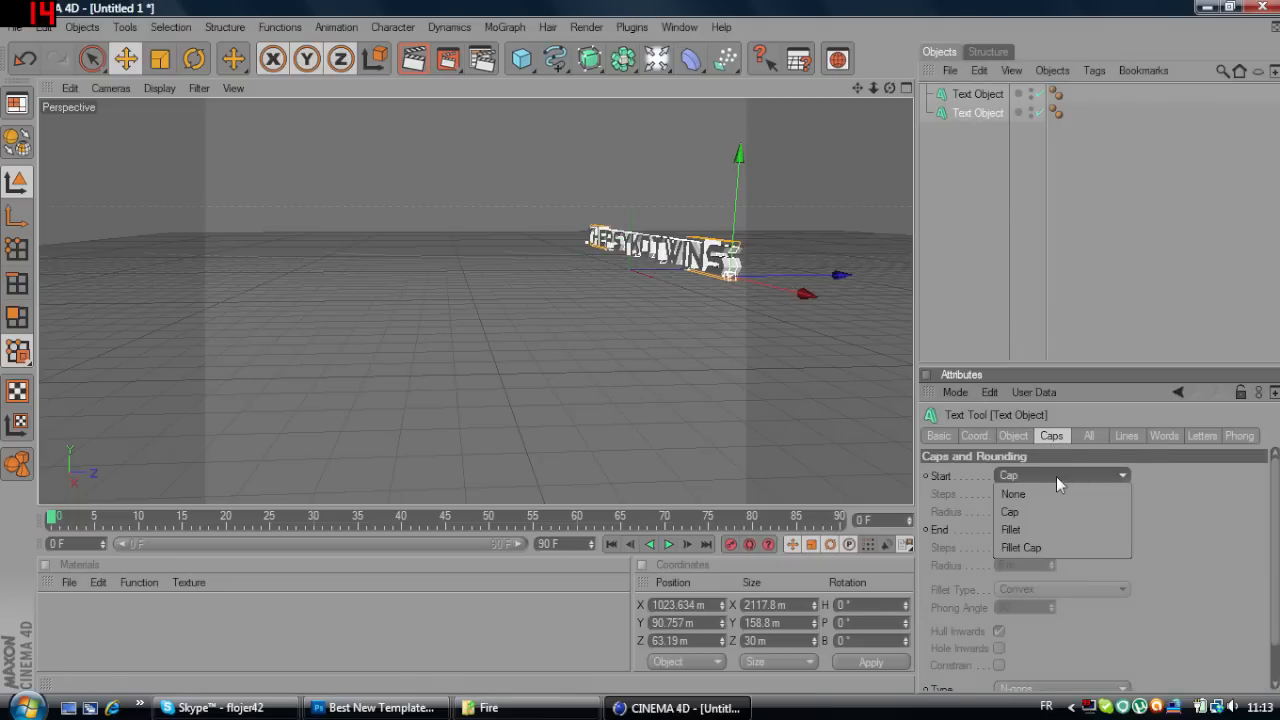
pyautogui.click(1037, 547)
pyautogui.click(1060, 531)
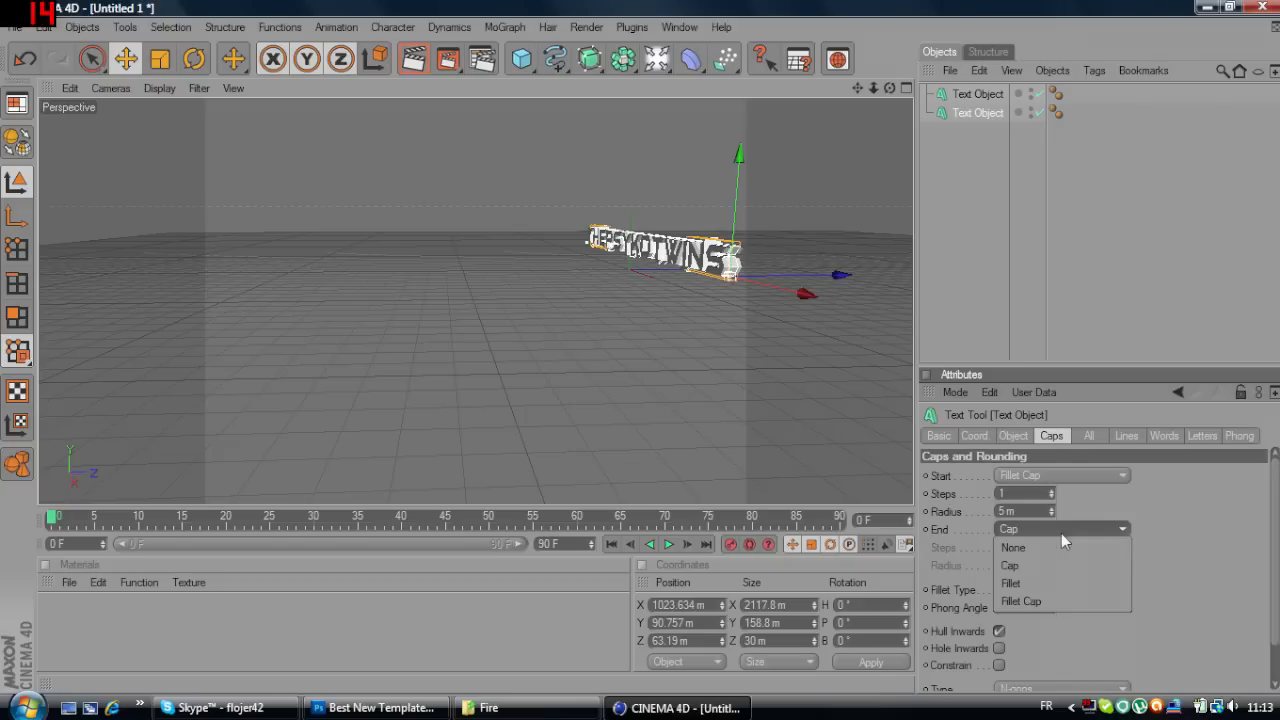
pyautogui.click(1051, 601)
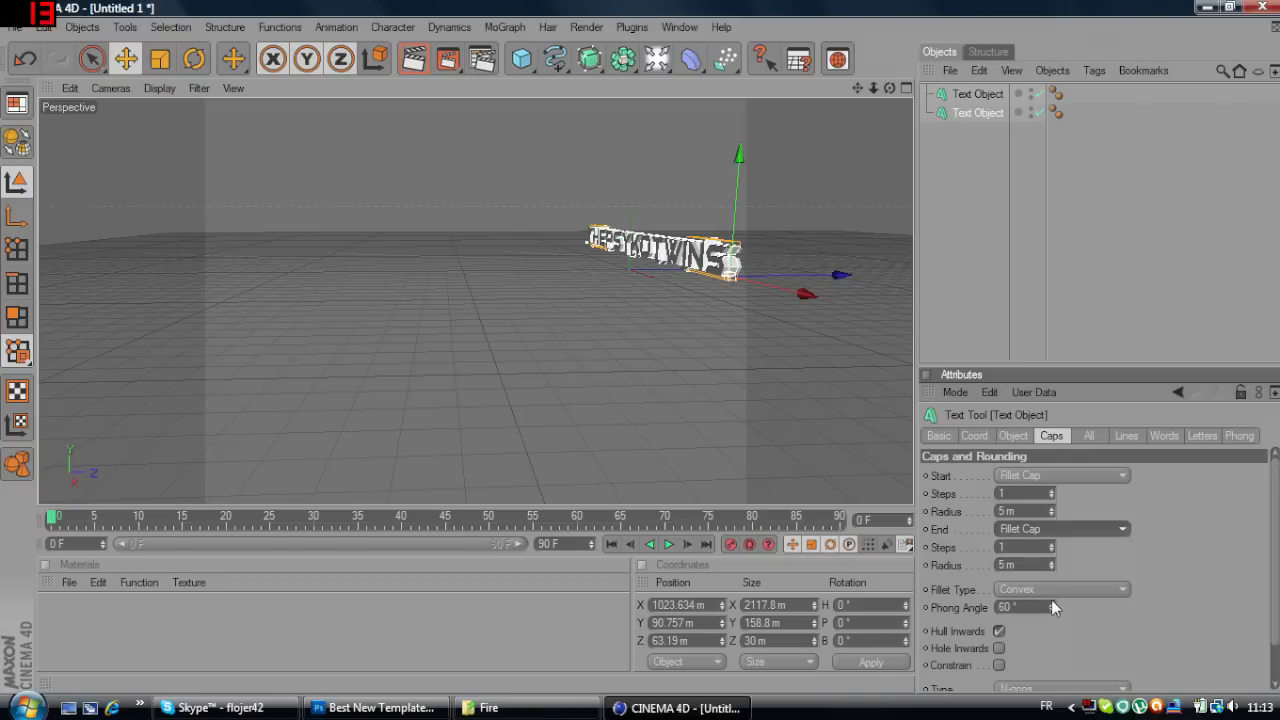
pyautogui.click(645, 321)
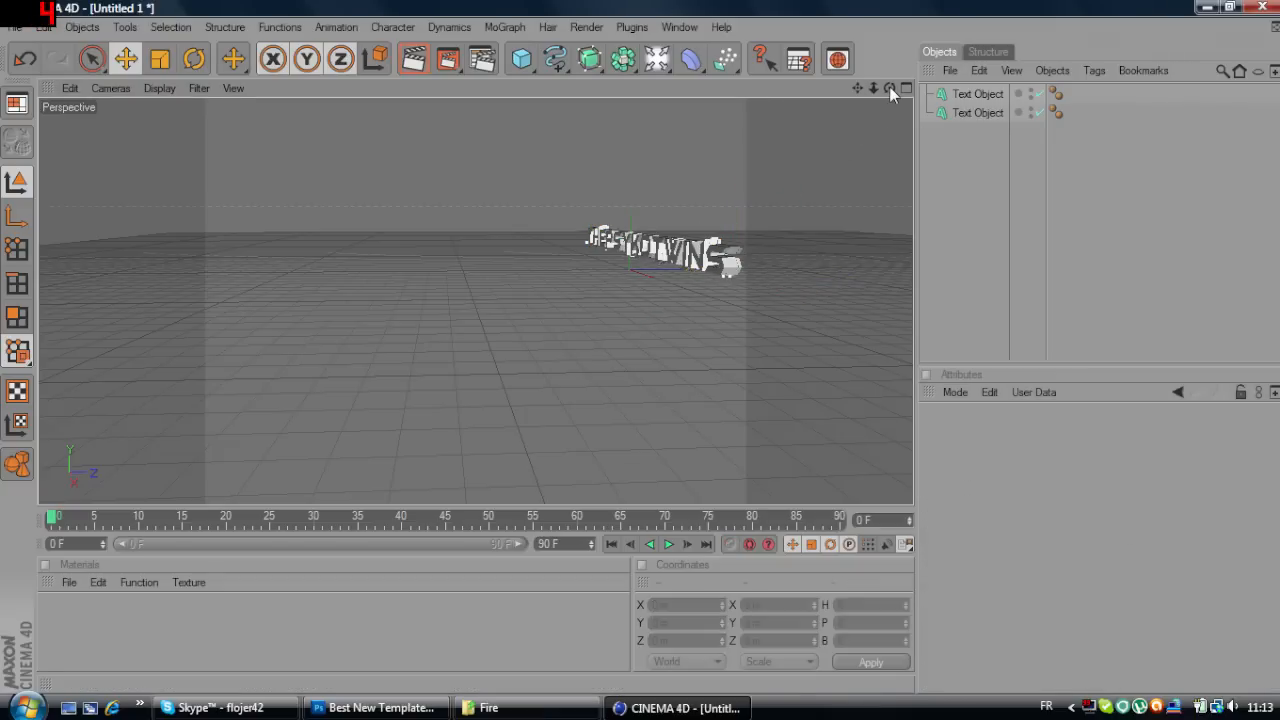
# Set the rear text object's depth to 40.
pyautogui.moveTo(891, 88); pyautogui.dragTo(735, 92)
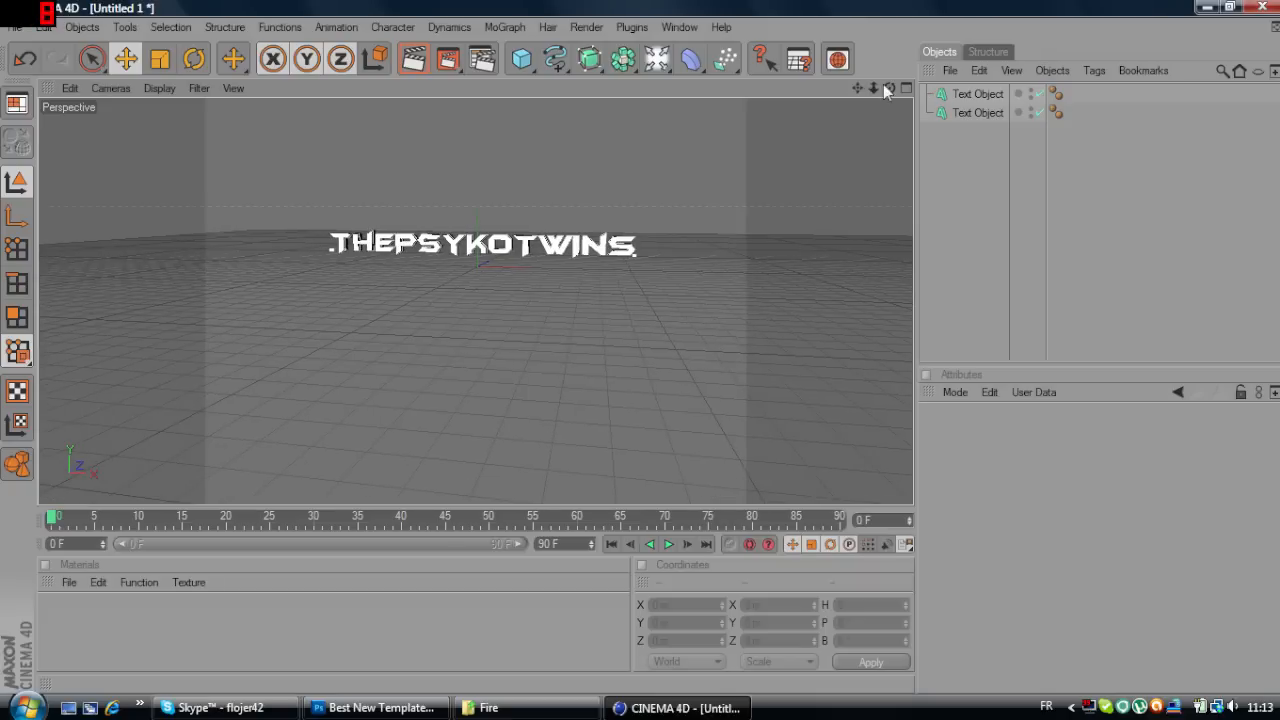
pyautogui.moveTo(873, 88); pyautogui.dragTo(834, 88)
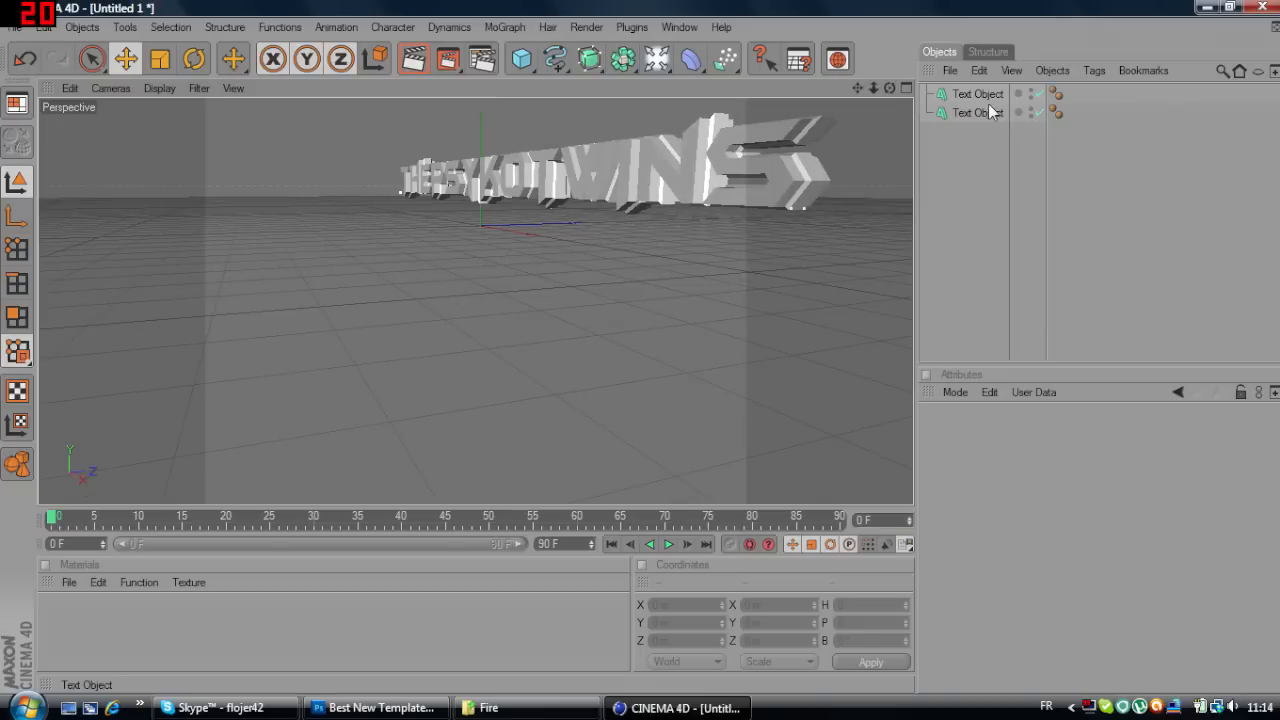
pyautogui.click(978, 112)
pyautogui.click(1013, 436)
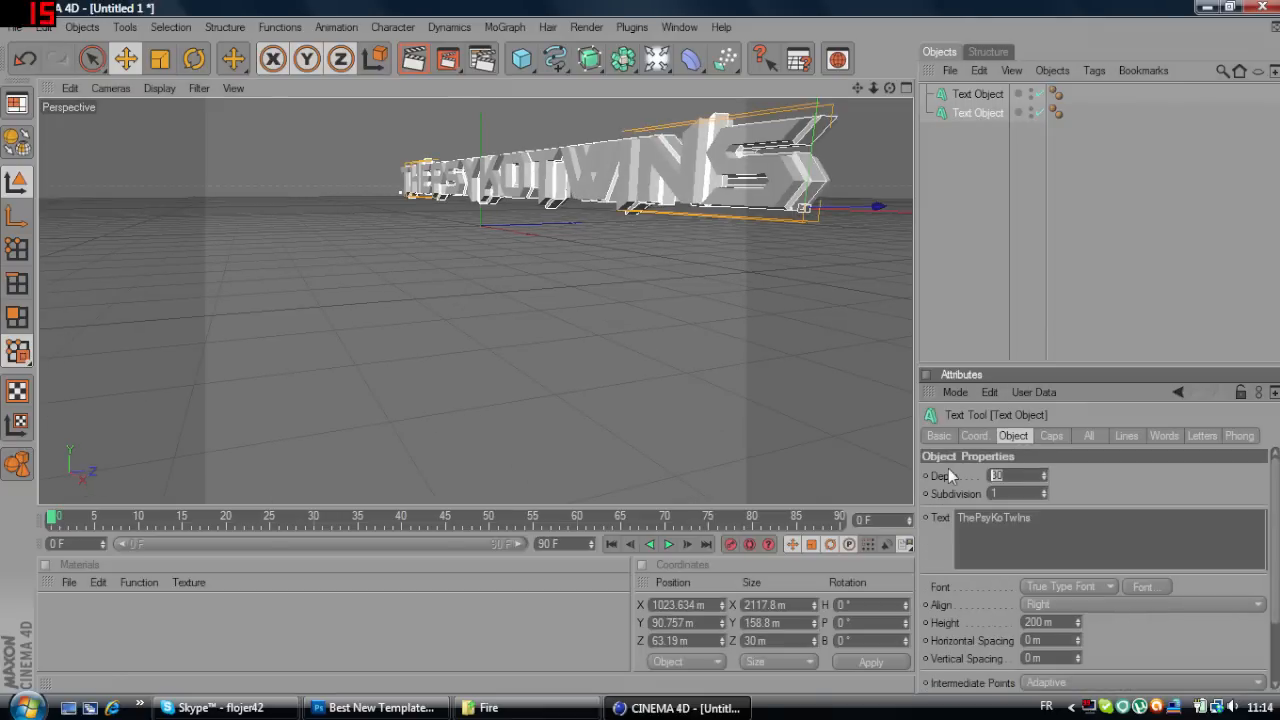
pyautogui.write('40')
pyautogui.press('Return')
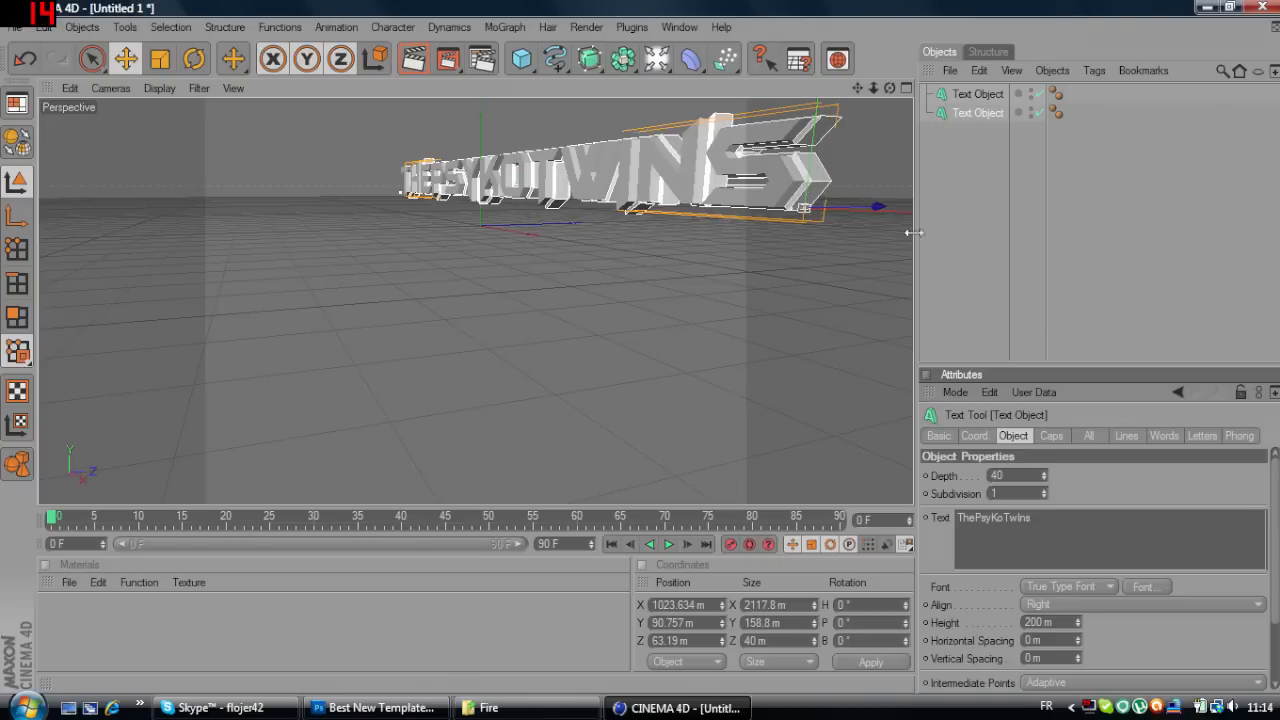
# Nudge the rear text object slightly along Z toward the front text and deselect it.
pyautogui.moveTo(890, 88); pyautogui.dragTo(835, 90)
pyautogui.moveTo(909, 210); pyautogui.dragTo(901, 210)
pyautogui.click(652, 342)
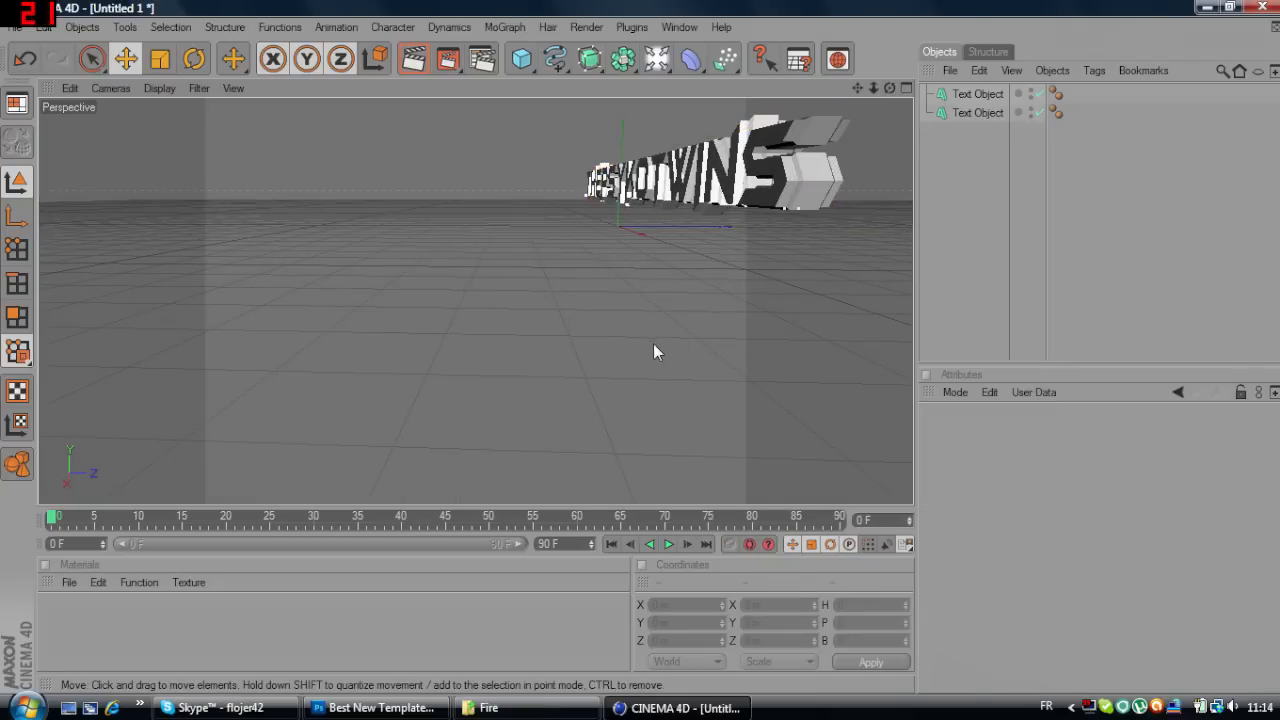
# Try moving the front text object to about X 1047 m, Y 76 m, Z 32 m, and undo the move.
pyautogui.moveTo(889, 88)
pyautogui.mouseDown()
pyautogui.moveTo(690, 89)
pyautogui.moveTo(914, 90)
pyautogui.mouseUp()
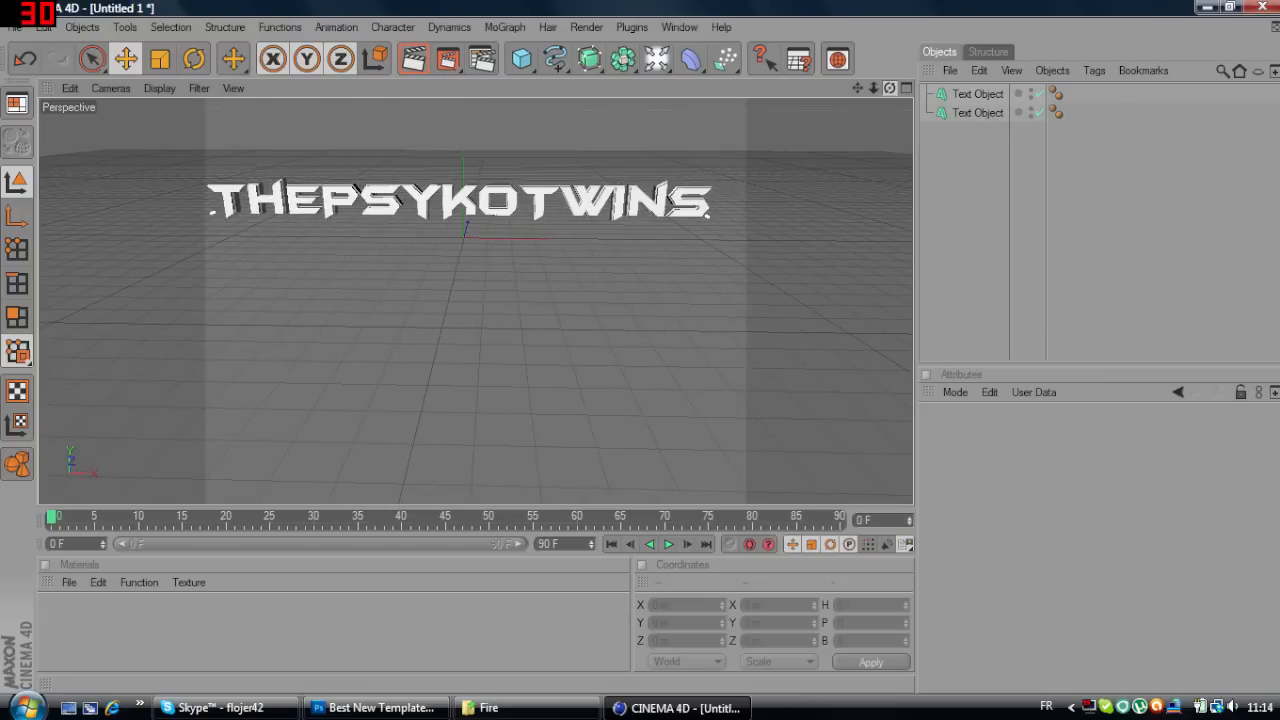
pyautogui.click(470, 215)
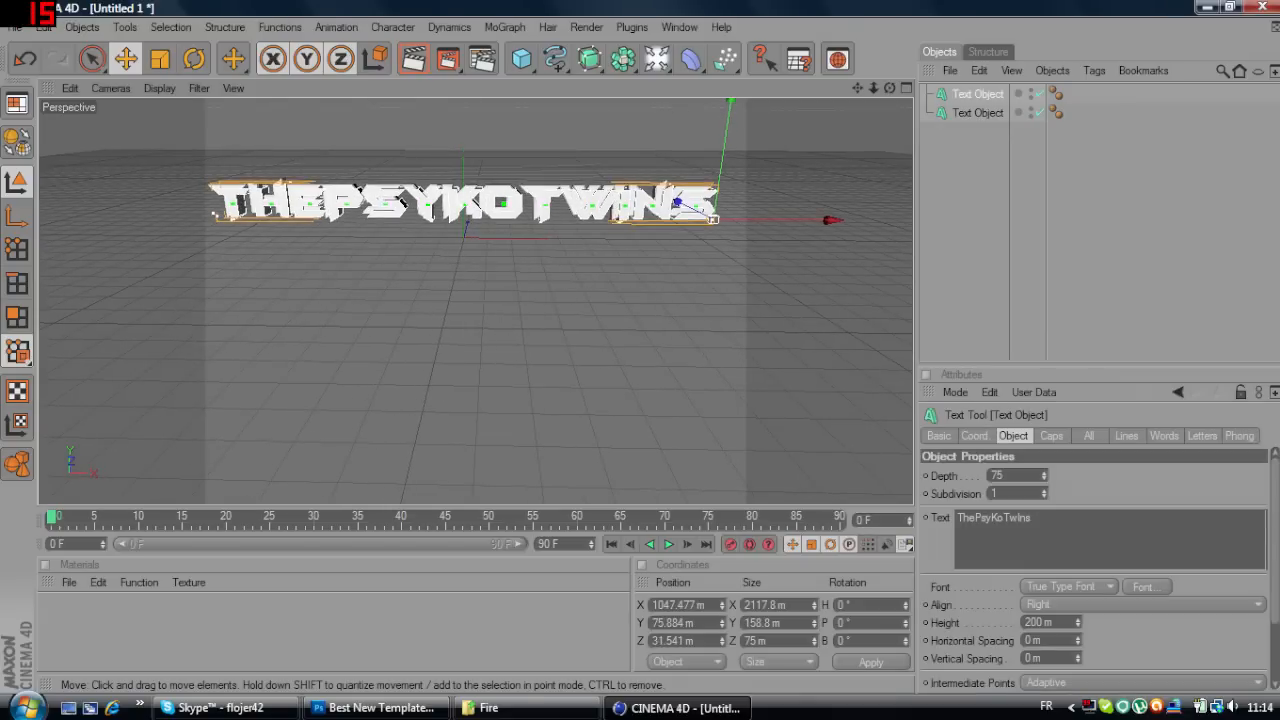
pyautogui.hotkey('ctrl', 'z')
pyautogui.moveTo(858, 89); pyautogui.dragTo(882, 89)
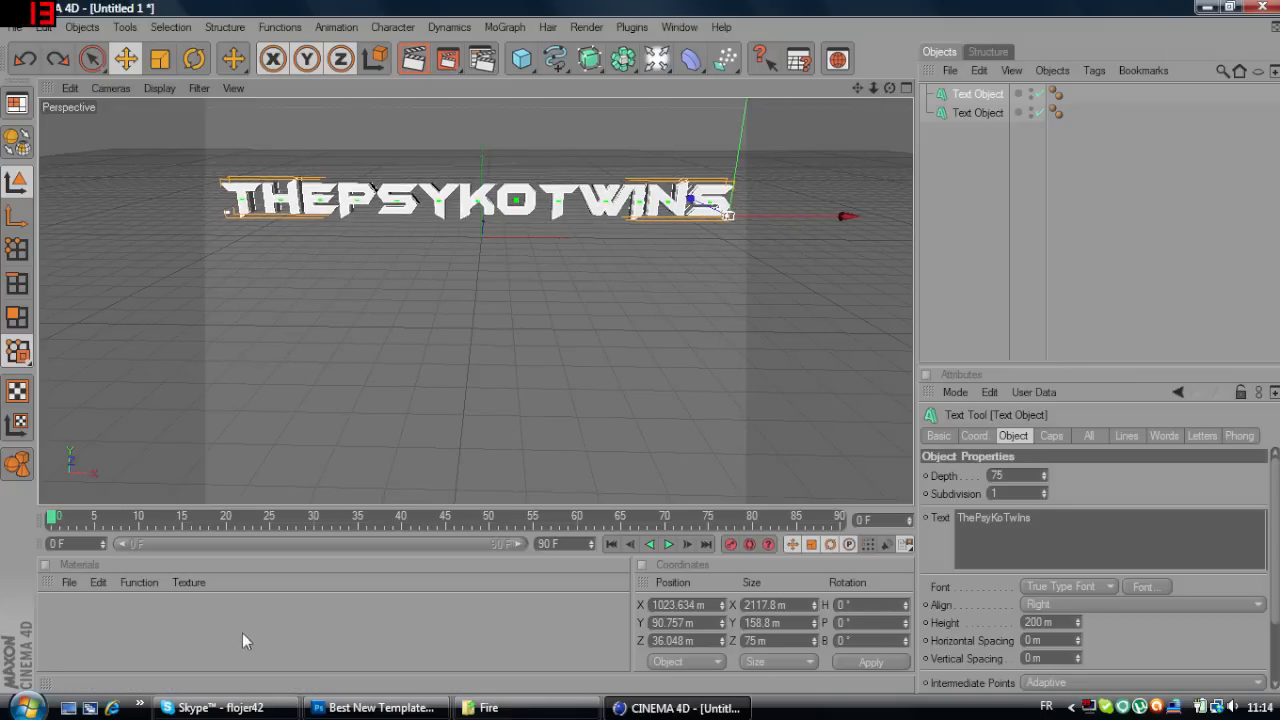
# Create a new material and set its color to dark gray, RGB 74, 74, 74.
pyautogui.doubleClick(59, 618)
pyautogui.doubleClick(59, 615)
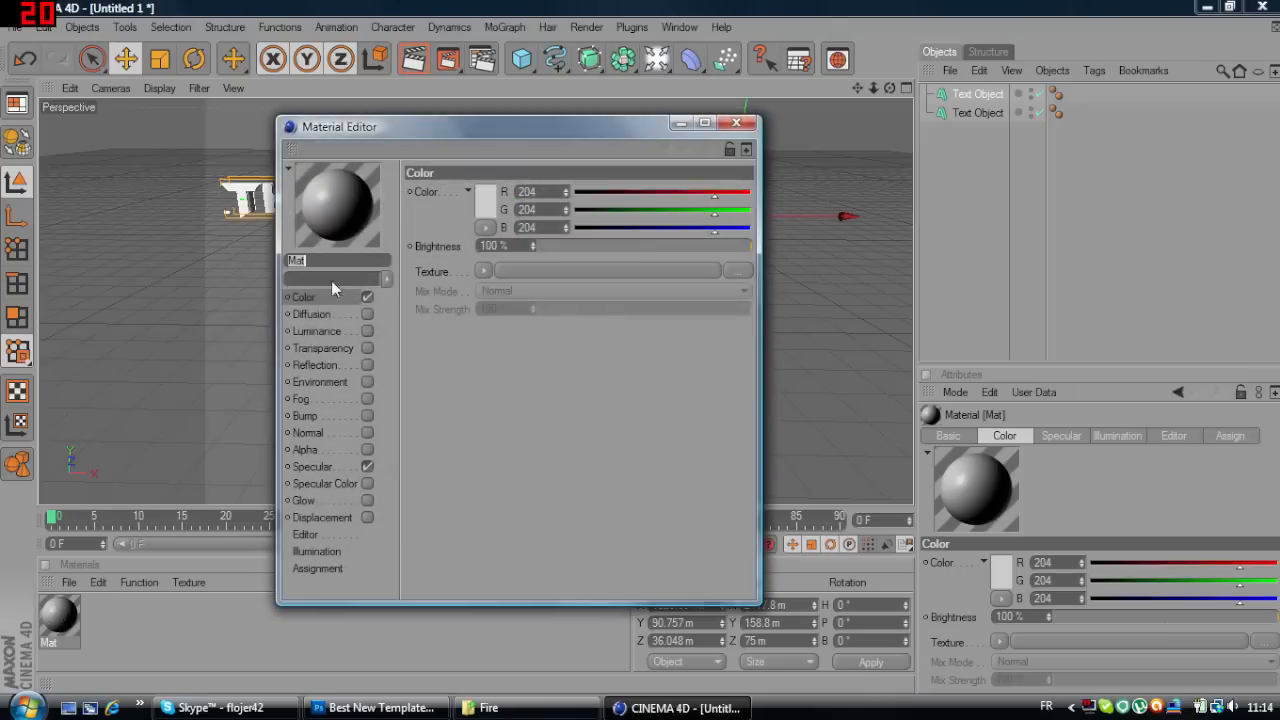
pyautogui.click(484, 207)
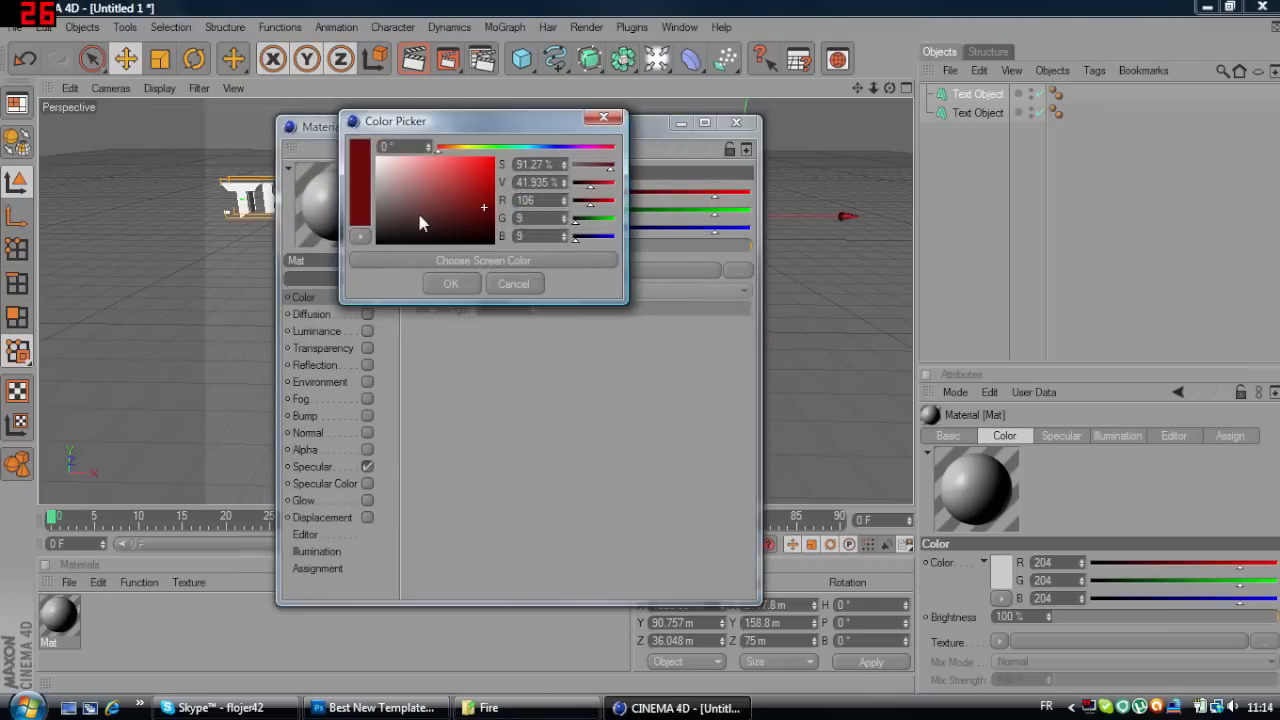
pyautogui.moveTo(294, 201); pyautogui.dragTo(295, 213)
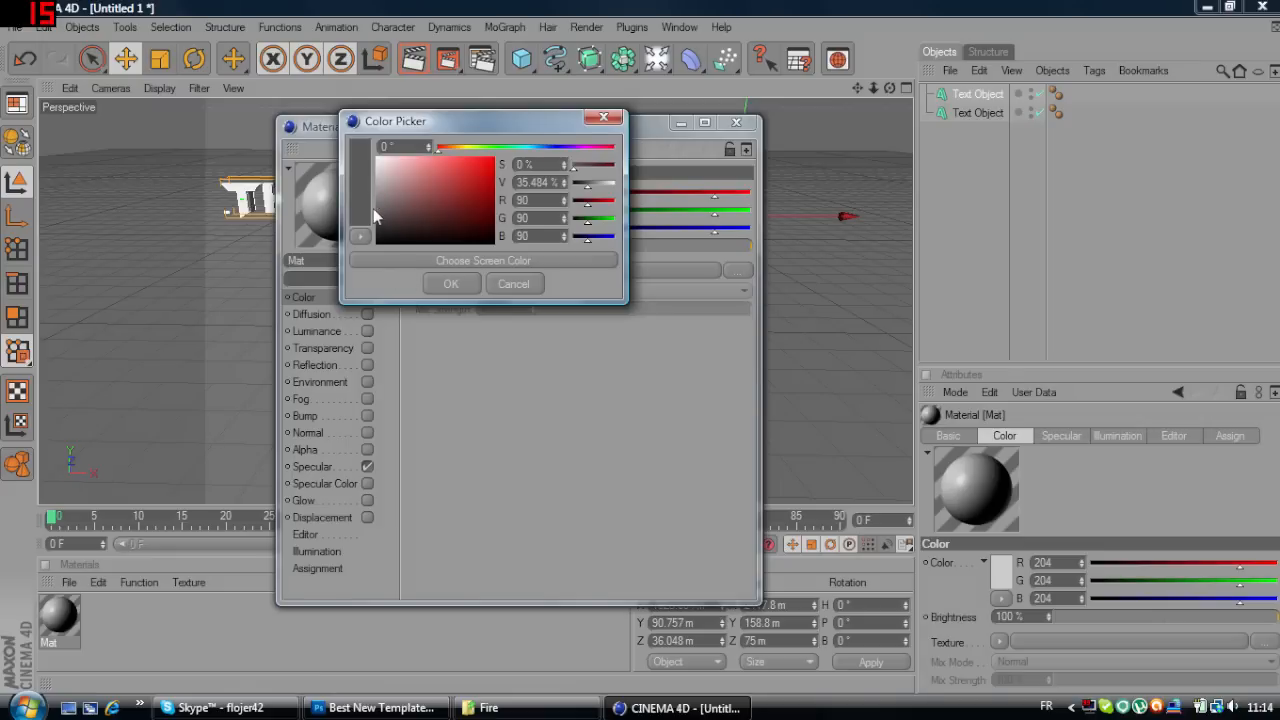
pyautogui.click(375, 223)
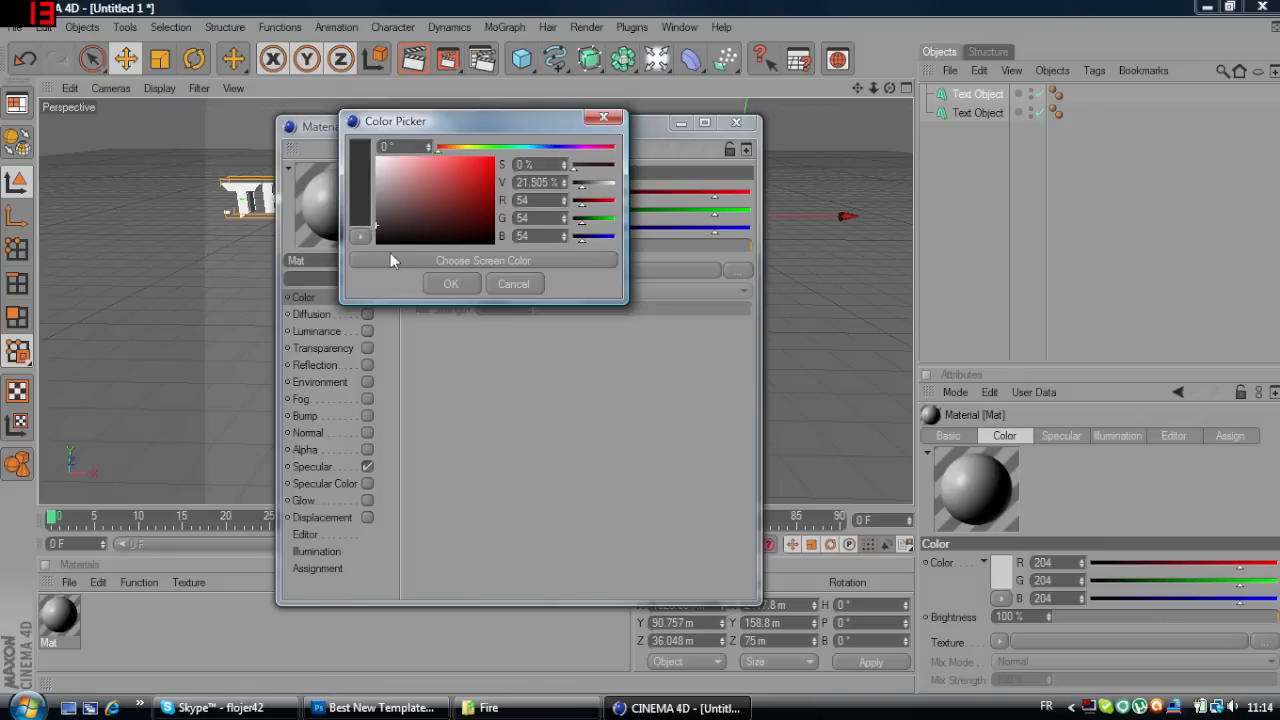
pyautogui.click(375, 217)
pyautogui.click(450, 285)
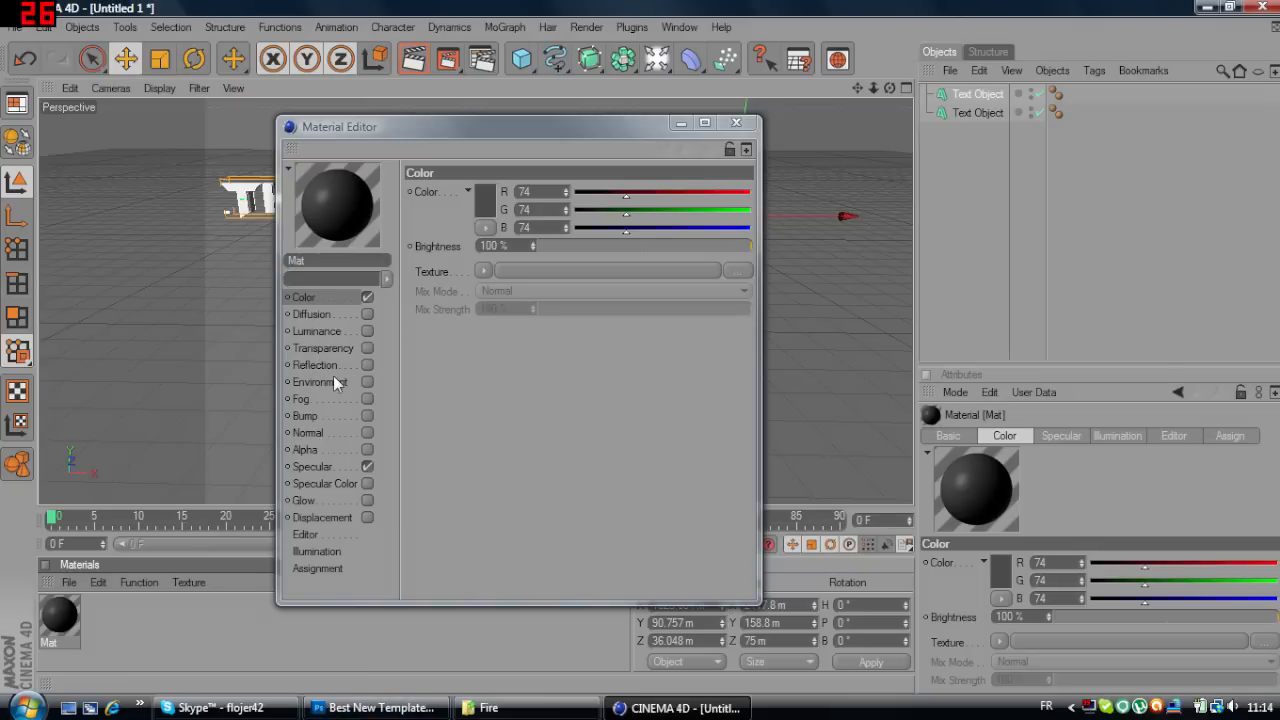
# Enable the material's reflection with 12% brightness and a Fresnel texture.
pyautogui.click(325, 362)
pyautogui.click(566, 247)
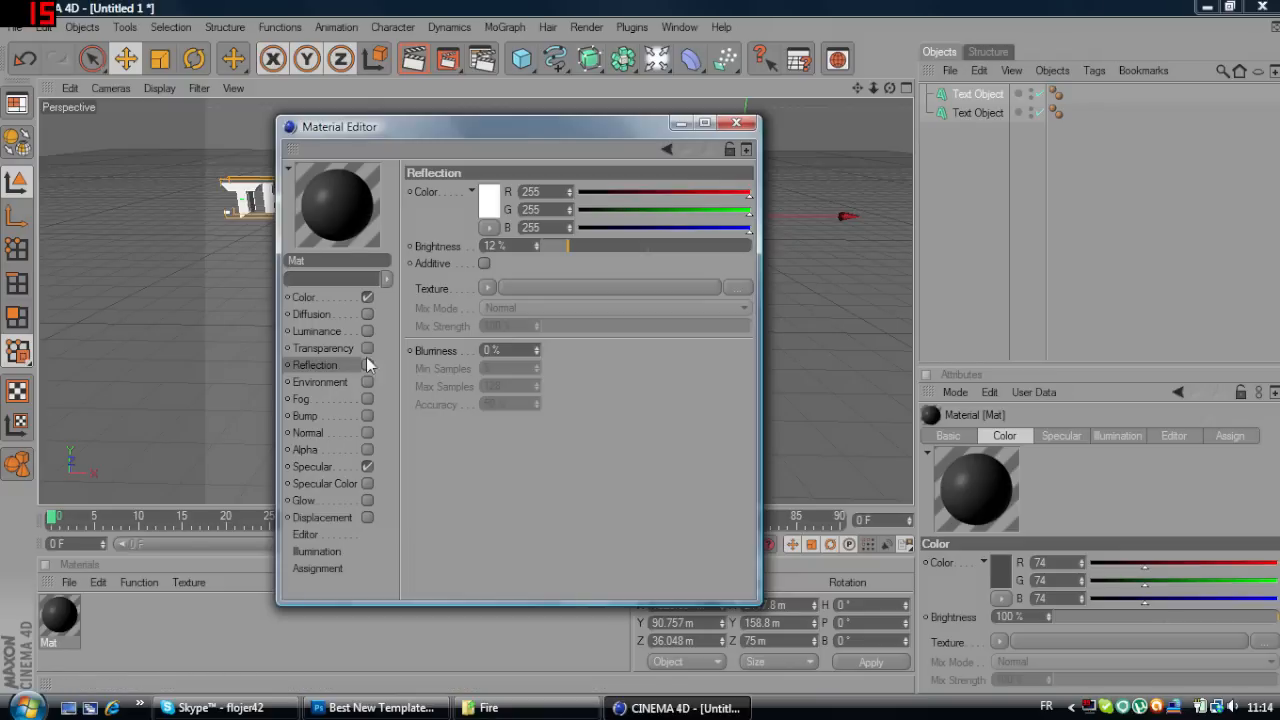
pyautogui.click(487, 288)
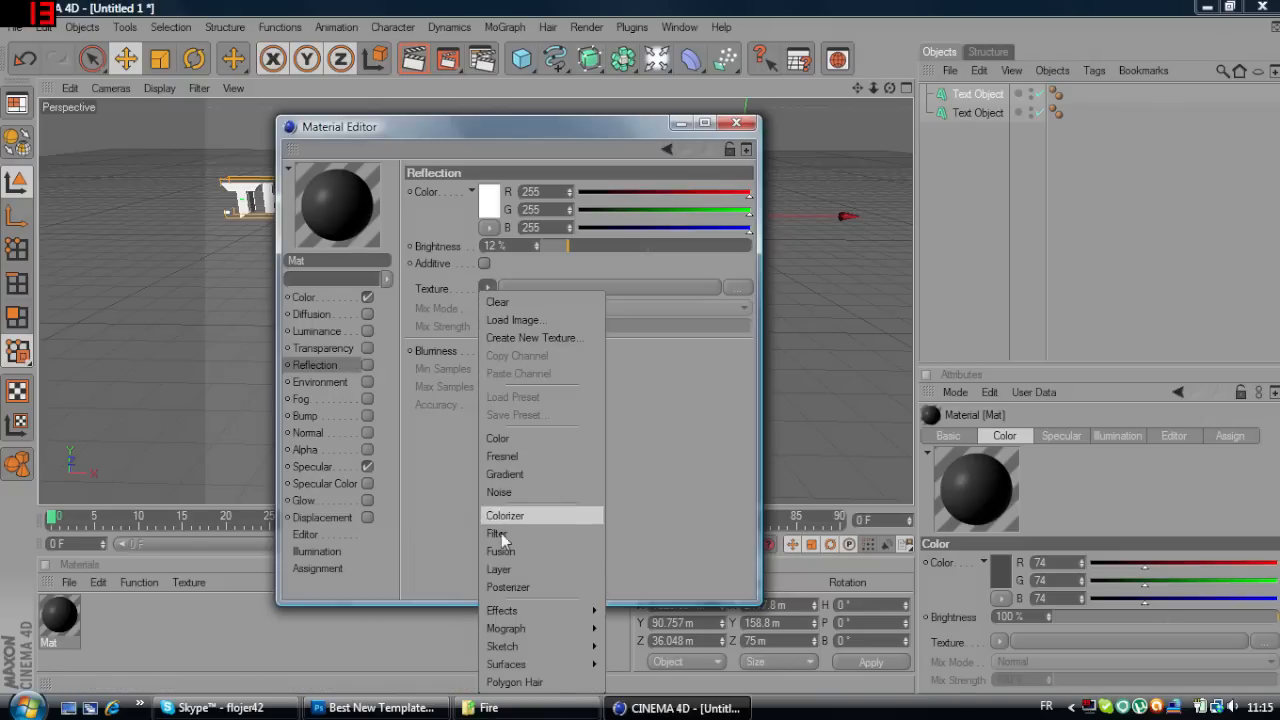
pyautogui.click(512, 457)
pyautogui.click(368, 365)
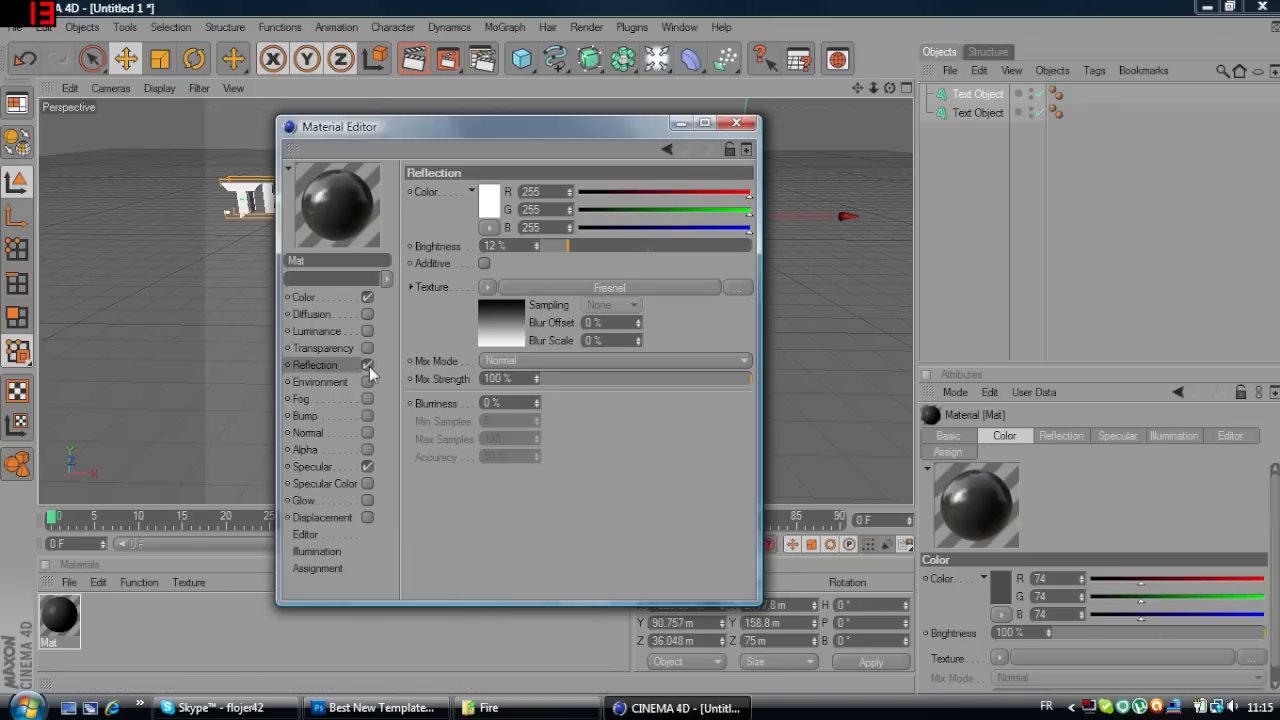
# Enable the dark gray material's environment channel and lower its brightness.
pyautogui.click(321, 382)
pyautogui.click(368, 382)
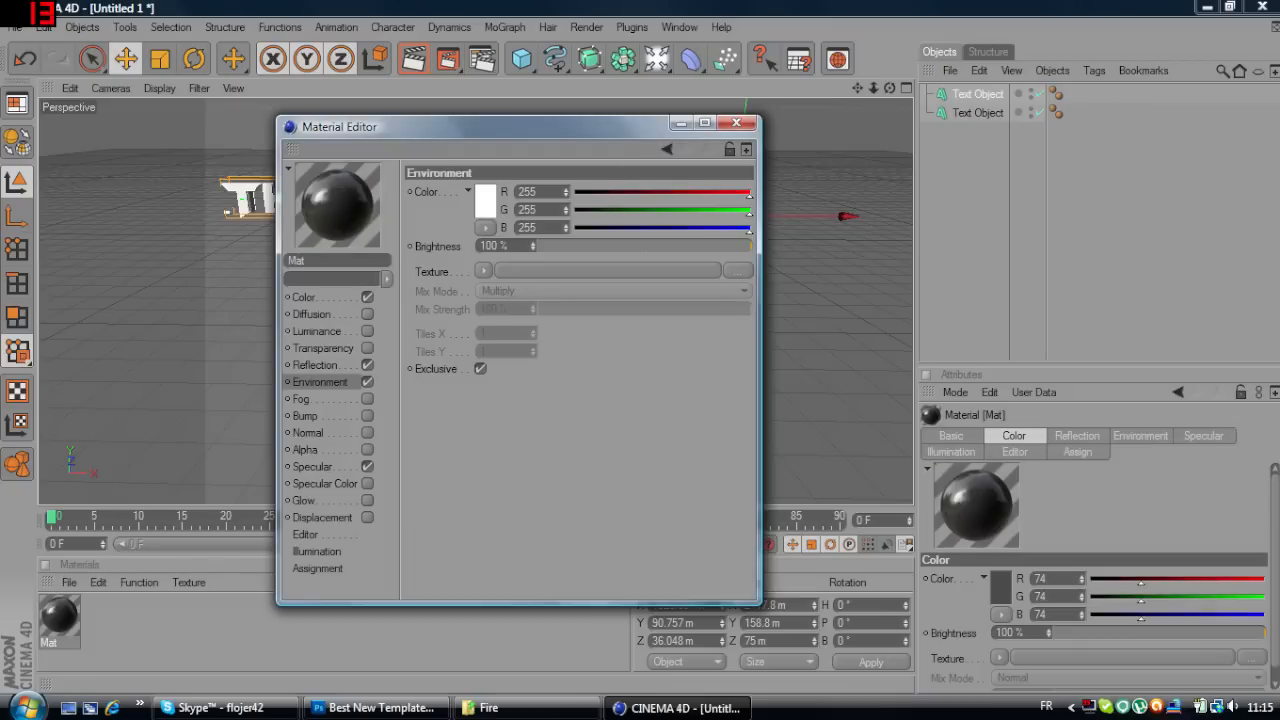
pyautogui.click(564, 246)
# Apply the dark gray material to the second Text Object in the object list and deselect it.
pyautogui.moveTo(60, 612); pyautogui.dragTo(1000, 100)
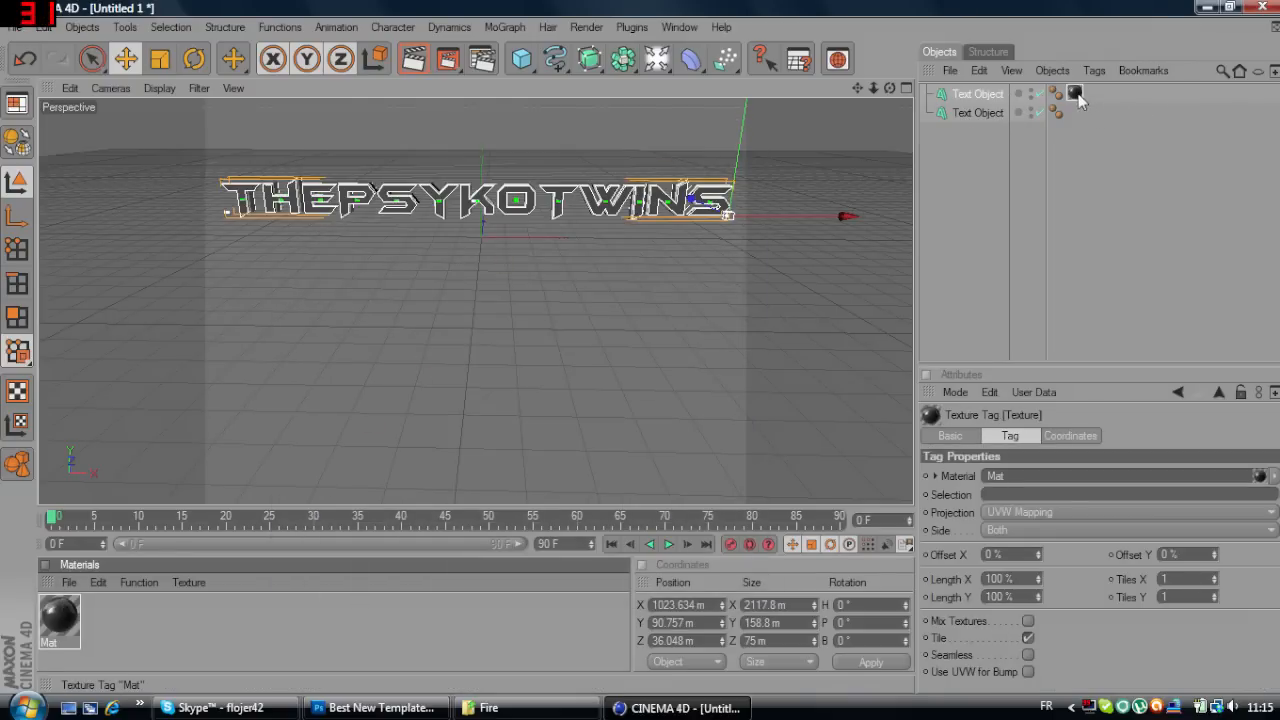
pyautogui.moveTo(1074, 93); pyautogui.dragTo(1075, 111)
pyautogui.click(530, 398)
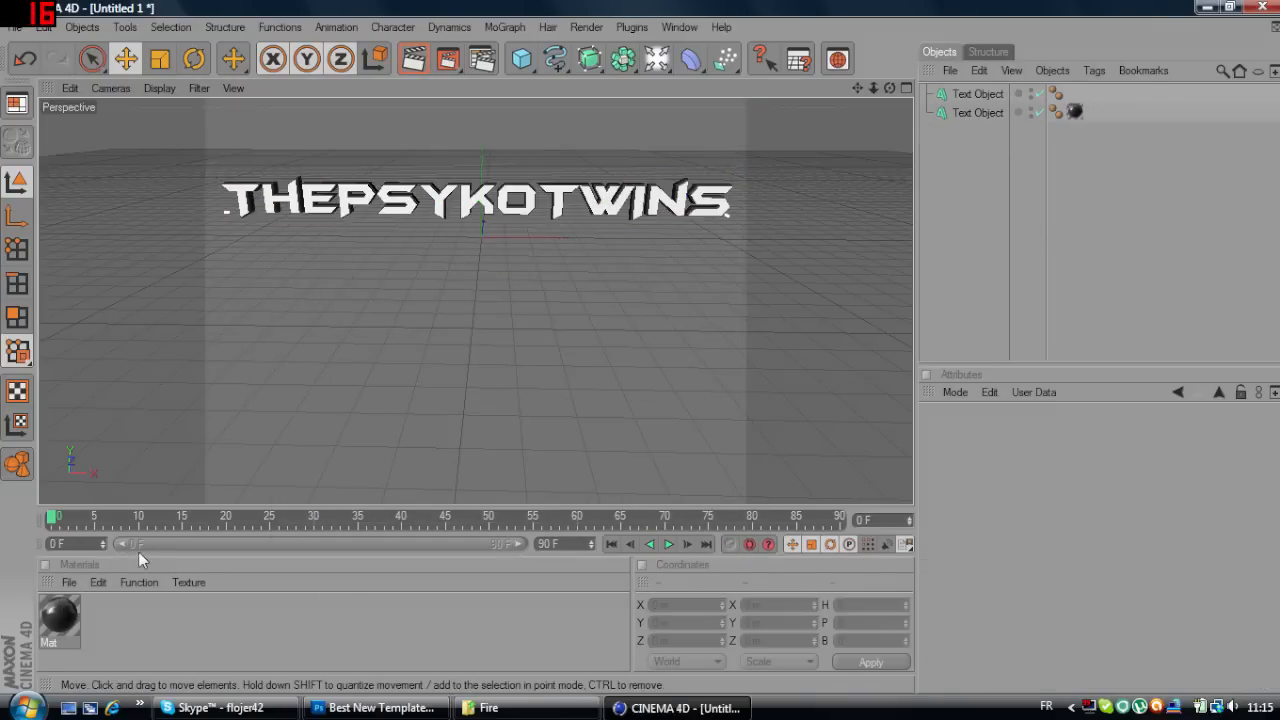
# Create another material and set its color to medium gray, RGB 150, 150, 150.
pyautogui.doubleClick(143, 632)
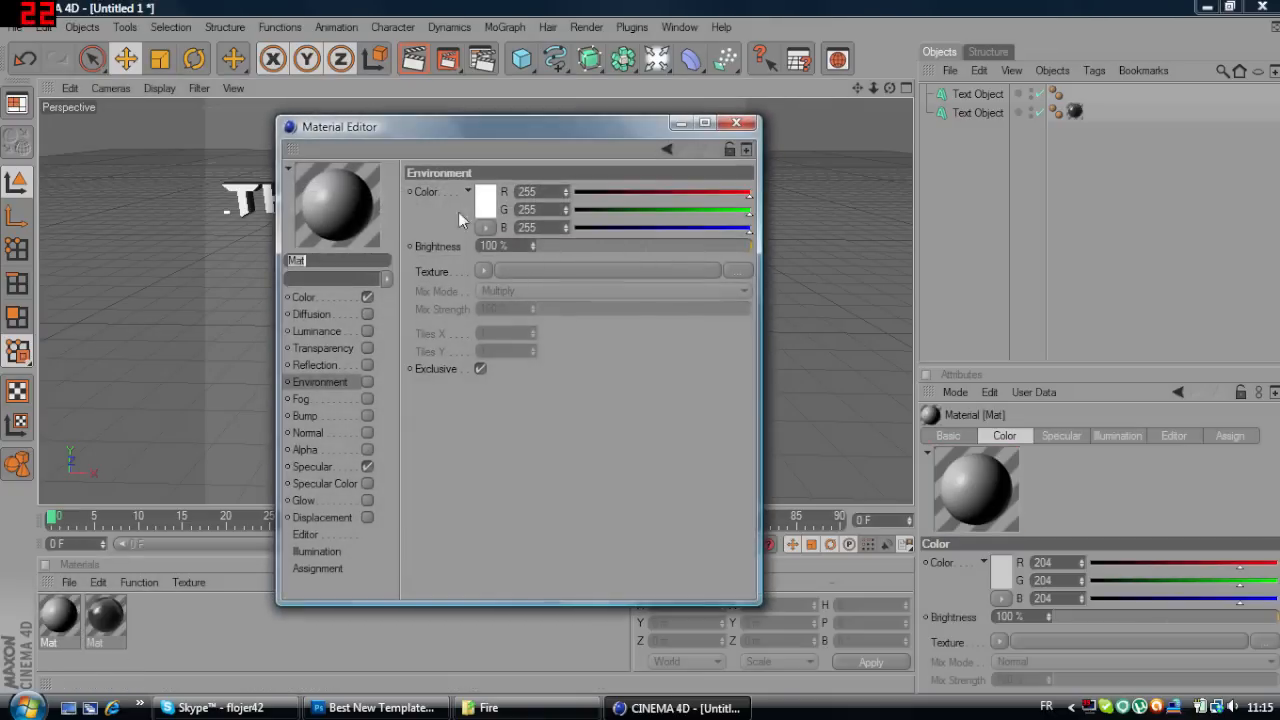
pyautogui.click(336, 296)
pyautogui.click(487, 200)
pyautogui.moveTo(491, 206); pyautogui.dragTo(310, 188)
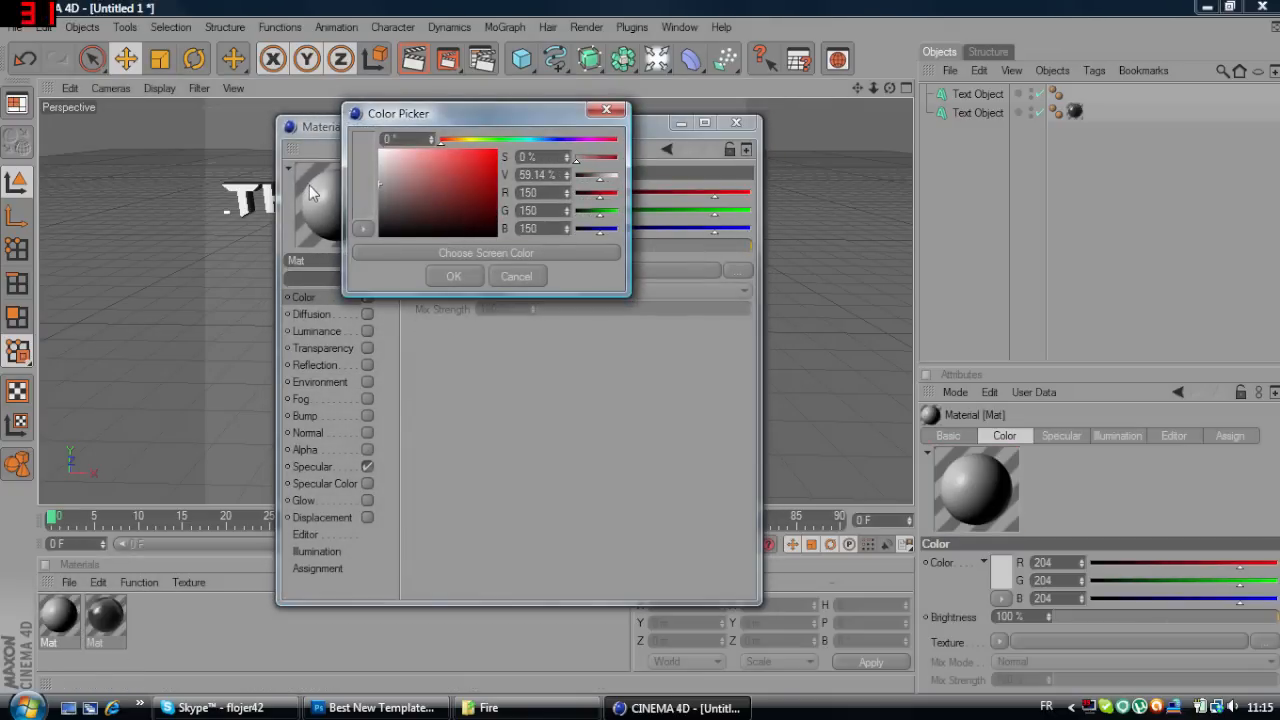
pyautogui.click(447, 276)
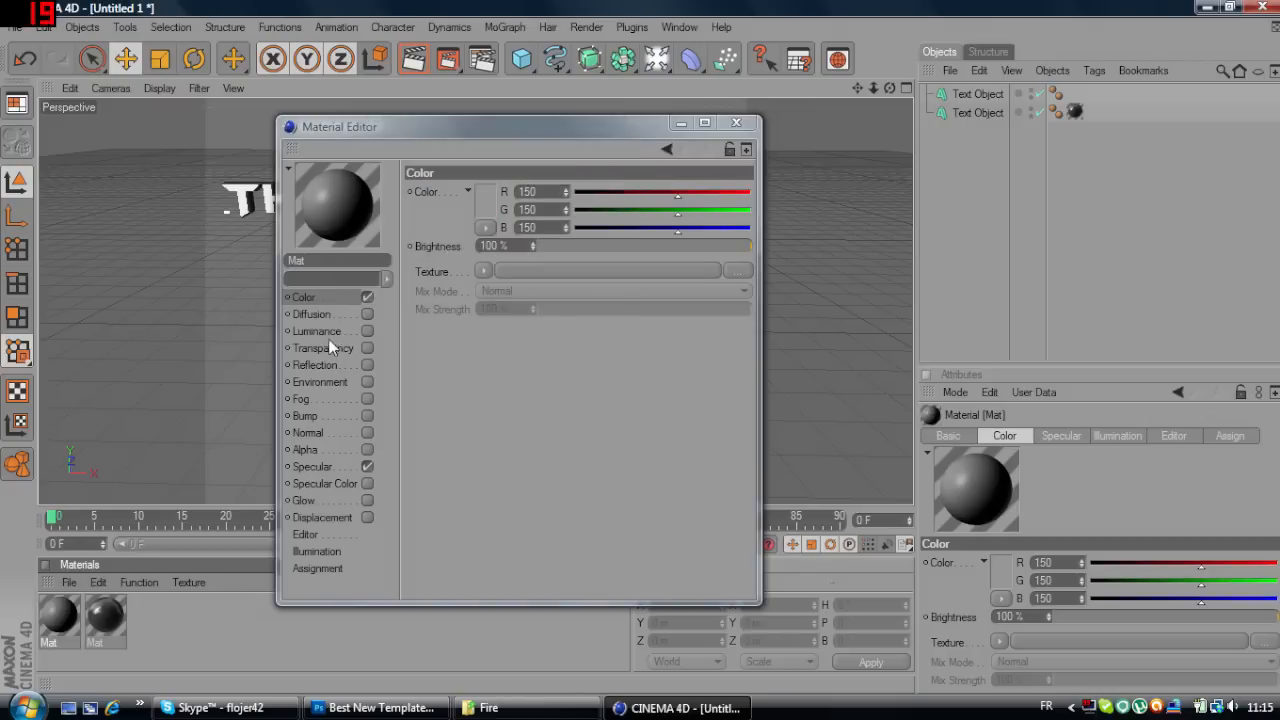
# Enable the medium gray material's reflection with 14% brightness and a Fresnel texture.
pyautogui.click(316, 368)
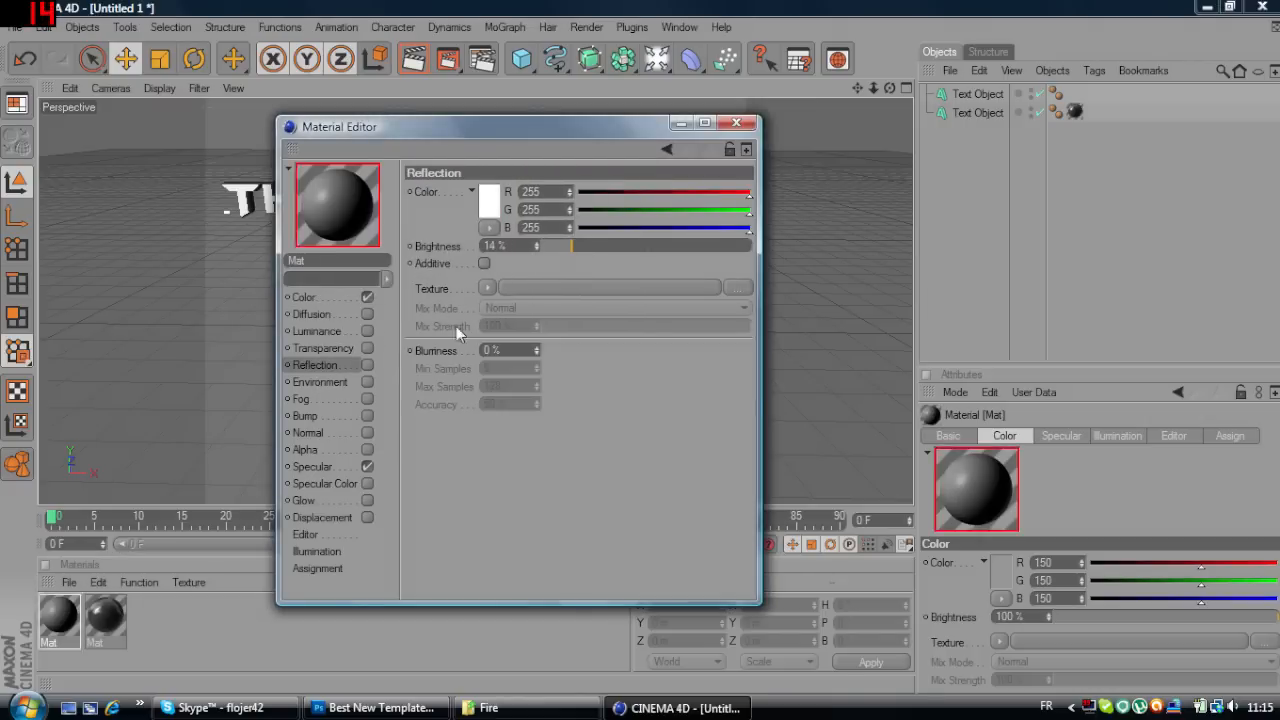
pyautogui.click(367, 365)
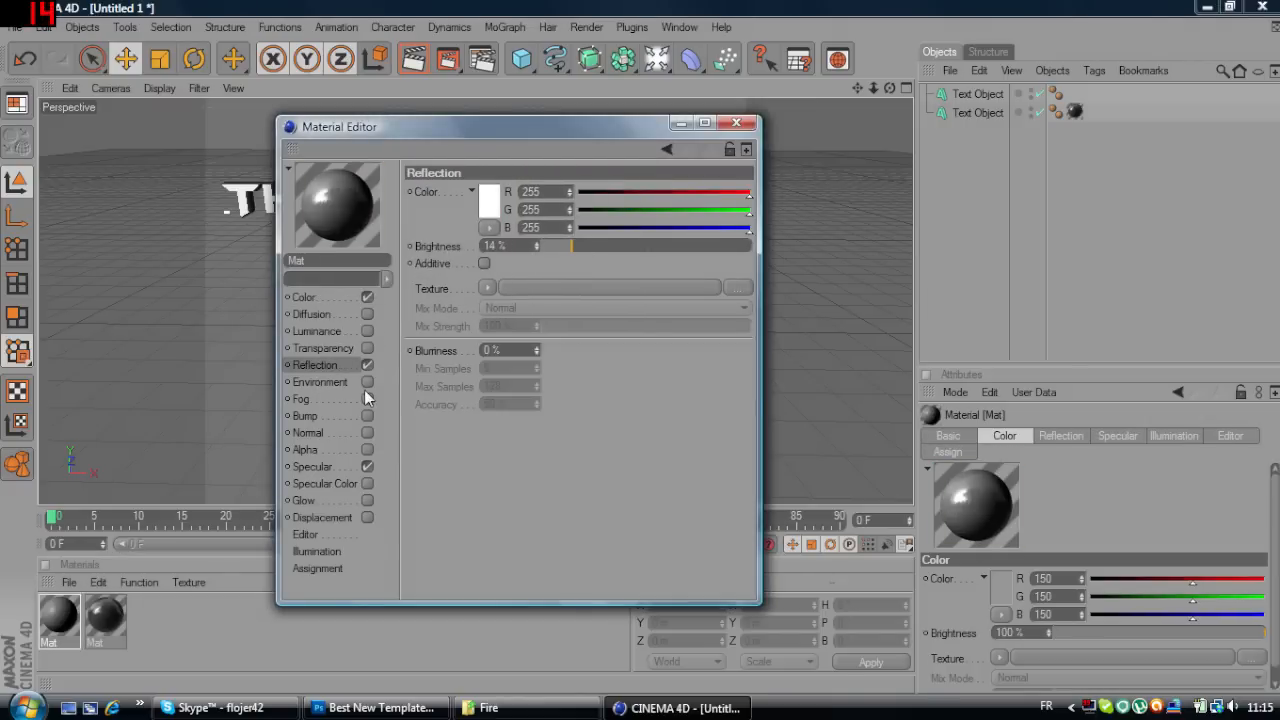
pyautogui.click(486, 287)
pyautogui.click(505, 474)
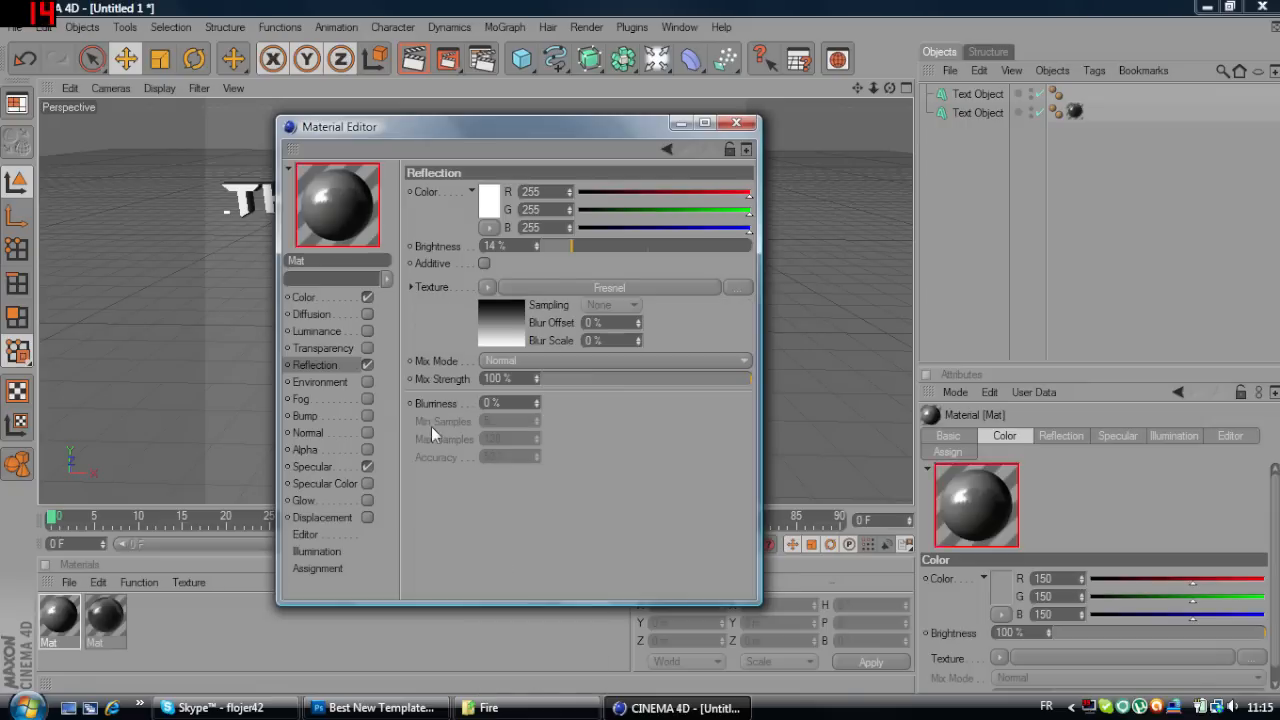
# Enable the medium gray material's environment at a low brightness and apply the material to the first Text Object in the object list.
pyautogui.click(367, 382)
pyautogui.click(585, 246)
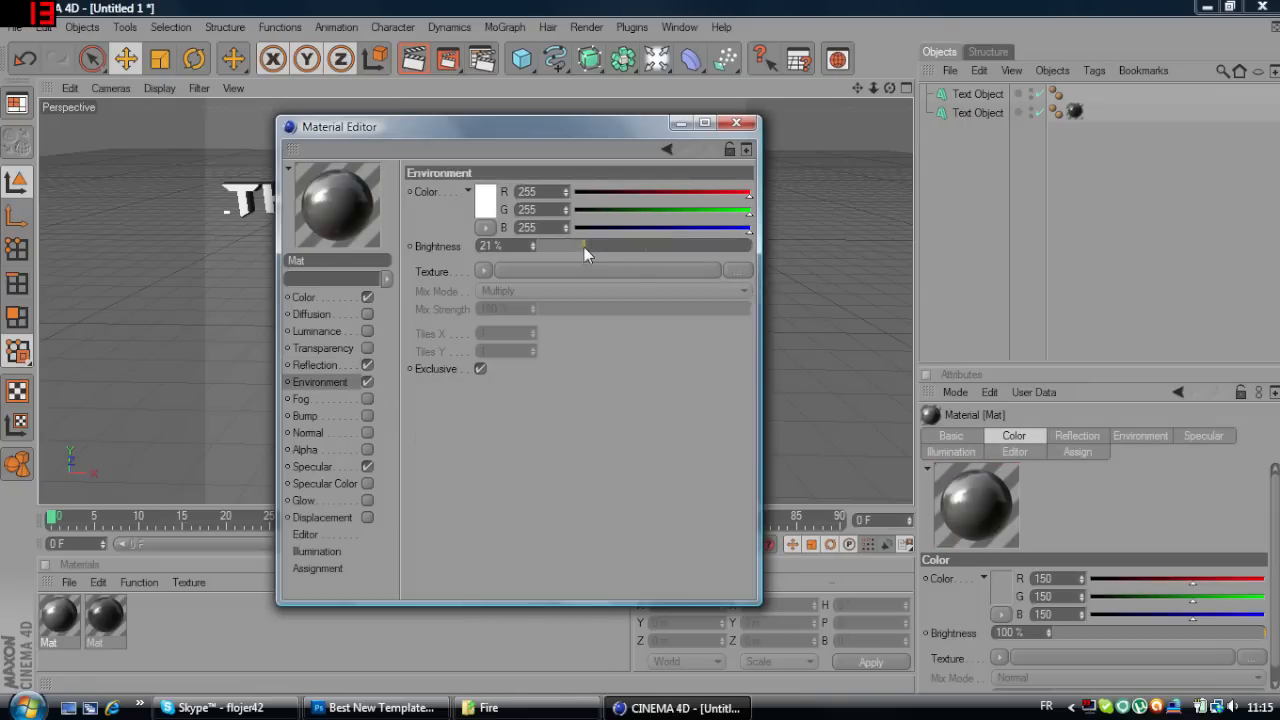
pyautogui.click(567, 249)
pyautogui.moveTo(931, 249); pyautogui.dragTo(1062, 94)
# Render a preview of the active perspective view to check both text materials, and return to the normal view.
pyautogui.click(494, 326)
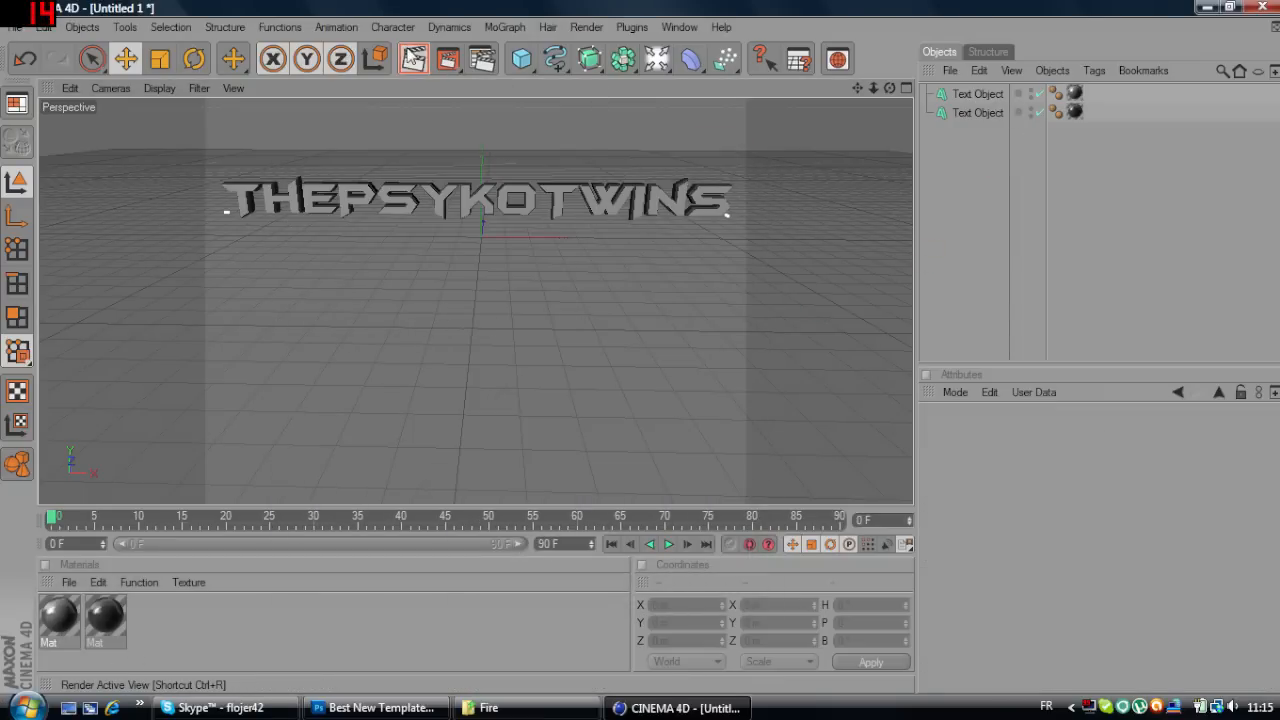
pyautogui.click(413, 59)
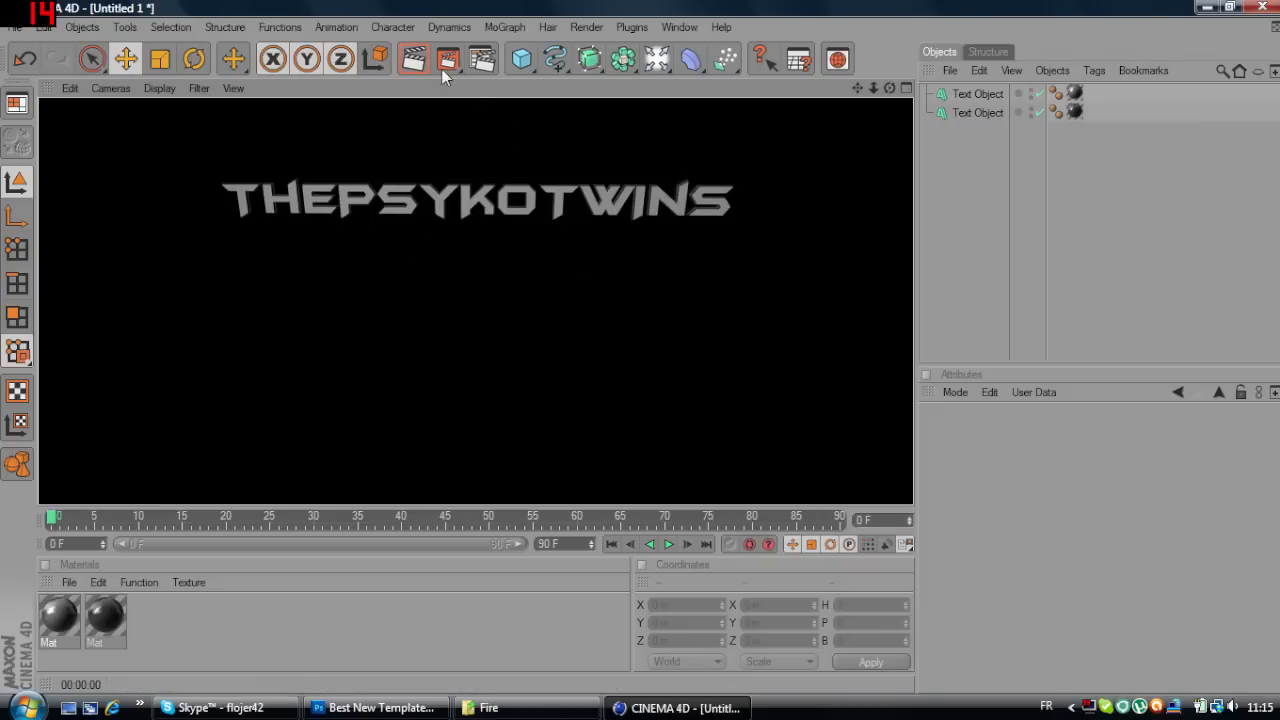
pyautogui.click(442, 149)
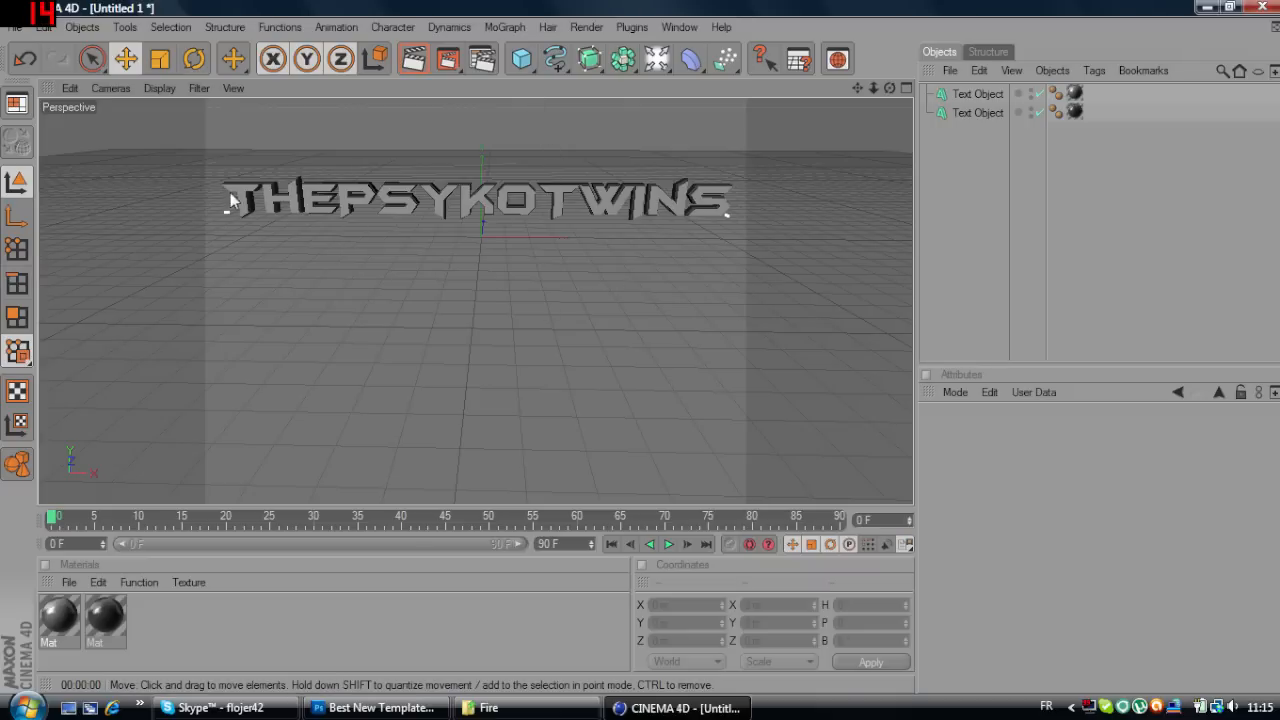
# Set the render output to the HDV/HDTV 720 29.97 film/video preset.
pyautogui.click(477, 68)
pyautogui.click(171, 69)
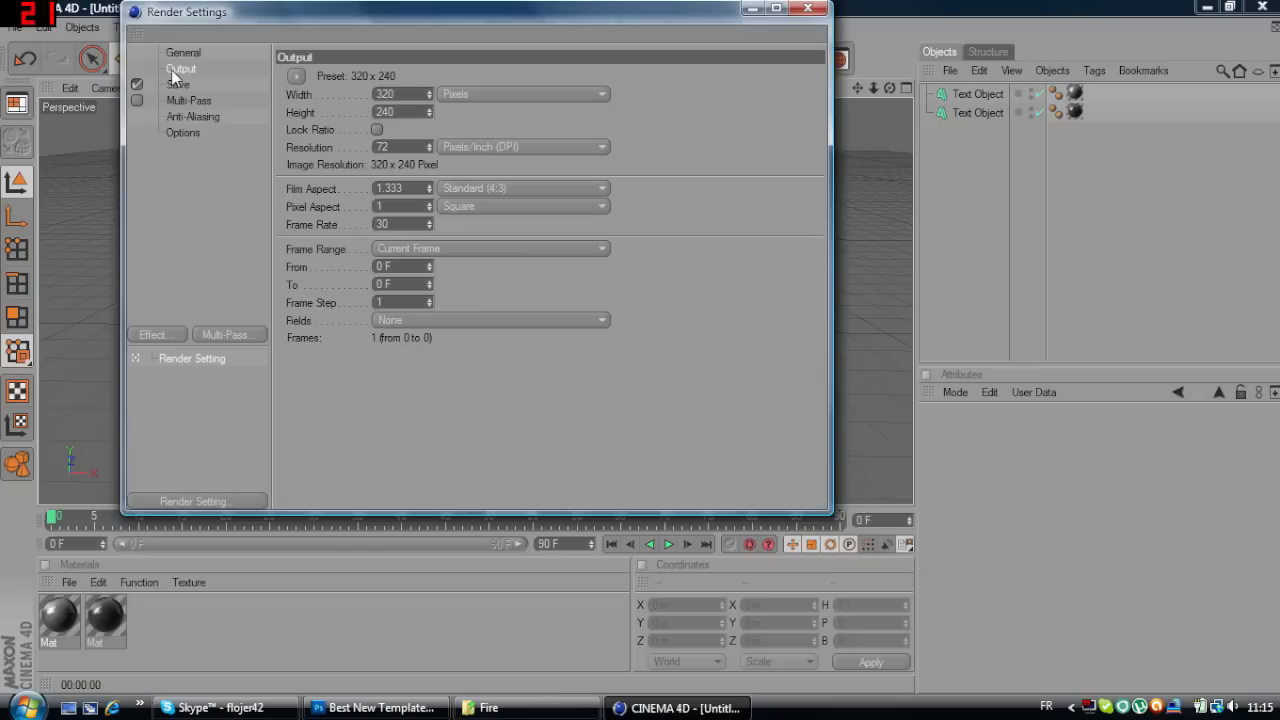
pyautogui.click(296, 77)
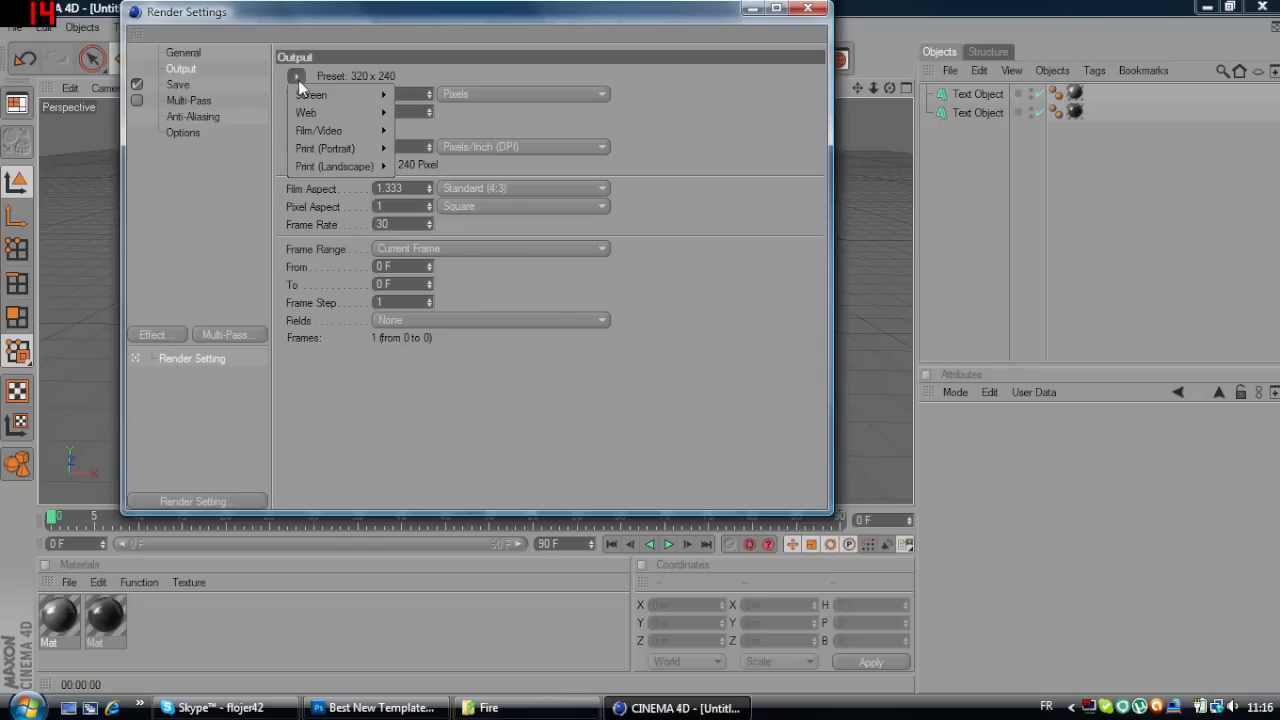
pyautogui.moveTo(318, 132)
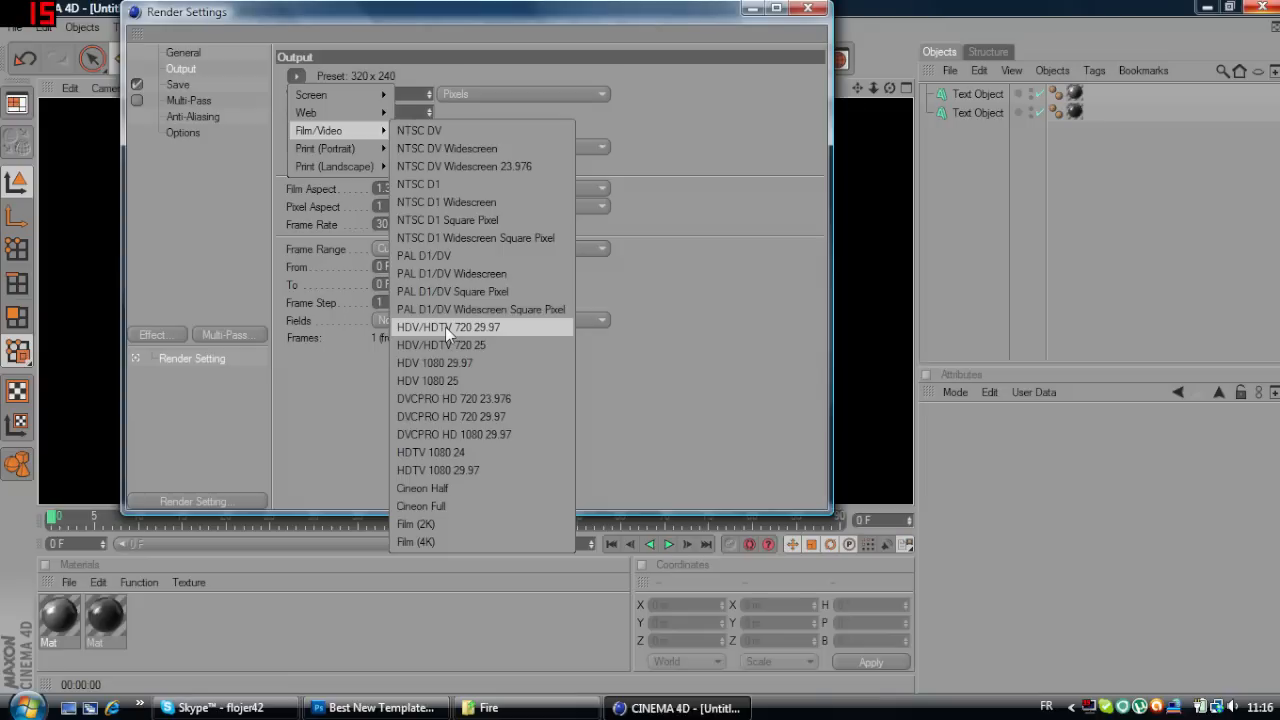
pyautogui.click(445, 327)
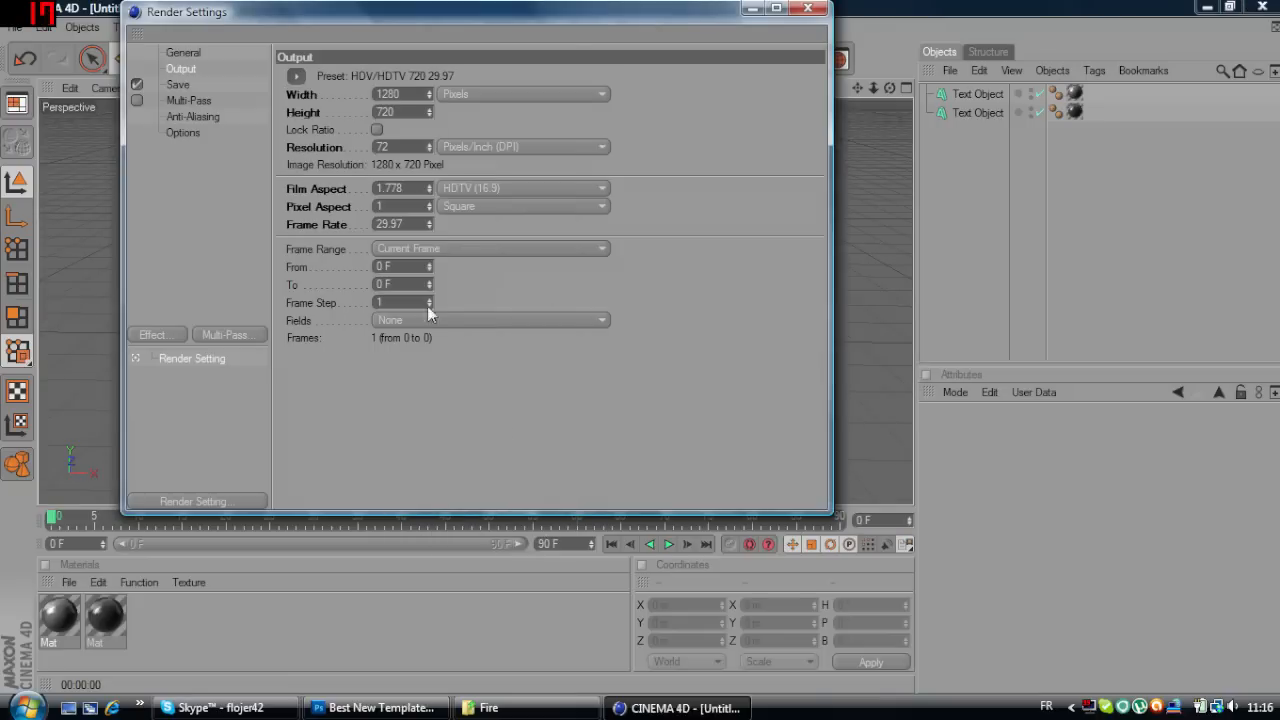
# Enable the alpha channel for the saved render and set its save path to the file tuto in Documents.
pyautogui.click(184, 85)
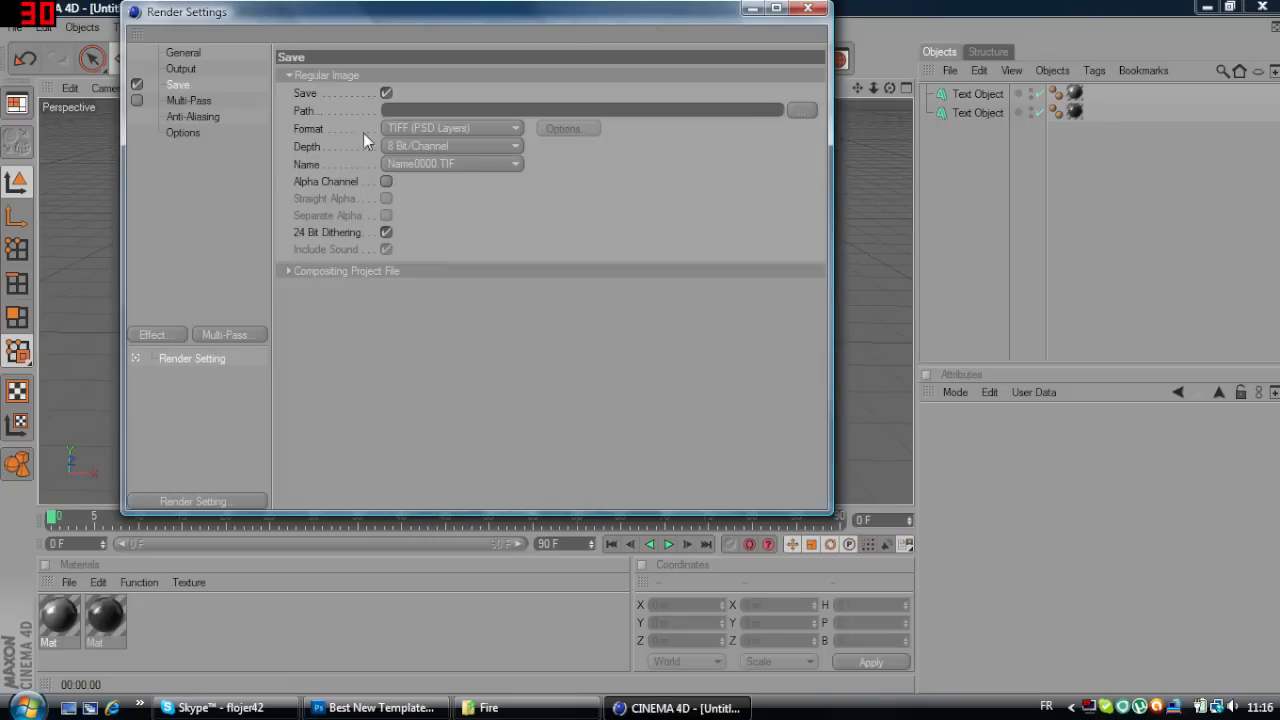
pyautogui.click(386, 182)
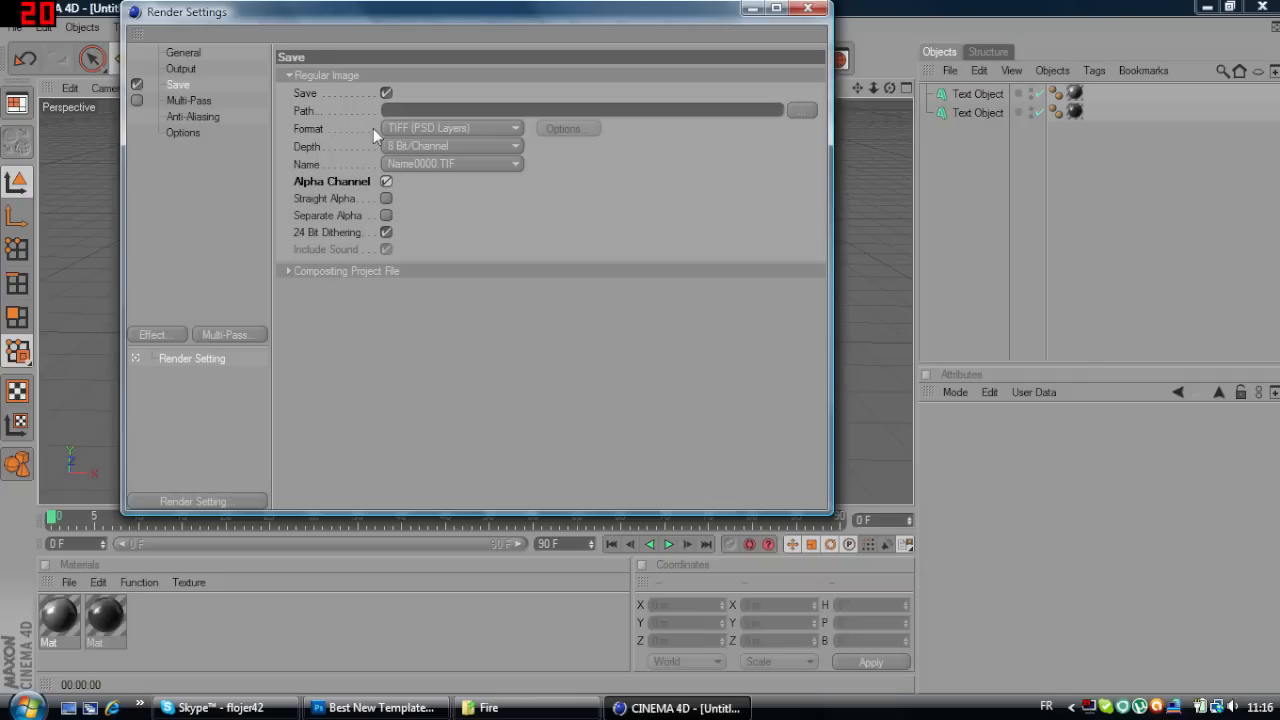
pyautogui.click(800, 112)
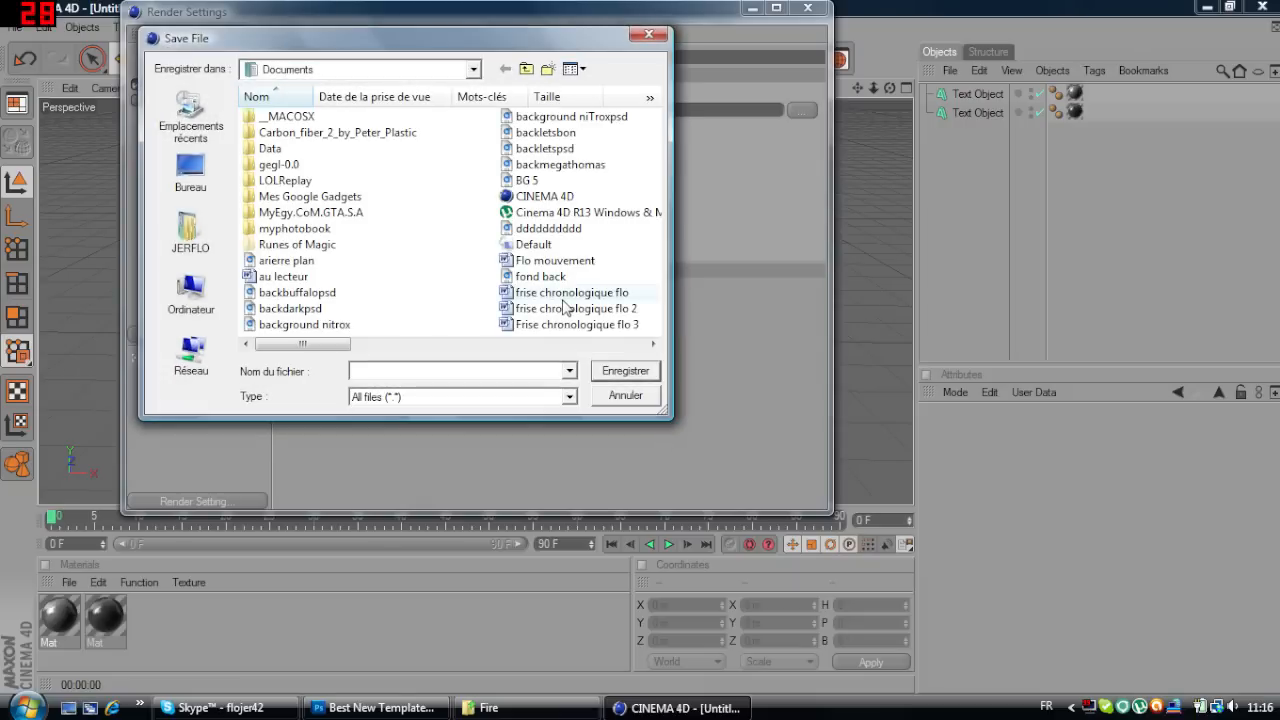
pyautogui.write('tuto')
pyautogui.click(625, 376)
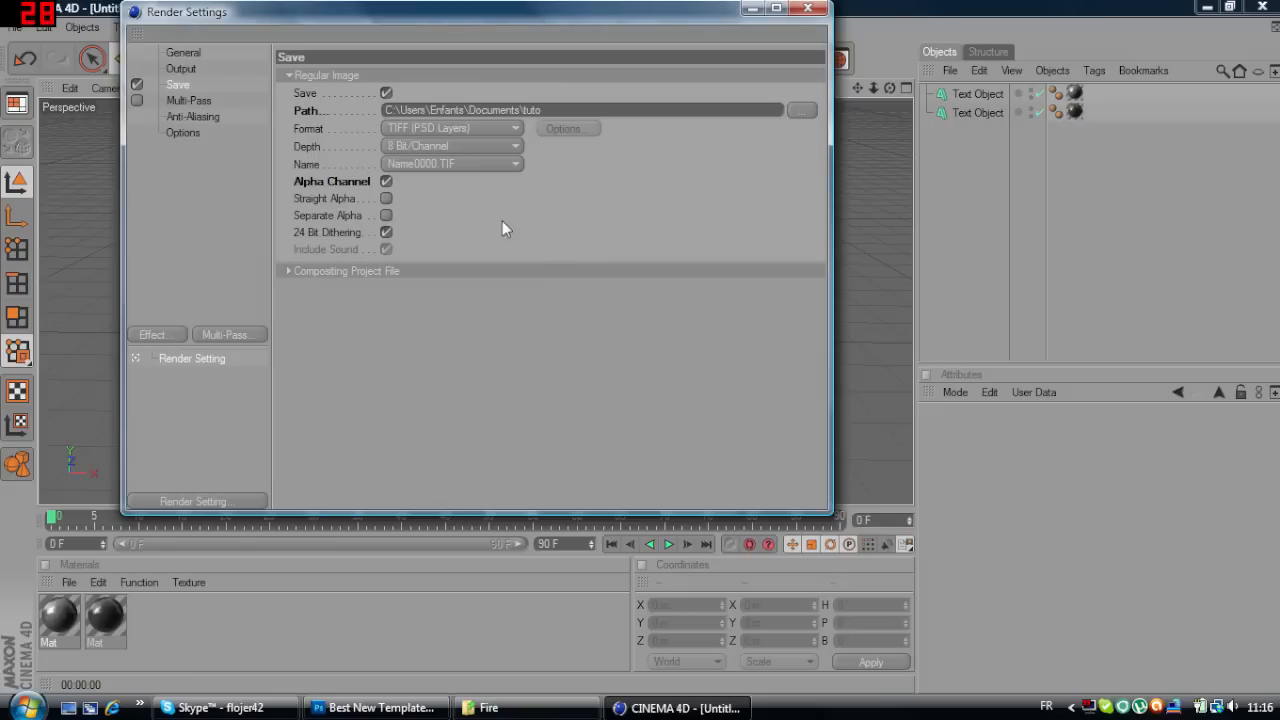
pyautogui.click(809, 10)
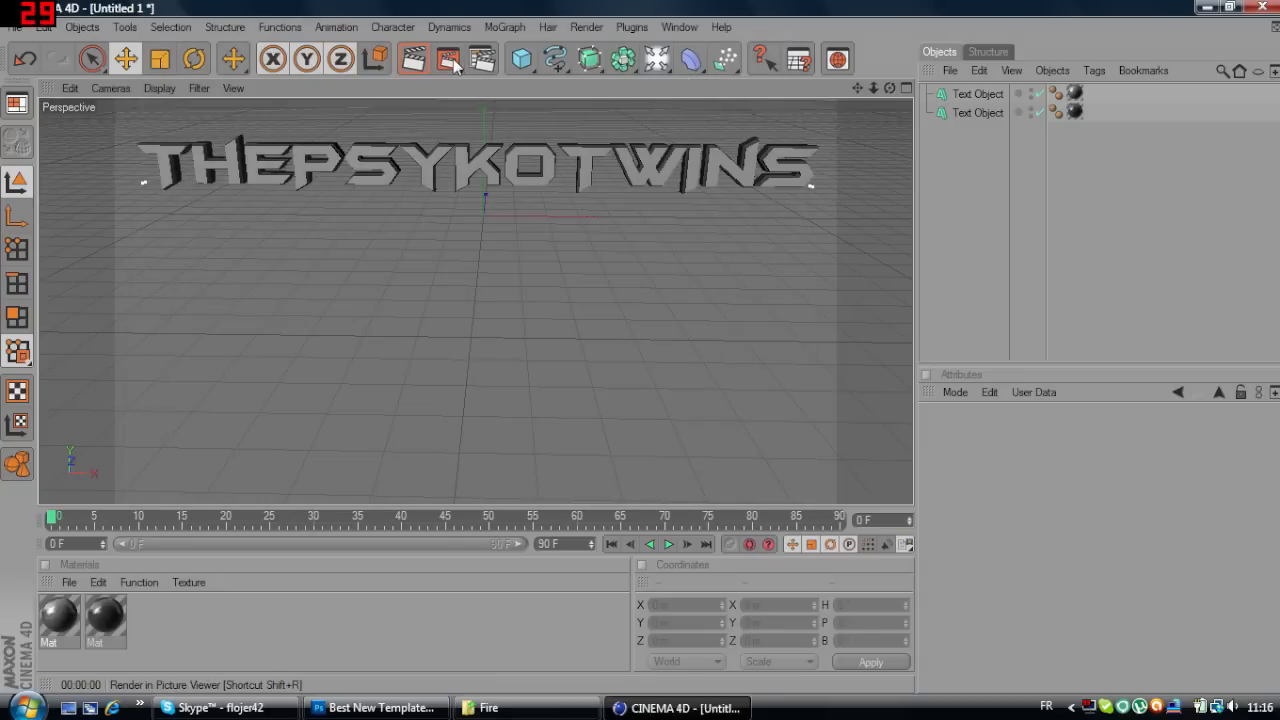
# Render the 3D text to the picture viewer, view the whole image and close the viewer.
pyautogui.click(448, 60)
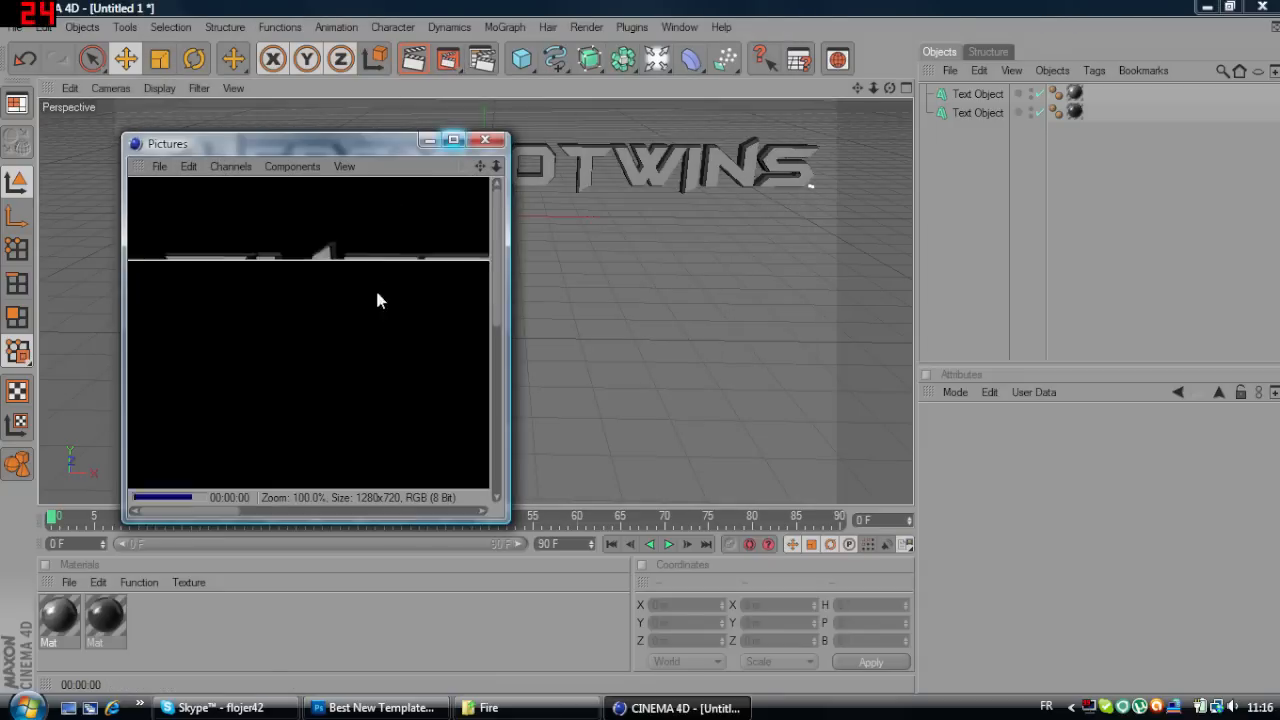
pyautogui.scroll(-6, 365, 298)
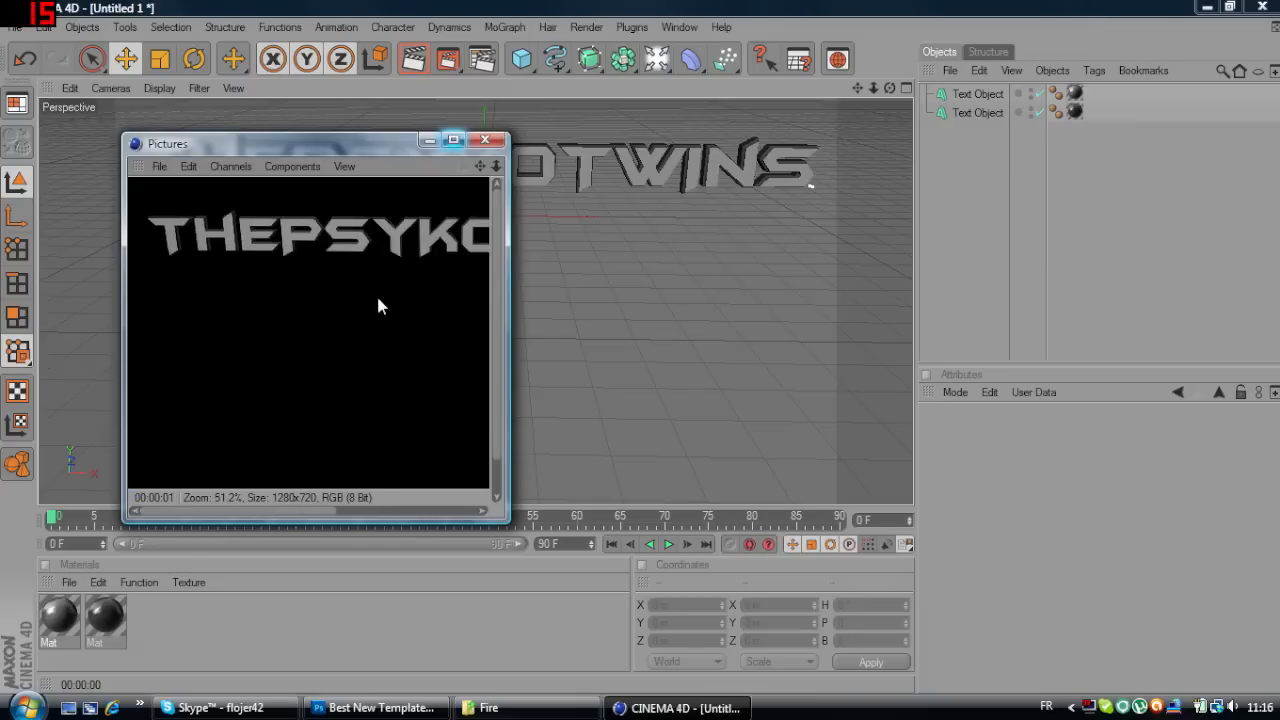
pyautogui.scroll(-3, 380, 307)
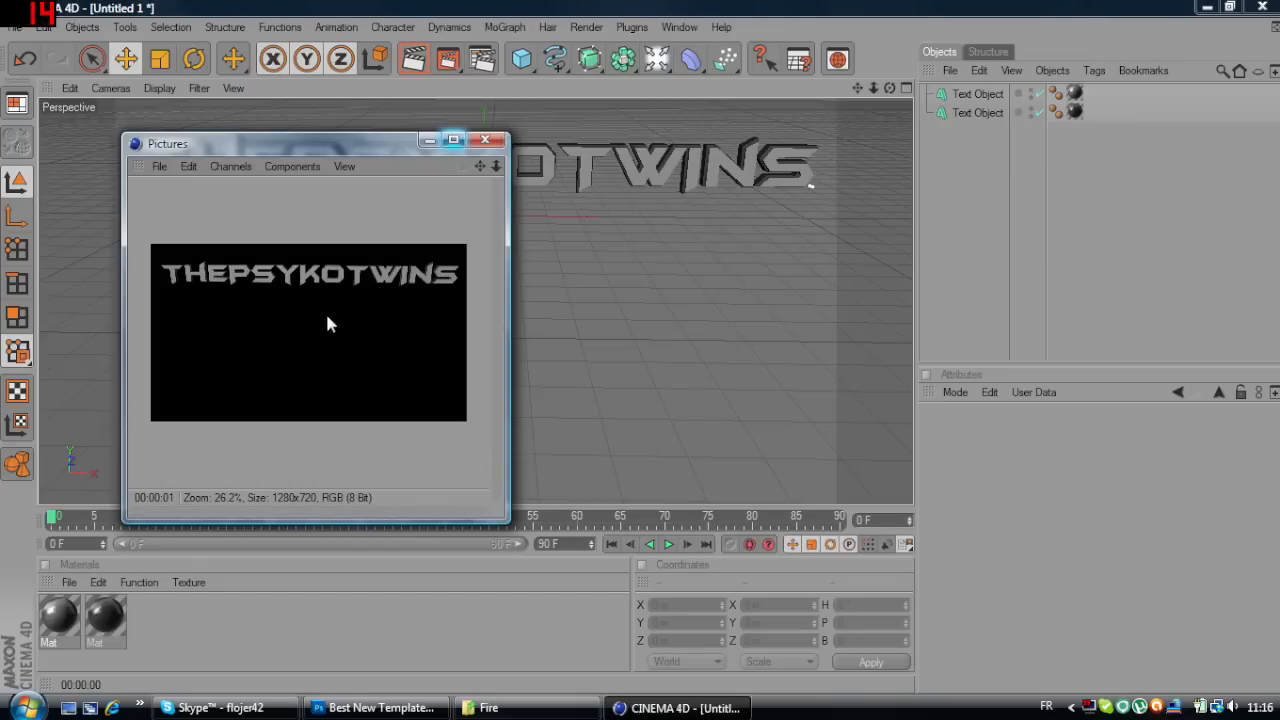
pyautogui.click(485, 139)
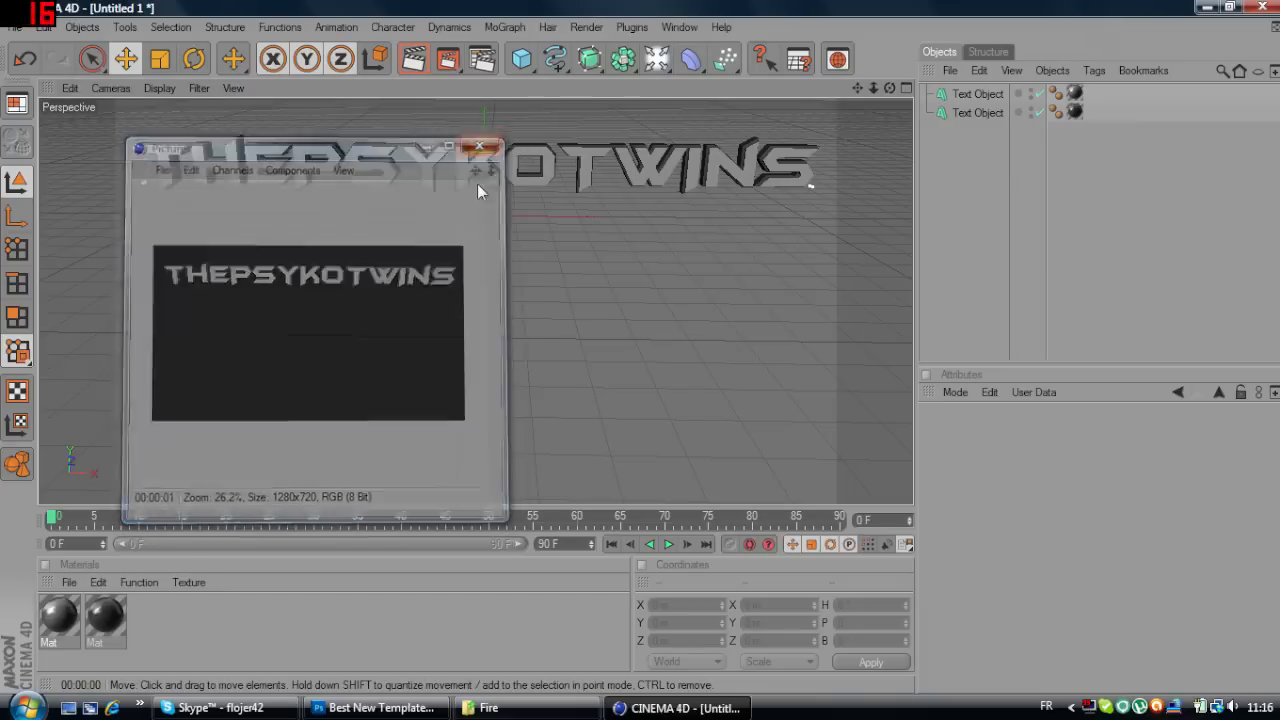
# Switch to Windows Explorer and open the Documents folder containing the rendered file.
pyautogui.click(489, 708)
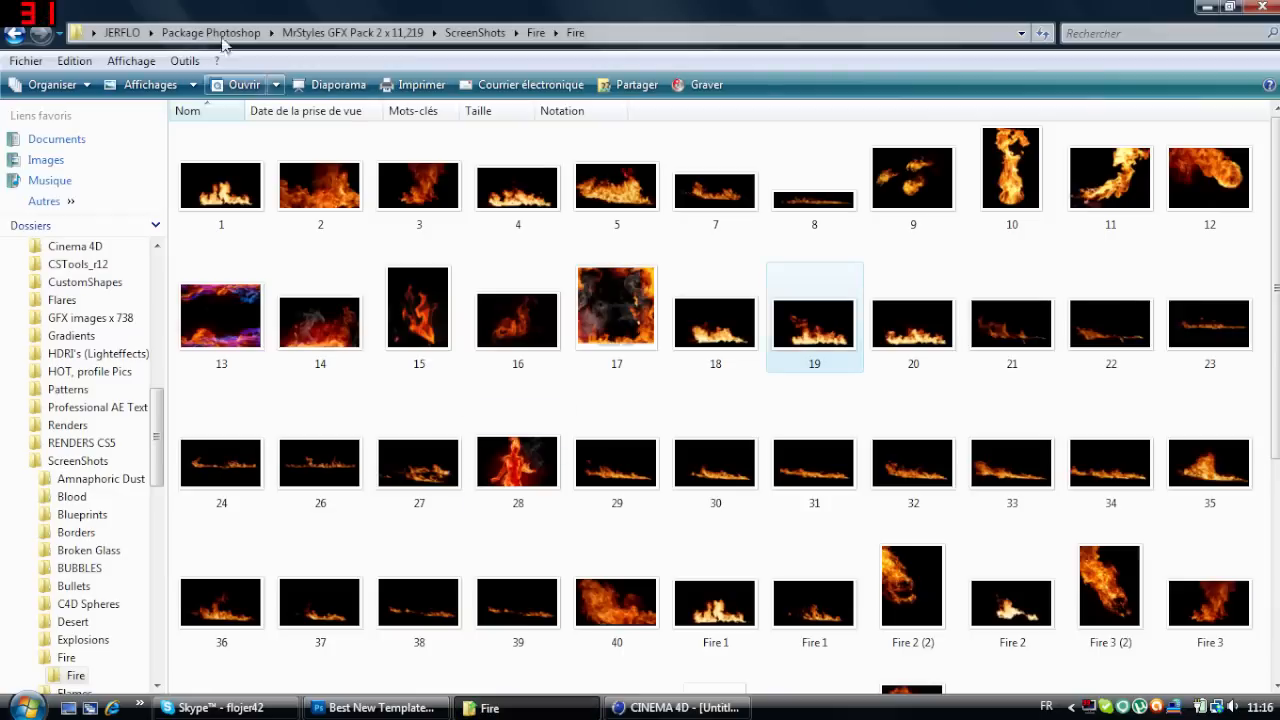
pyautogui.click(10, 36)
pyautogui.click(9, 37)
pyautogui.click(10, 36)
pyautogui.click(10, 36)
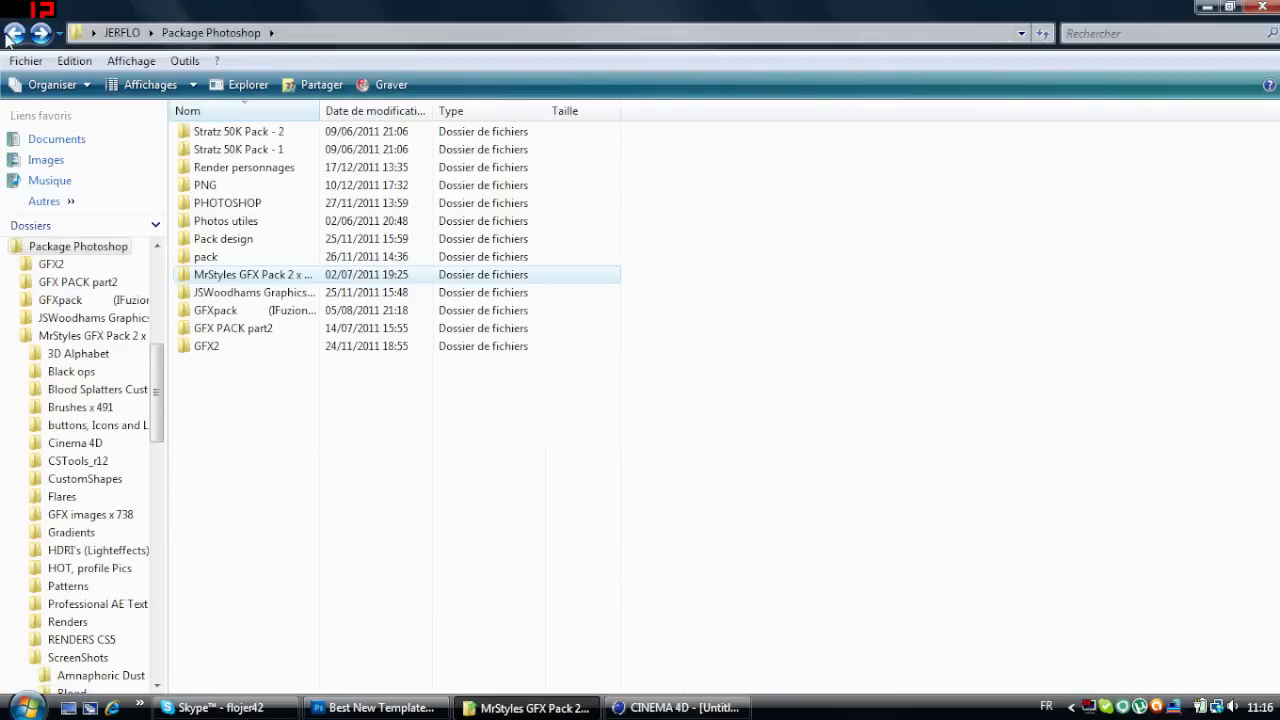
pyautogui.click(10, 36)
pyautogui.doubleClick(612, 322)
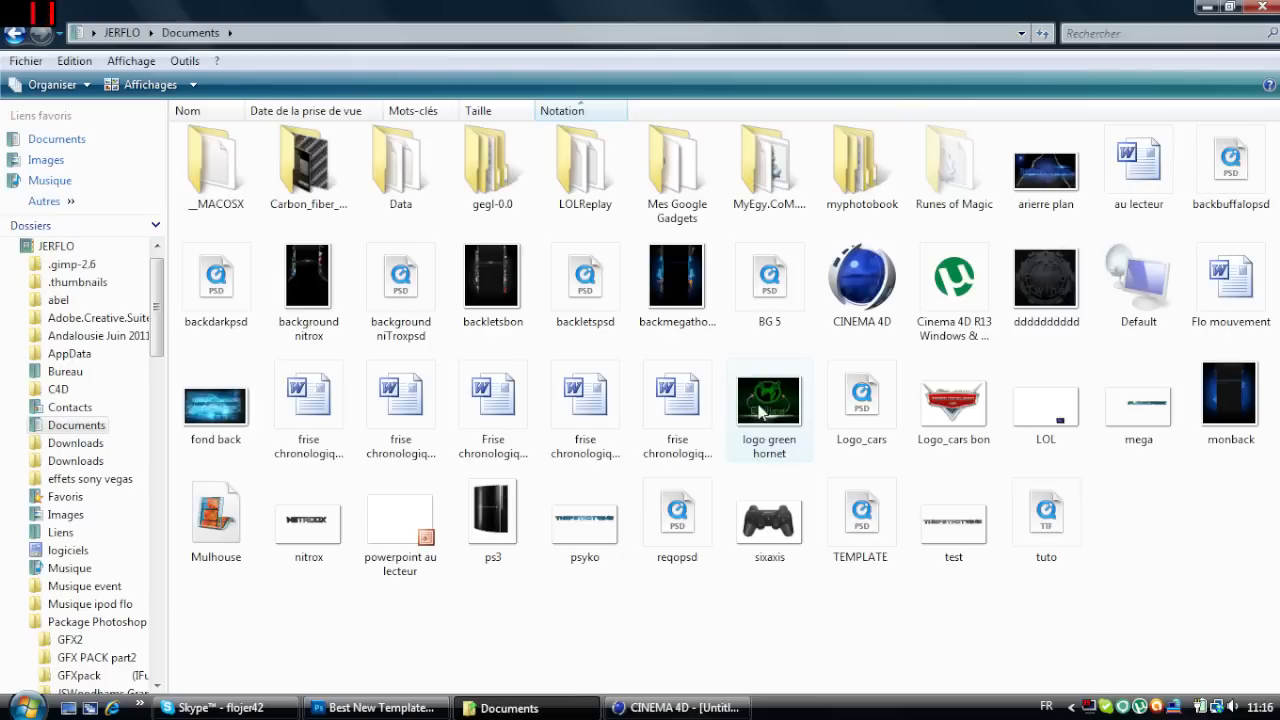
# Open the rendered tuto TIFF file from Documents as its own document in Photoshop.
pyautogui.moveTo(1043, 527); pyautogui.dragTo(470, 490)
pyautogui.moveTo(516, 375); pyautogui.dragTo(539, 360)
pyautogui.moveTo(561, 461); pyautogui.dragTo(562, 489)
pyautogui.moveTo(708, 549); pyautogui.dragTo(1106, 603)
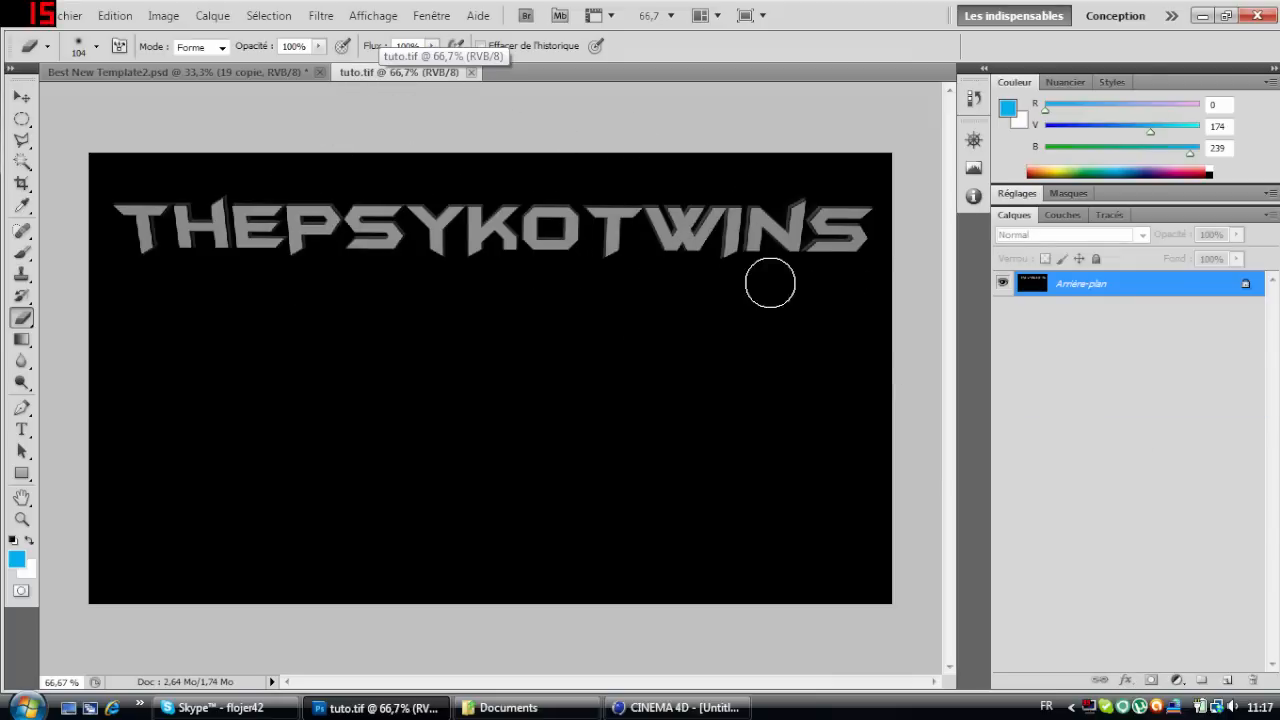
# Load the Alpha 1 channel of tuto.tif as a selection and bring the cut-out text into Best New Template2.psd.
pyautogui.click(1066, 215)
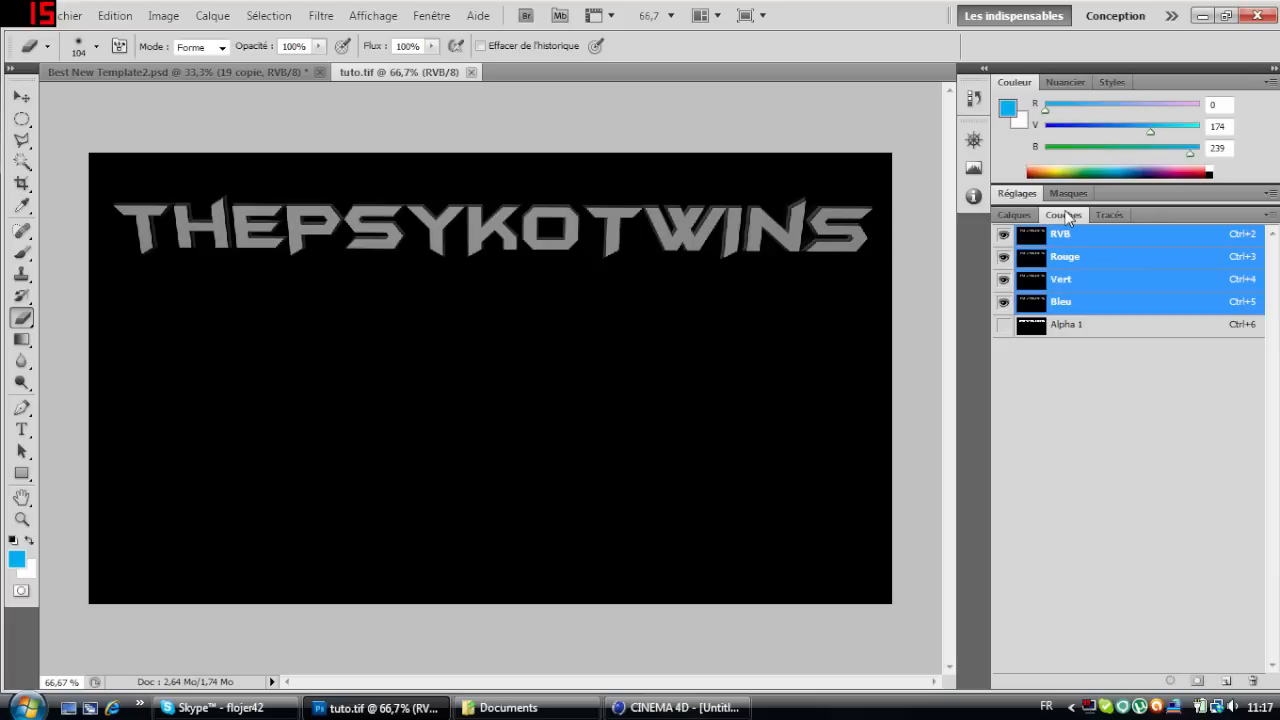
pyautogui.click(1014, 215)
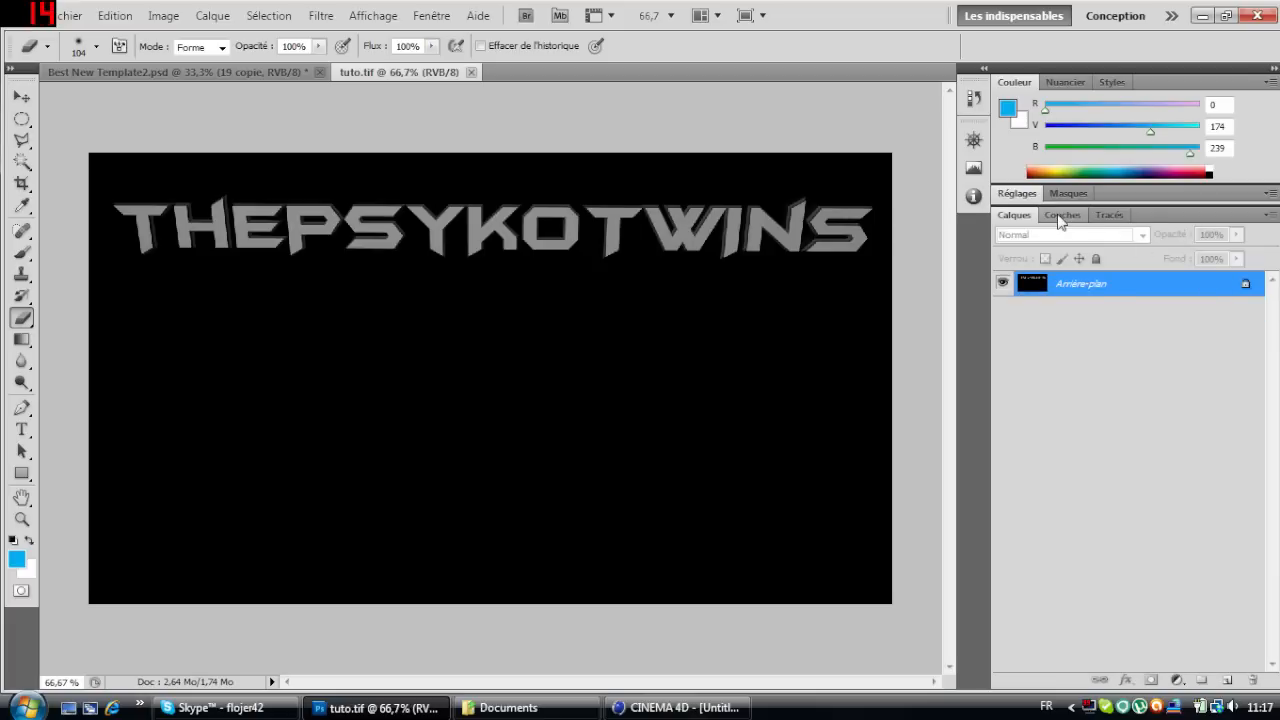
pyautogui.click(1062, 215)
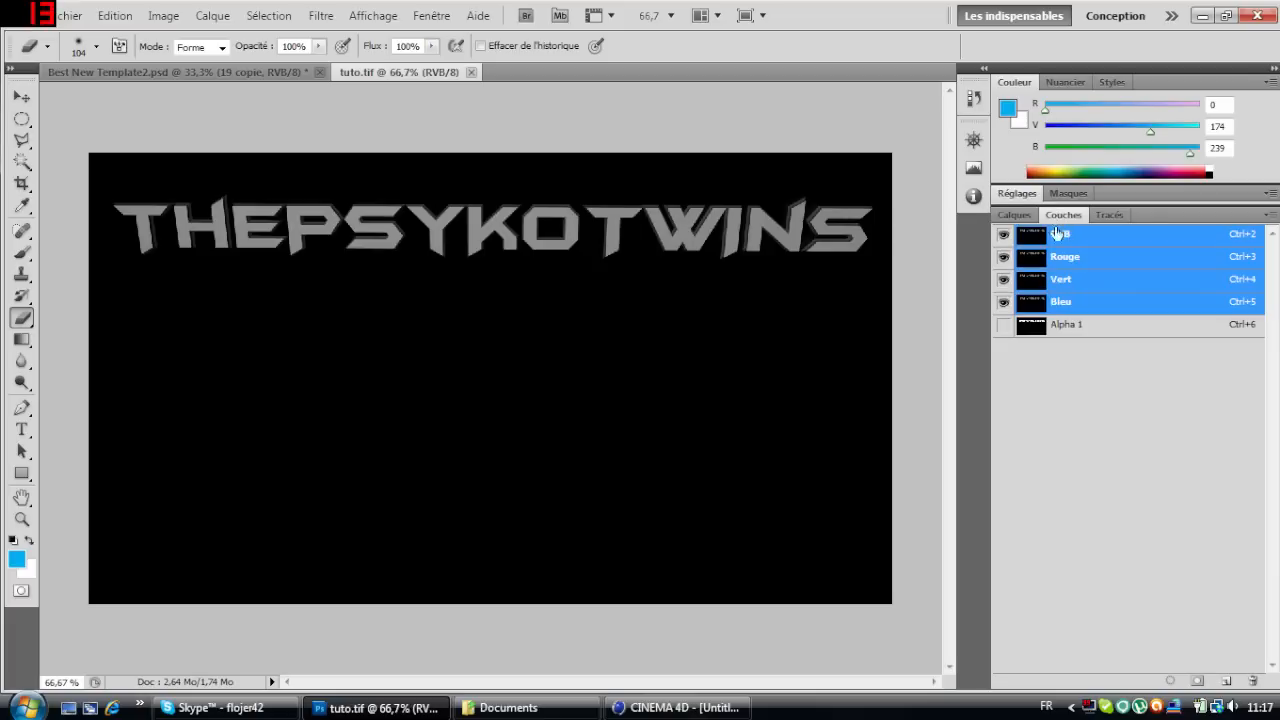
pyautogui.keyDown('ctrl'); pyautogui.click(1094, 332); pyautogui.keyUp('ctrl')
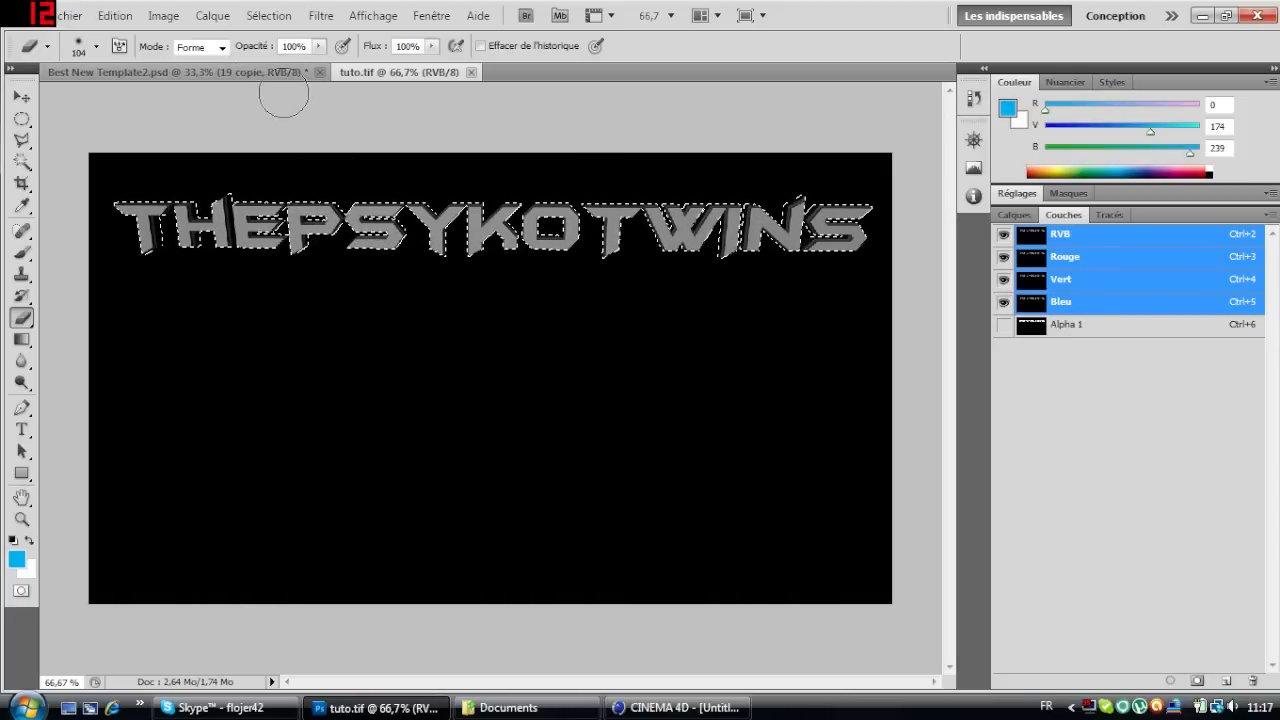
pyautogui.click(253, 74)
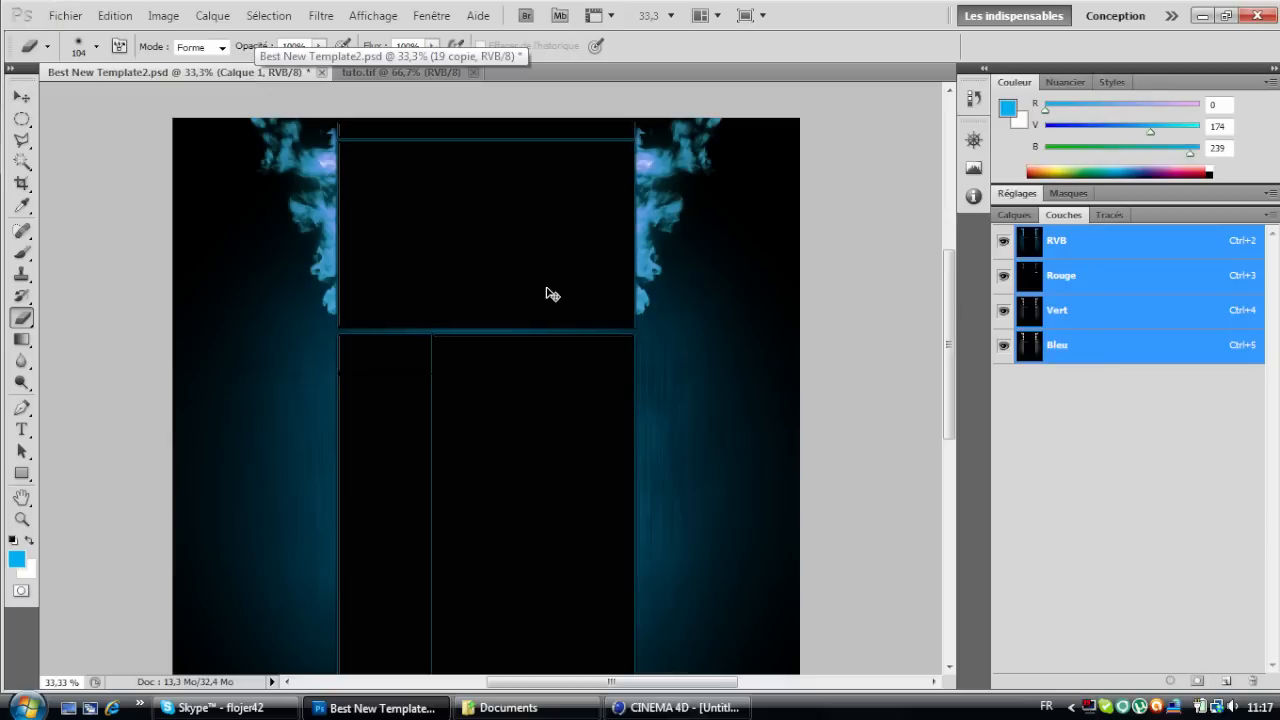
# Rotate the 3D text 90° counterclockwise and place it vertically along the outer left edge of the upper main module.
pyautogui.hotkey('ctrl', 't')
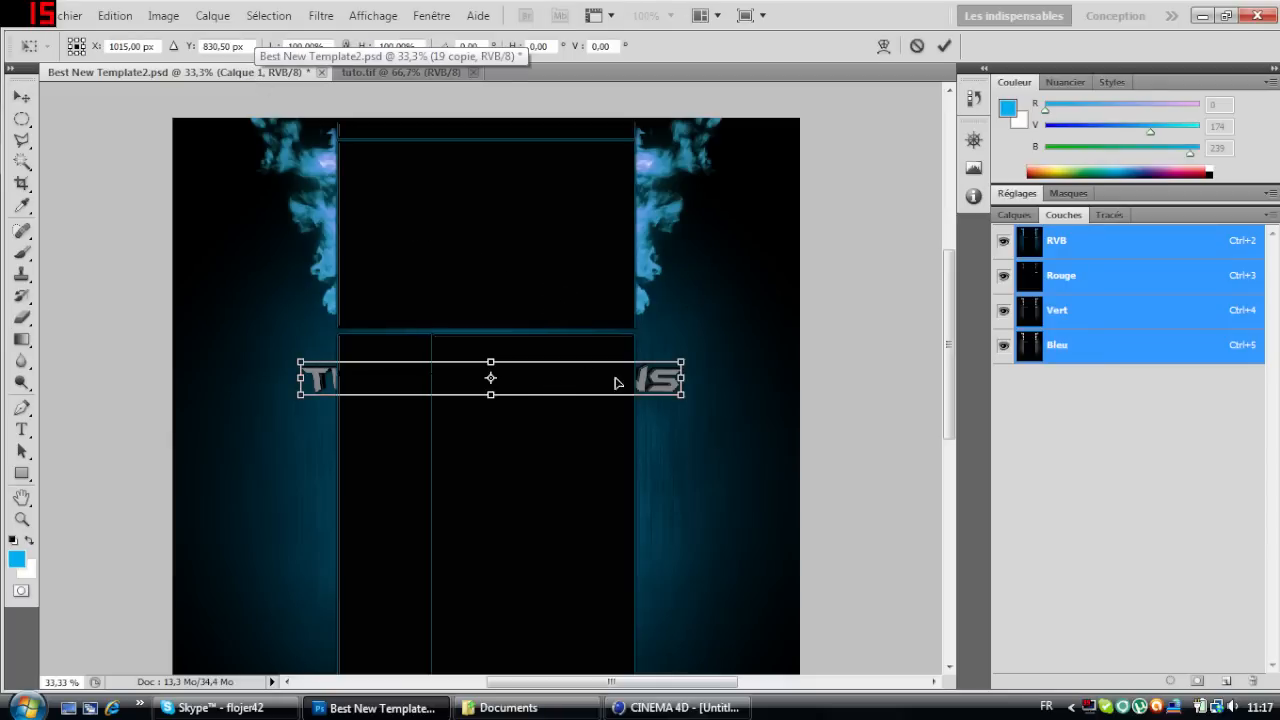
pyautogui.click(1014, 215)
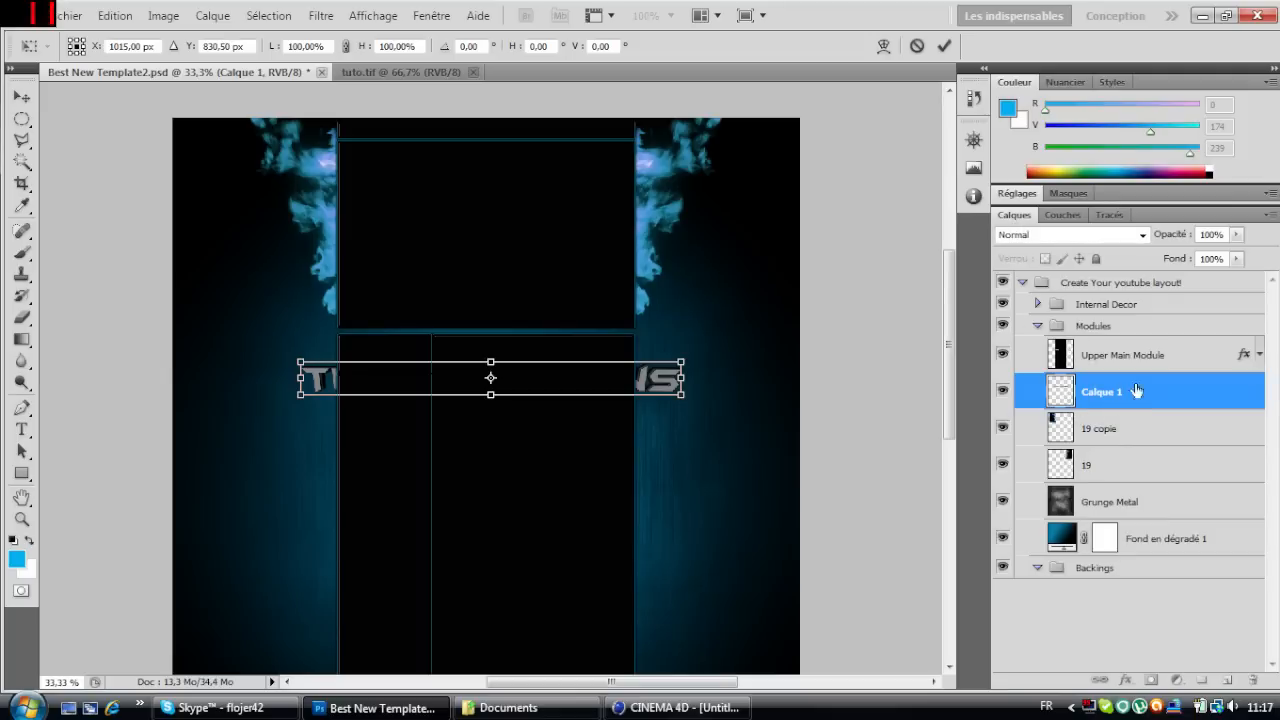
pyautogui.rightClick(547, 378)
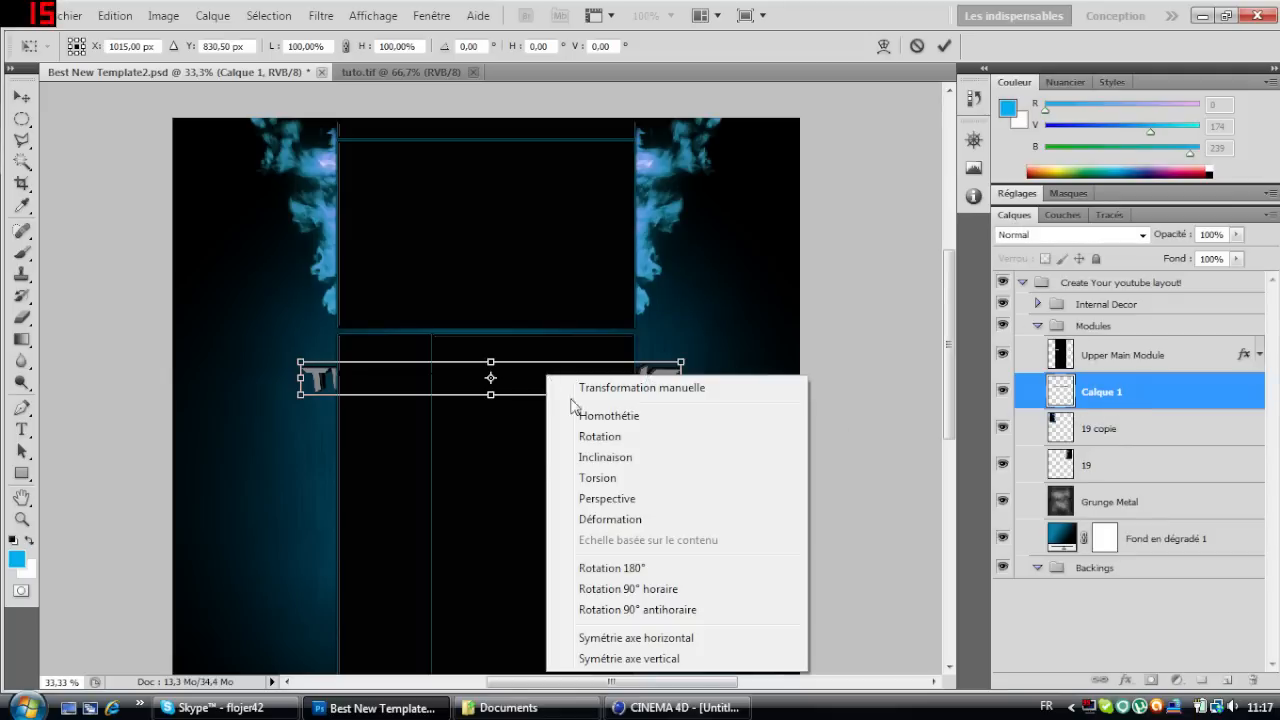
pyautogui.click(663, 609)
pyautogui.moveTo(491, 369); pyautogui.dragTo(322, 325)
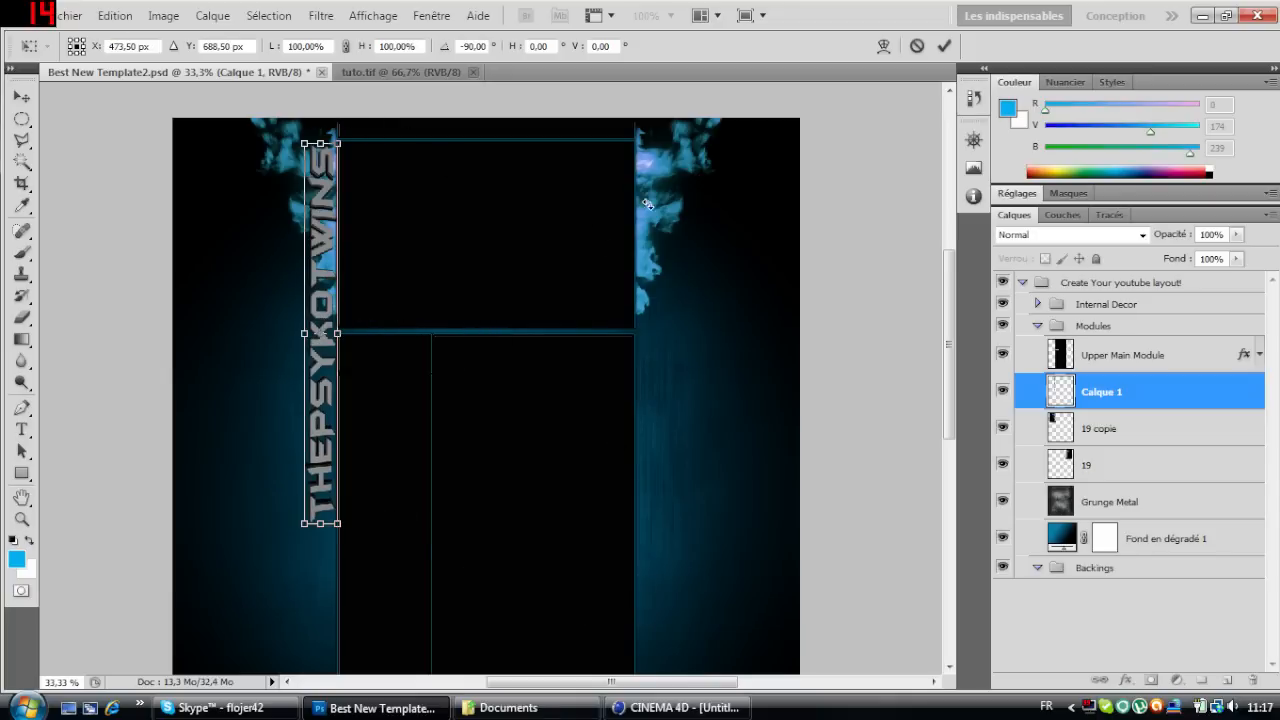
pyautogui.click(942, 47)
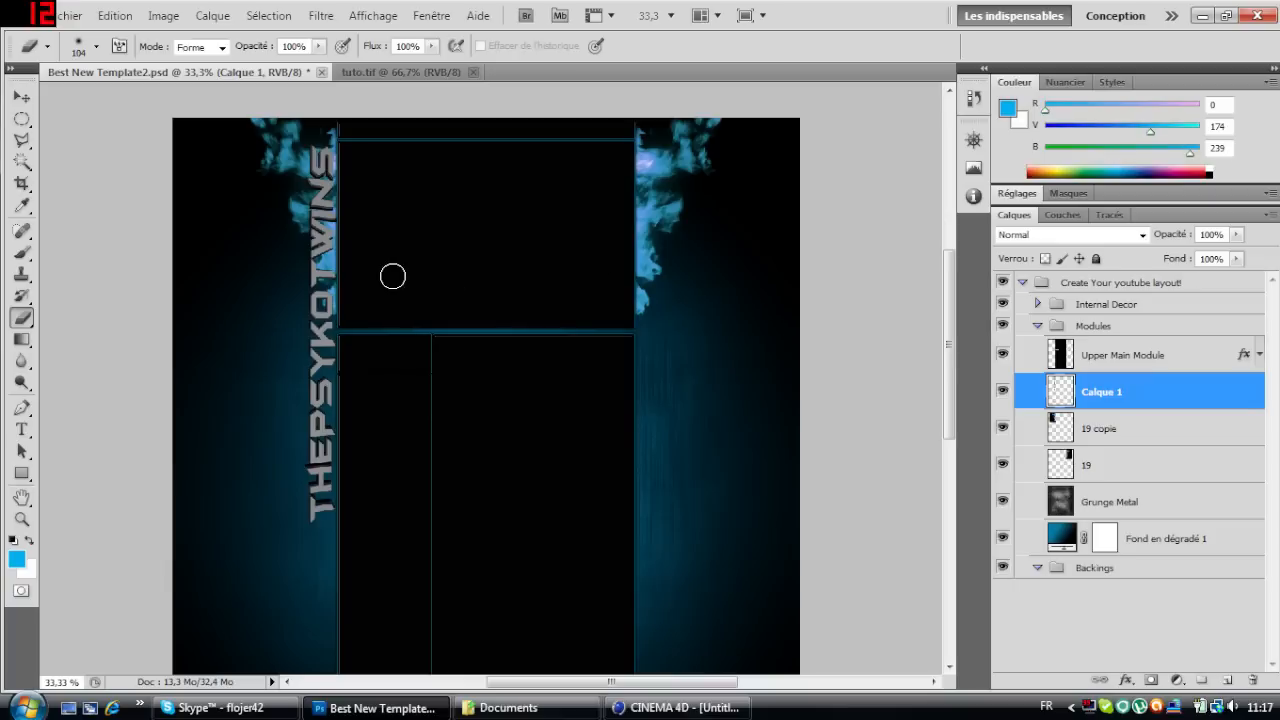
pyautogui.hotkey('ctrl', 't')
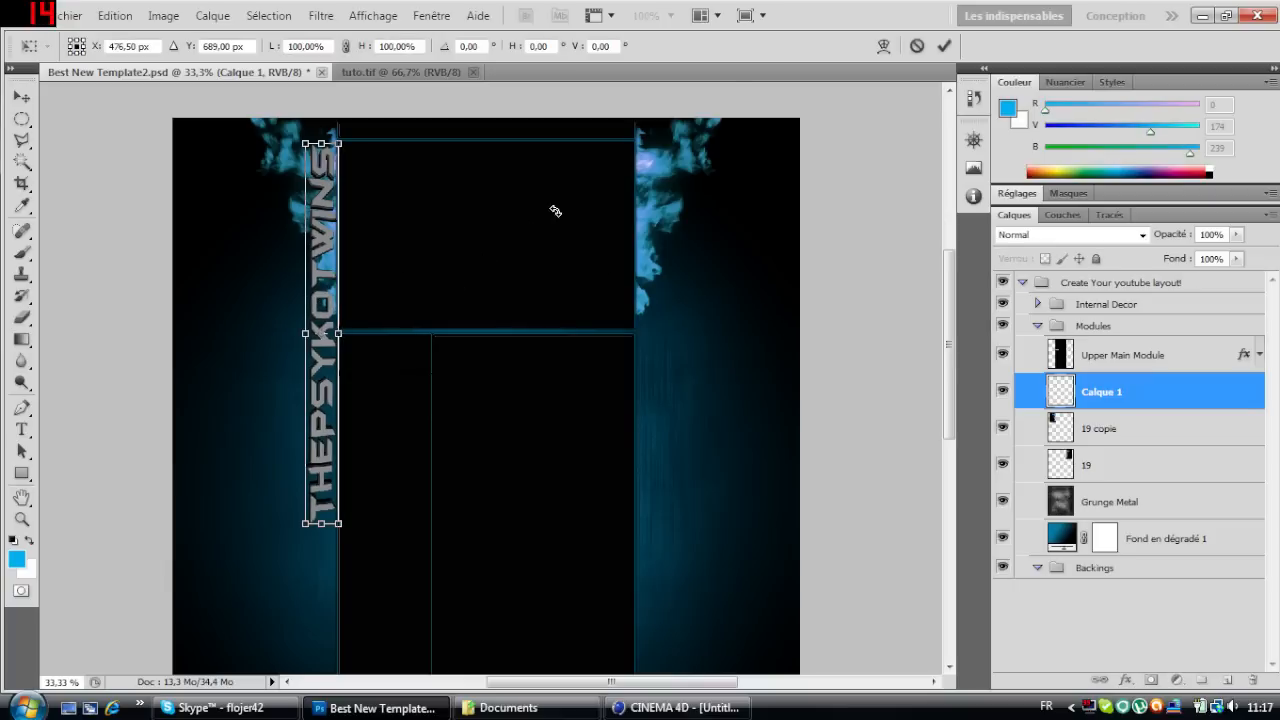
pyautogui.click(944, 46)
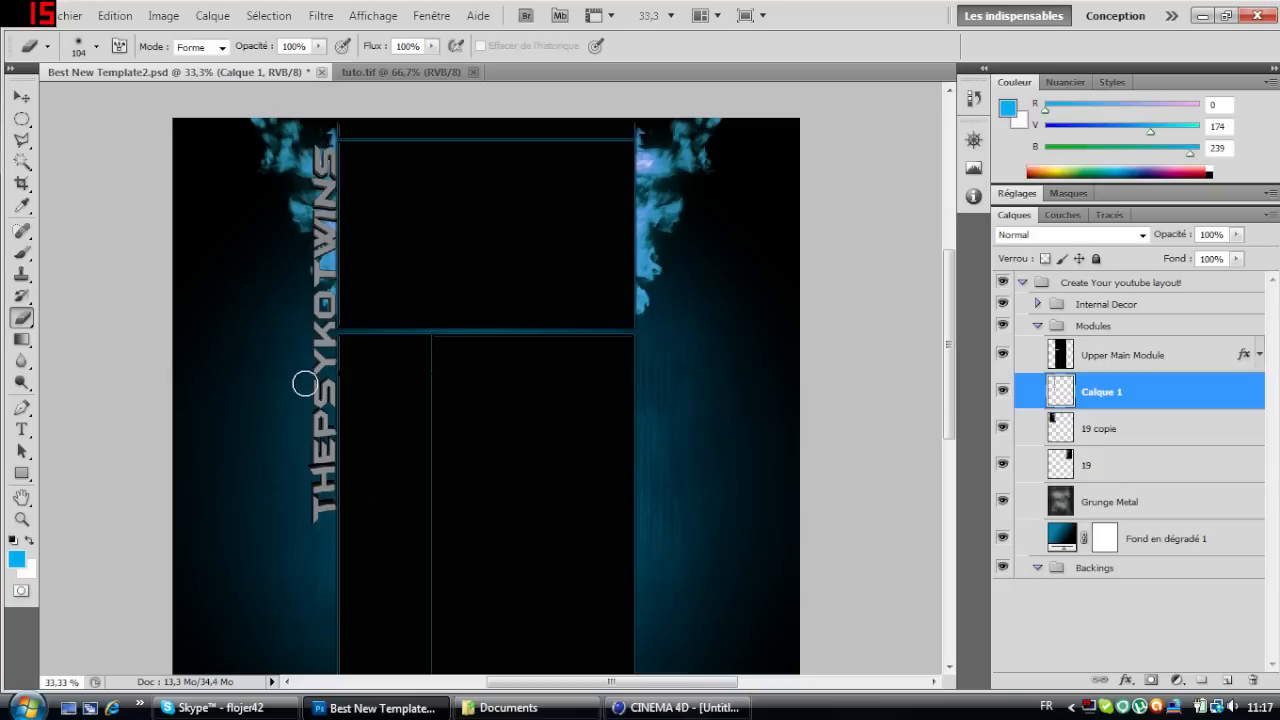
# Switch to Windows Explorer and open the Textures folder of MrStyles GFX Pack 2 inside Package Photoshop.
pyautogui.click(485, 705)
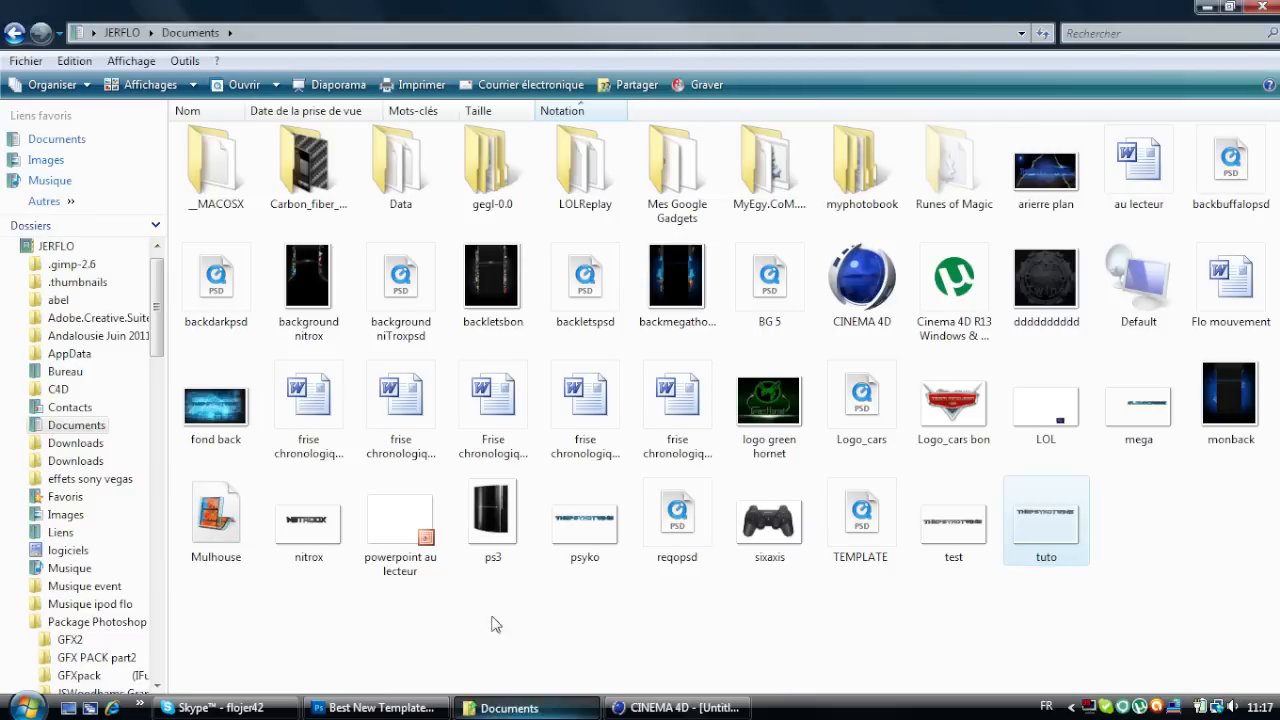
pyautogui.click(14, 33)
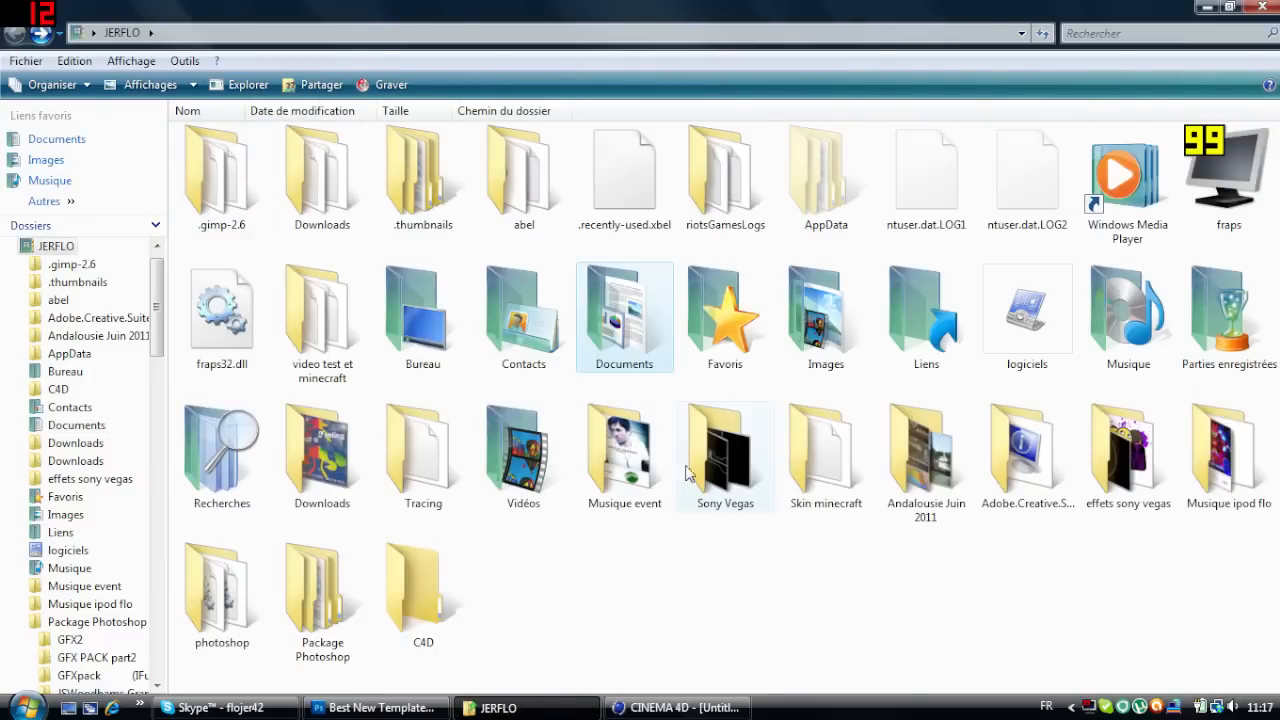
pyautogui.click(336, 603)
pyautogui.doubleClick(336, 603)
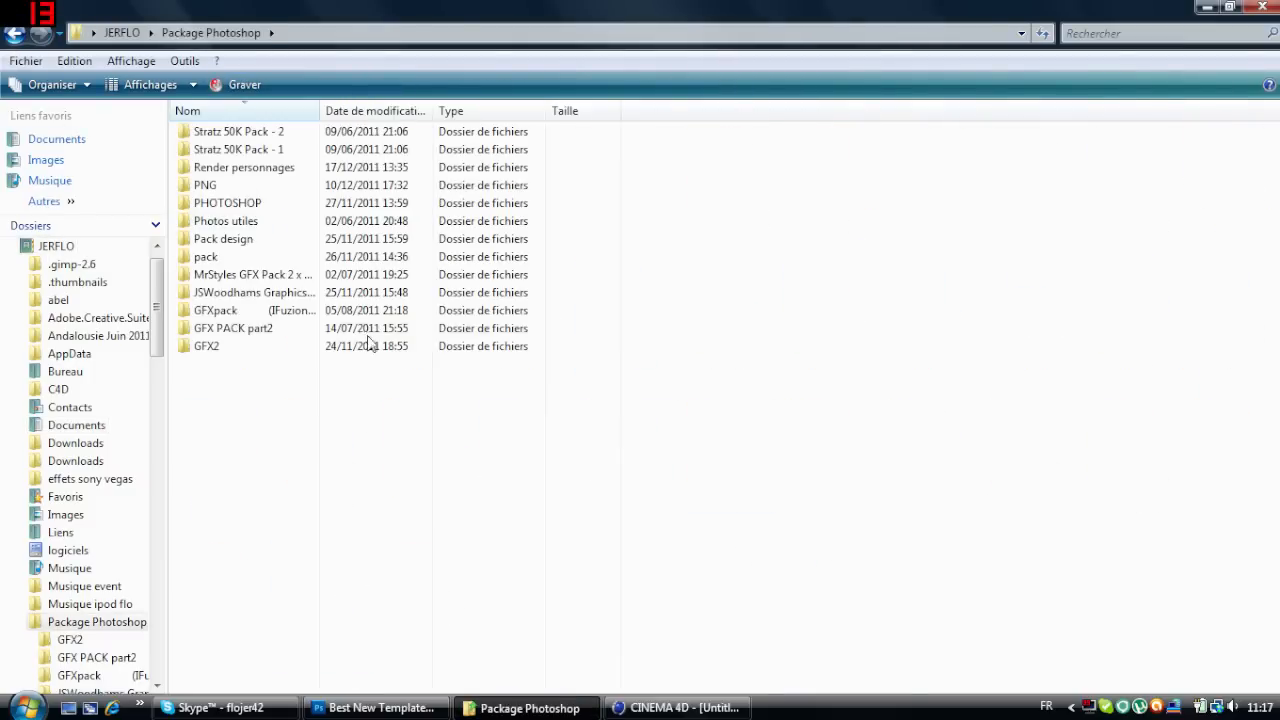
pyautogui.doubleClick(240, 277)
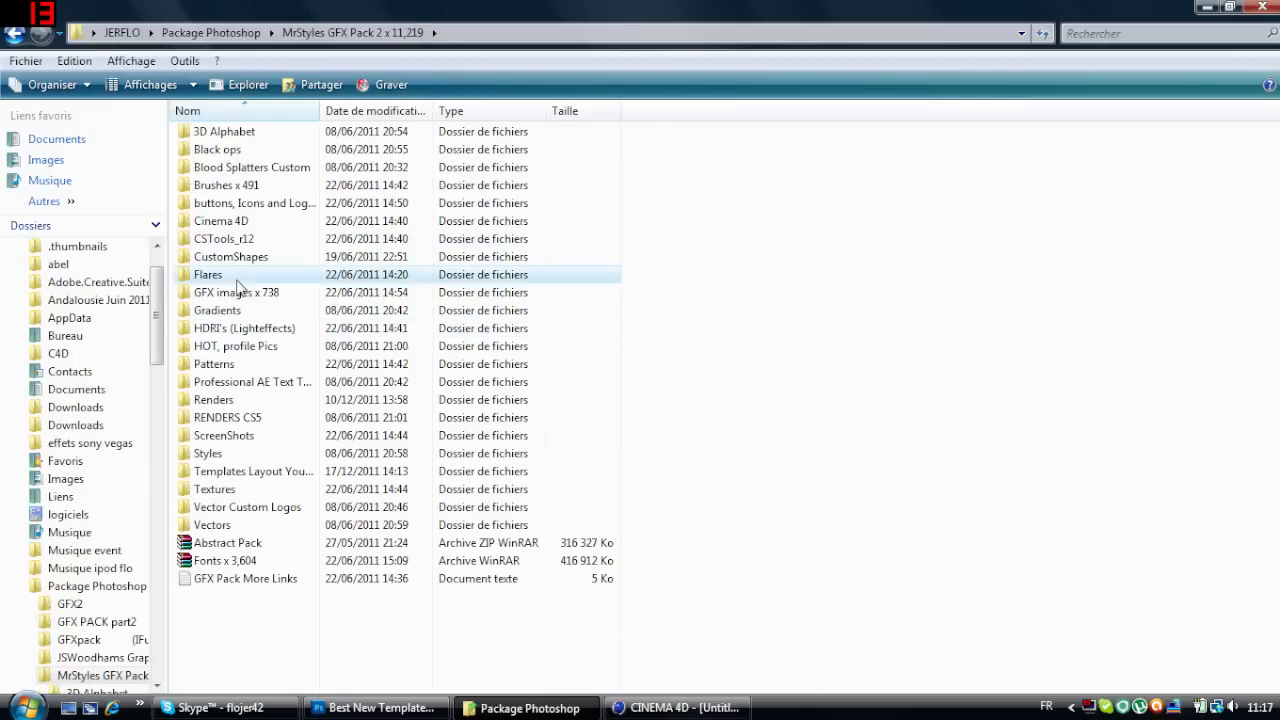
pyautogui.click(216, 490)
pyautogui.doubleClick(216, 490)
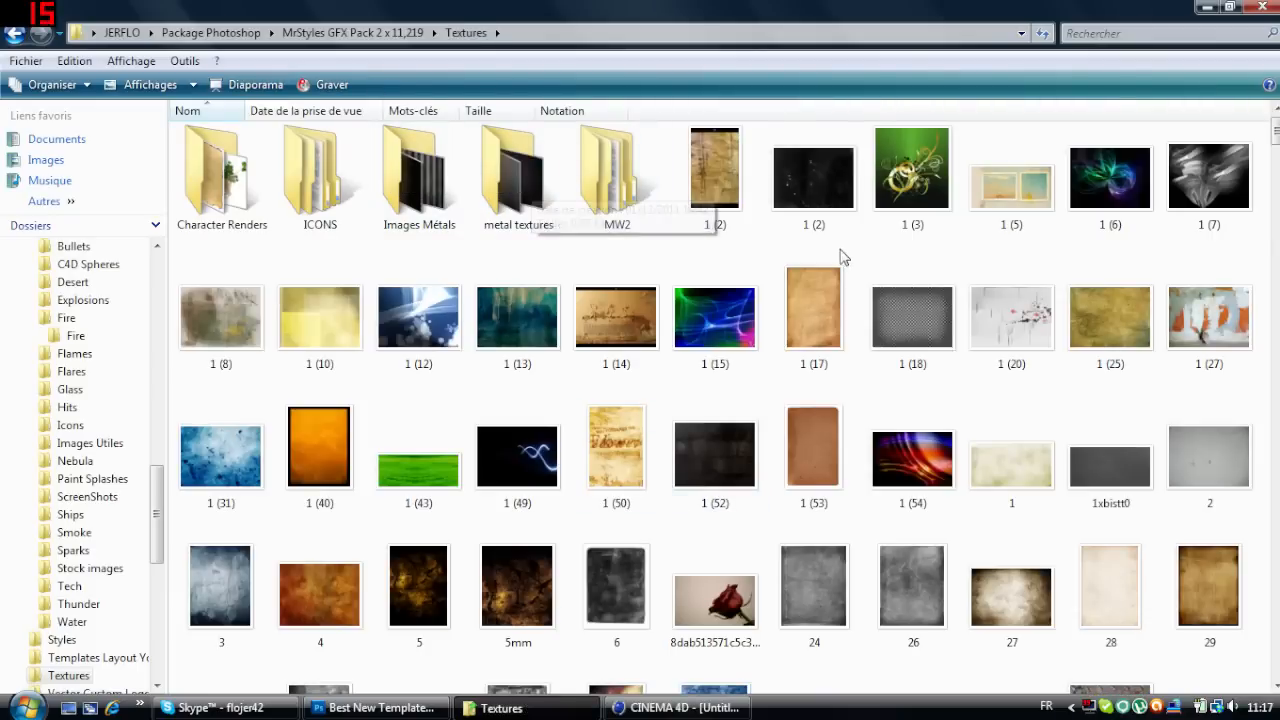
# Find the Cheese Grater texture in the Textures folder and place it in the Photoshop template.
pyautogui.scroll(-3, 858, 385)
pyautogui.scroll(-6, 1000, 345)
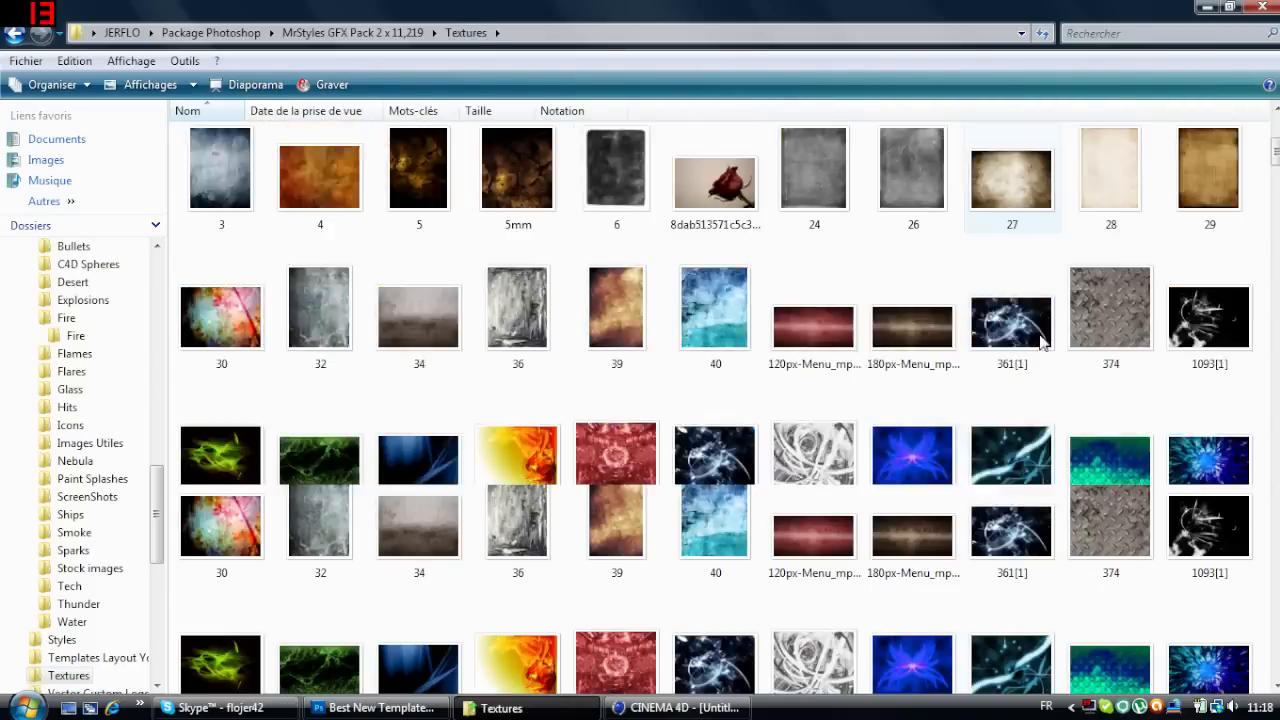
pyautogui.scroll(-3, 645, 310)
pyautogui.scroll(-9, 640, 315)
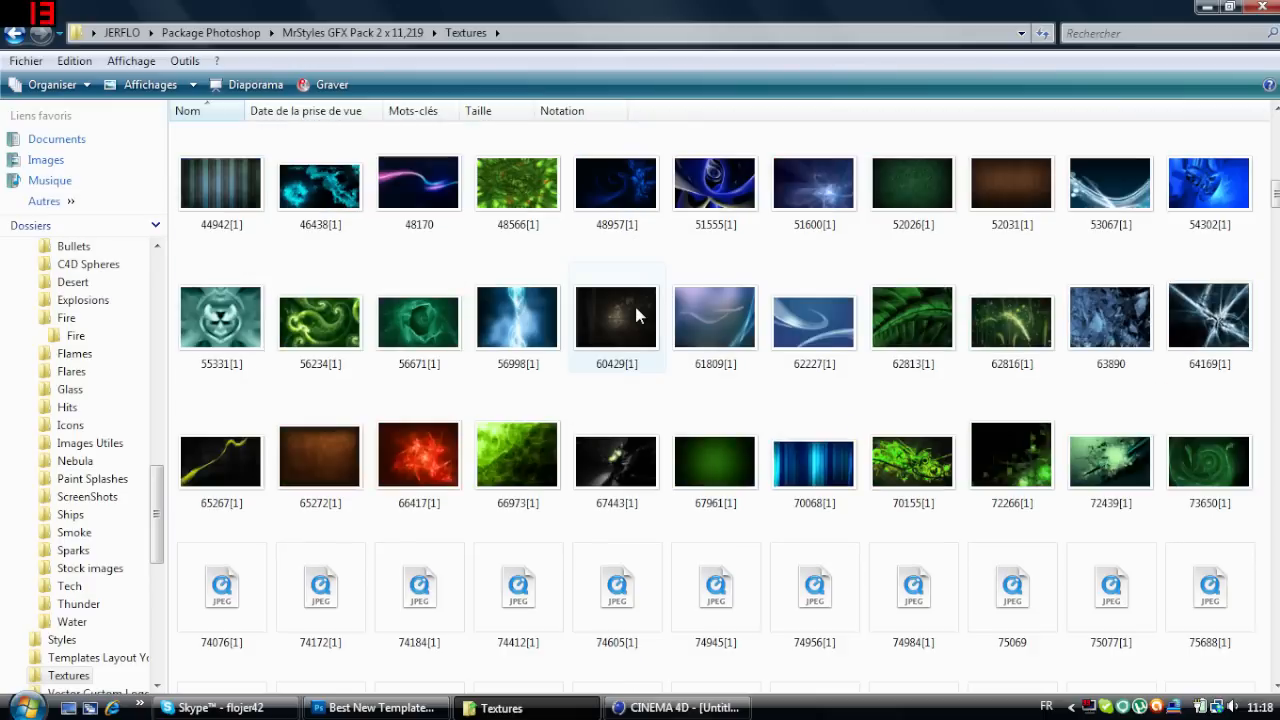
pyautogui.scroll(-6, 640, 318)
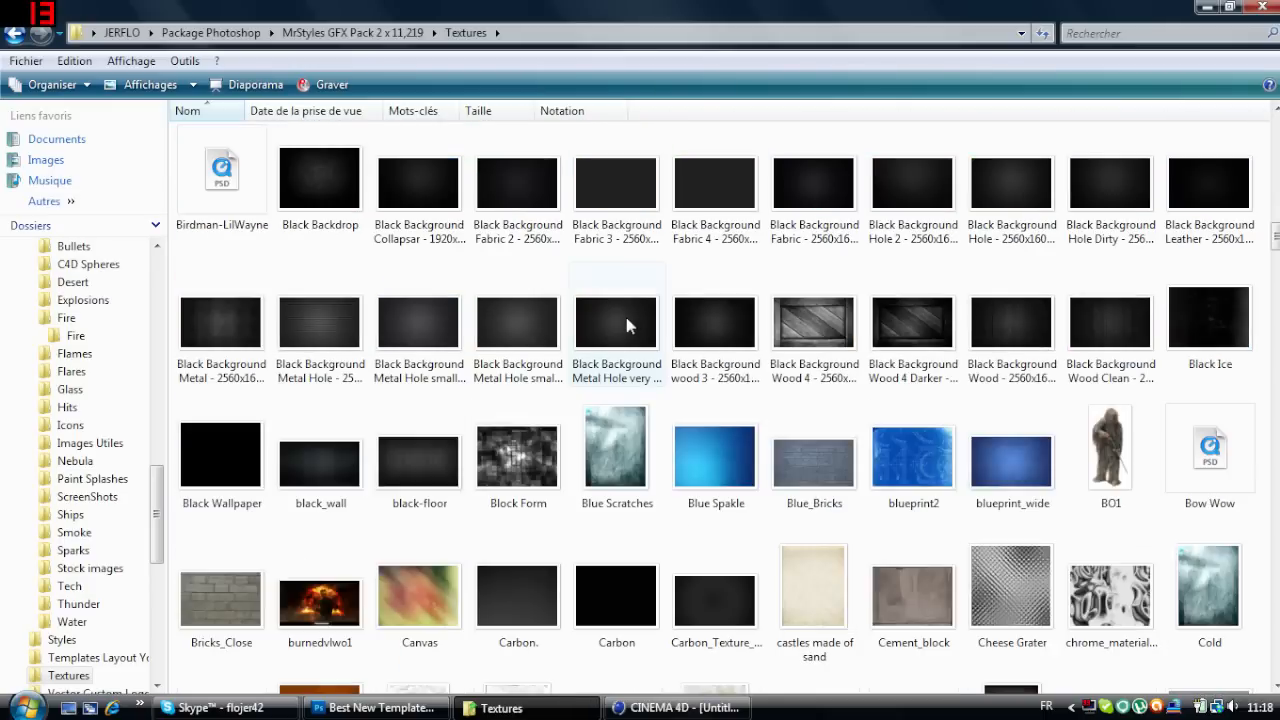
pyautogui.scroll(-3, 757, 386)
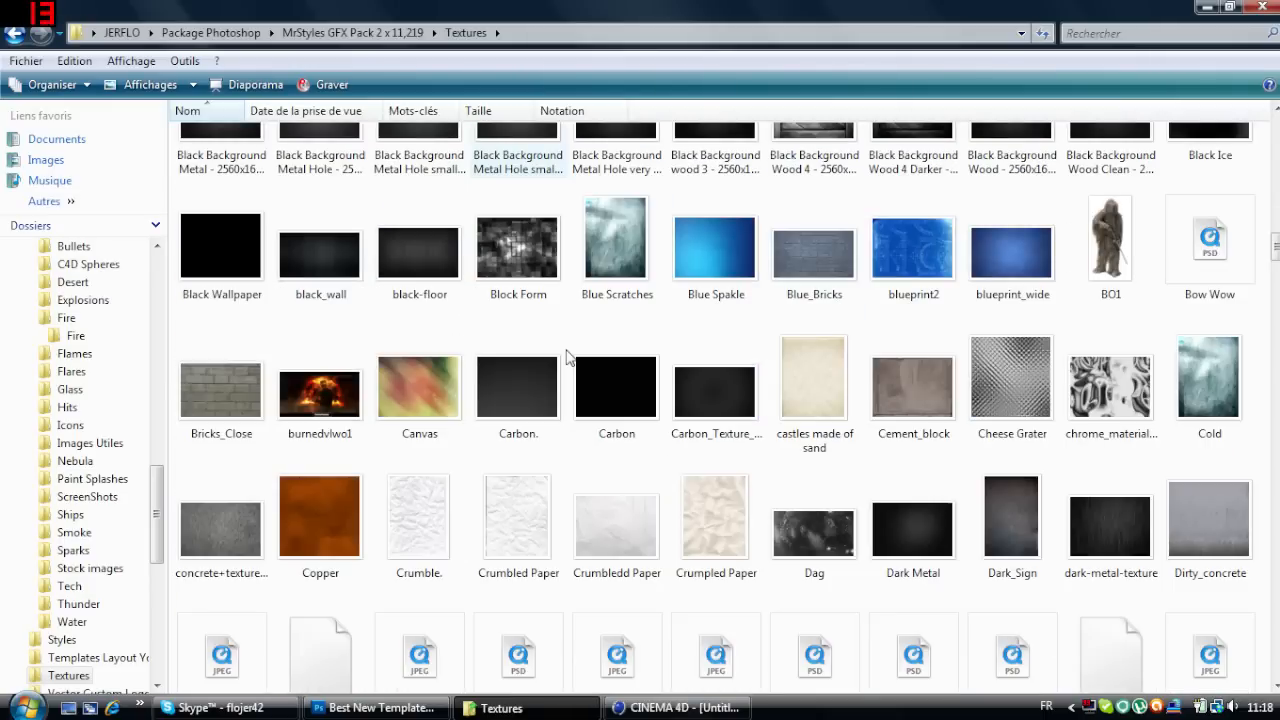
pyautogui.scroll(-3, 428, 438)
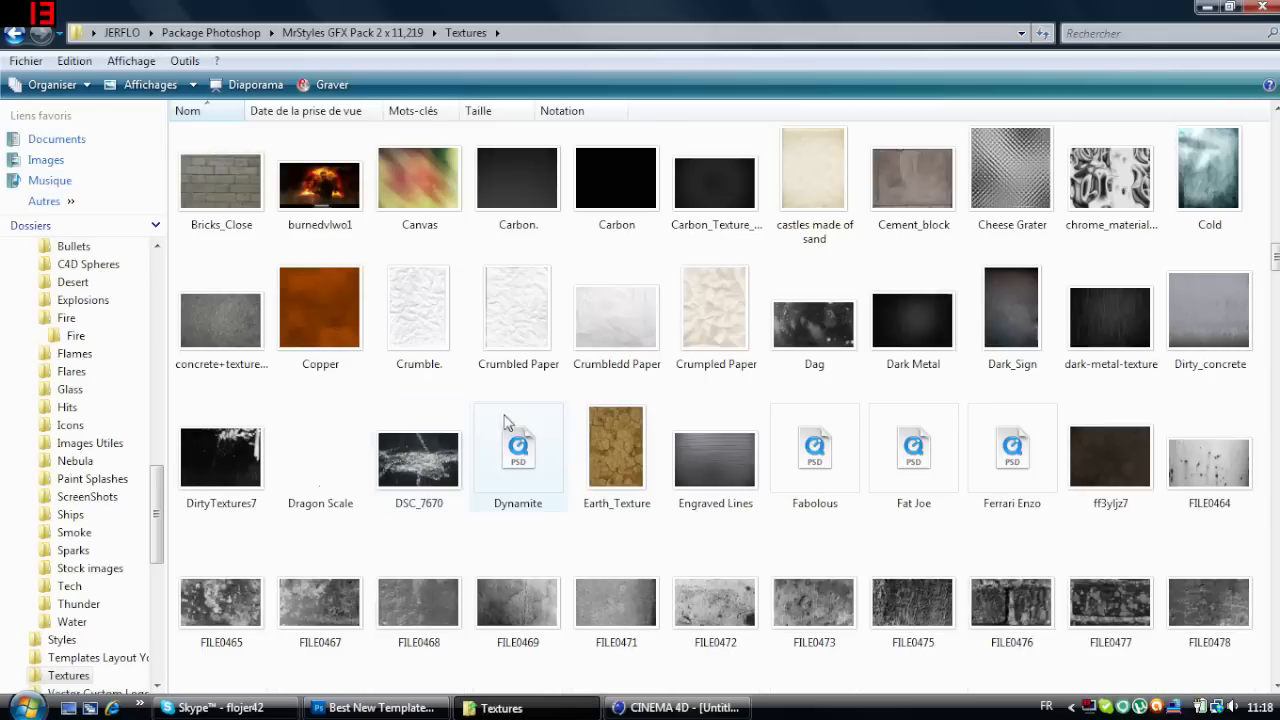
pyautogui.moveTo(1012, 180); pyautogui.dragTo(352, 435)
# Stretch the Cheese Grater texture over the vertical text at about 77% width and 330% height, with blend mode Incrustation.
pyautogui.moveTo(463, 391); pyautogui.dragTo(306, 489)
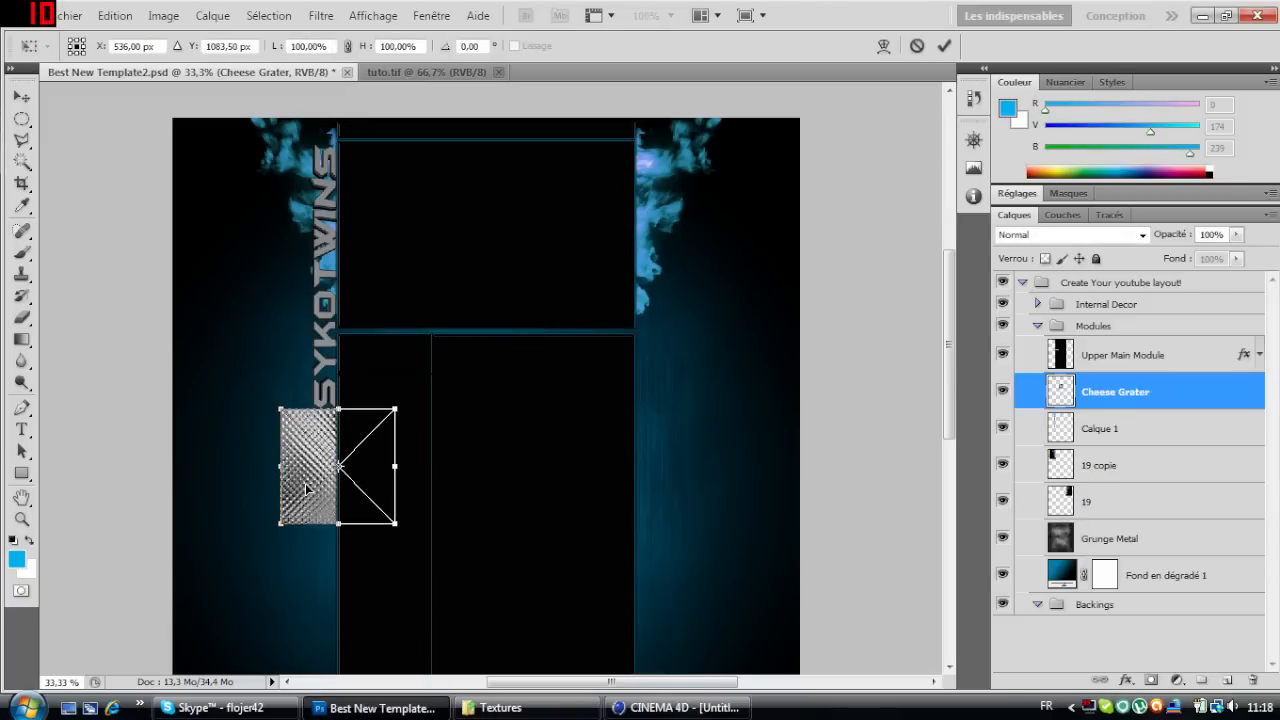
pyautogui.moveTo(280, 406); pyautogui.dragTo(304, 142)
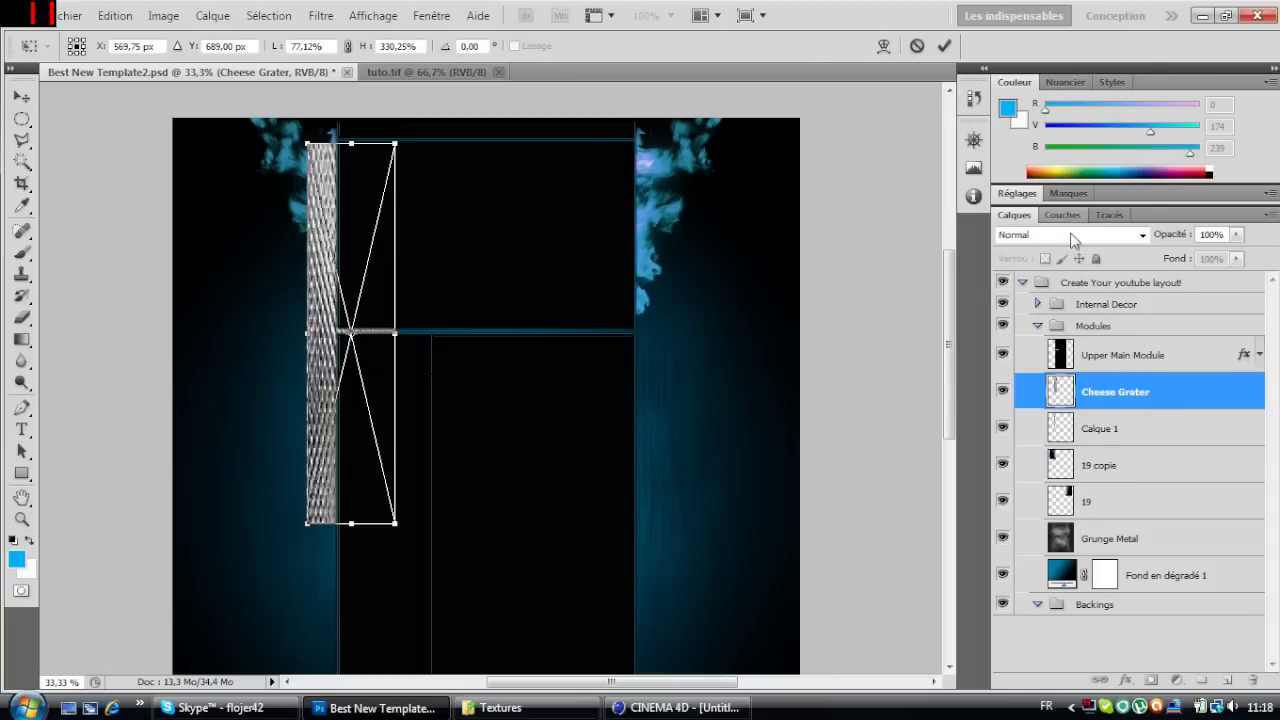
pyautogui.click(1072, 236)
pyautogui.click(1066, 240)
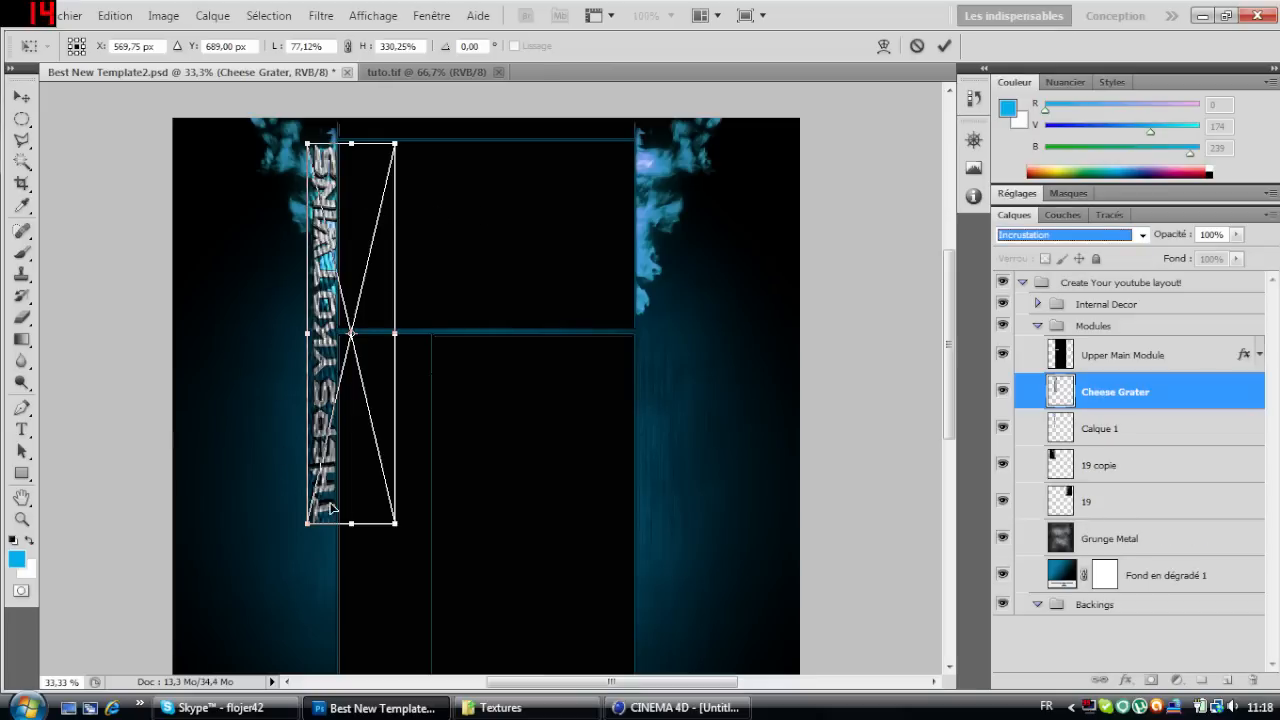
pyautogui.click(944, 46)
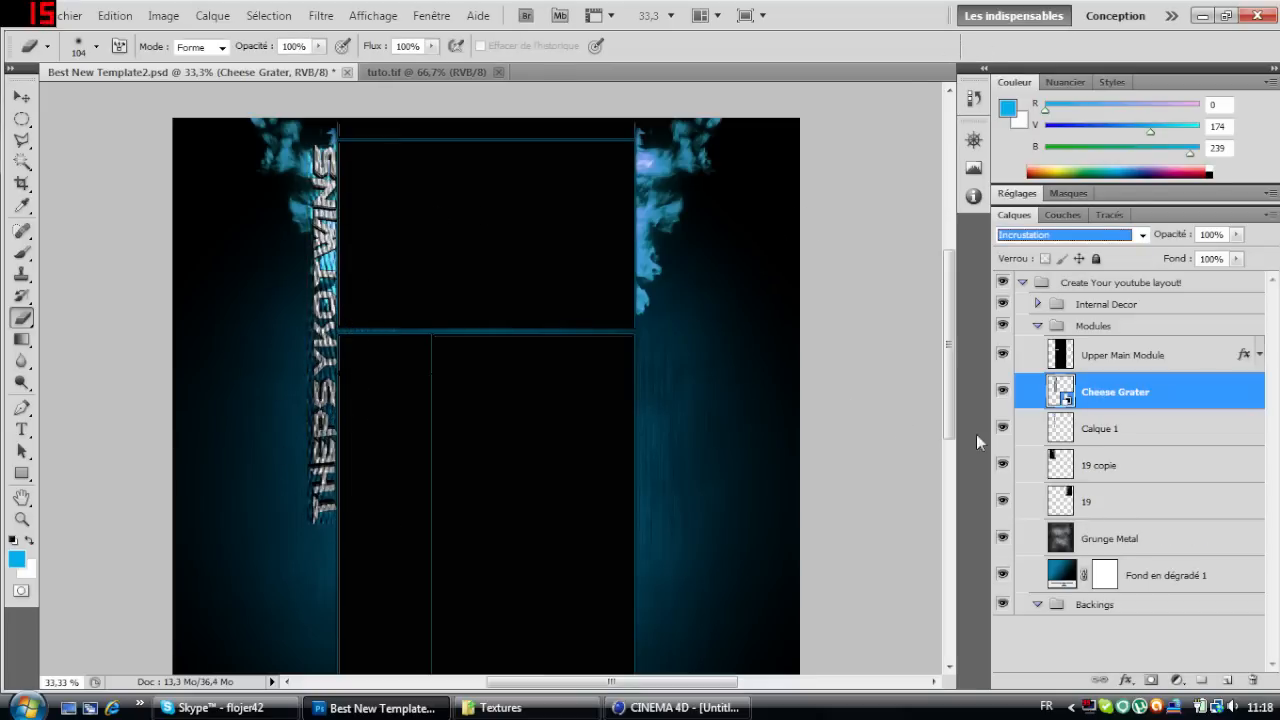
# Rasterize the Cheese Grater layer and load the transparency of the text layer Calque 1 as a new selection.
pyautogui.rightClick(1155, 399)
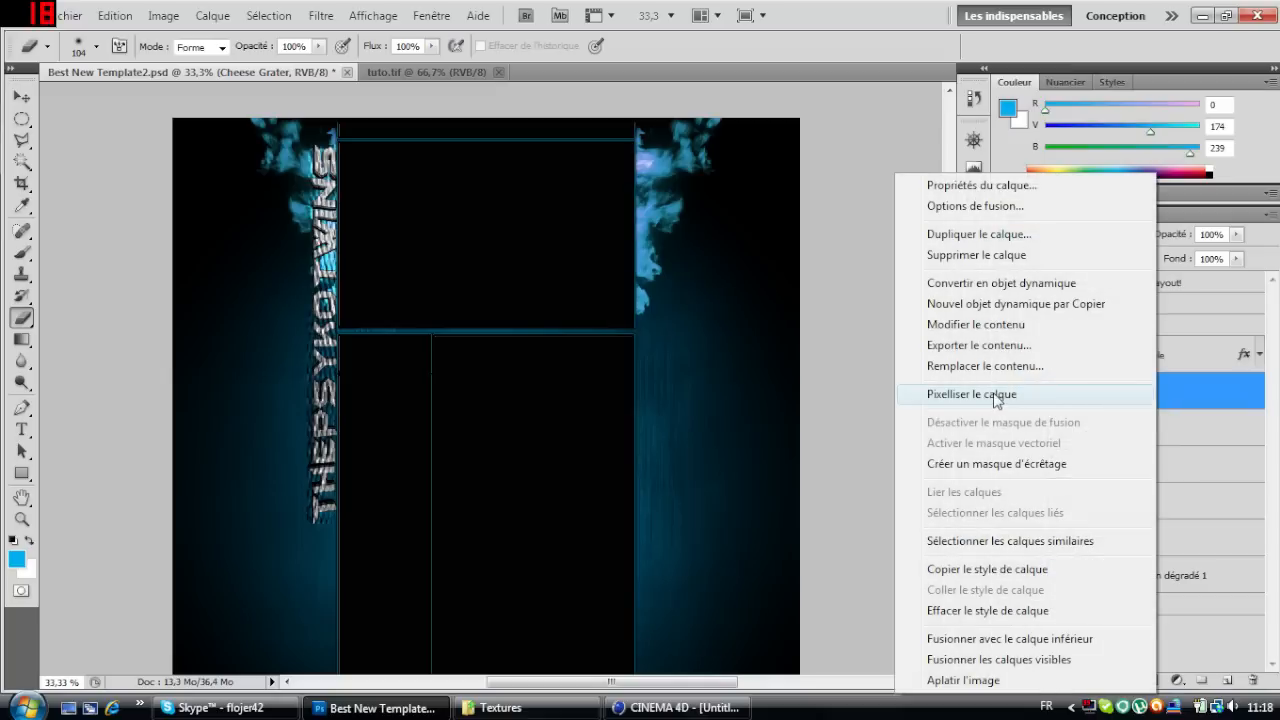
pyautogui.click(1070, 393)
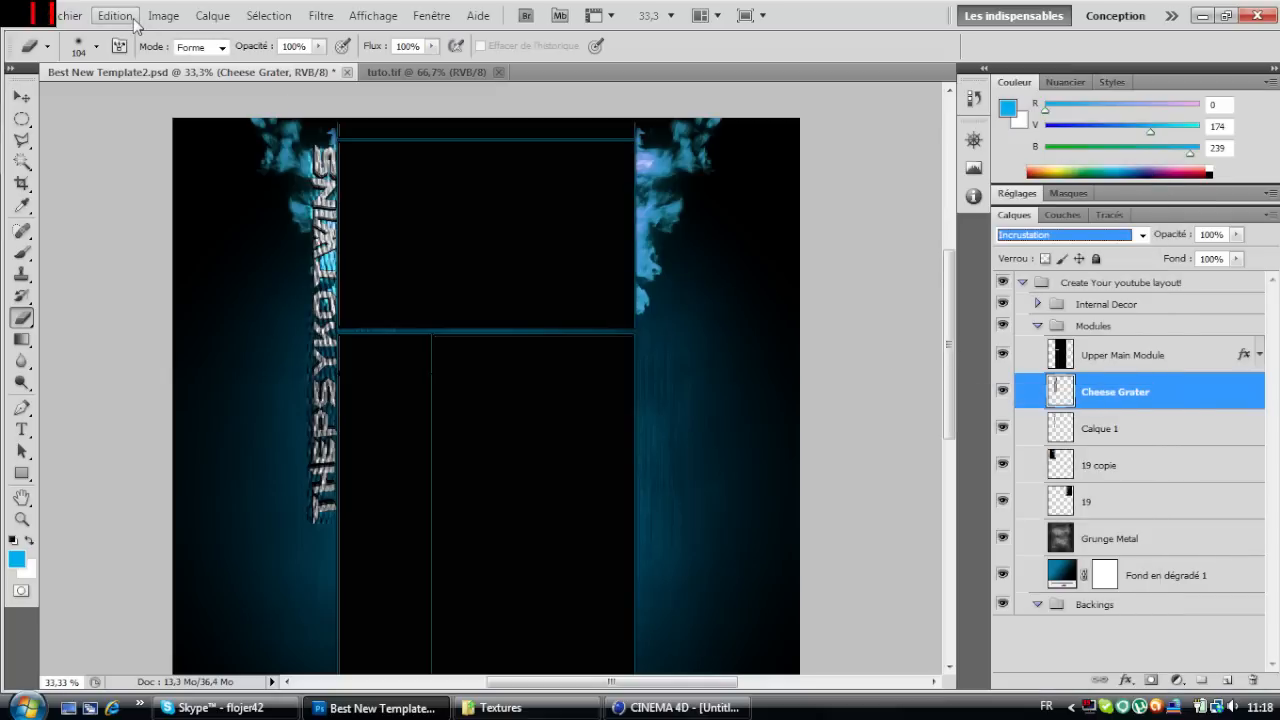
pyautogui.click(1123, 430)
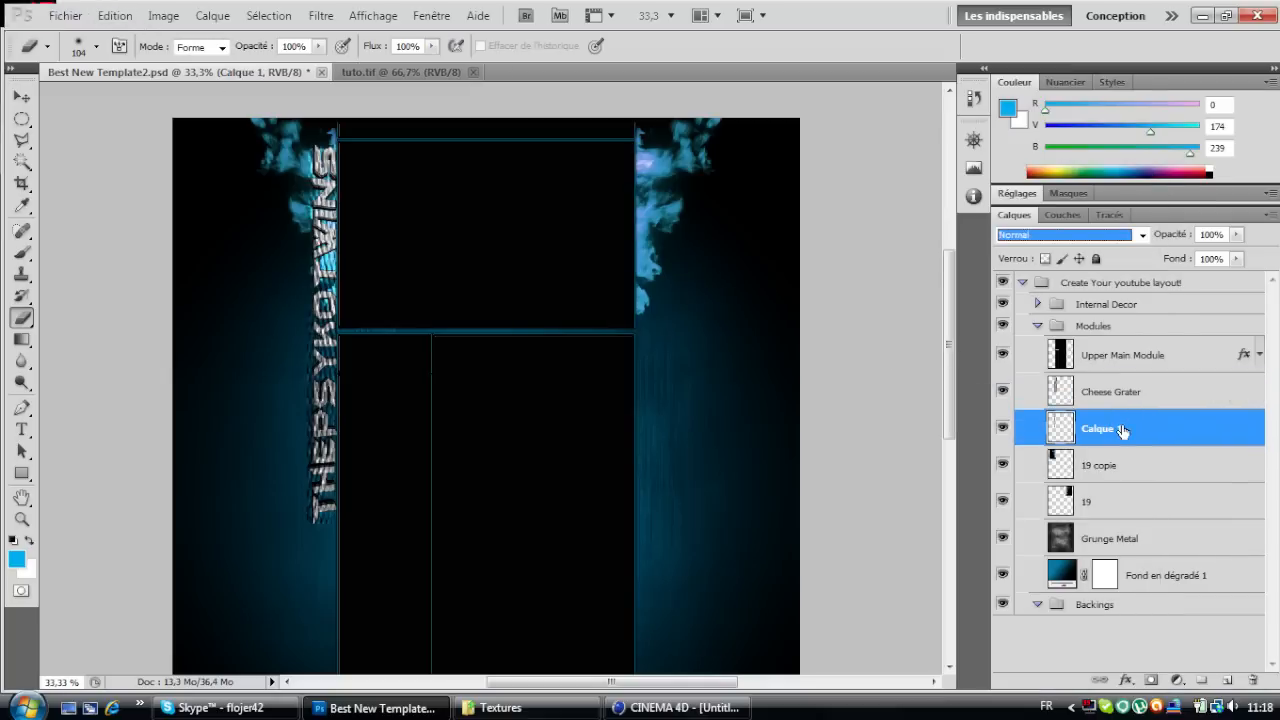
pyautogui.click(1003, 430)
pyautogui.click(1003, 430)
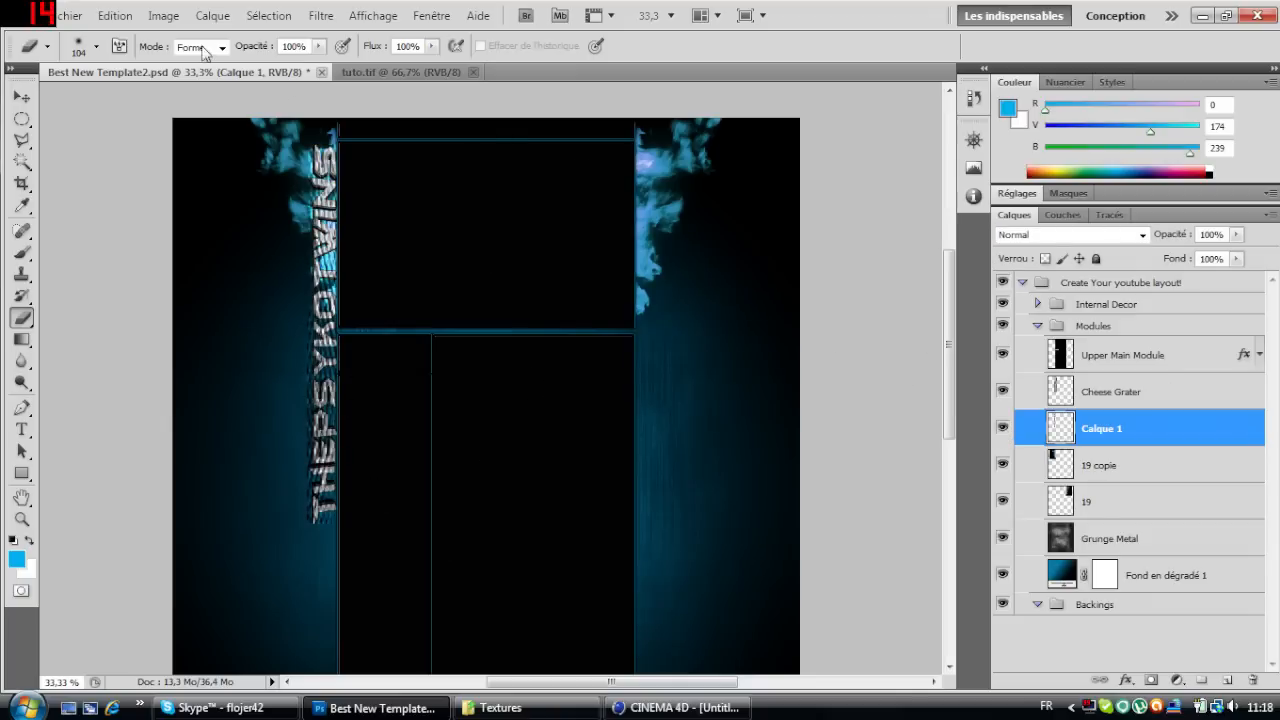
pyautogui.click(284, 18)
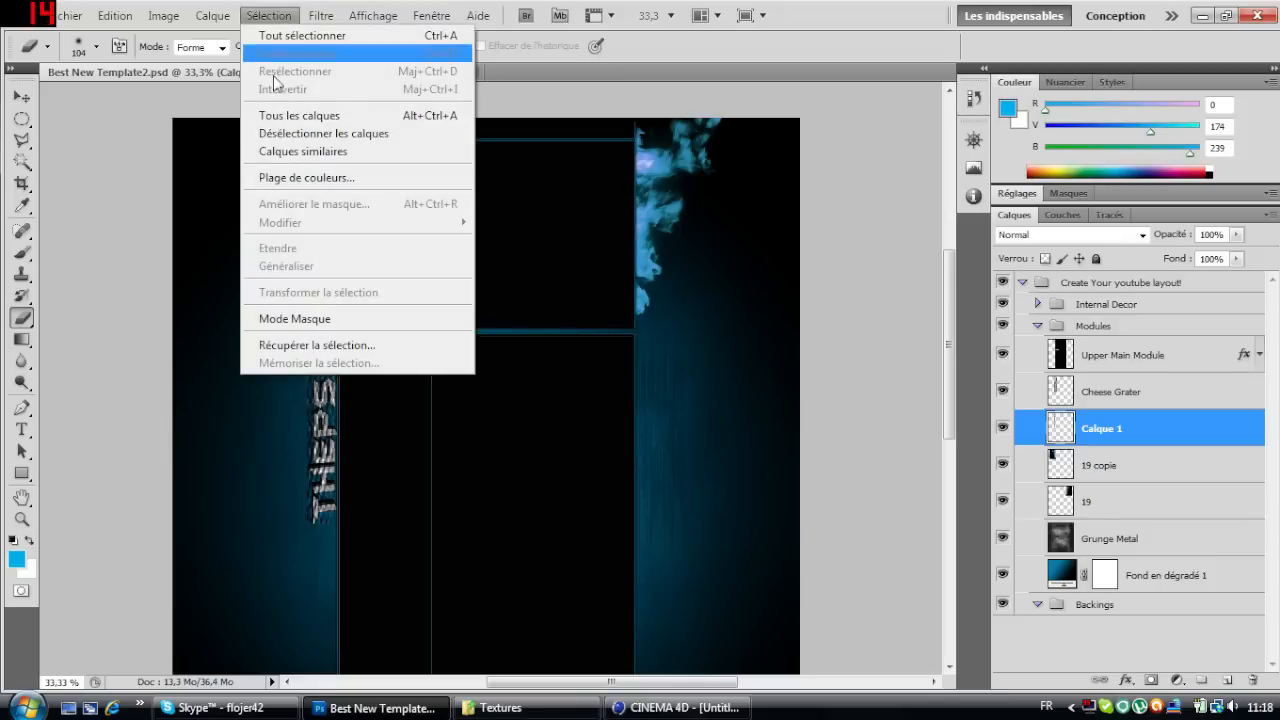
pyautogui.click(283, 347)
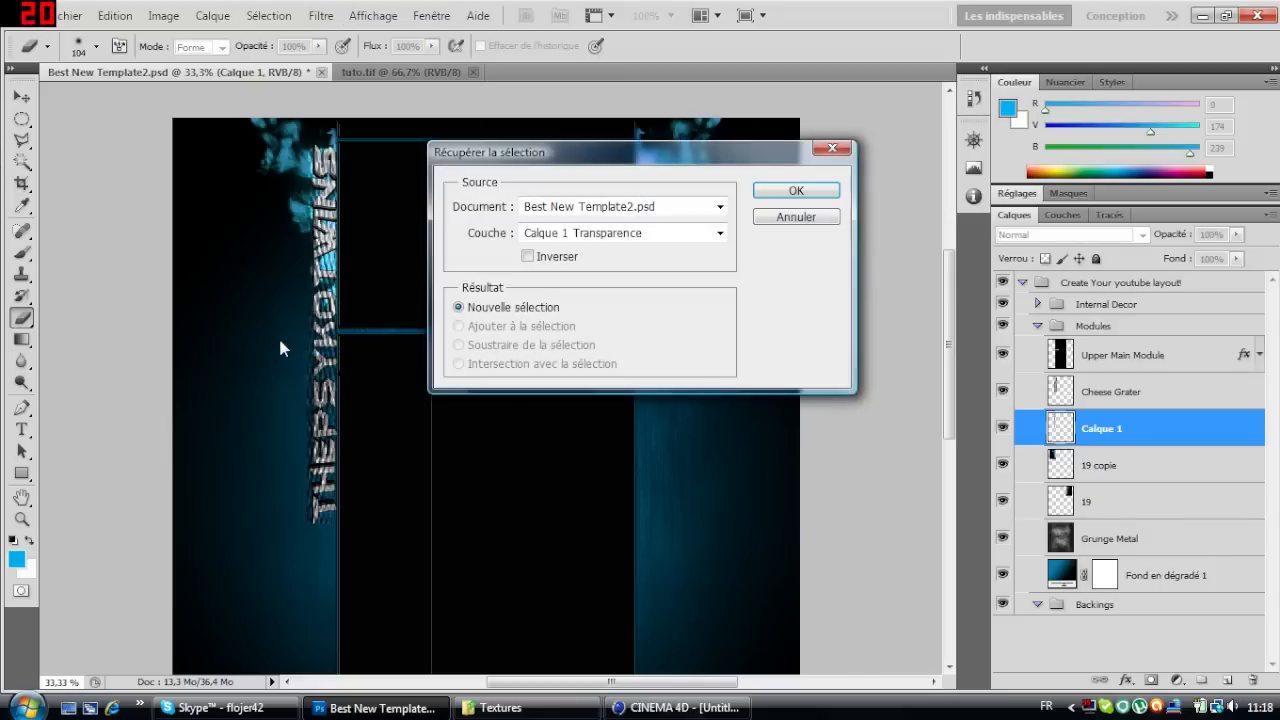
pyautogui.click(794, 196)
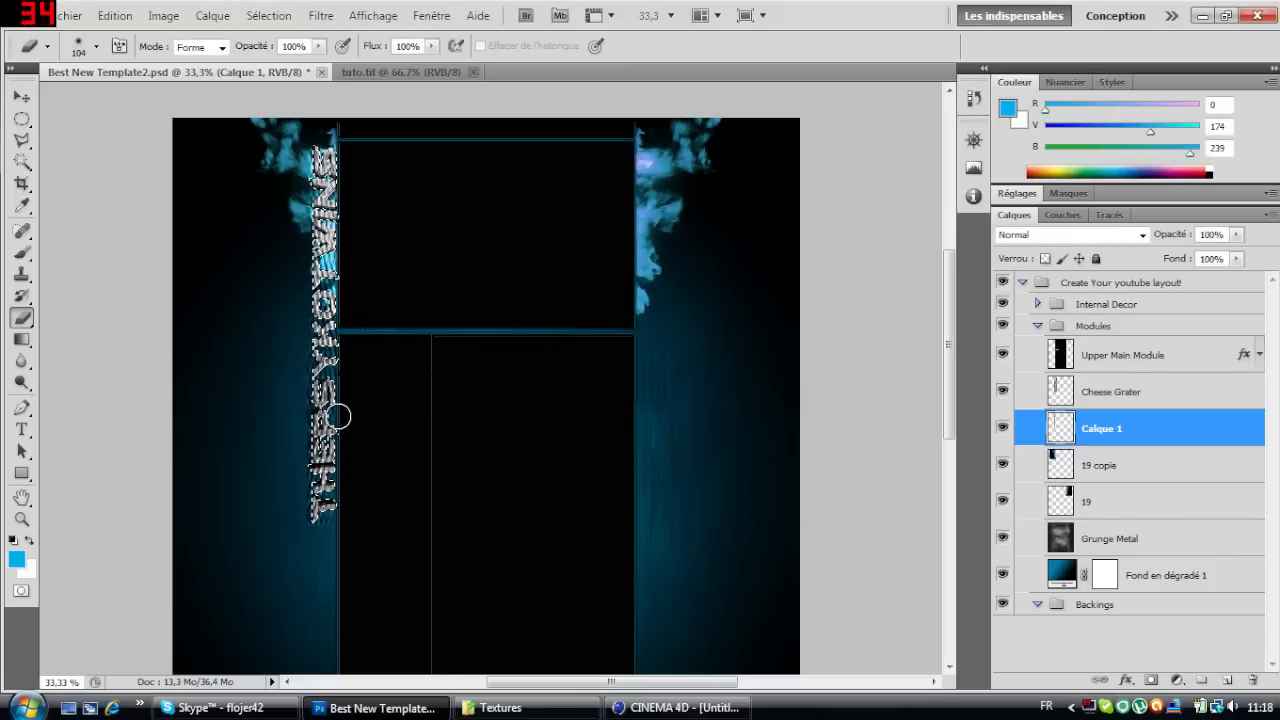
# Invert the text selection, delete the Cheese Grater texture outside the letters, and clear the selection.
pyautogui.click(22, 140)
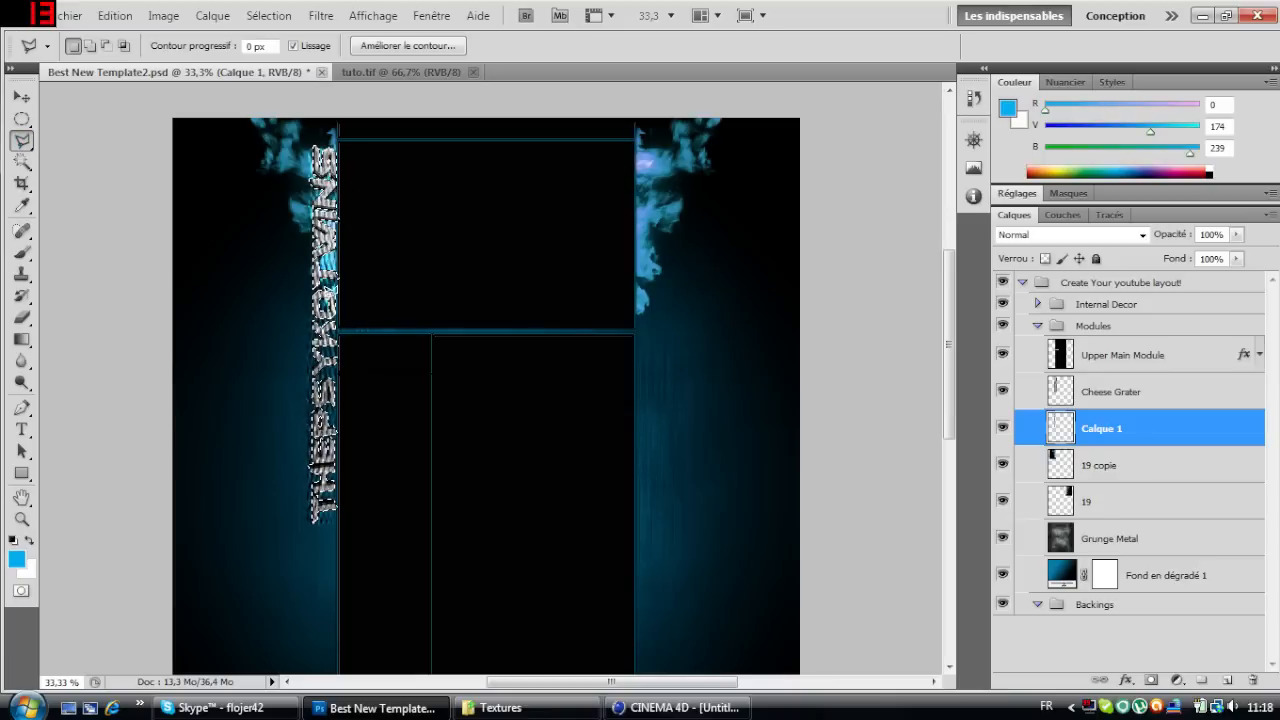
pyautogui.rightClick(330, 298)
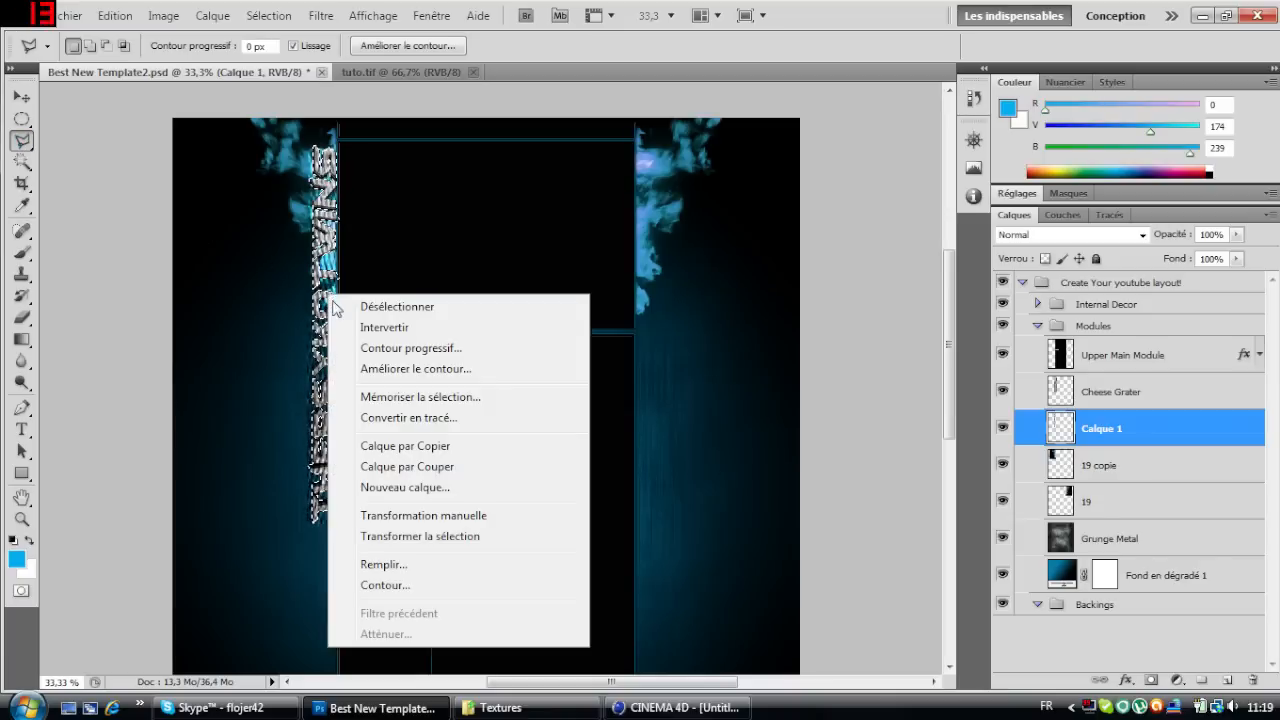
pyautogui.click(380, 327)
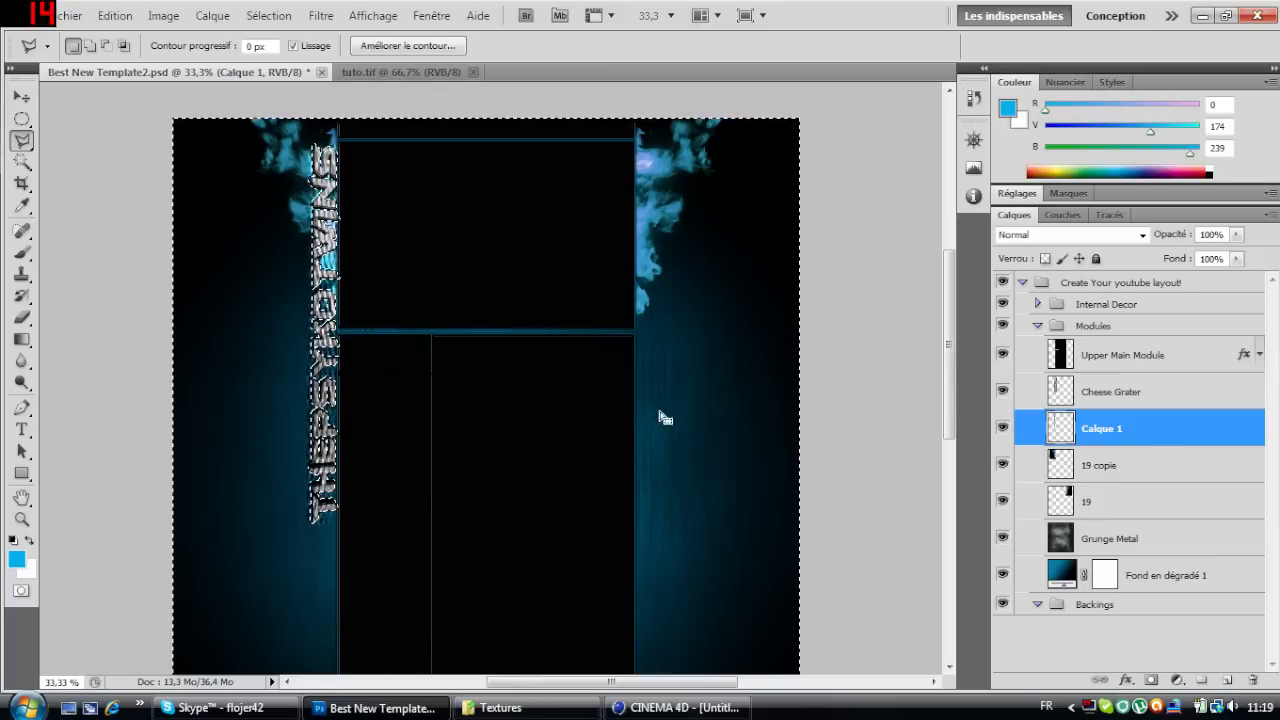
pyautogui.click(1172, 402)
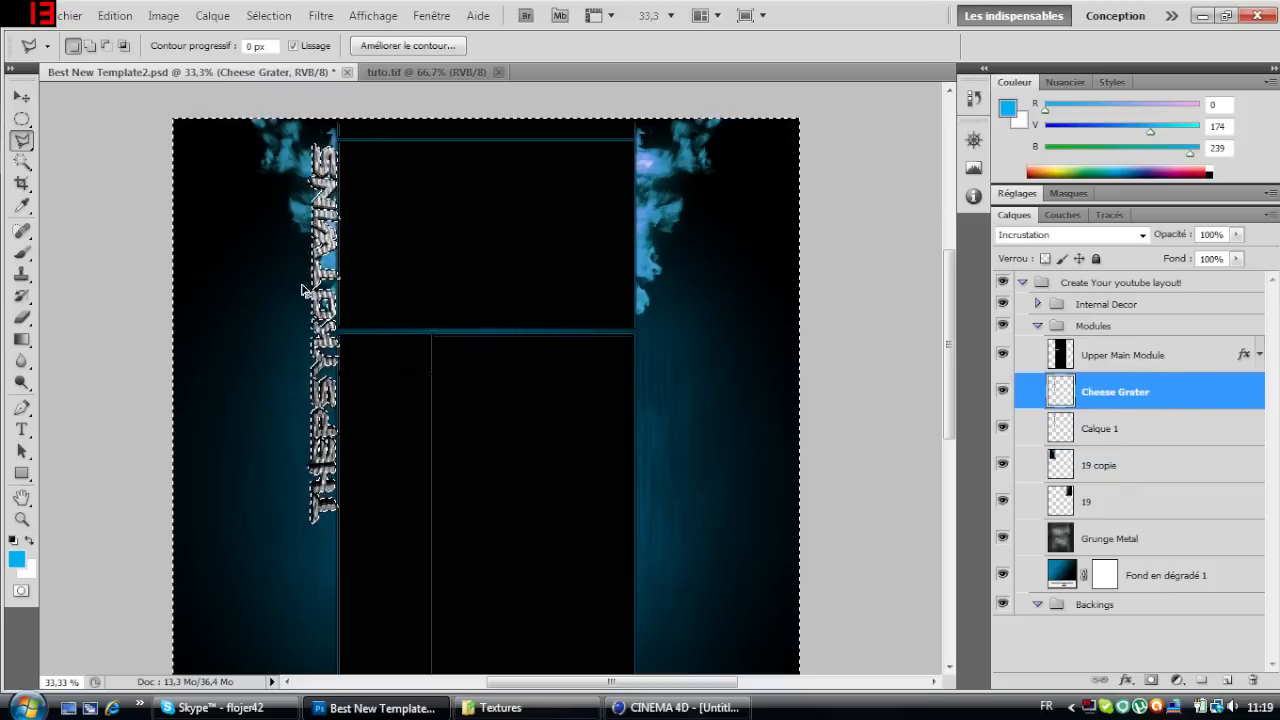
pyautogui.hotkey('ctrl', 'd')
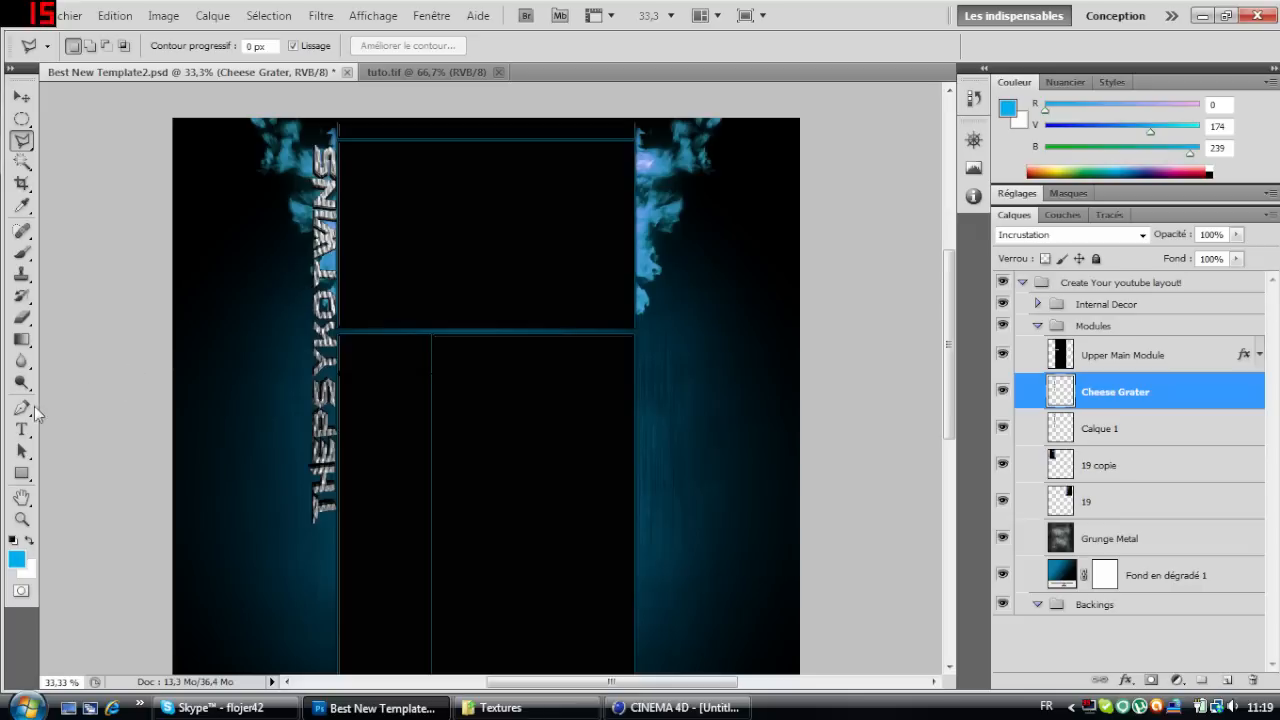
# Examine the textured vertical channel-name text up close at 100% zoom.
pyautogui.click(22, 519)
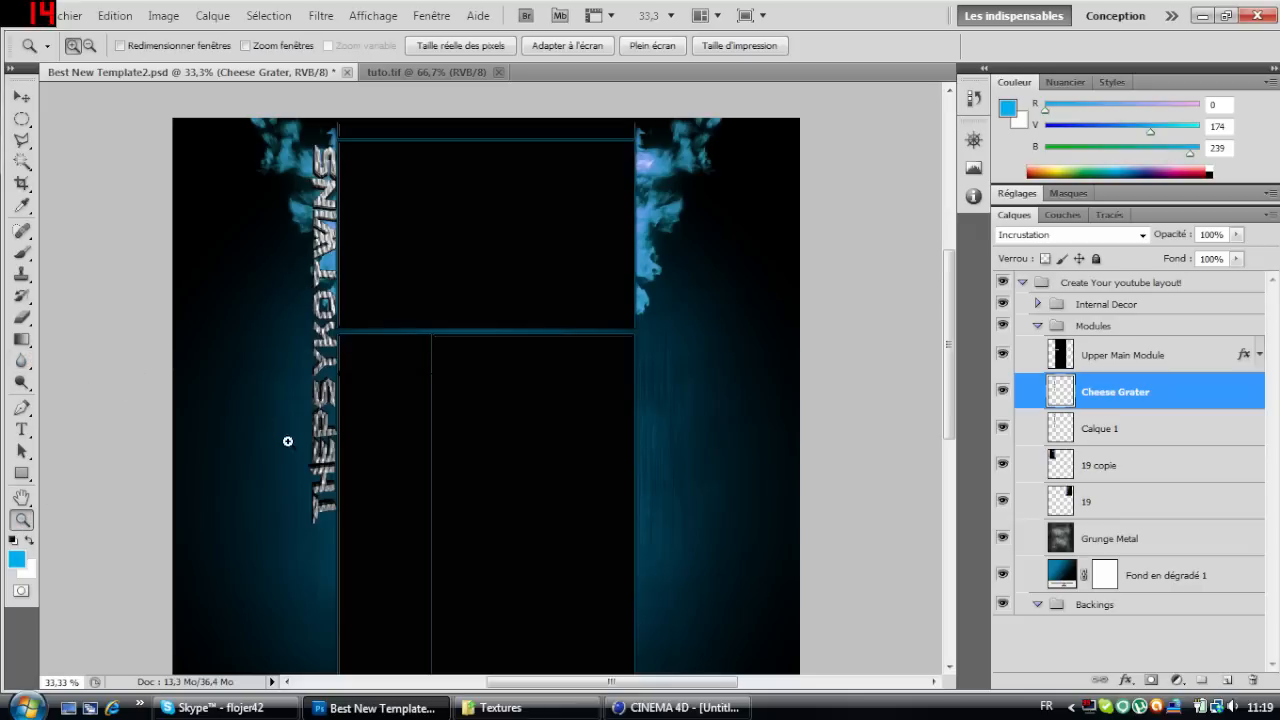
pyautogui.click(326, 395)
pyautogui.click(316, 290)
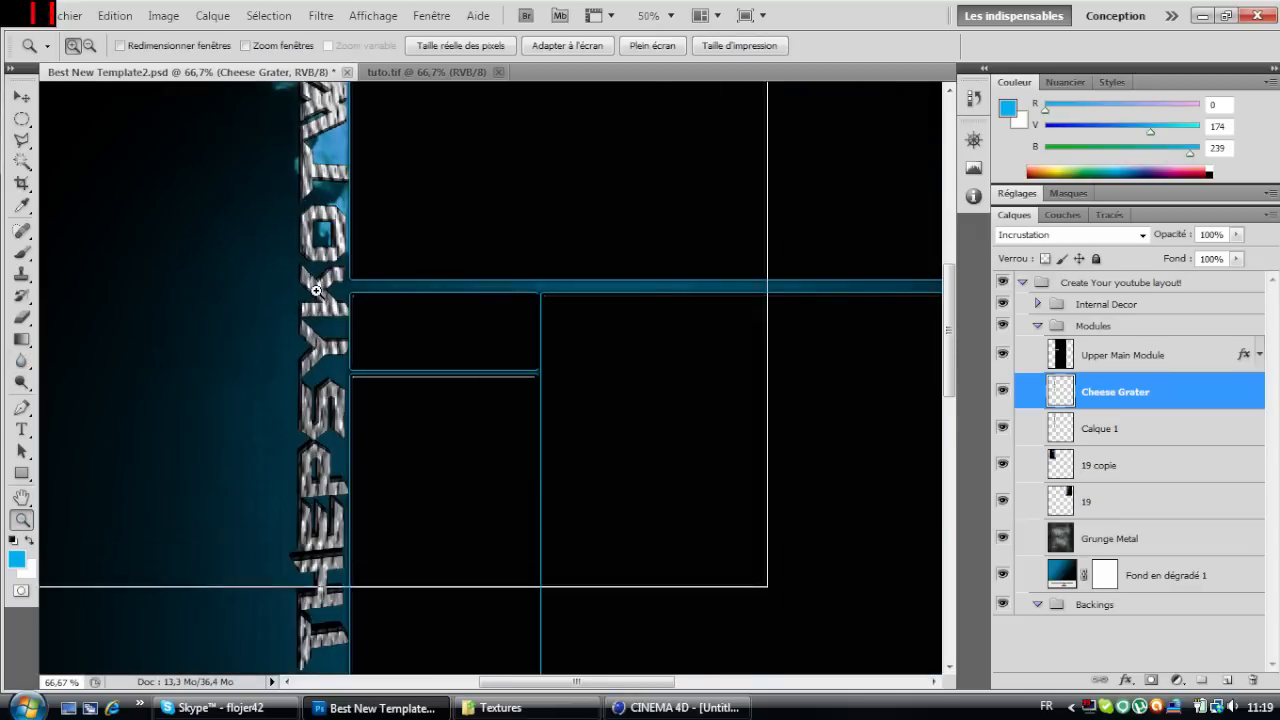
pyautogui.click(316, 290)
pyautogui.moveTo(950, 337); pyautogui.dragTo(920, 276)
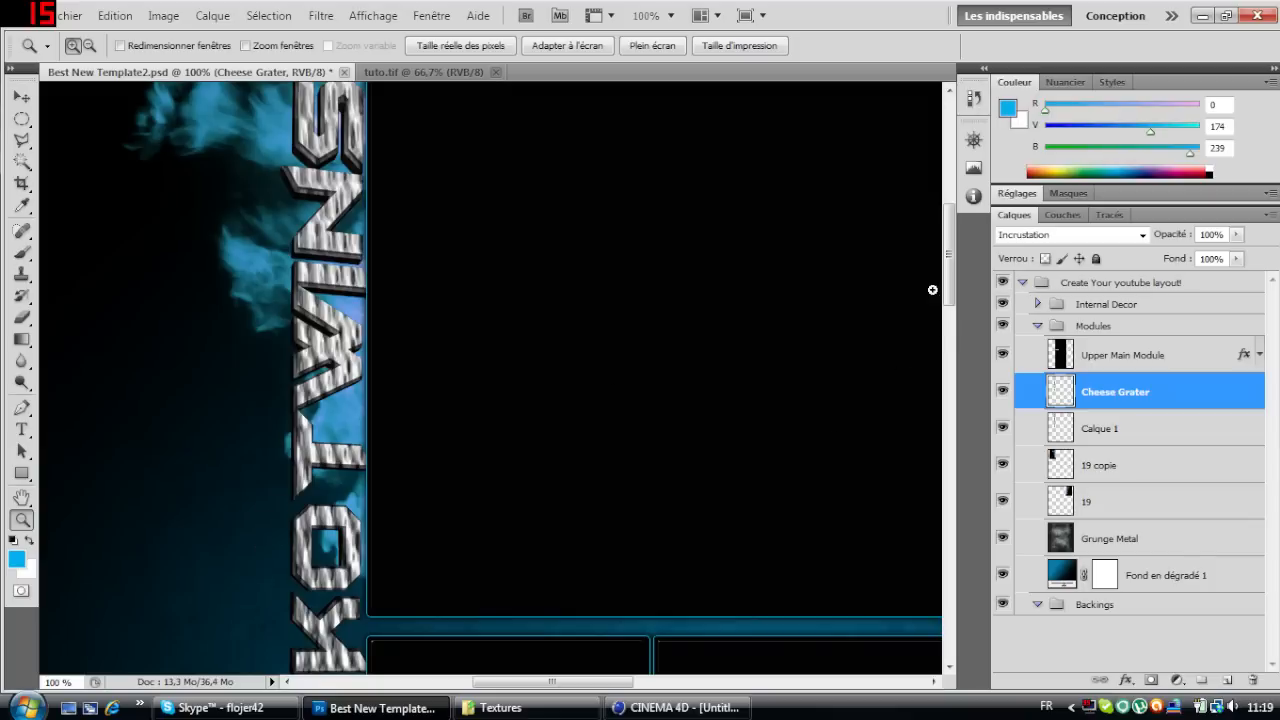
pyautogui.moveTo(955, 262); pyautogui.dragTo(955, 302)
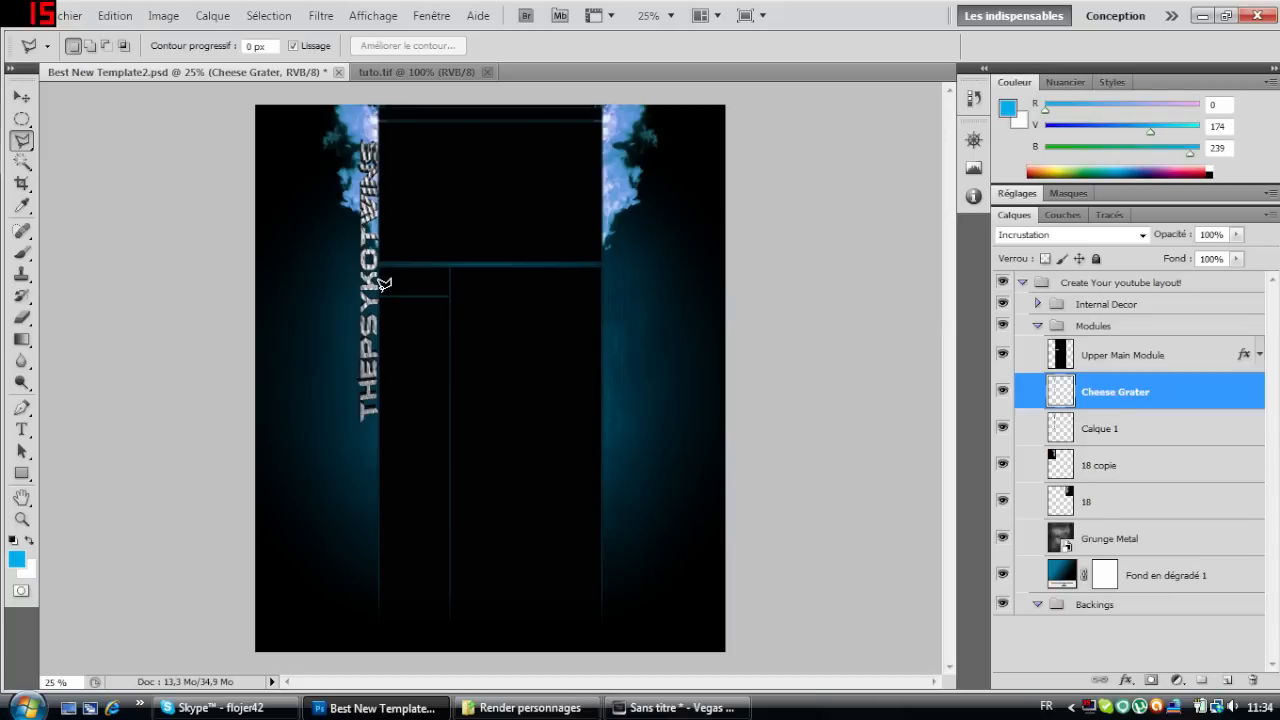
pyautogui.click(487, 72)
pyautogui.click(530, 708)
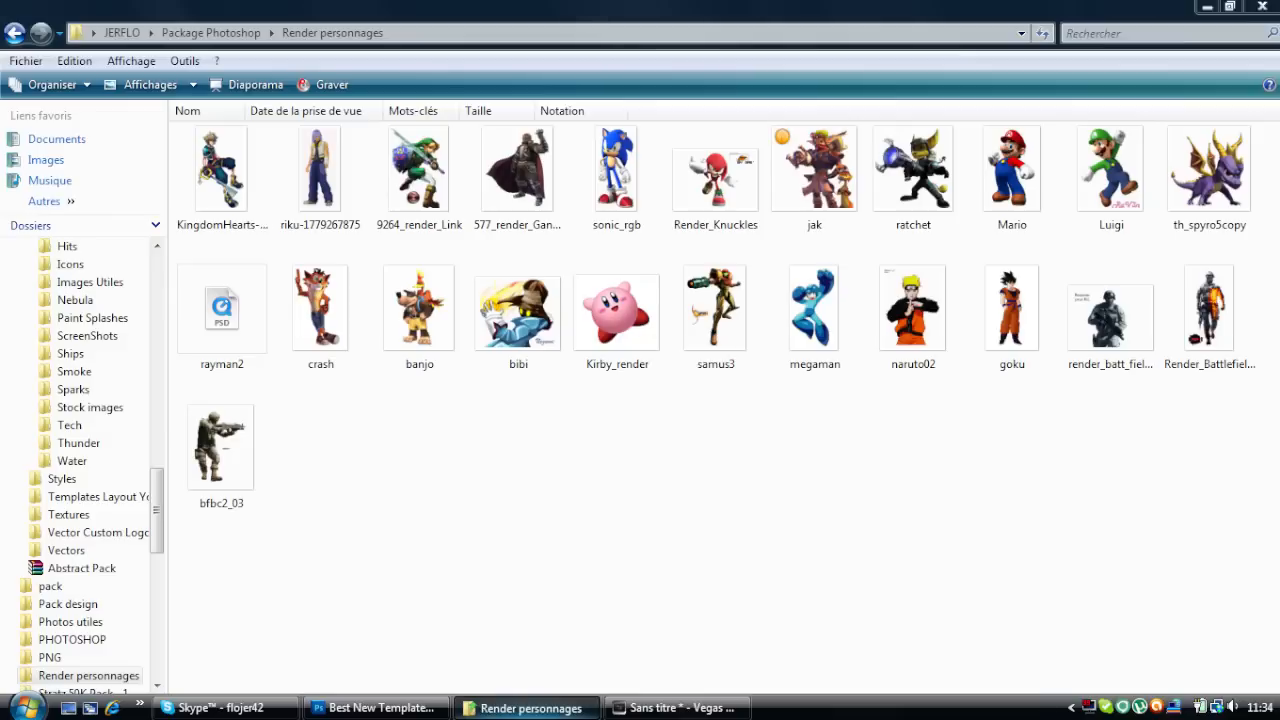
pyautogui.moveTo(1015, 320); pyautogui.dragTo(563, 449)
pyautogui.moveTo(454, 340); pyautogui.dragTo(664, 296)
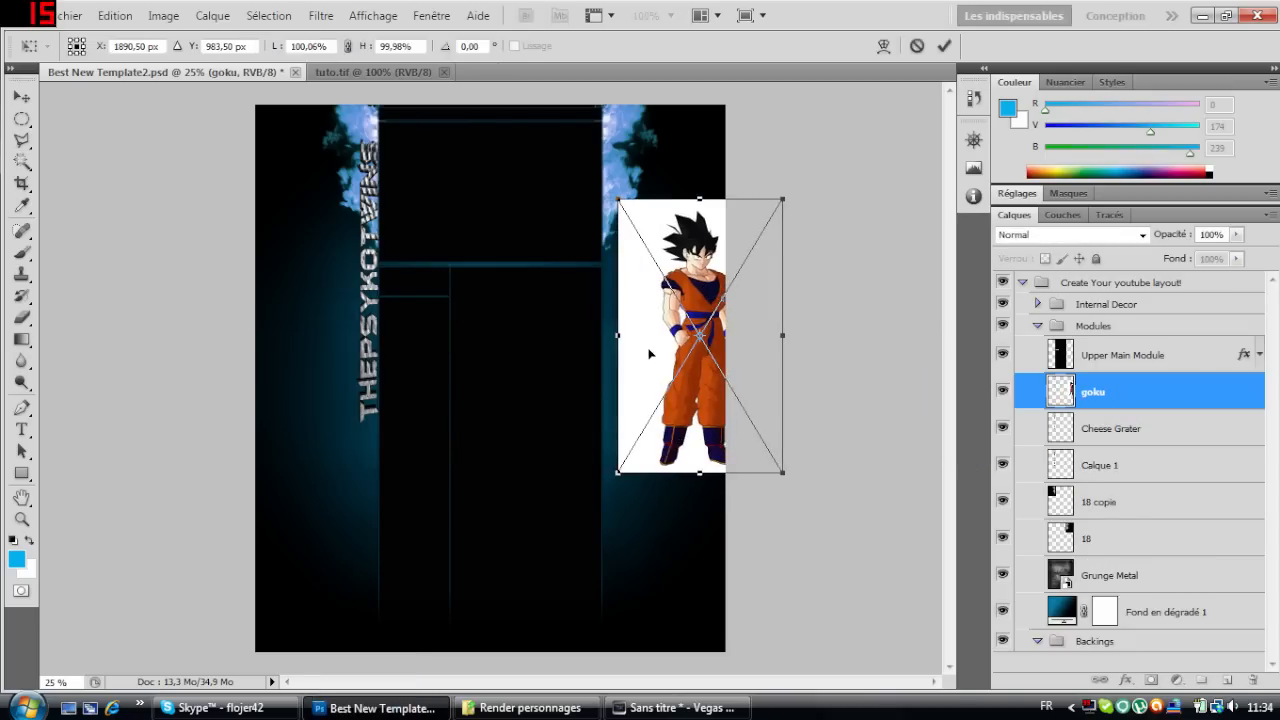
pyautogui.moveTo(654, 348); pyautogui.dragTo(617, 342)
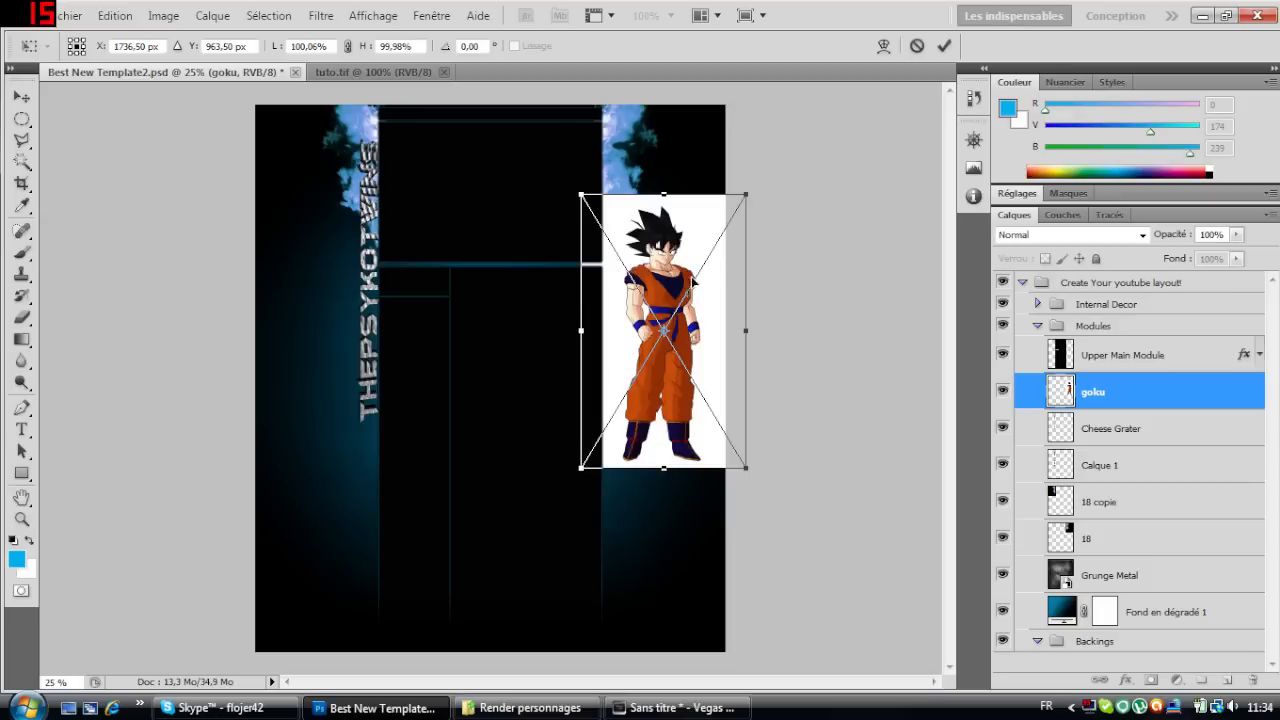
pyautogui.press('Escape')
# Open the goku render from the Render personnages folder as a separate document in Photoshop.
pyautogui.click(530, 707)
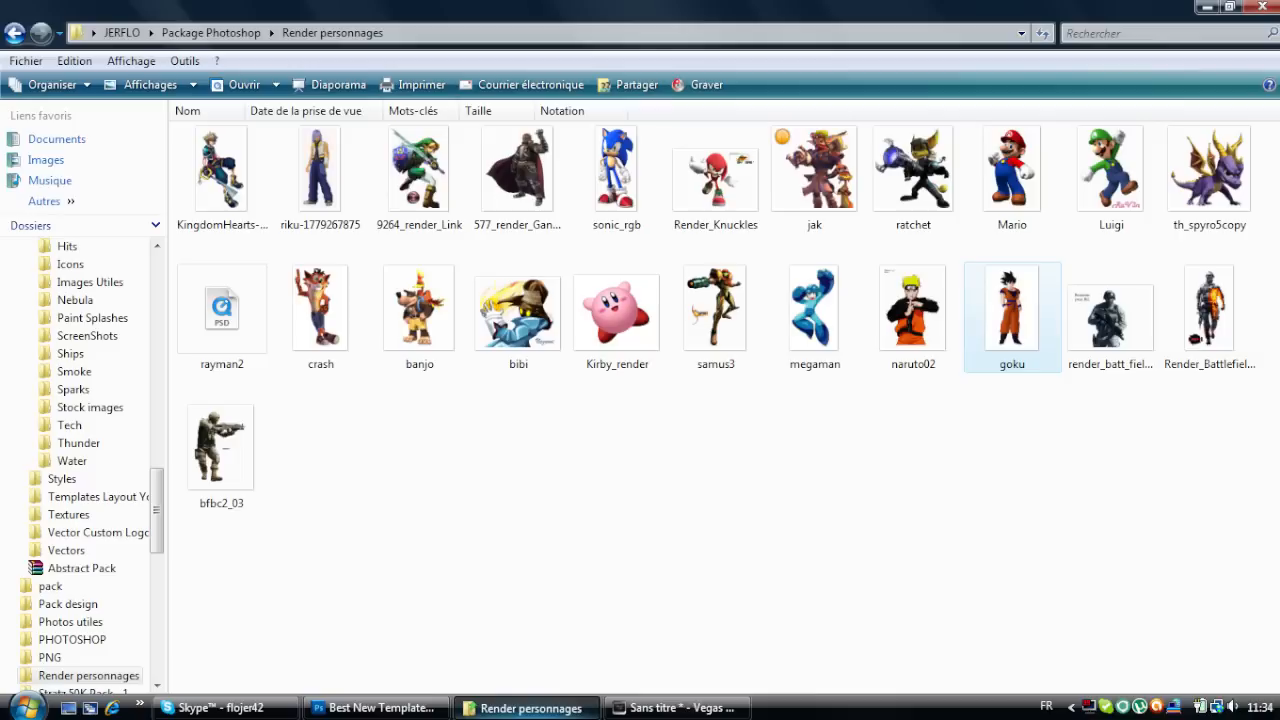
pyautogui.moveTo(1000, 320); pyautogui.dragTo(1099, 508)
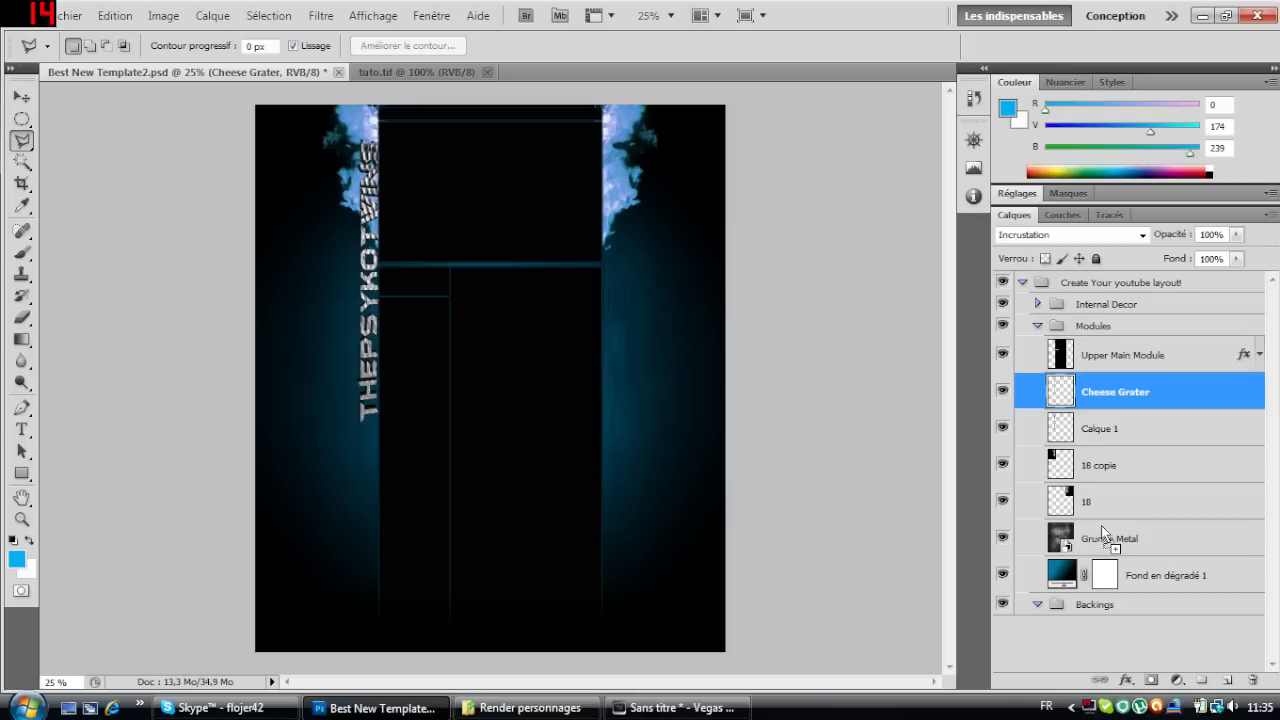
pyautogui.moveTo(1101, 525); pyautogui.dragTo(1101, 525)
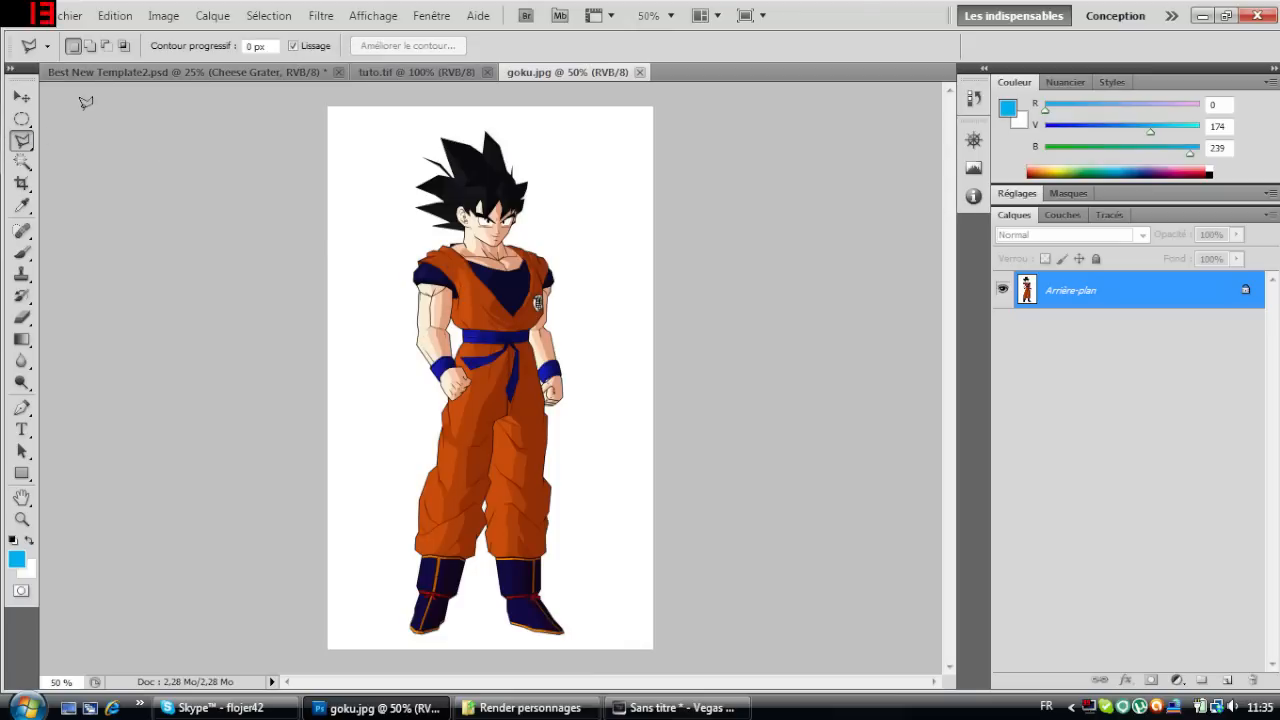
# Select the white background of goku.jpg with the Magic Wand at tolerance 32 and invert the selection to isolate the character.
pyautogui.click(22, 161)
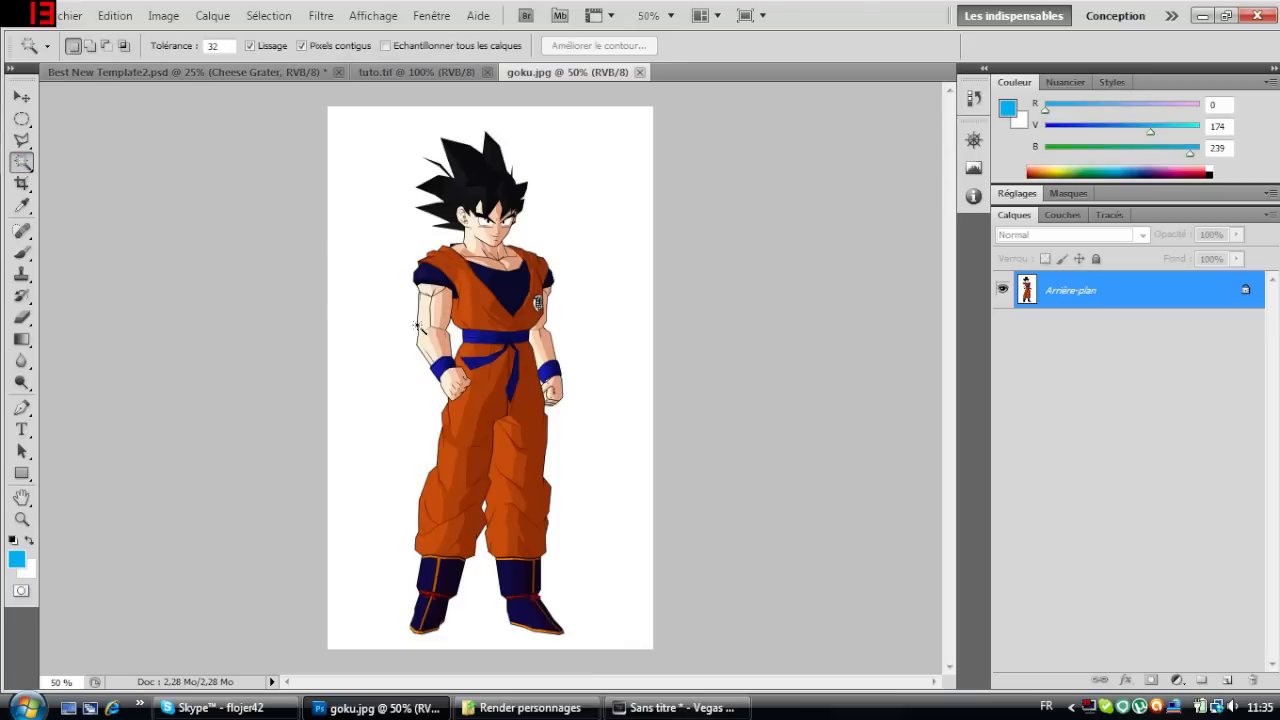
pyautogui.click(352, 196)
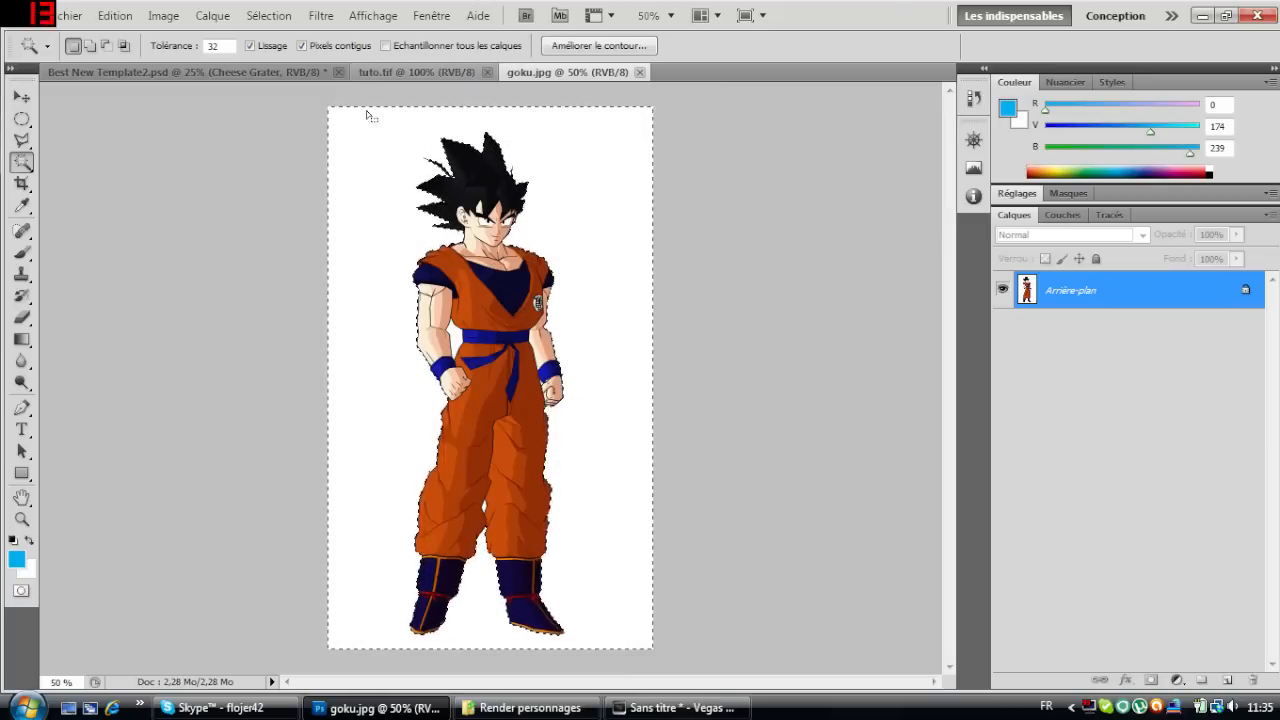
pyautogui.rightClick(503, 304)
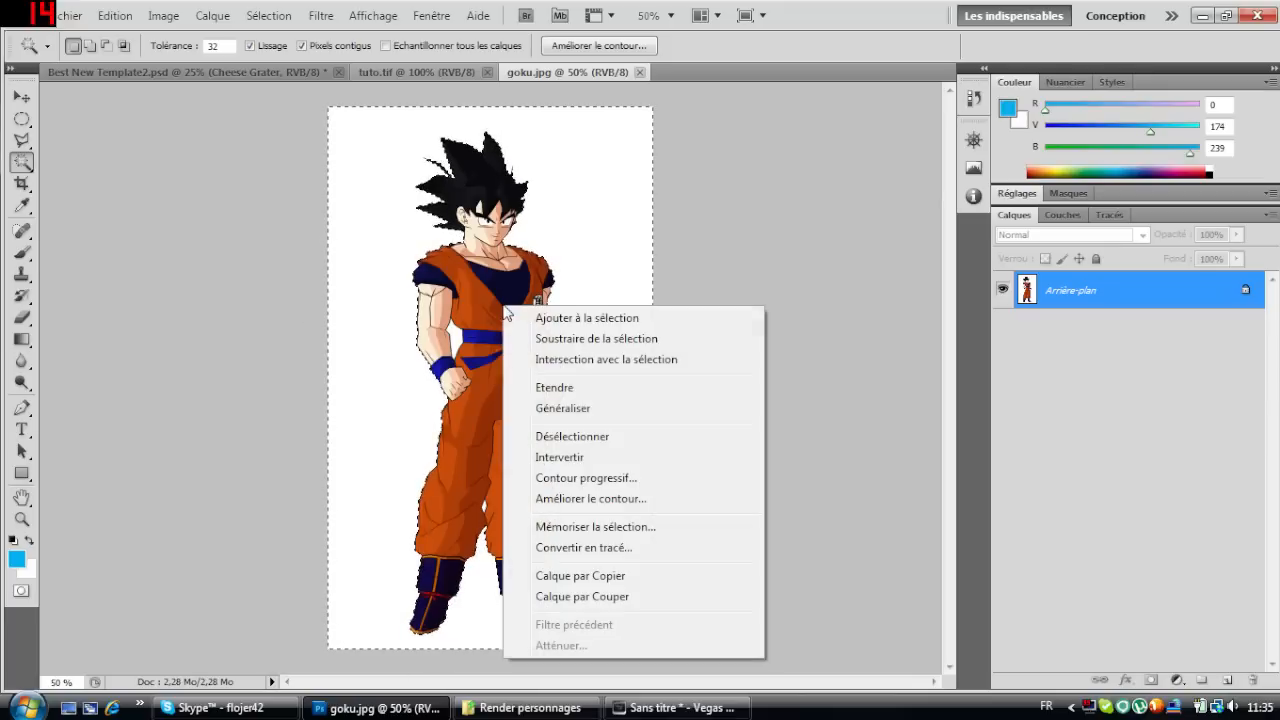
pyautogui.click(541, 458)
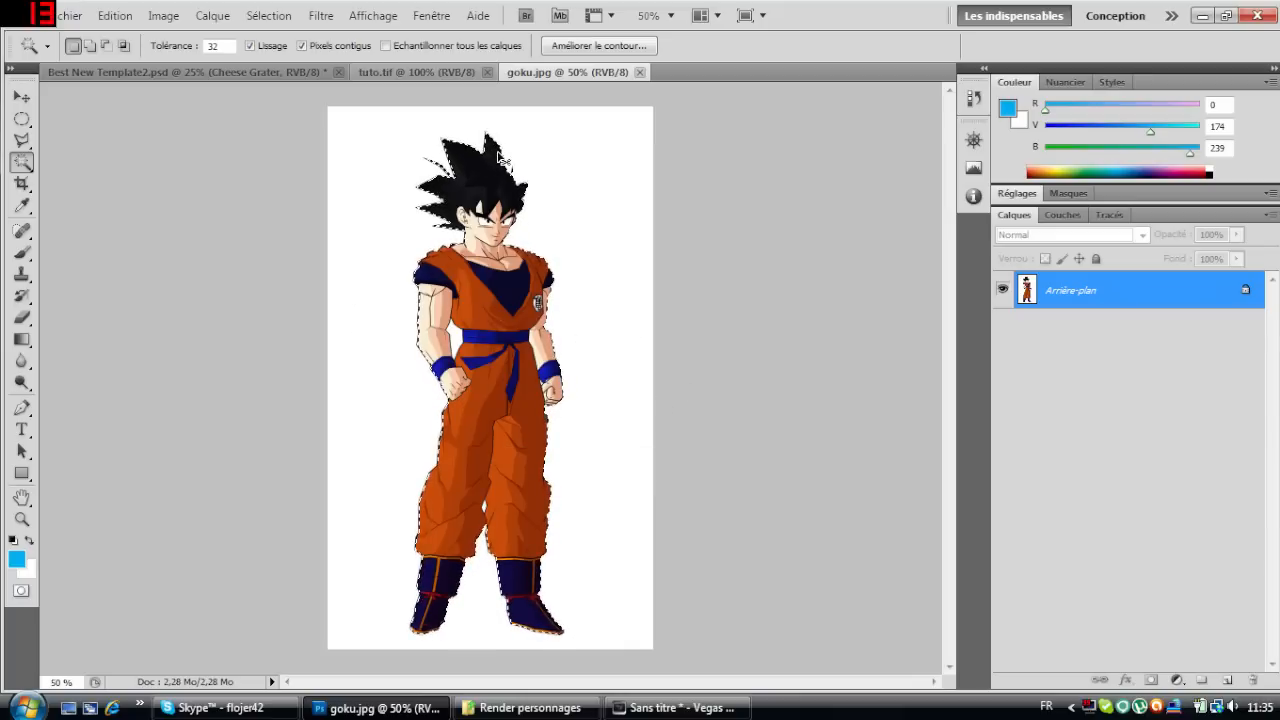
# Copy the selected Goku character into Best New Template2.psd and position it along the right edge of the main module.
pyautogui.click(250, 72)
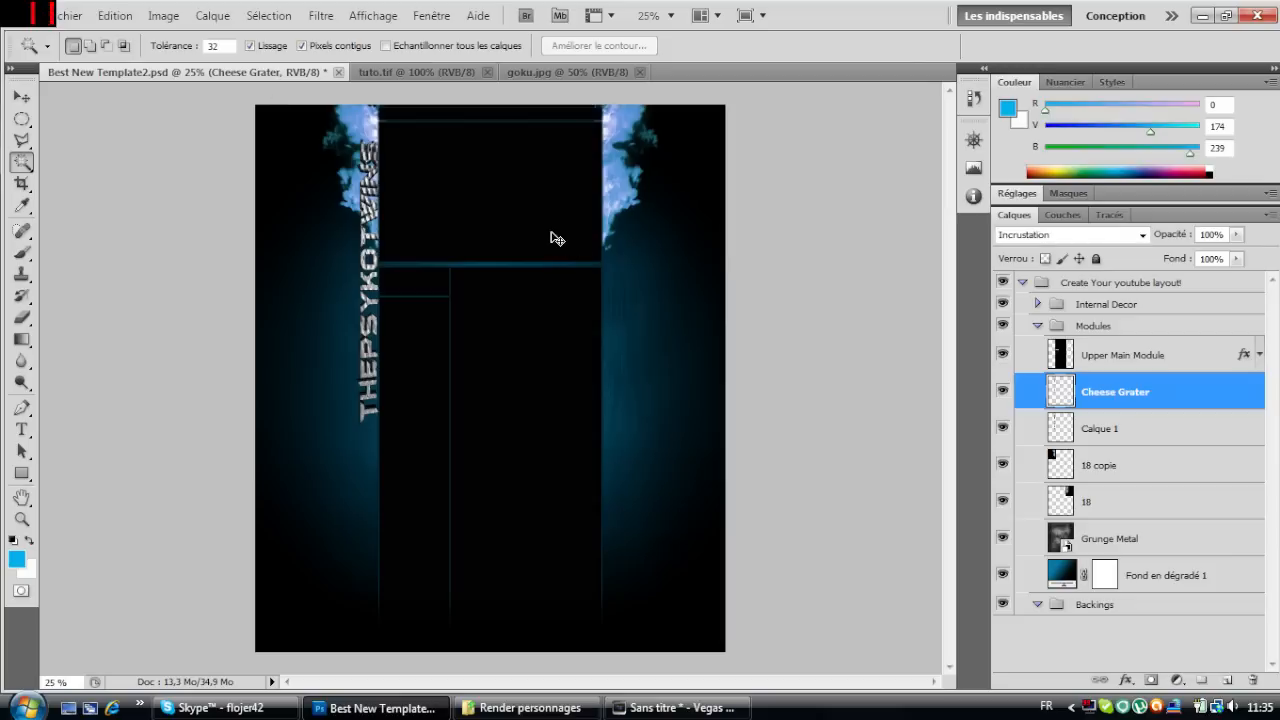
pyautogui.hotkey('ctrl', 'v')
pyautogui.hotkey('ctrl', 't')
pyautogui.moveTo(474, 357); pyautogui.dragTo(604, 304)
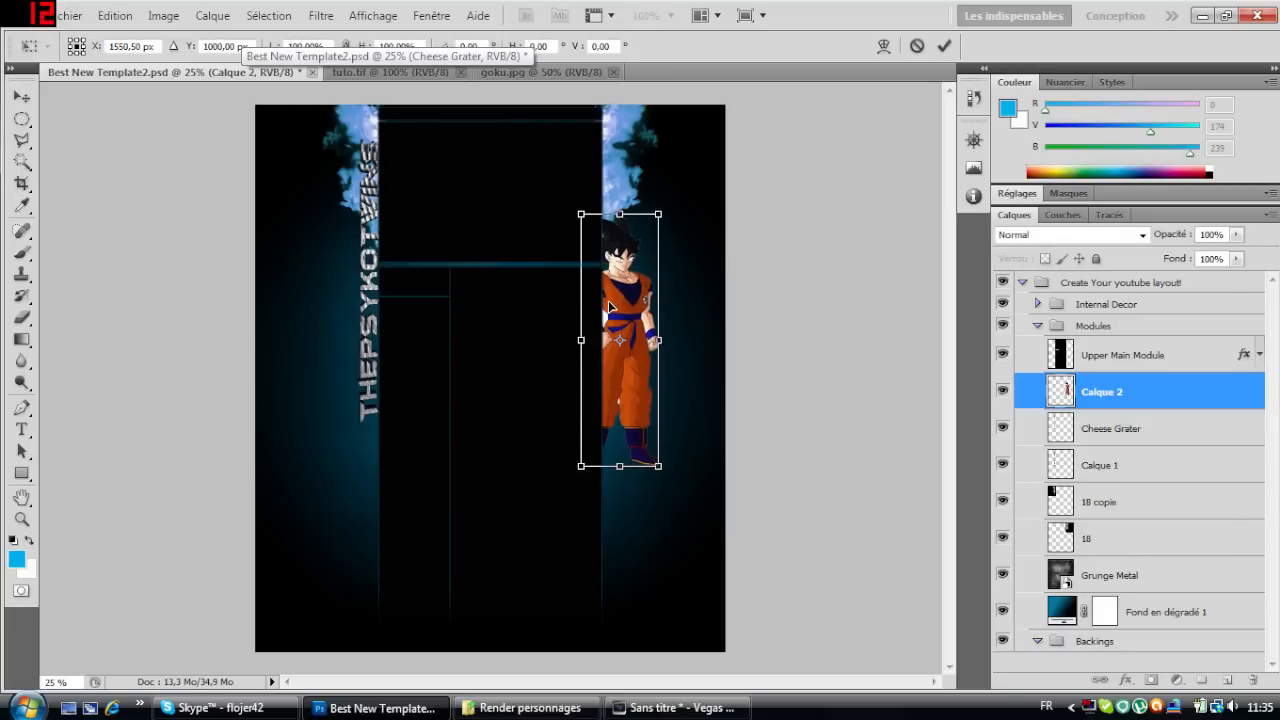
pyautogui.click(943, 47)
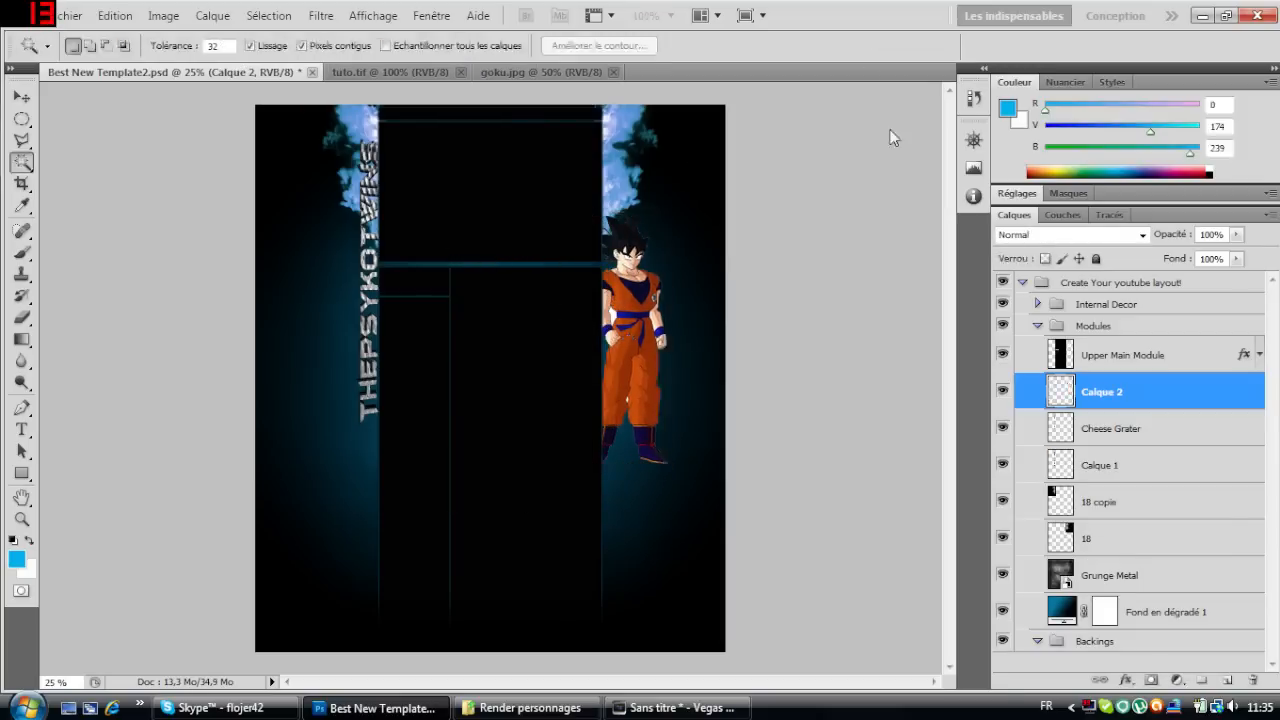
# Switch to the Background Eraser for the Goku layer and set the foreground colour to white (ffffff).
pyautogui.click(22, 519)
pyautogui.click(606, 343)
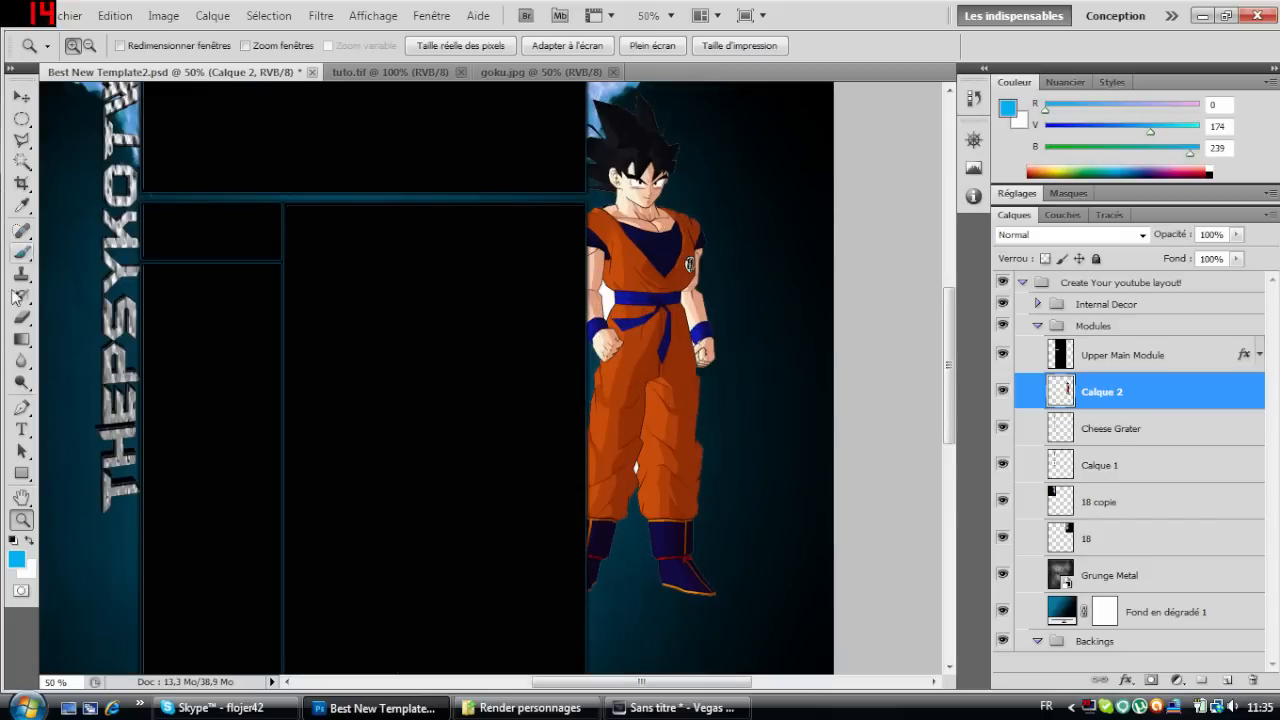
pyautogui.click(20, 320)
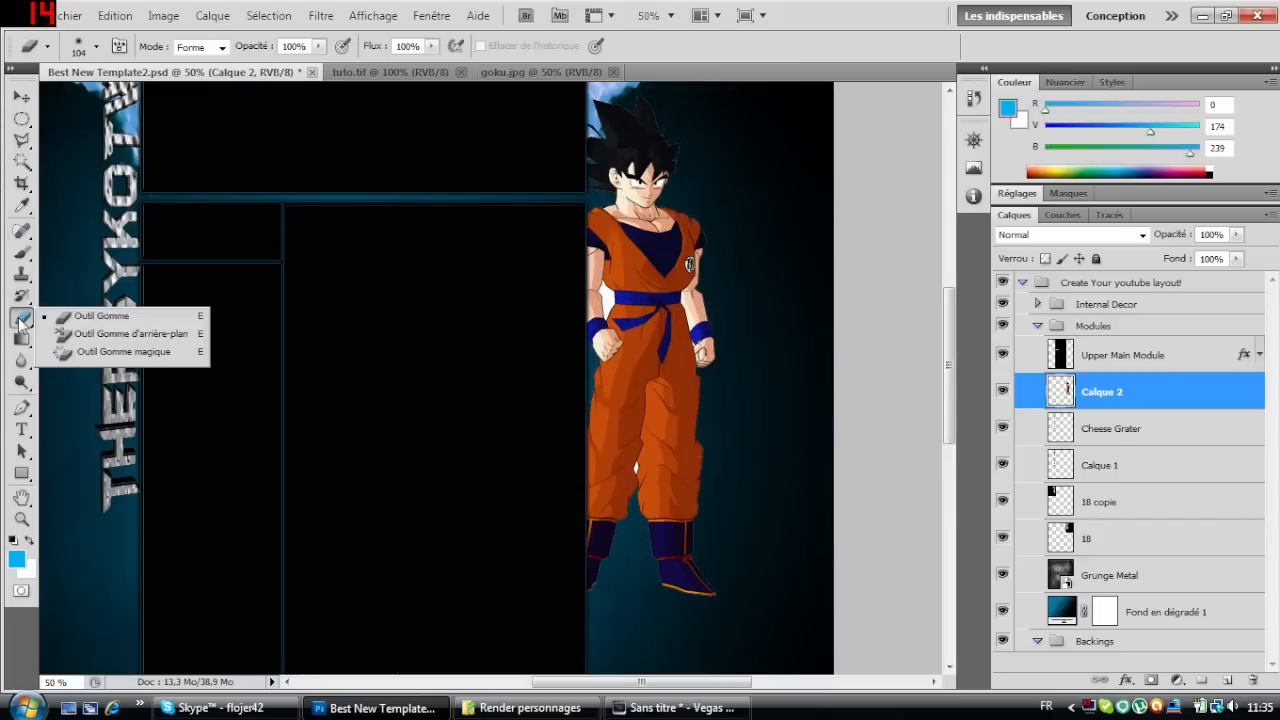
pyautogui.click(101, 336)
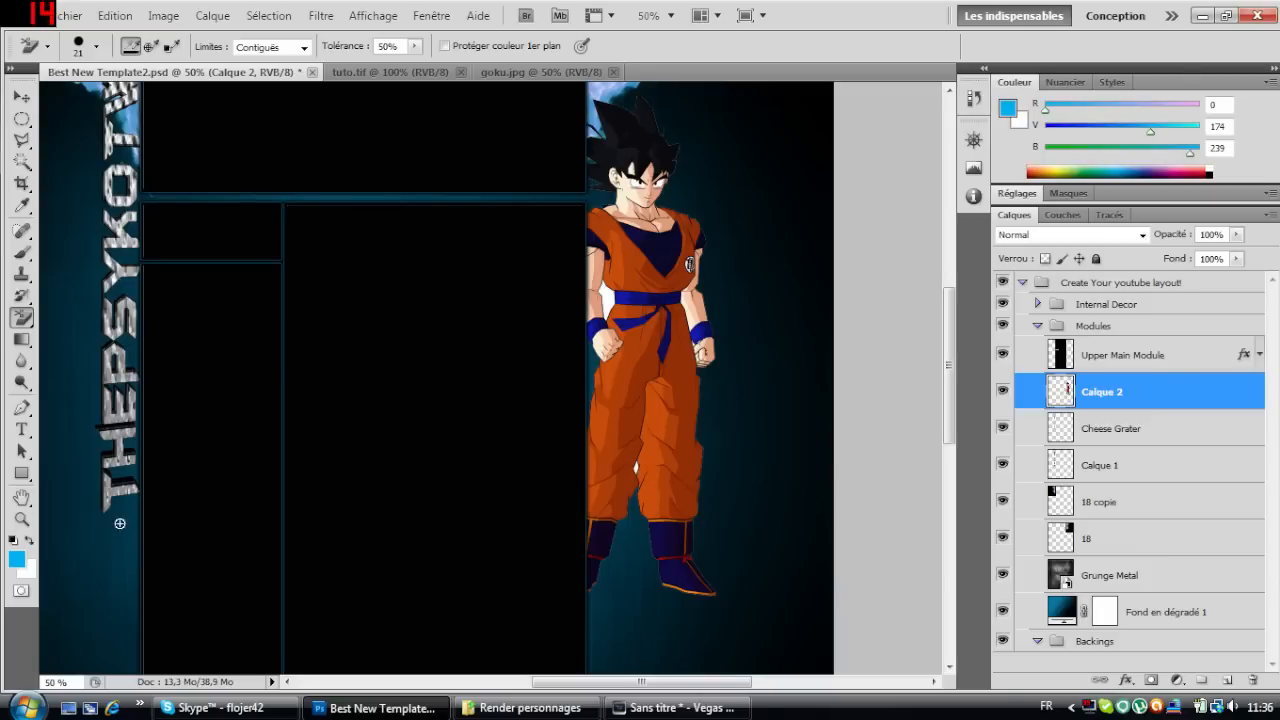
pyautogui.click(18, 557)
pyautogui.moveTo(723, 377); pyautogui.dragTo(682, 249)
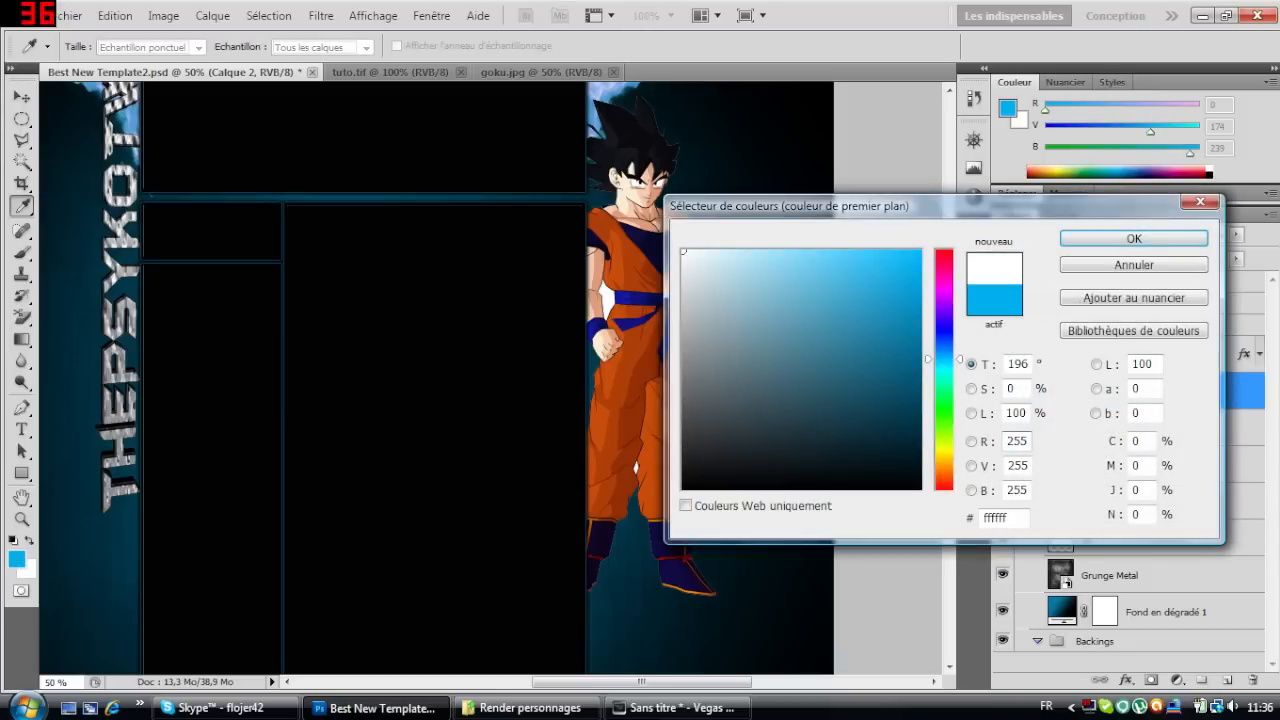
pyautogui.click(1166, 240)
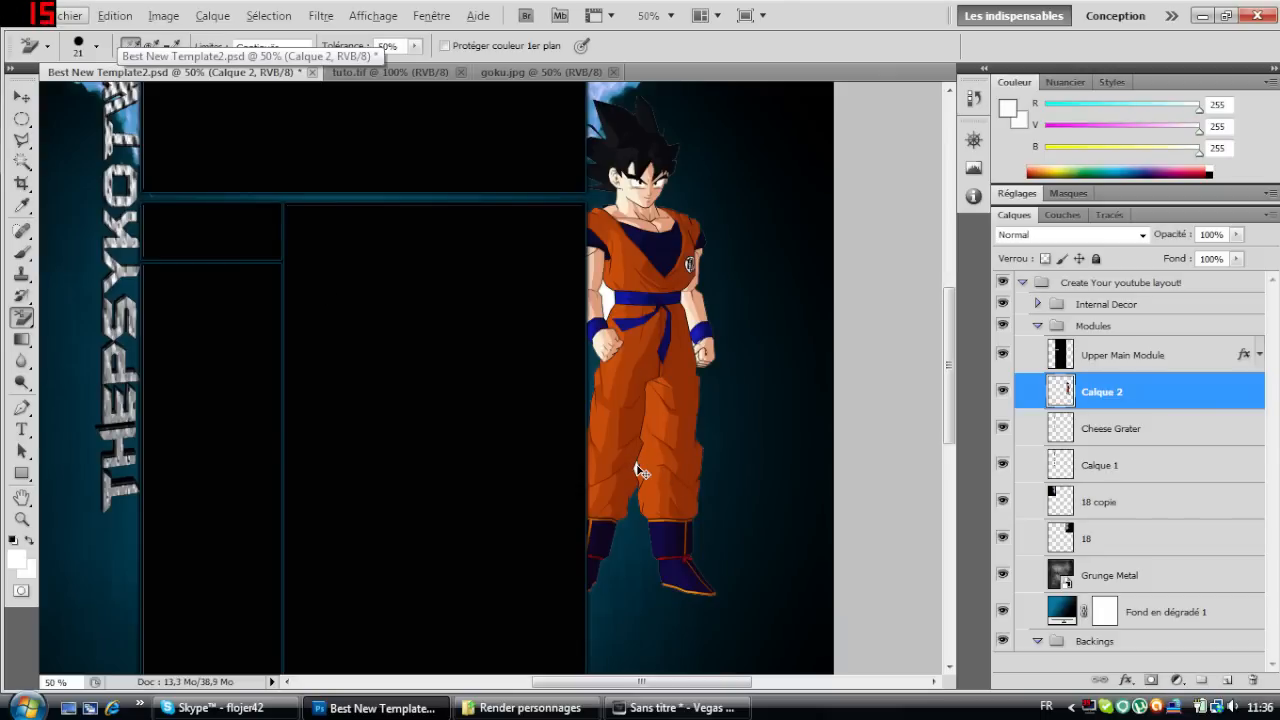
# Set the eraser size to 44 px and erase the leftover white between Goku's legs and beside his arm.
pyautogui.press('ctrl')
pyautogui.press('ctrl')
pyautogui.press('ctrl')
pyautogui.press('ctrl')
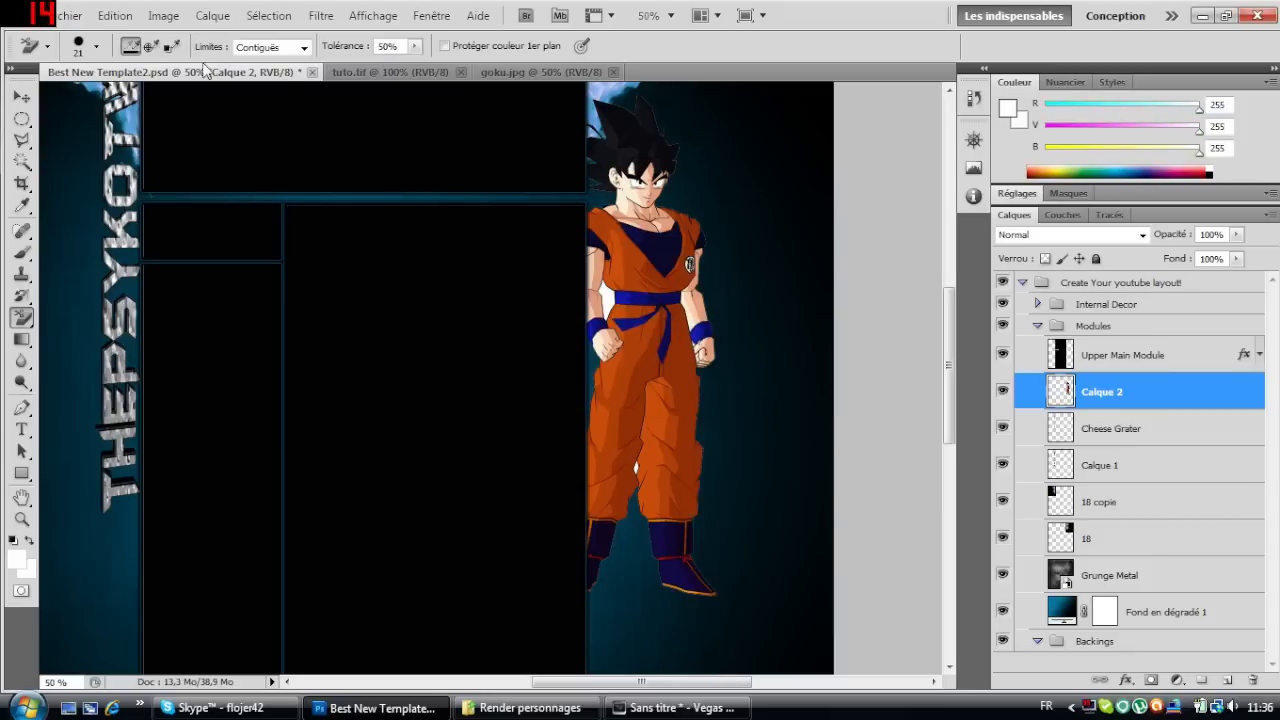
pyautogui.click(96, 46)
pyautogui.moveTo(47, 94); pyautogui.dragTo(67, 94)
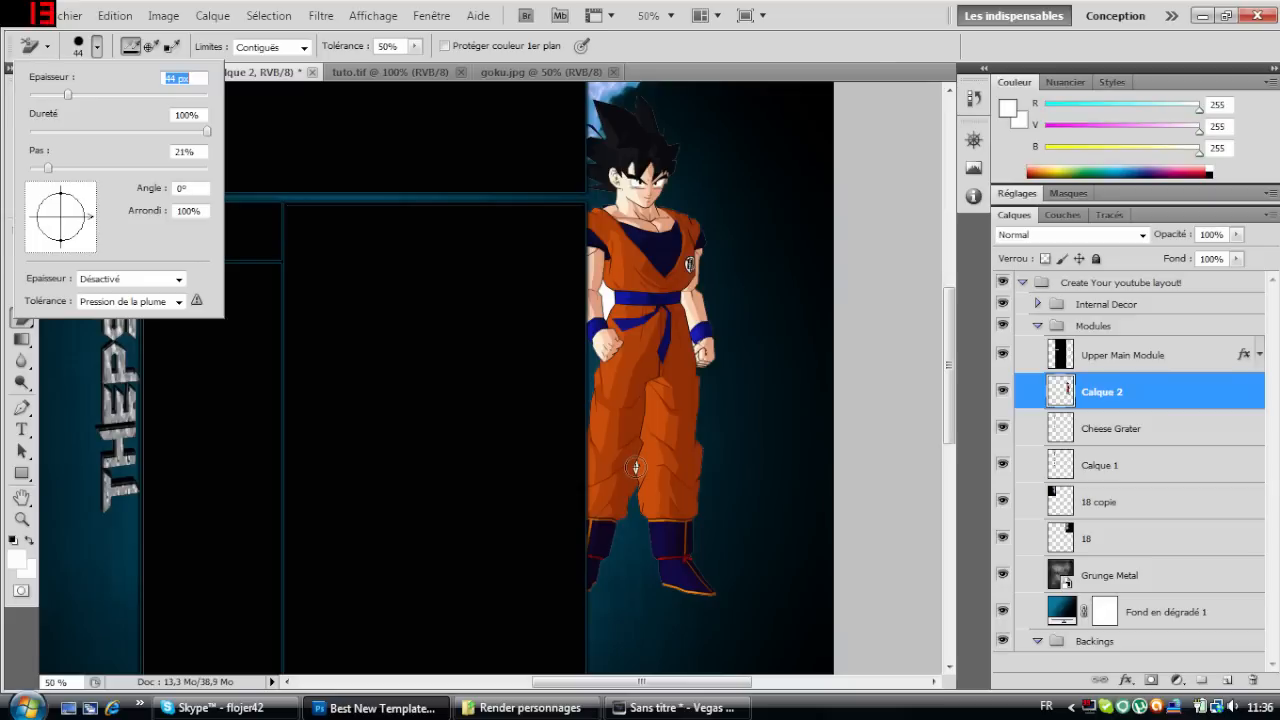
pyautogui.click(636, 467)
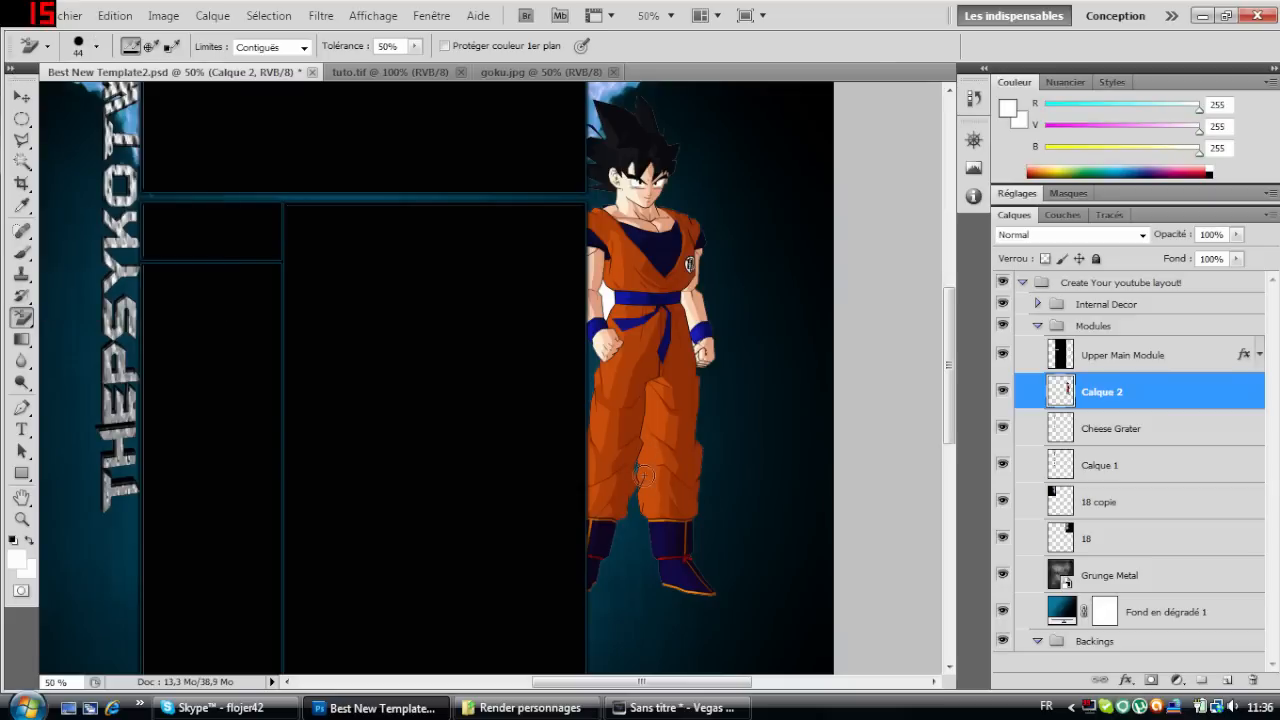
pyautogui.moveTo(608, 298); pyautogui.dragTo(606, 315)
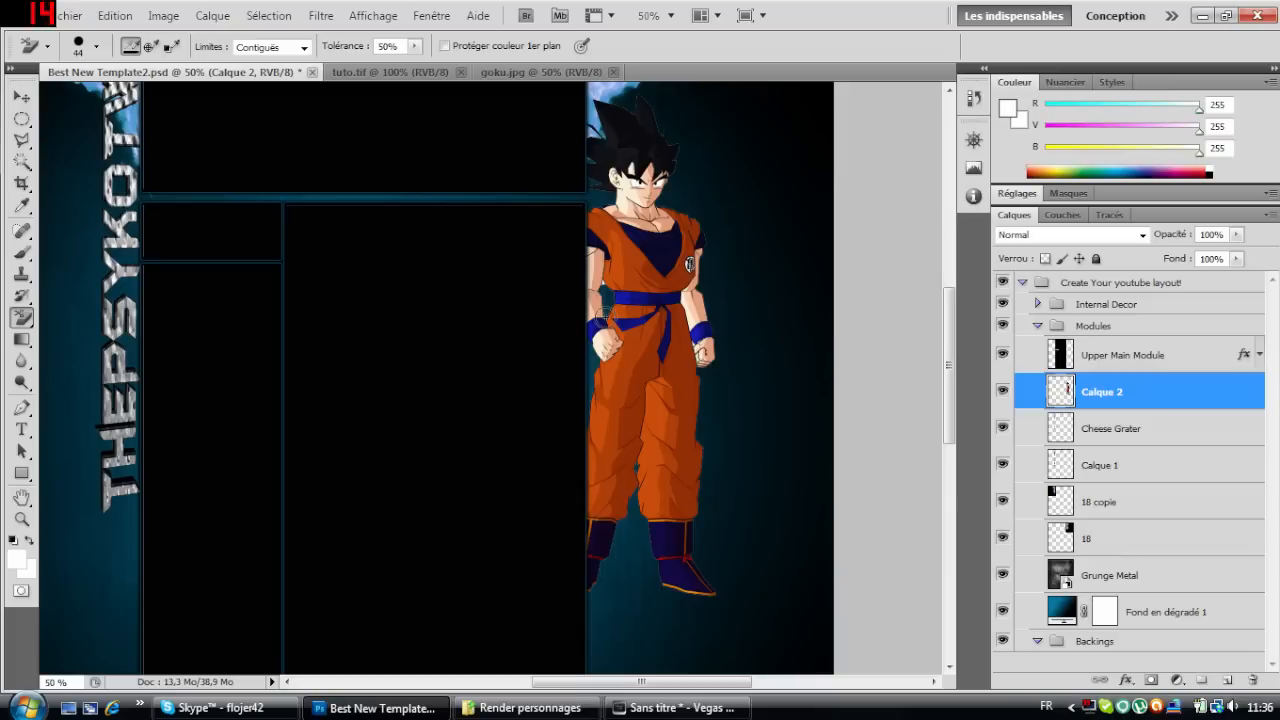